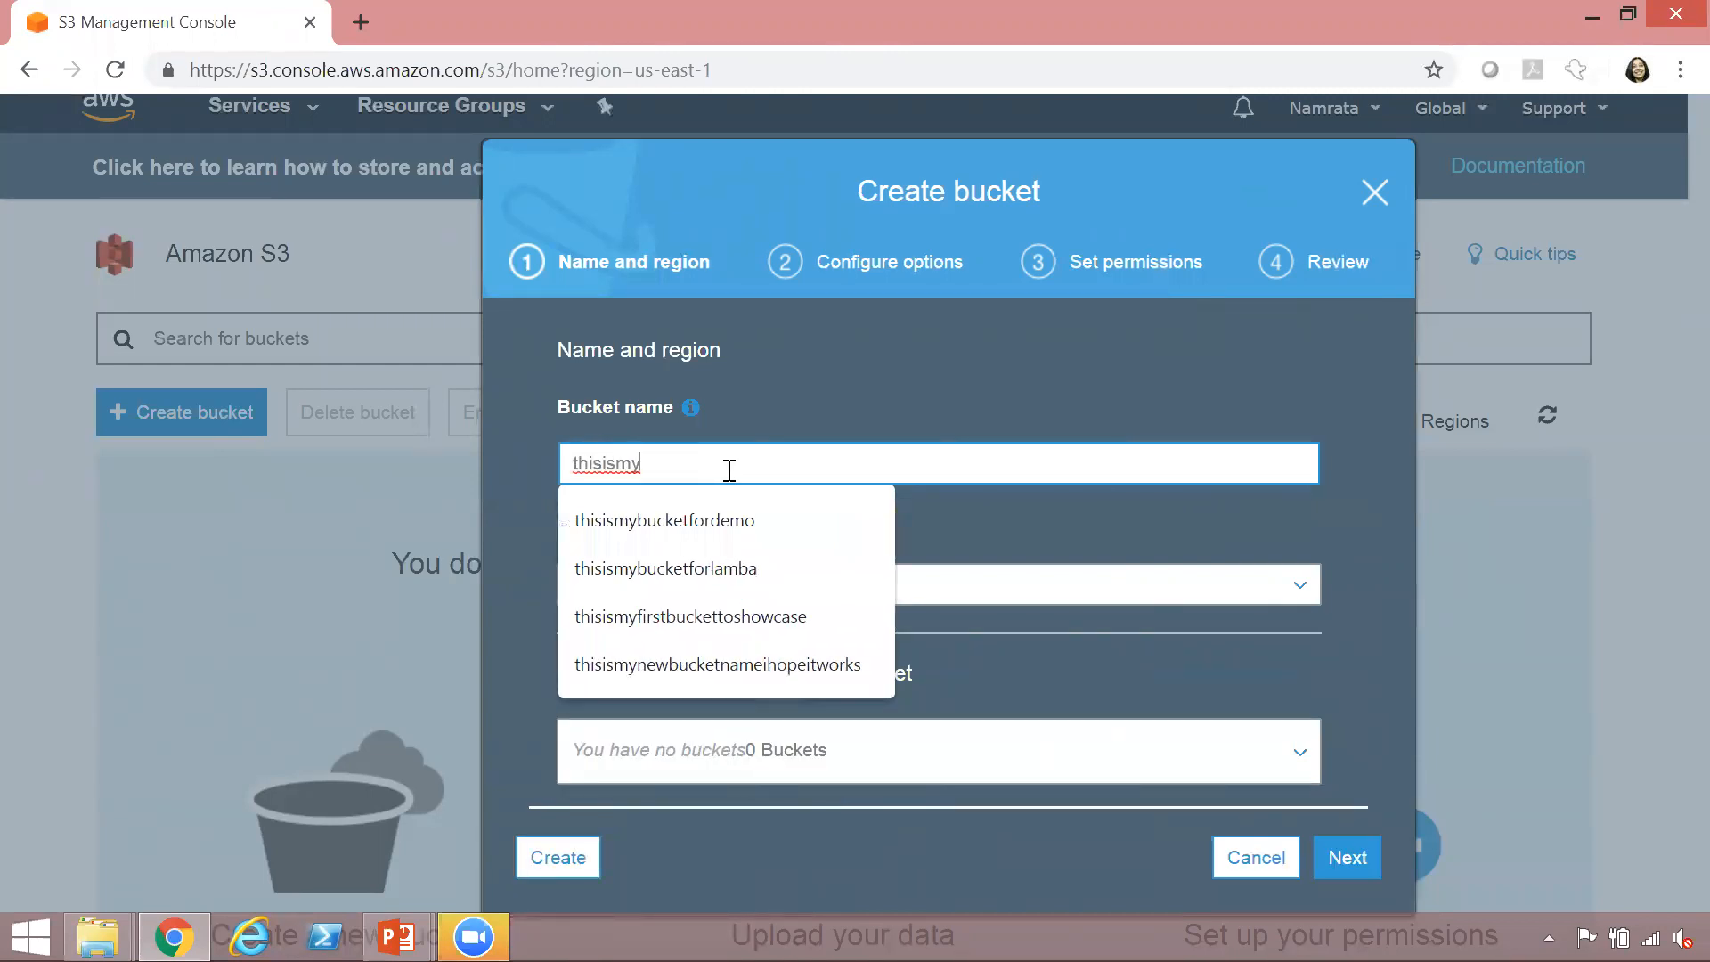
Name the new bucket thisismys3bucketfordemo in US East (N. Virginia) and continue to the configuration options
type("S")
key("BackSpace")
type("s3")
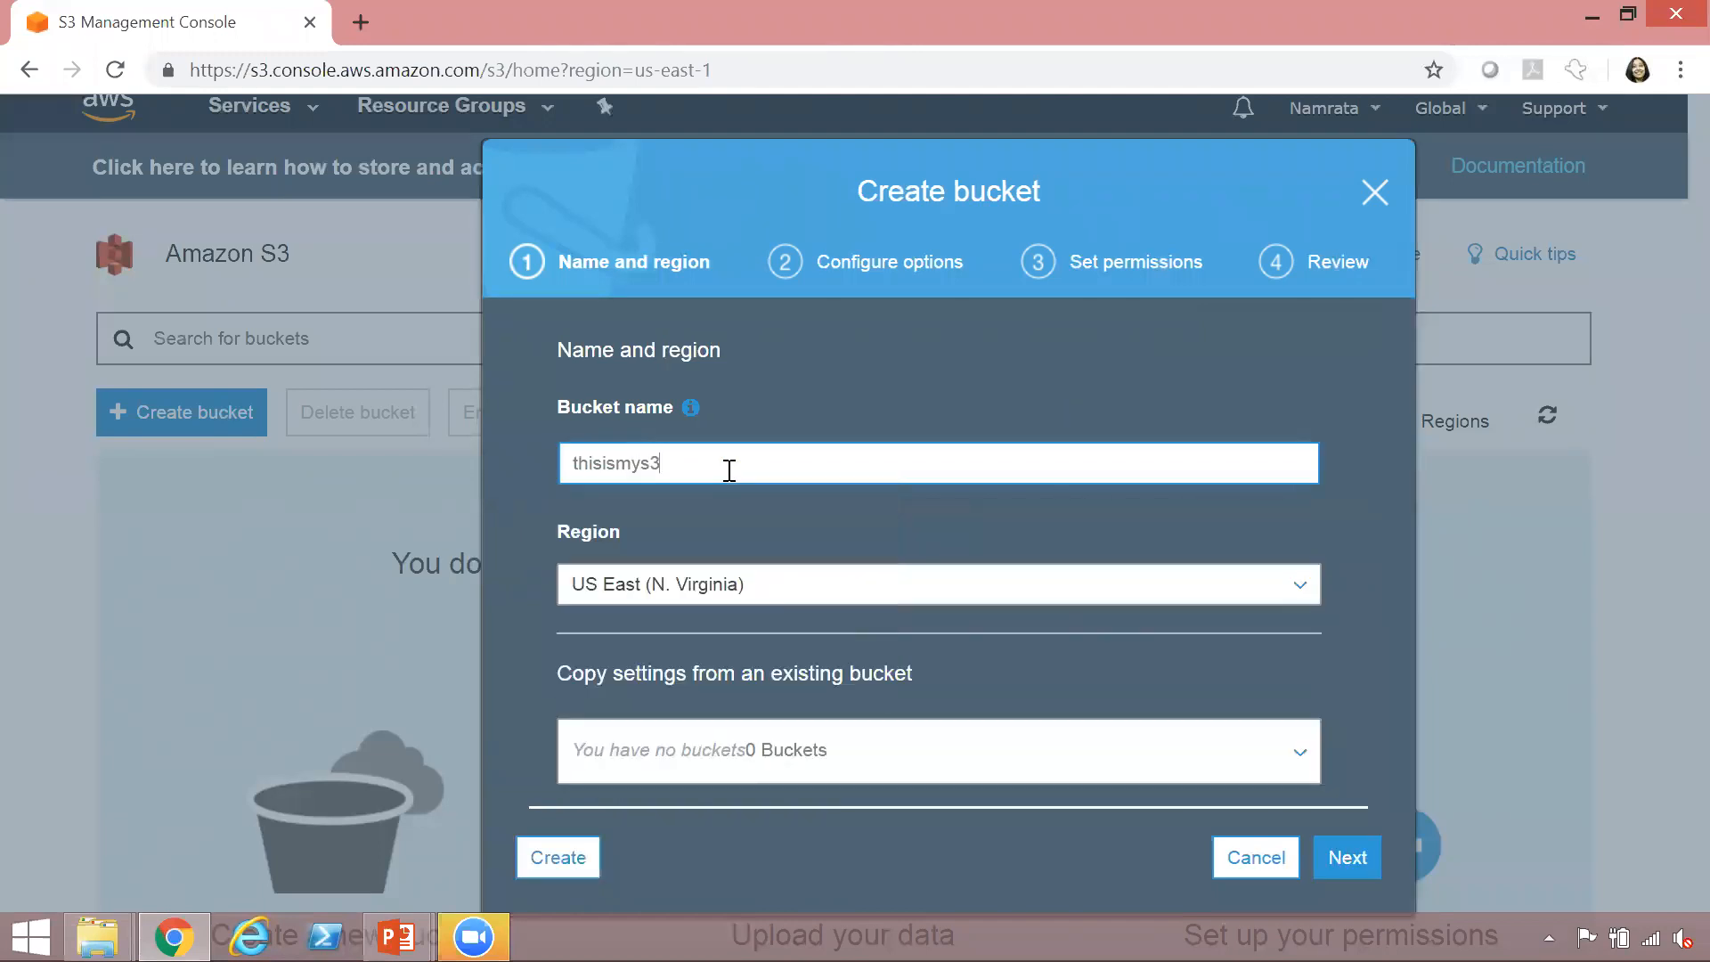
type("bucketfordemmo")
key("BackSpace")
type("o")
double_click(824, 466)
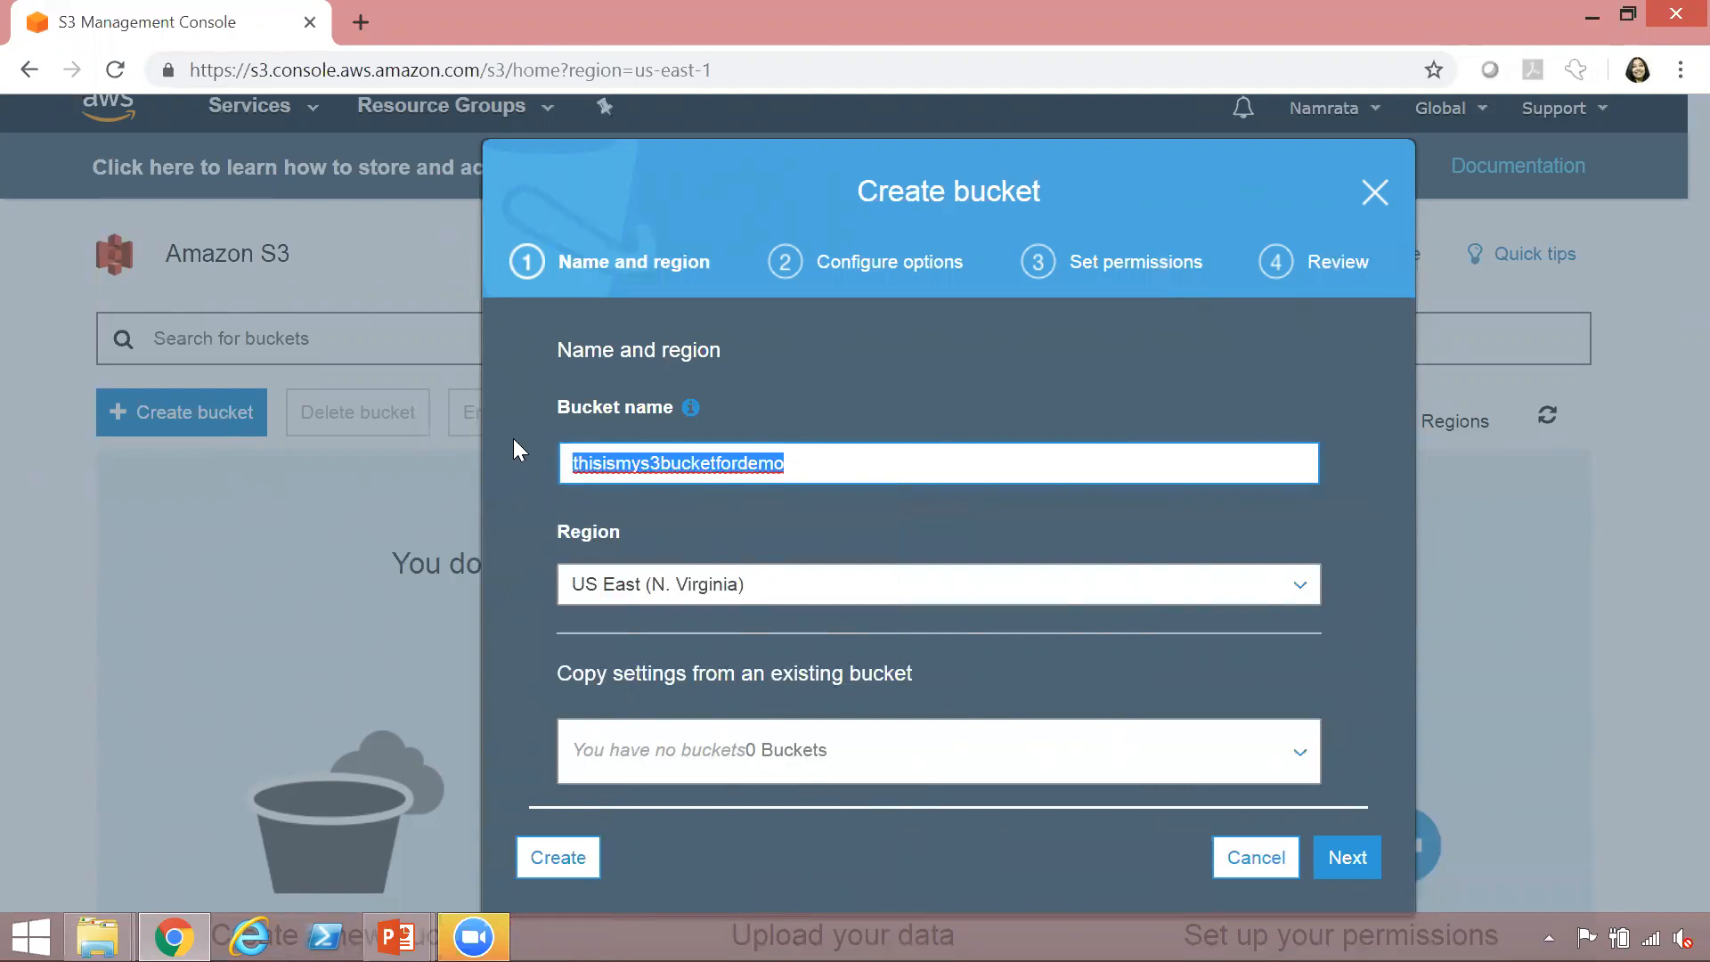
left_click(943, 469)
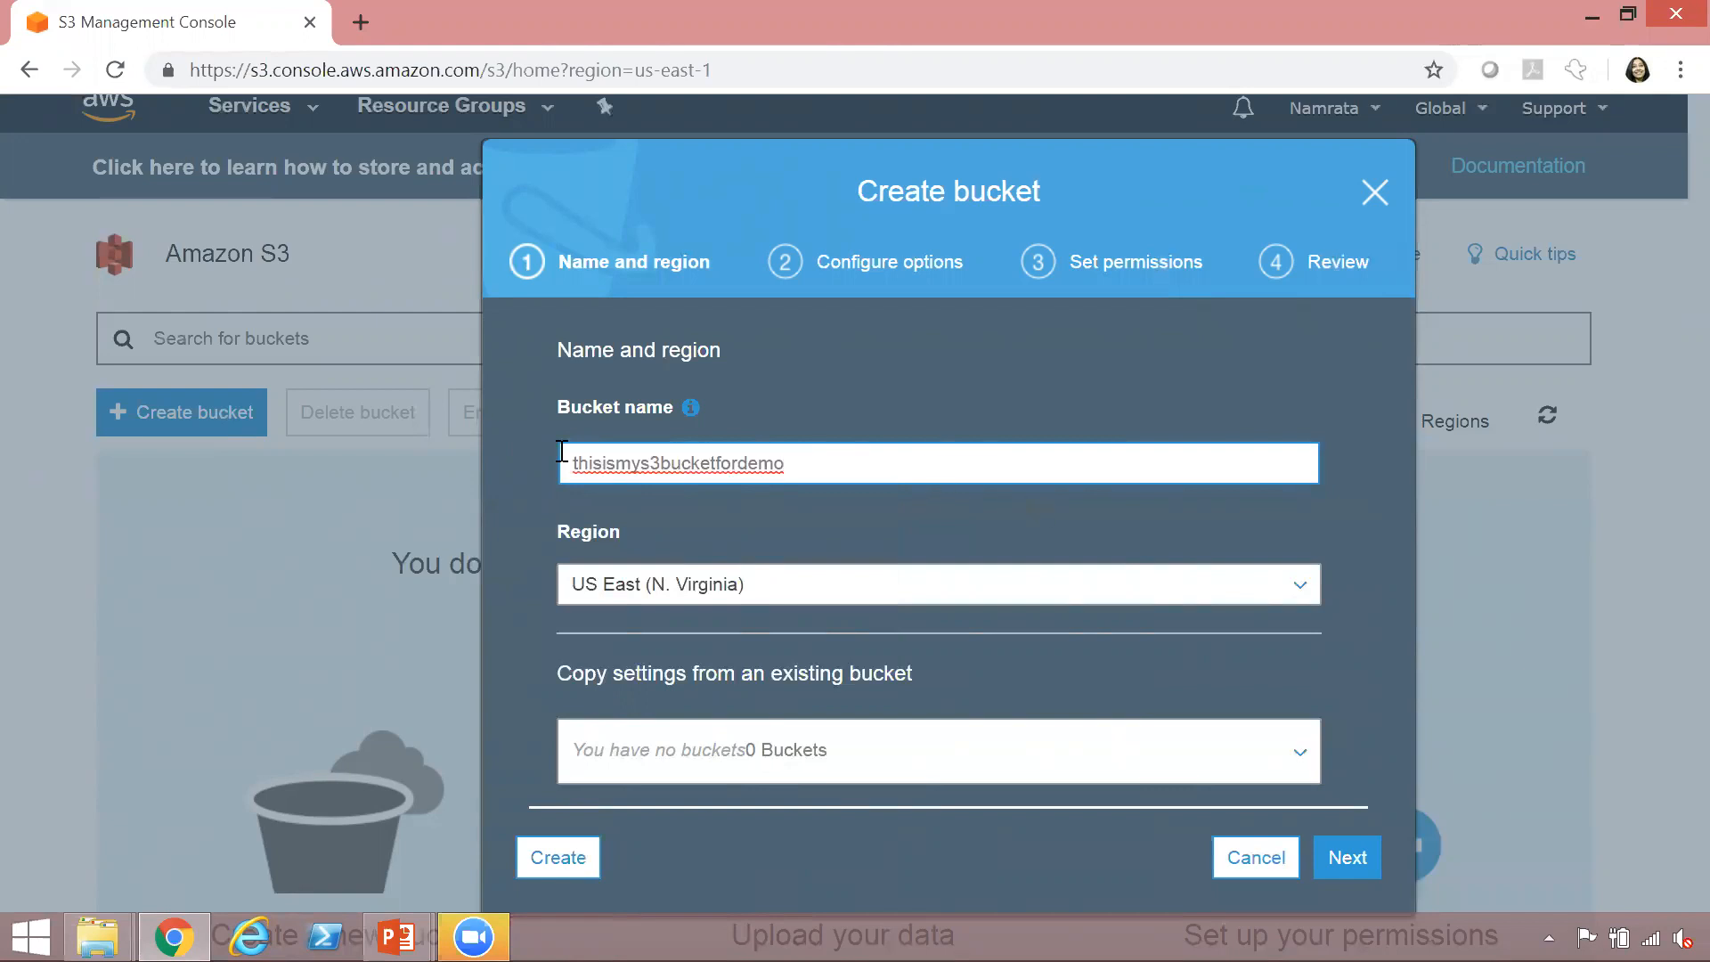
double_click(742, 461)
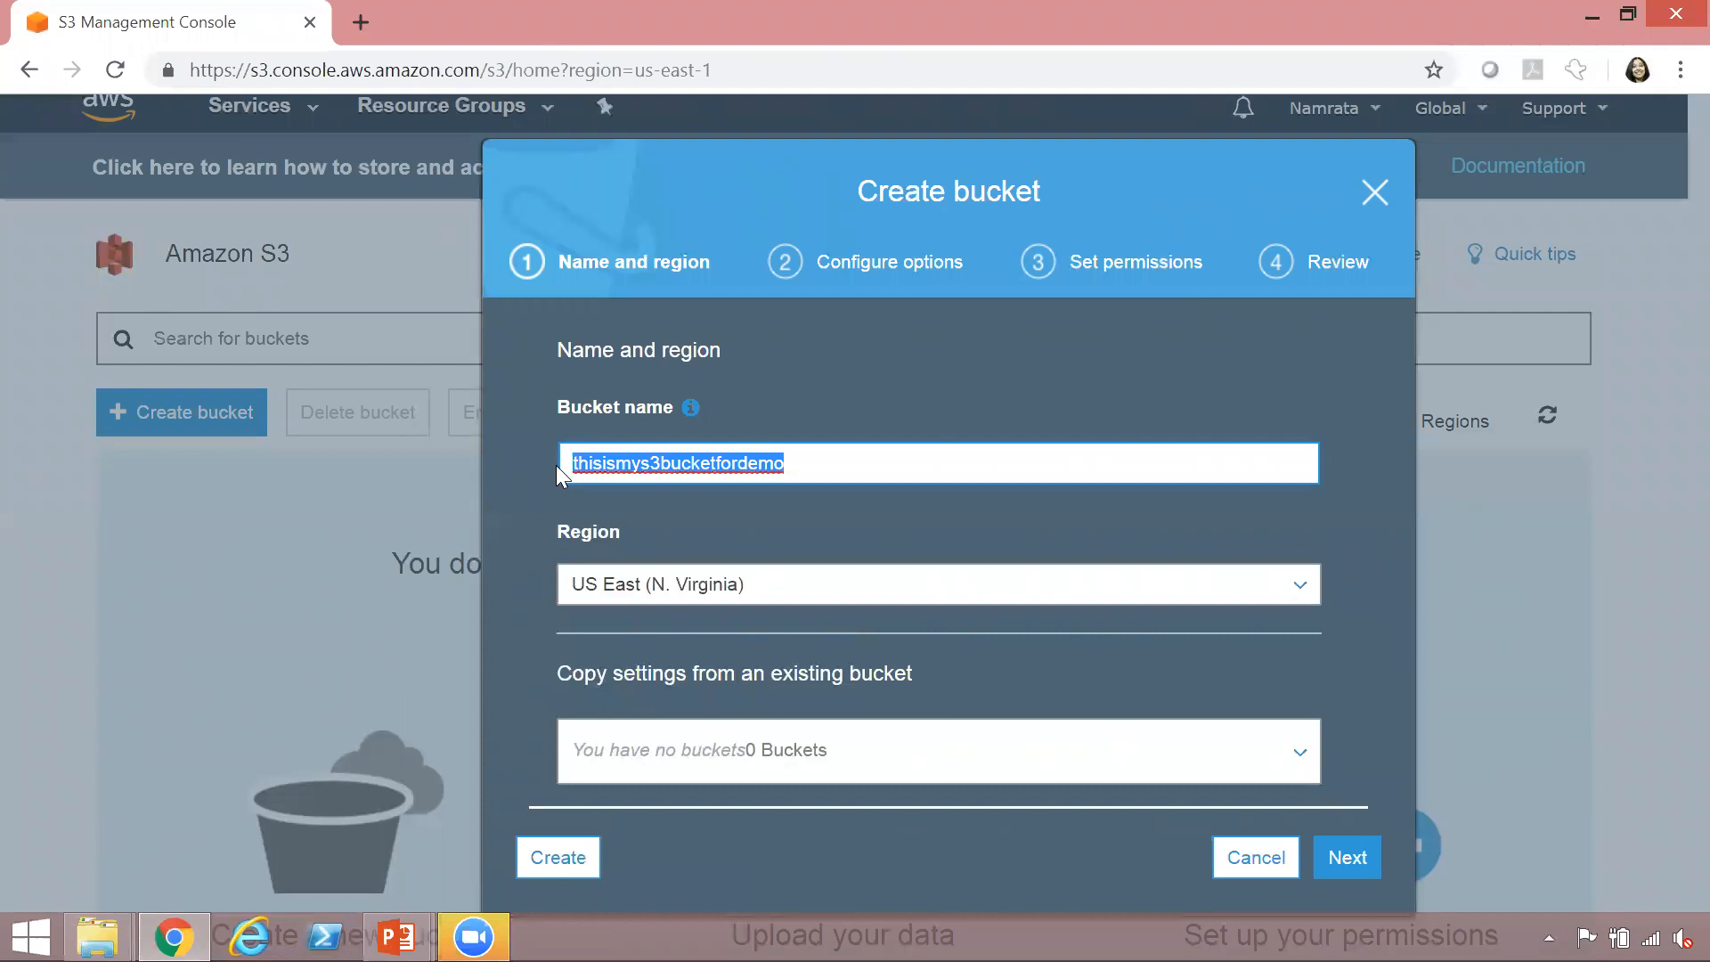
left_click(852, 451)
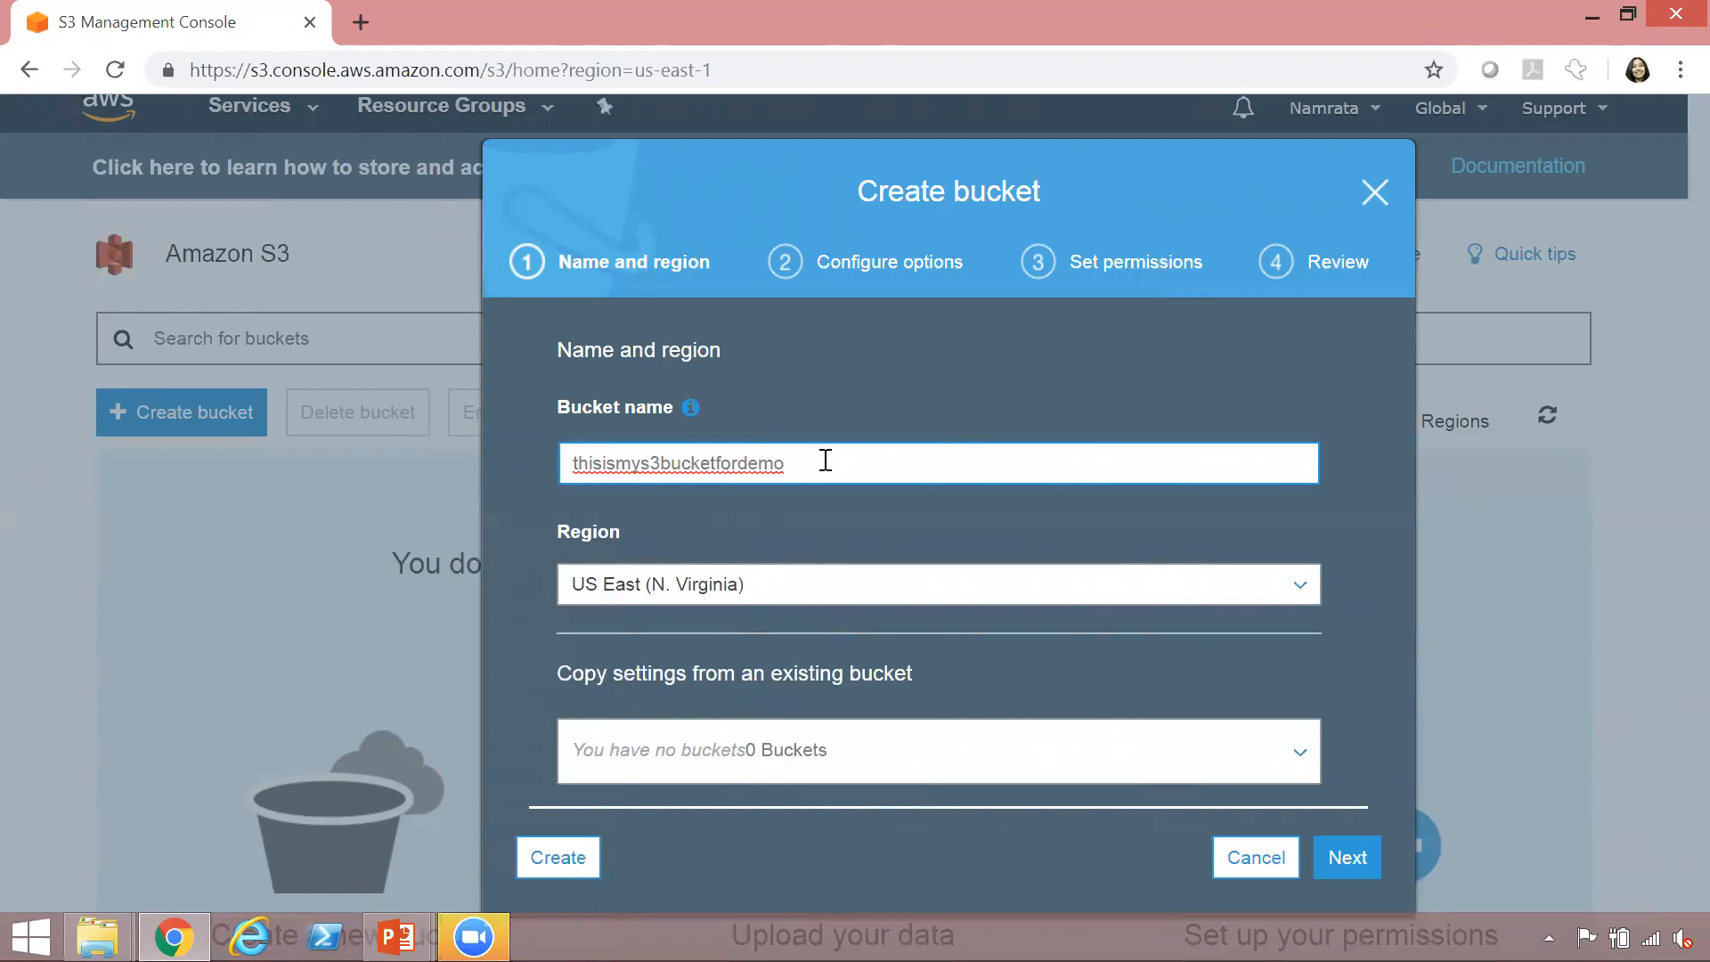
left_click_drag(862, 461, 454, 445)
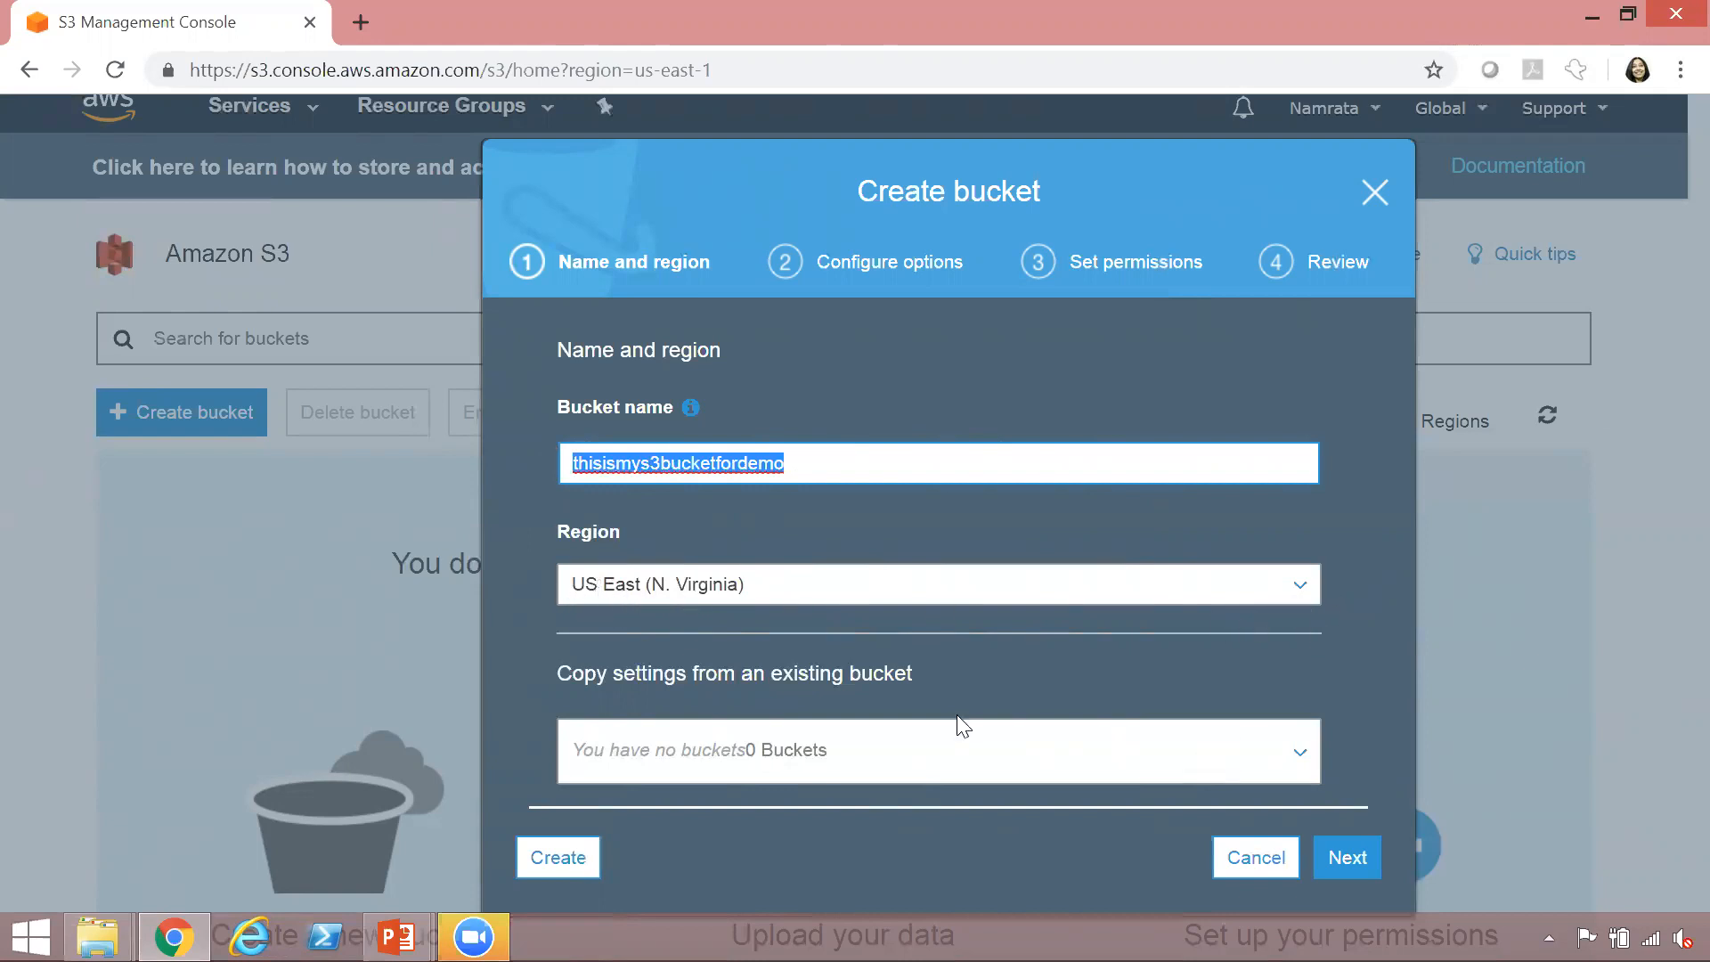
left_click(1358, 862)
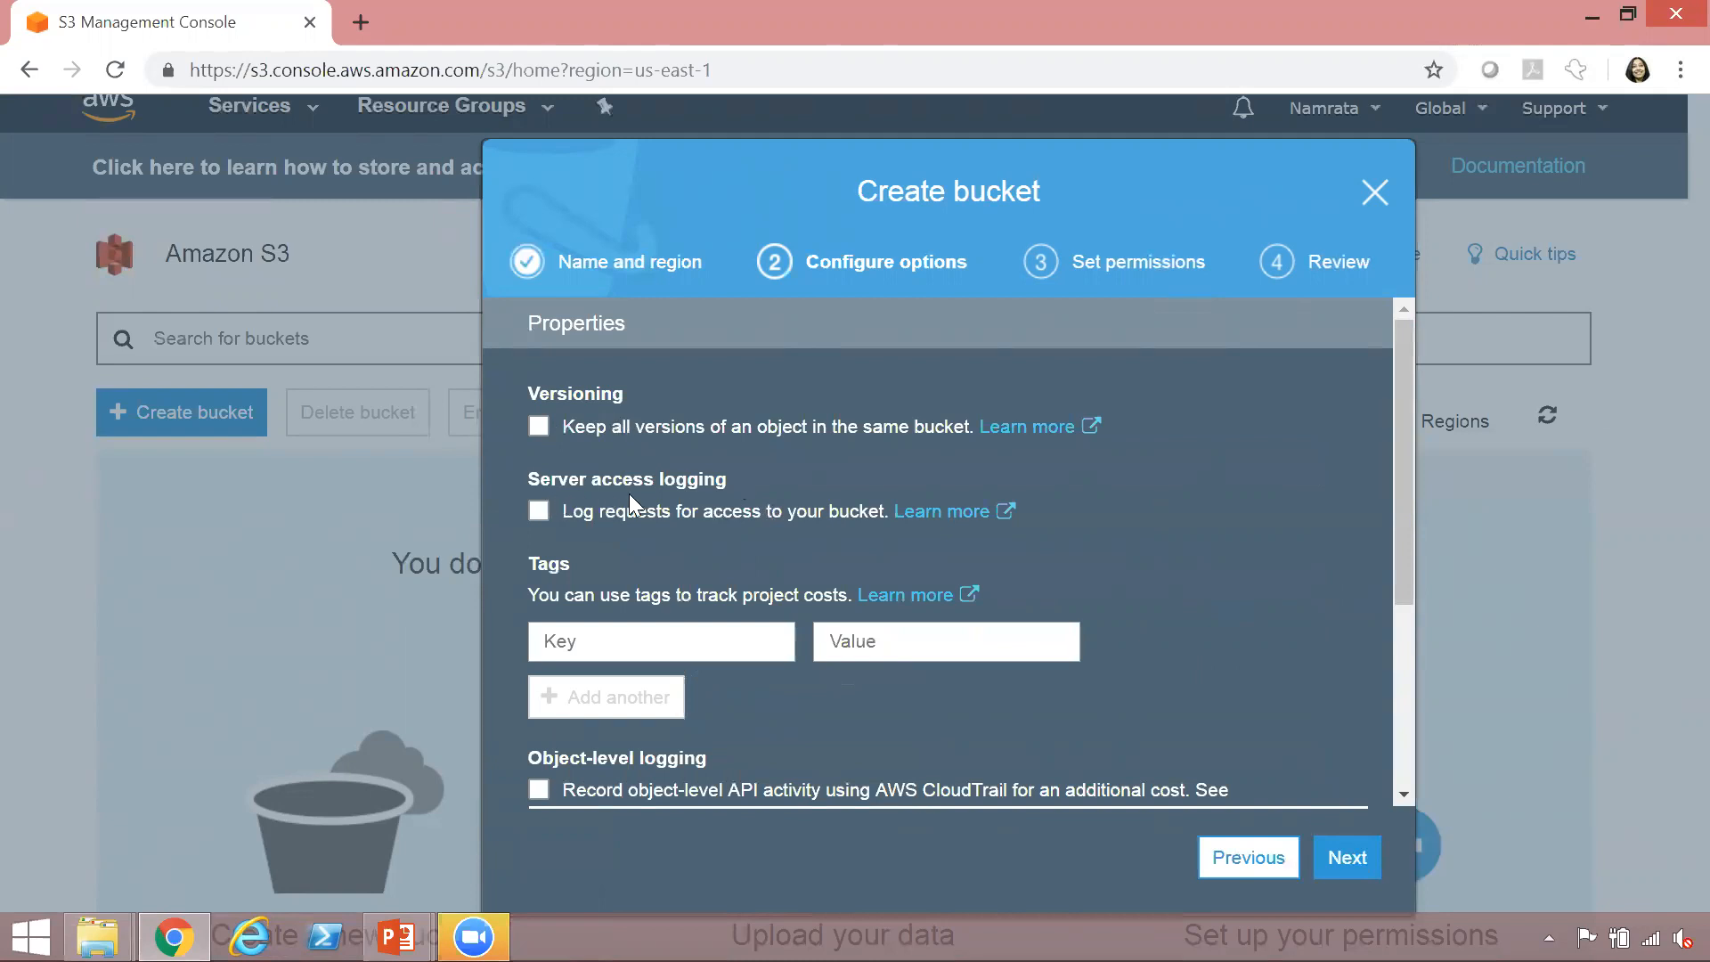
Add a bucket tag with key Name and value Demo, and continue to the permissions settings
left_click_drag(1412, 493, 1407, 643)
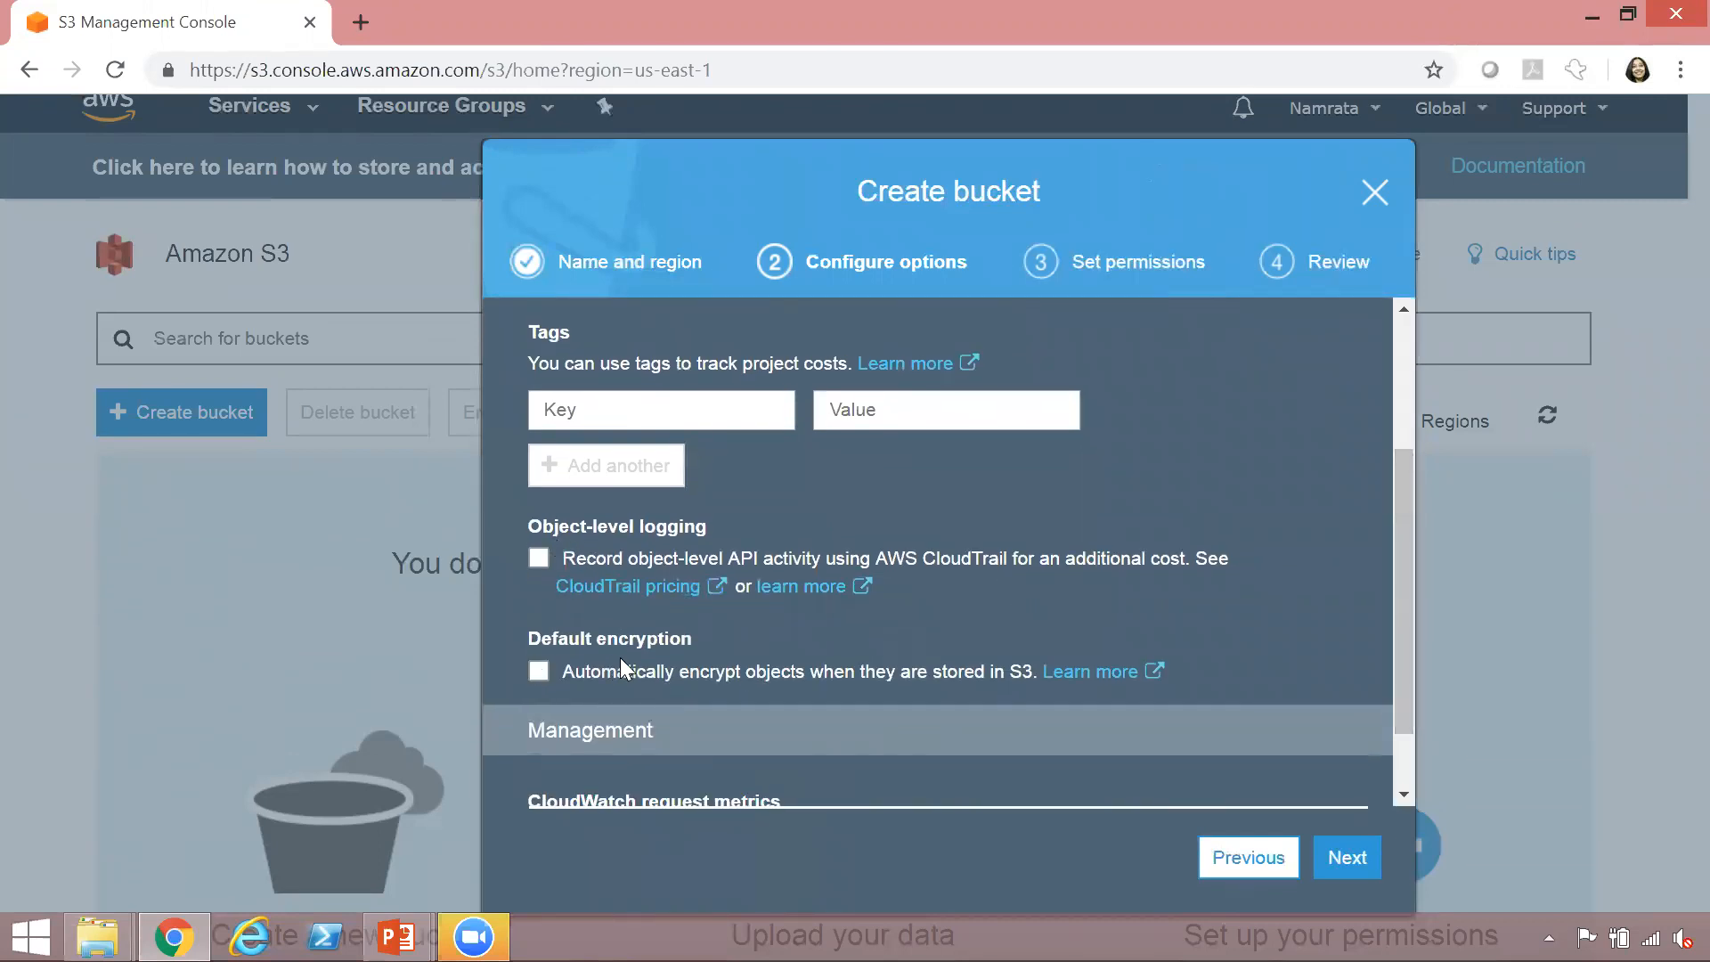
left_click_drag(1399, 634, 1398, 675)
left_click(681, 351)
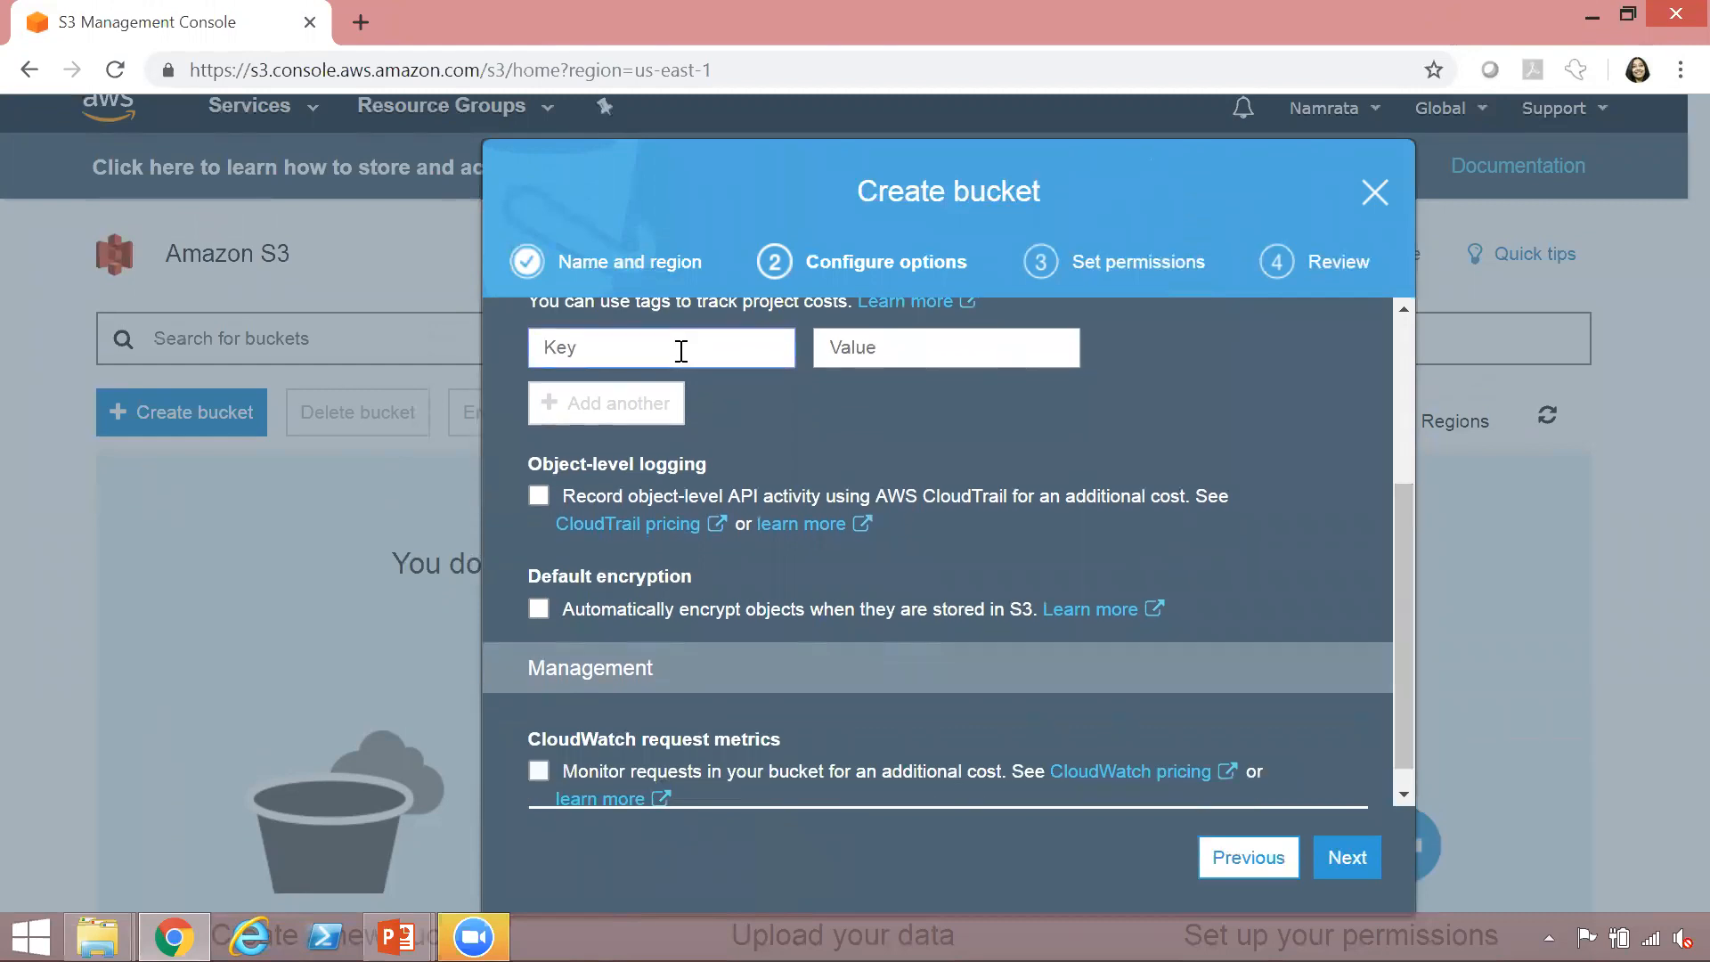
type("Name")
type("Demo")
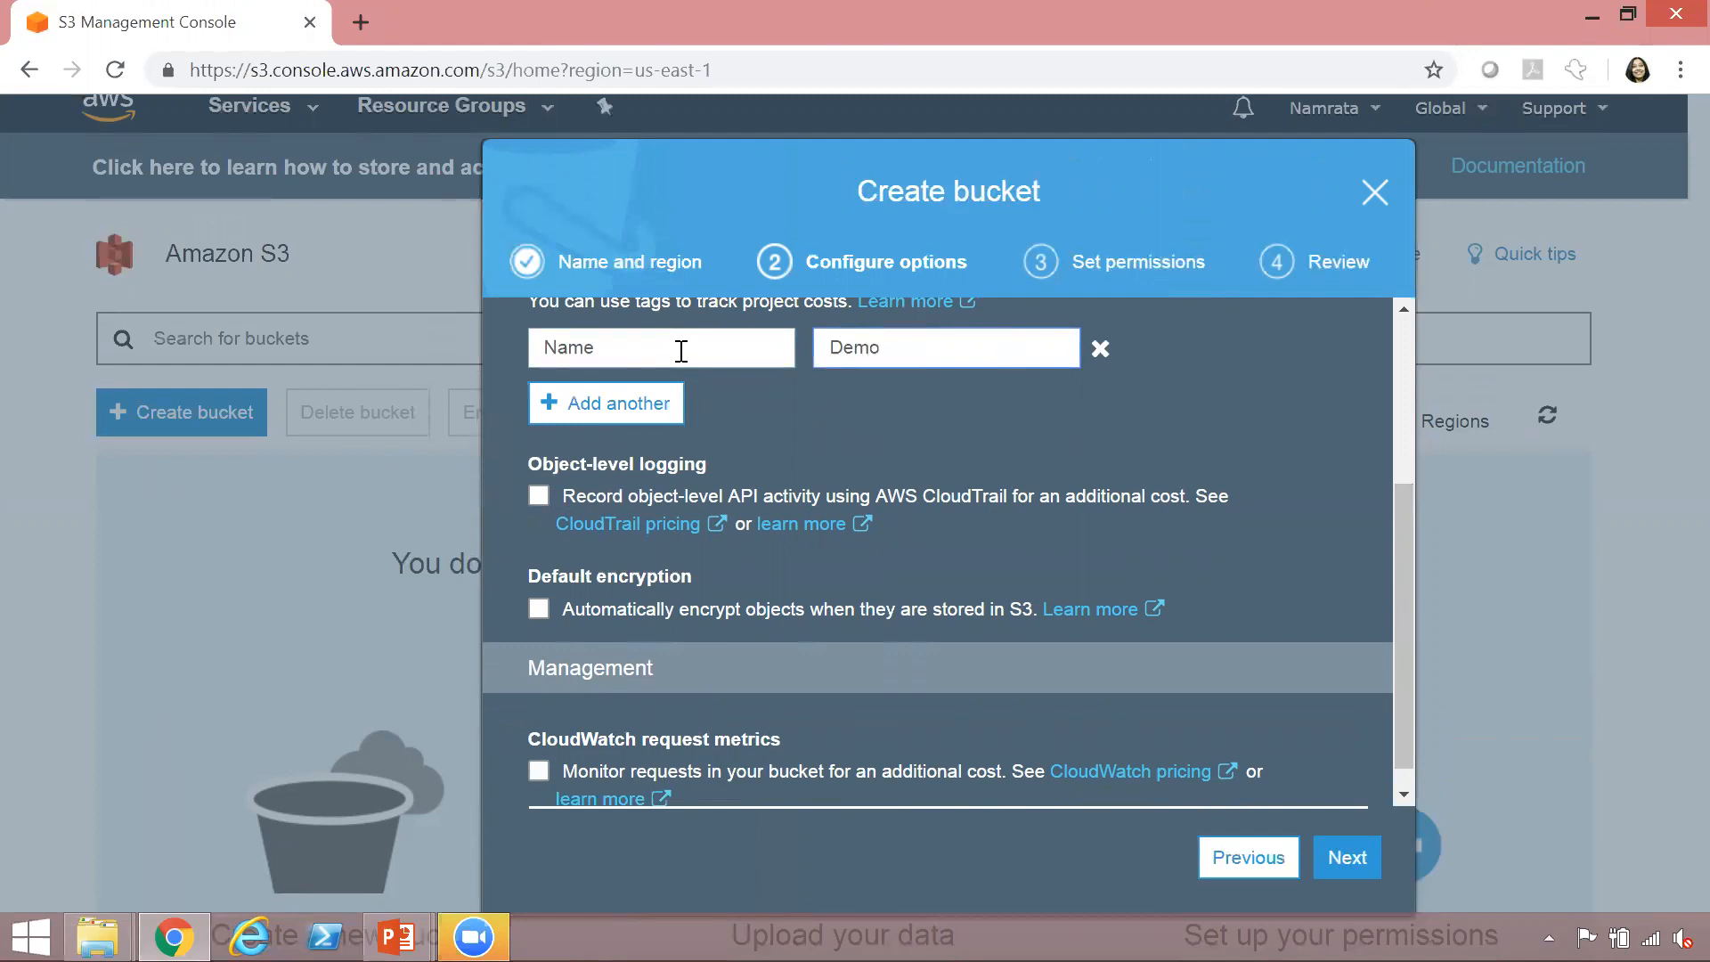
scroll(1412, 650, "down", 1)
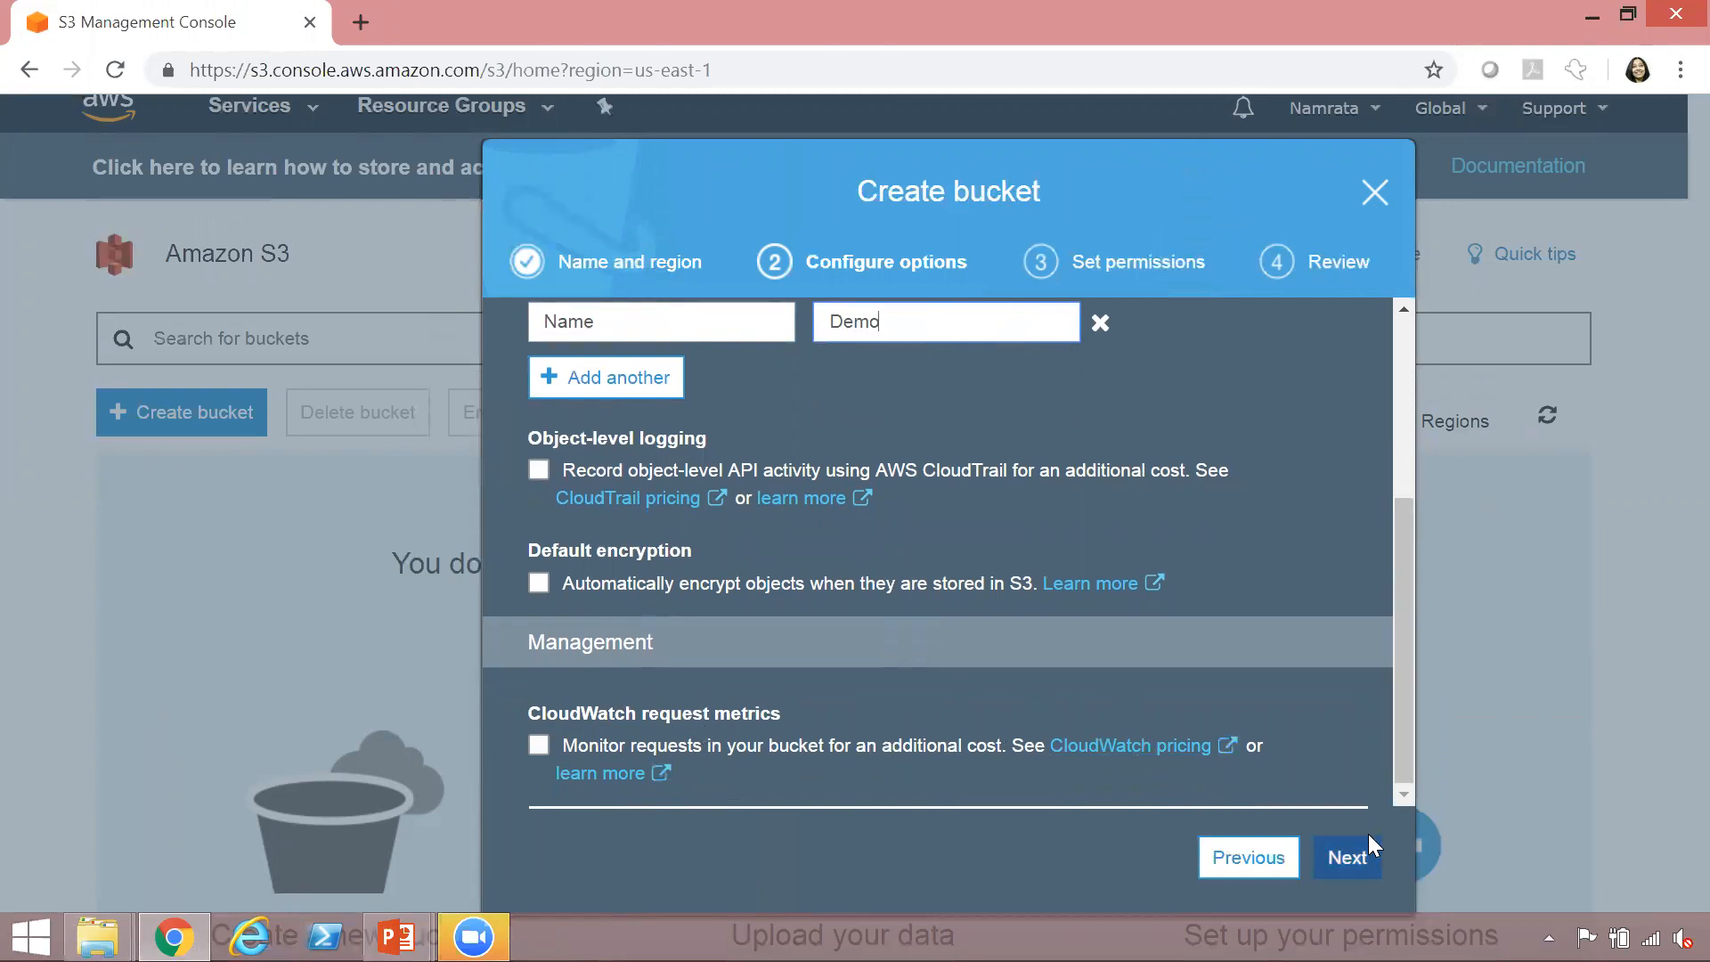
left_click(1348, 858)
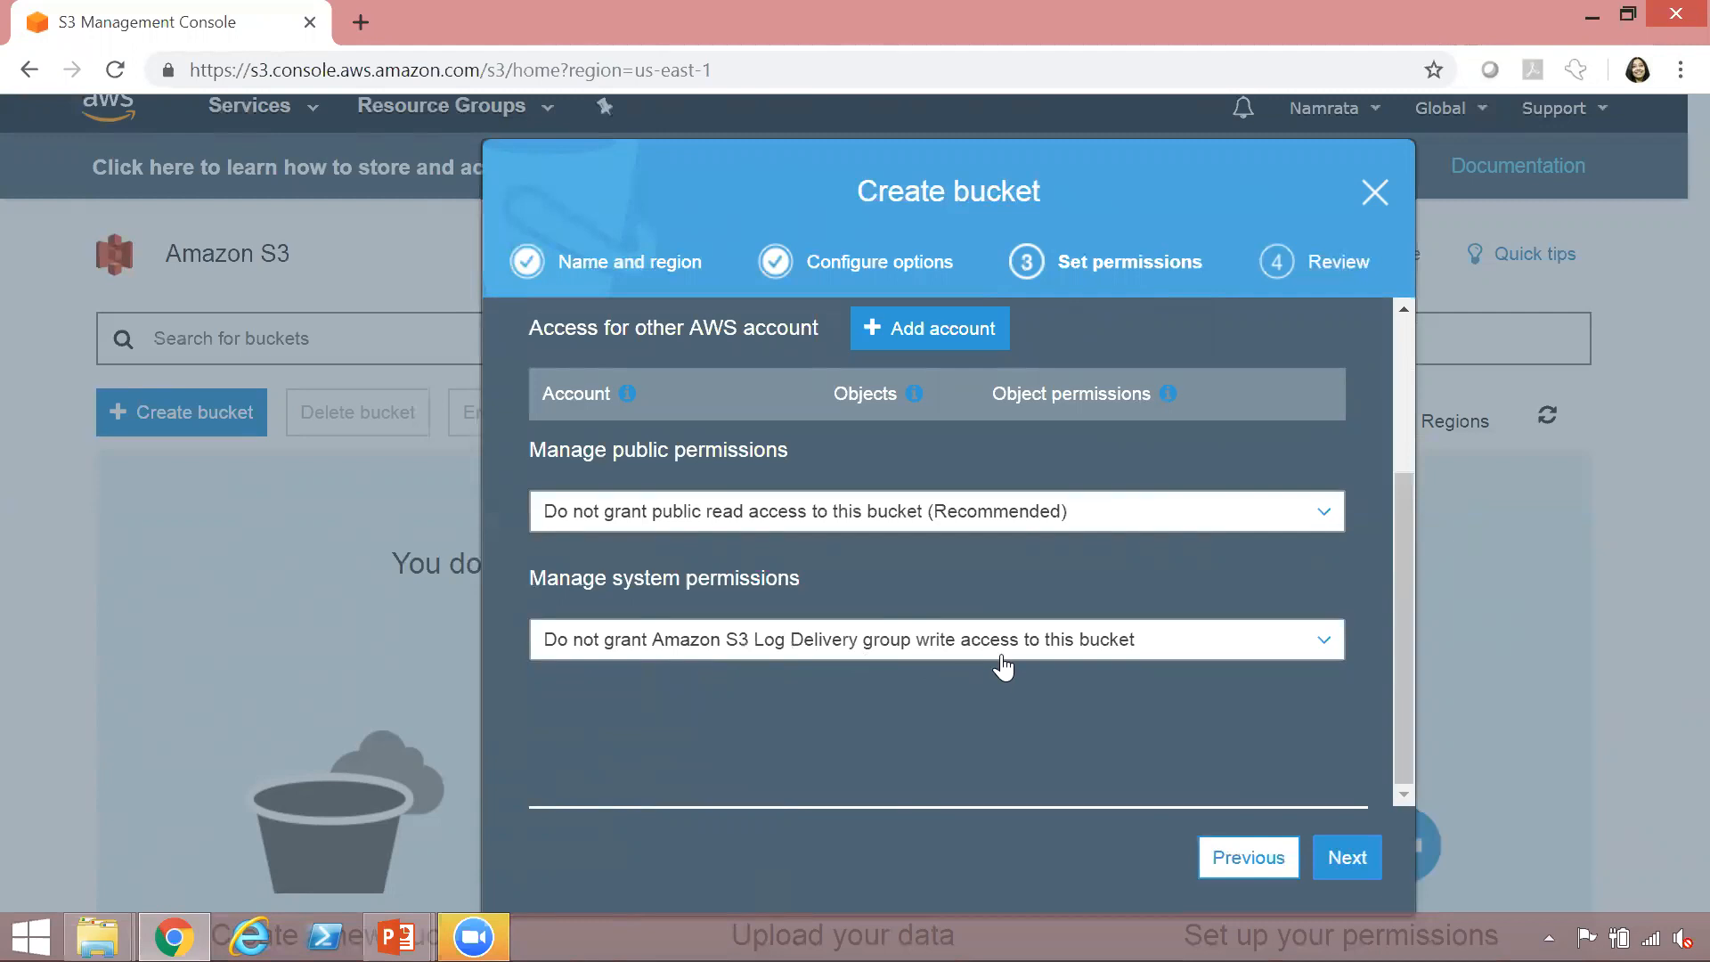
Accept the default permissions, review the bucket's settings and create the bucket
left_click(1359, 860)
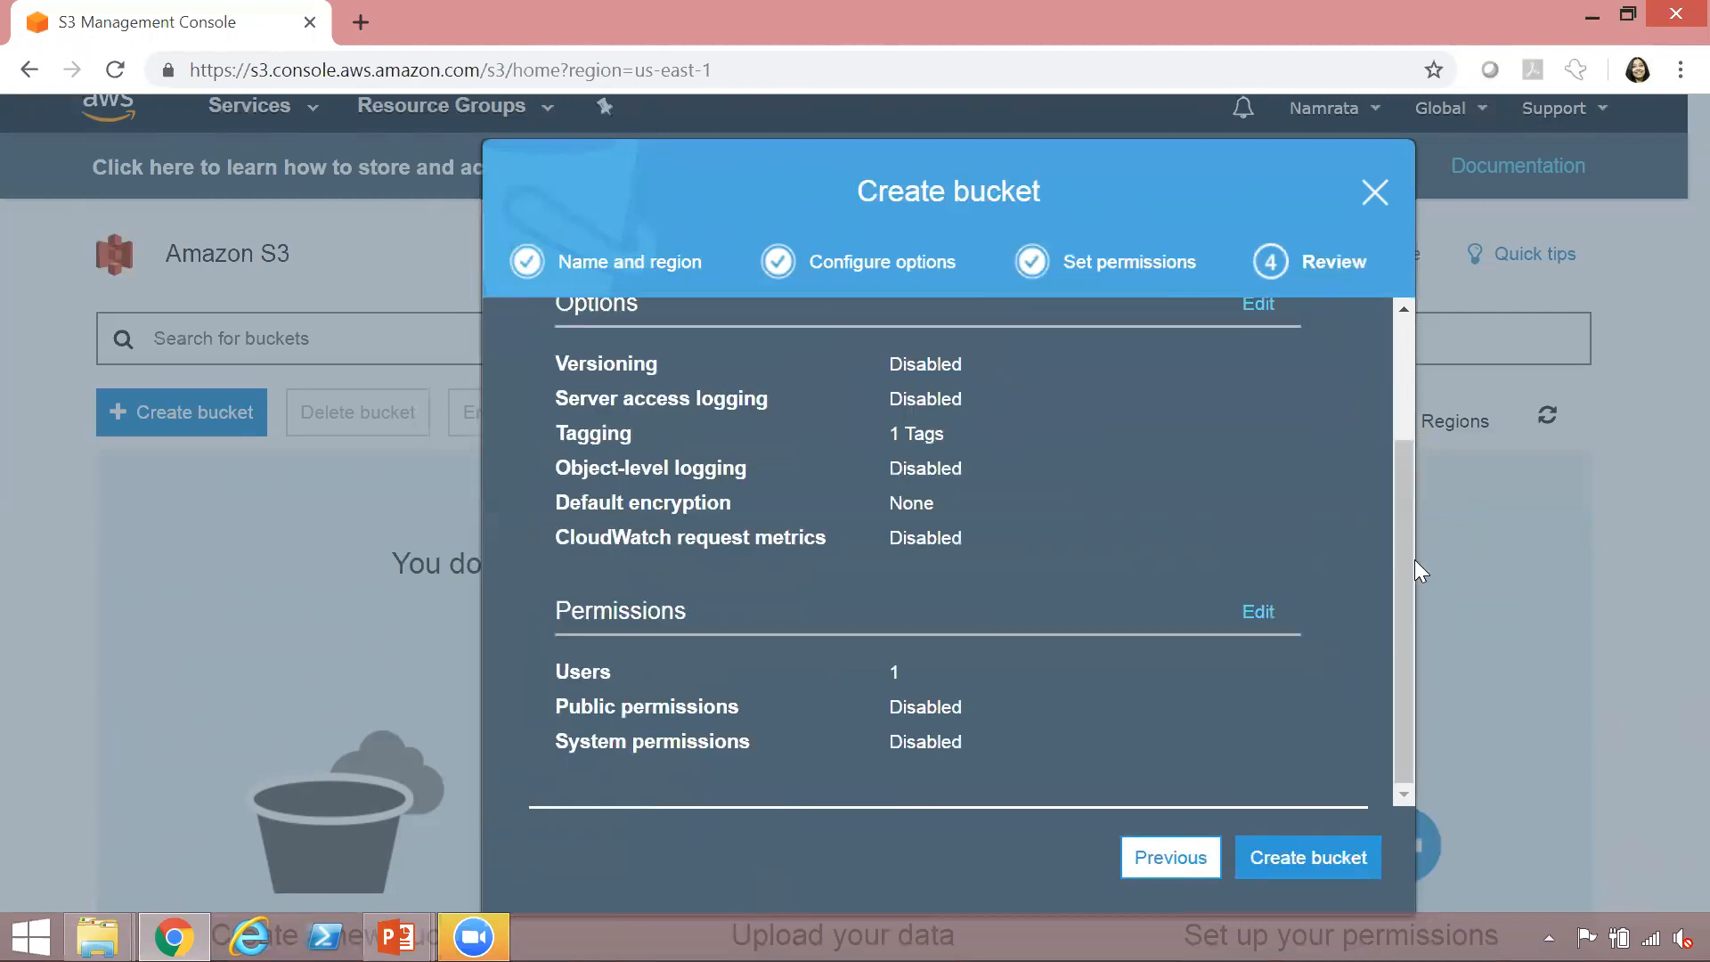
left_click_drag(1409, 579, 1394, 420)
scroll(1392, 579, "down", 3)
left_click(1307, 846)
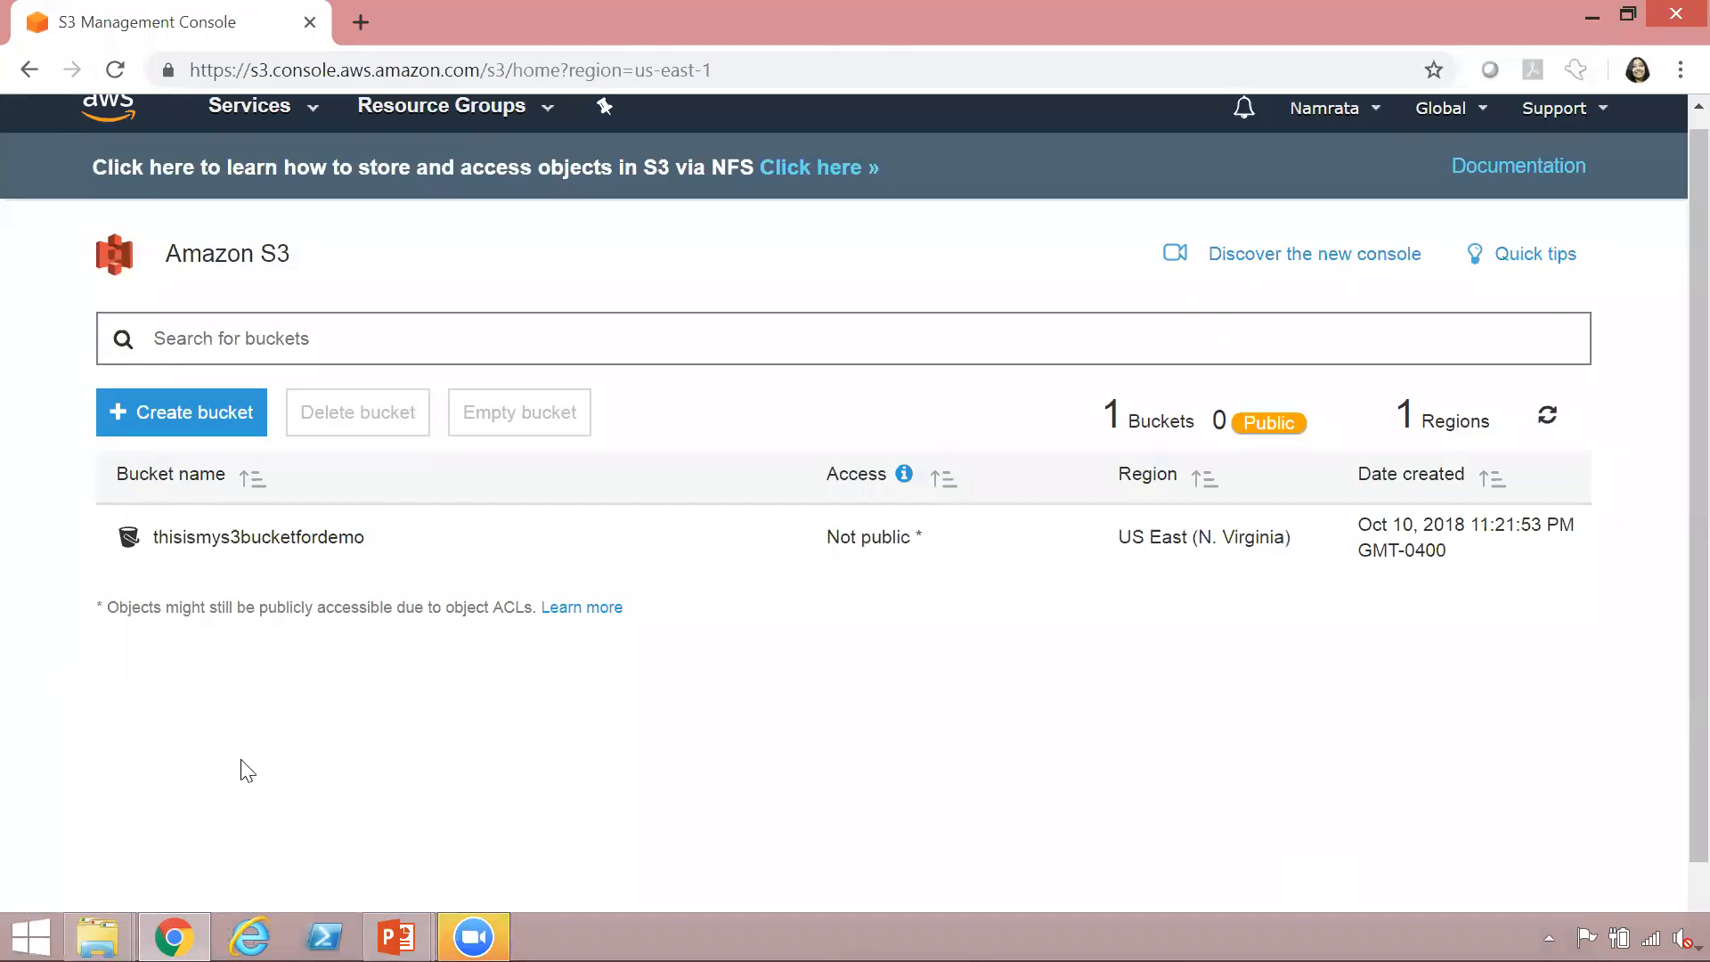
Copy the new bucket's ARN from its summary and paste it into a blank Notepad document
left_click(560, 549)
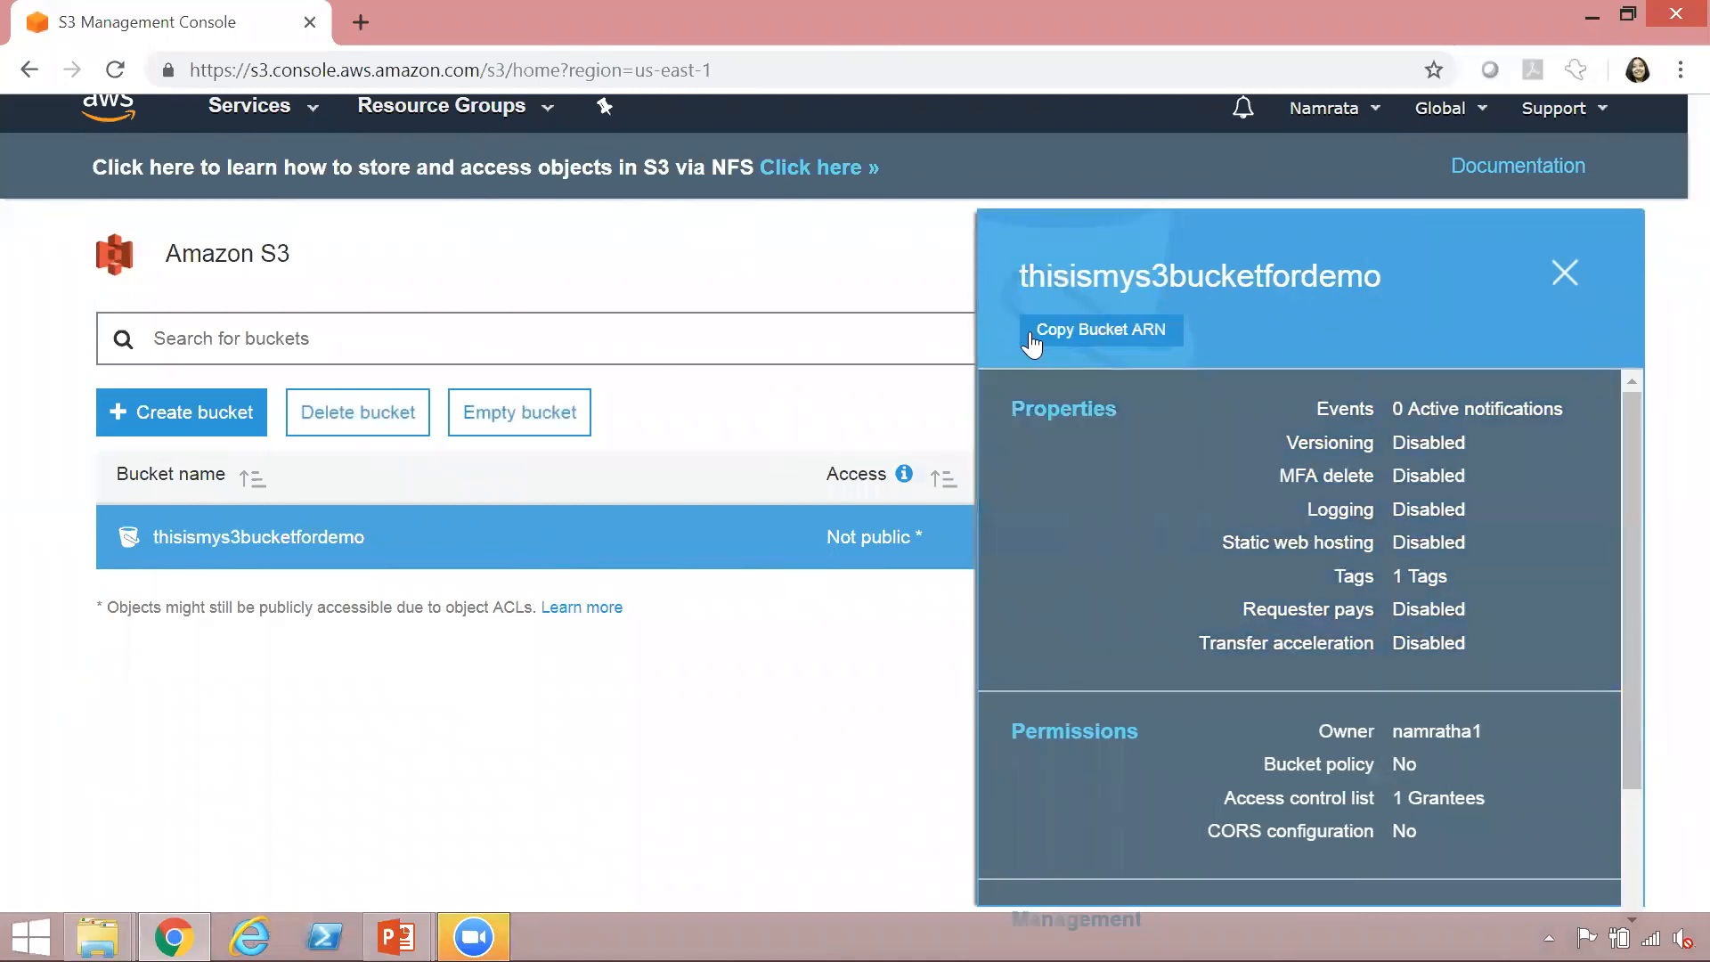
mouse_move(1628, 505)
left_mouse_down()
mouse_move(1654, 659)
mouse_move(1629, 477)
left_mouse_up()
key("super+r")
type("notepad++")
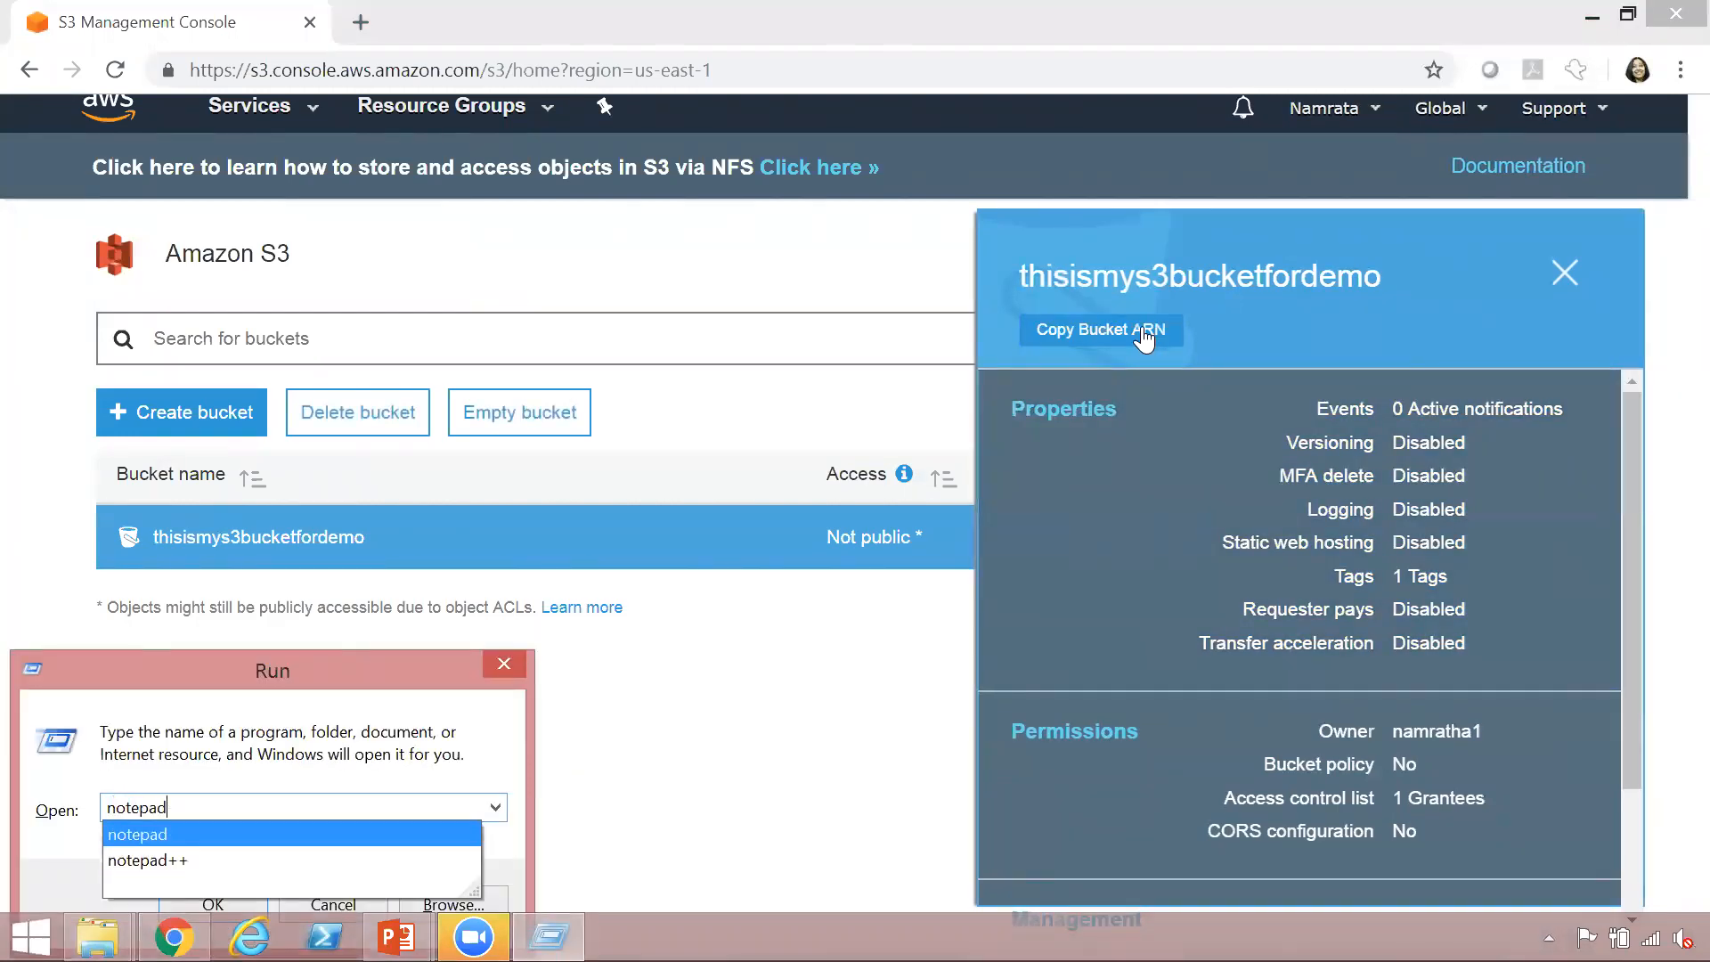
key("Return")
type("arn:aws:s3:::thisismys3bucketfordemo")
Examine the pasted ARN in Notepad, including its bucket name portion, and return to the S3 console
left_click_drag(1227, 169, 367, 188)
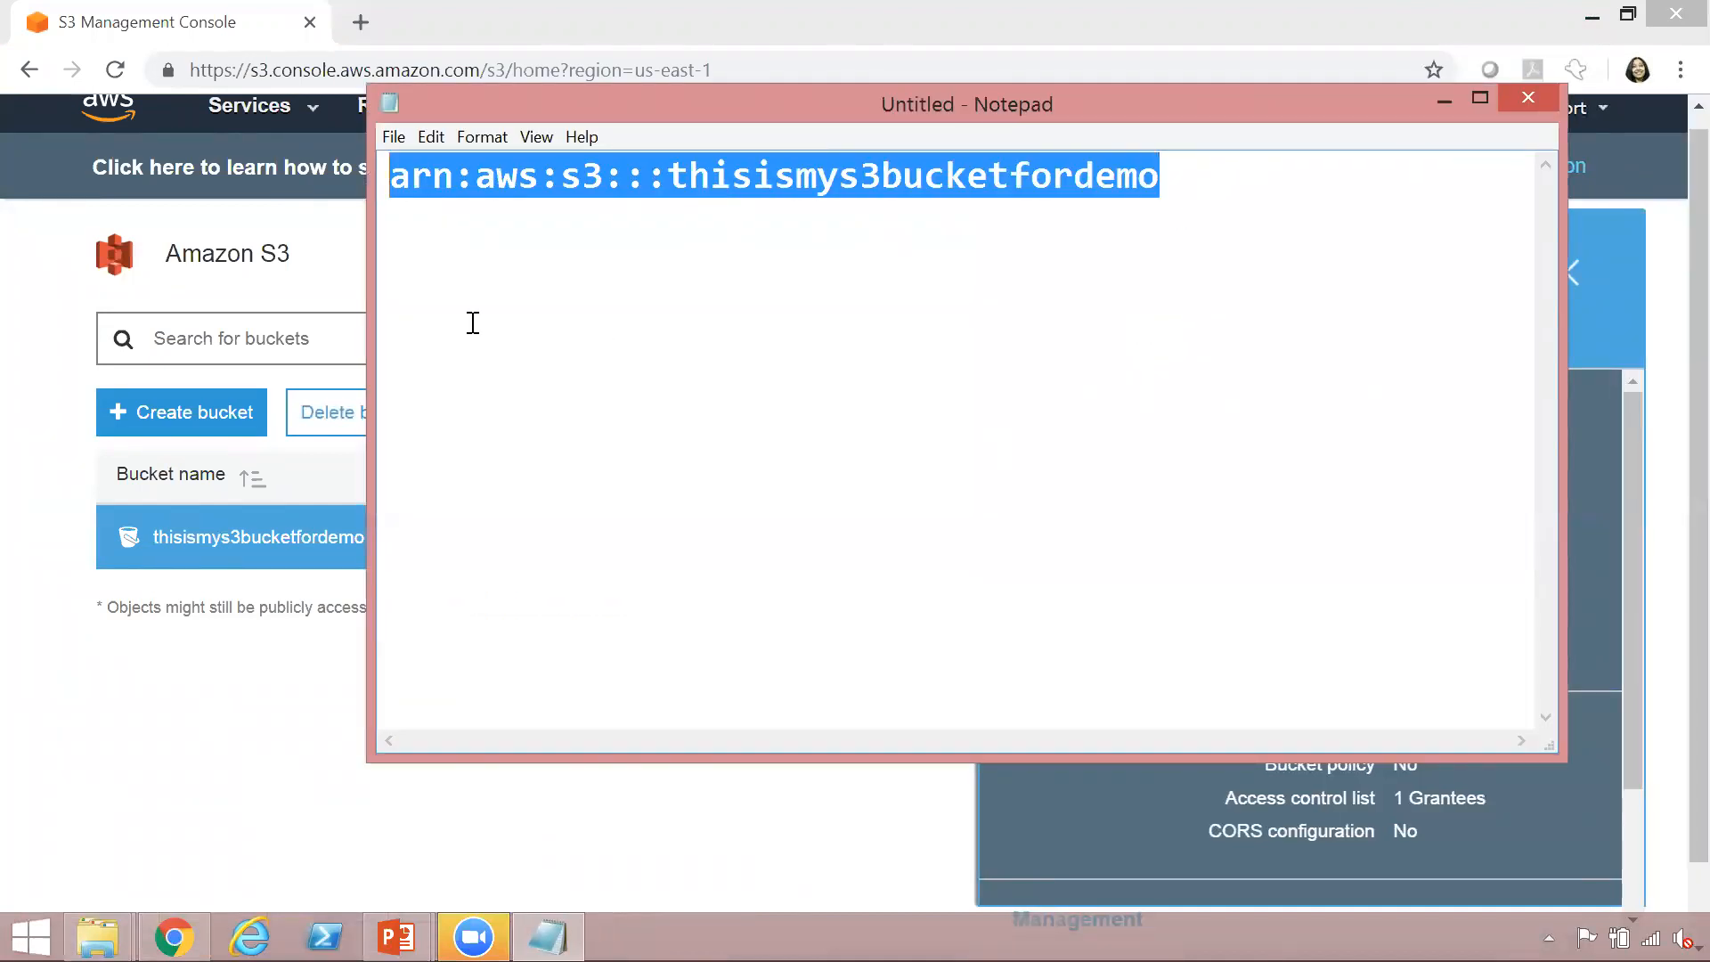
left_click(472, 323)
left_click(673, 178)
left_click_drag(697, 175, 1162, 178)
left_click(1209, 251)
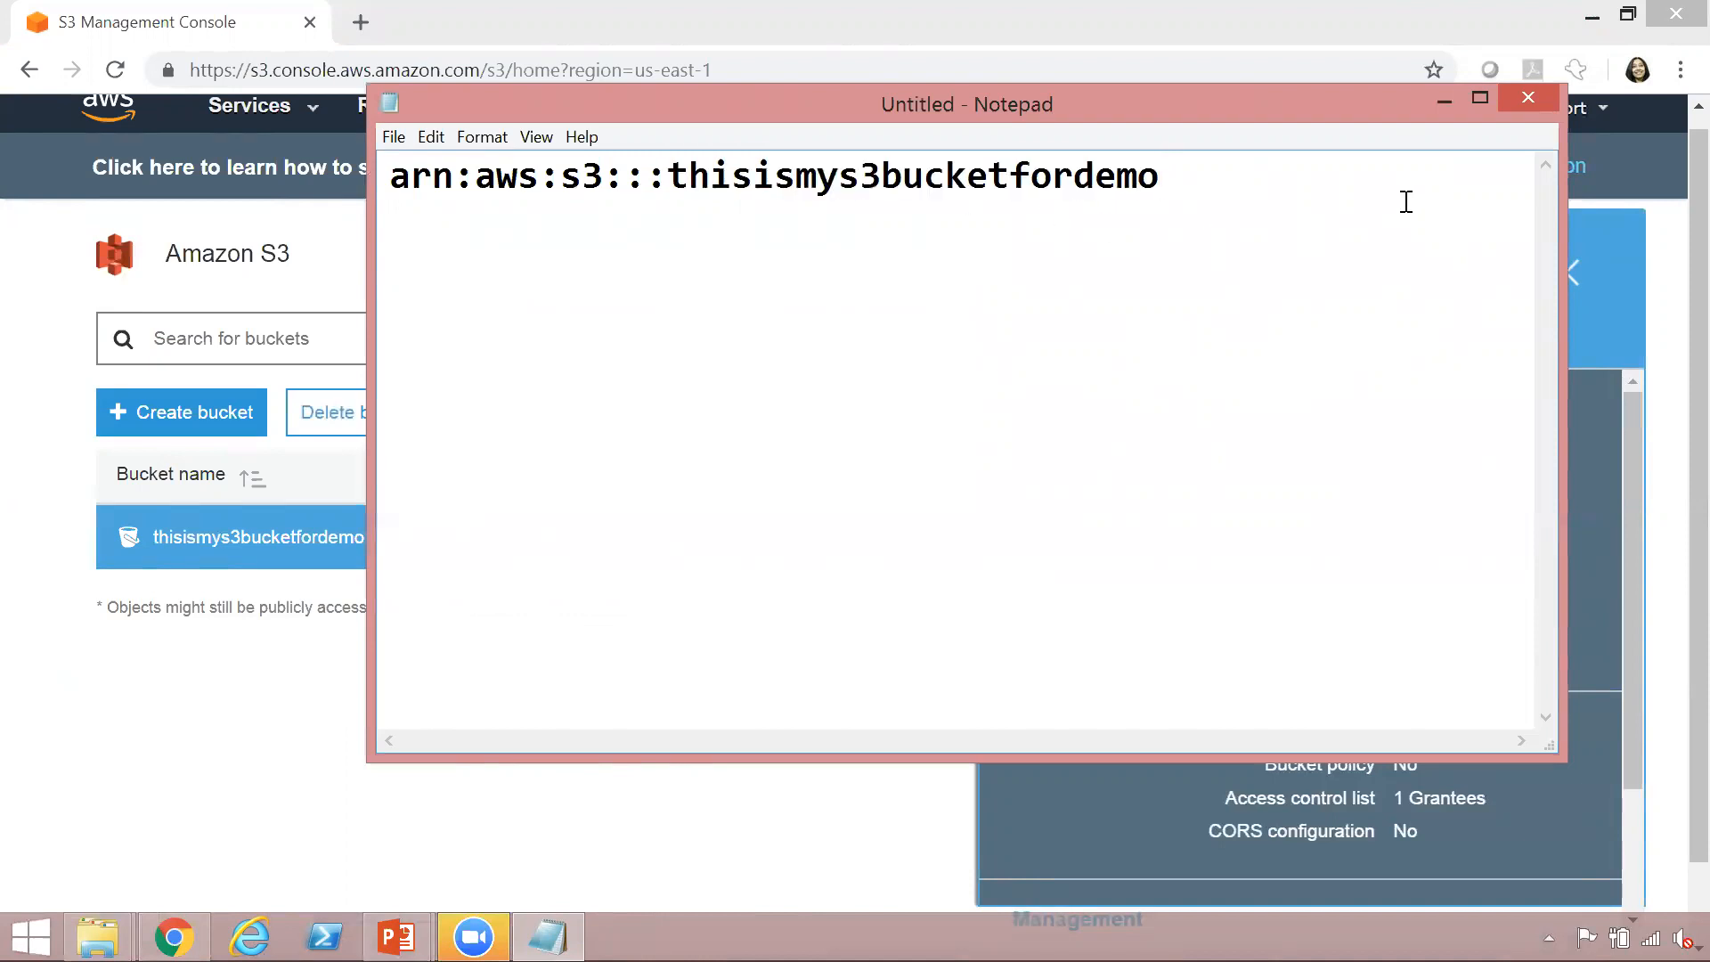
left_click_drag(1322, 182, 385, 176)
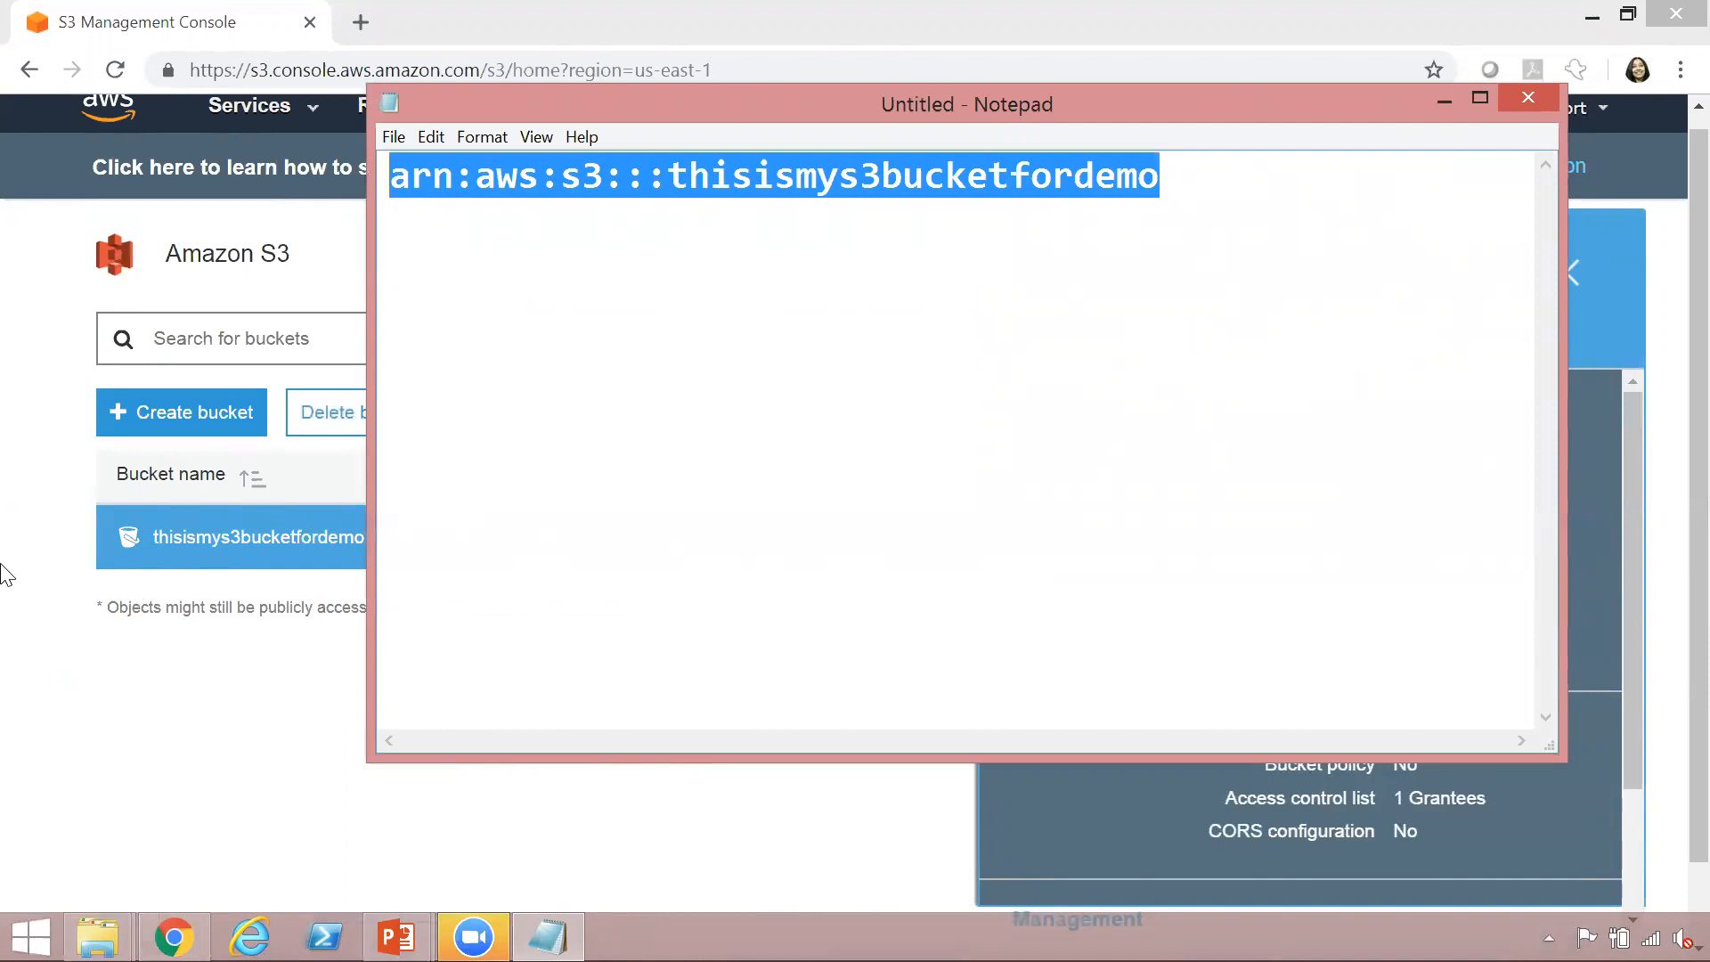
left_click(20, 533)
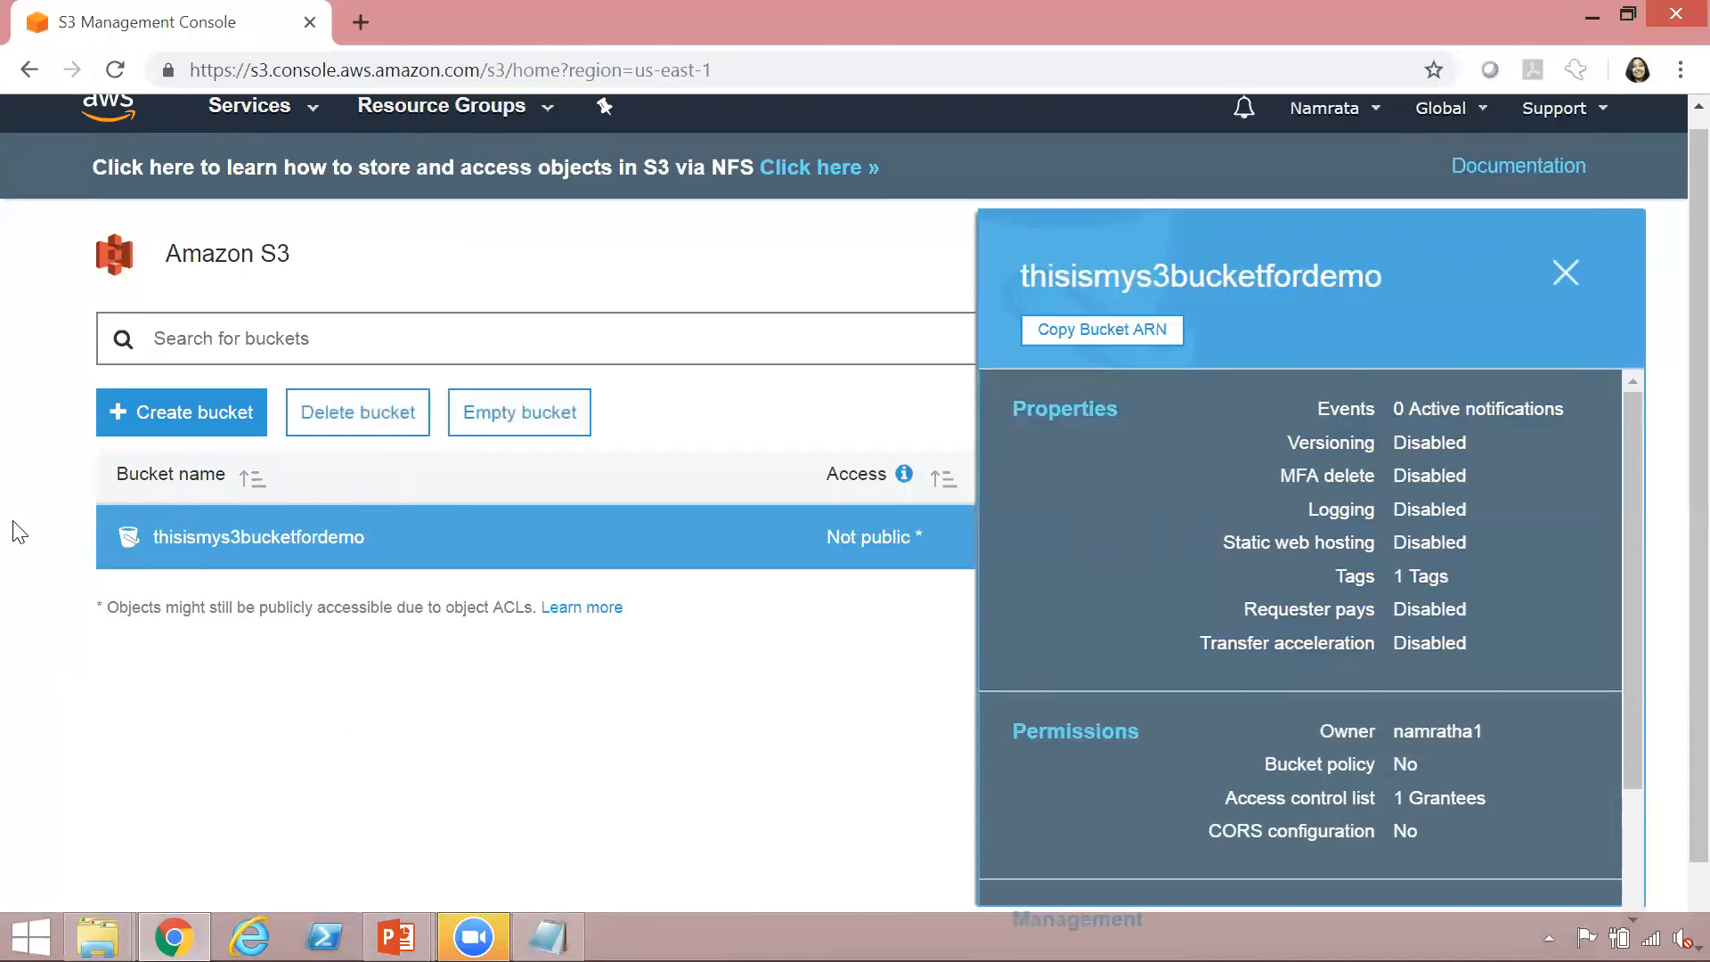
Open the thisismys3bucketfordemo bucket and start an upload, bringing up the file chooser
left_click(1565, 273)
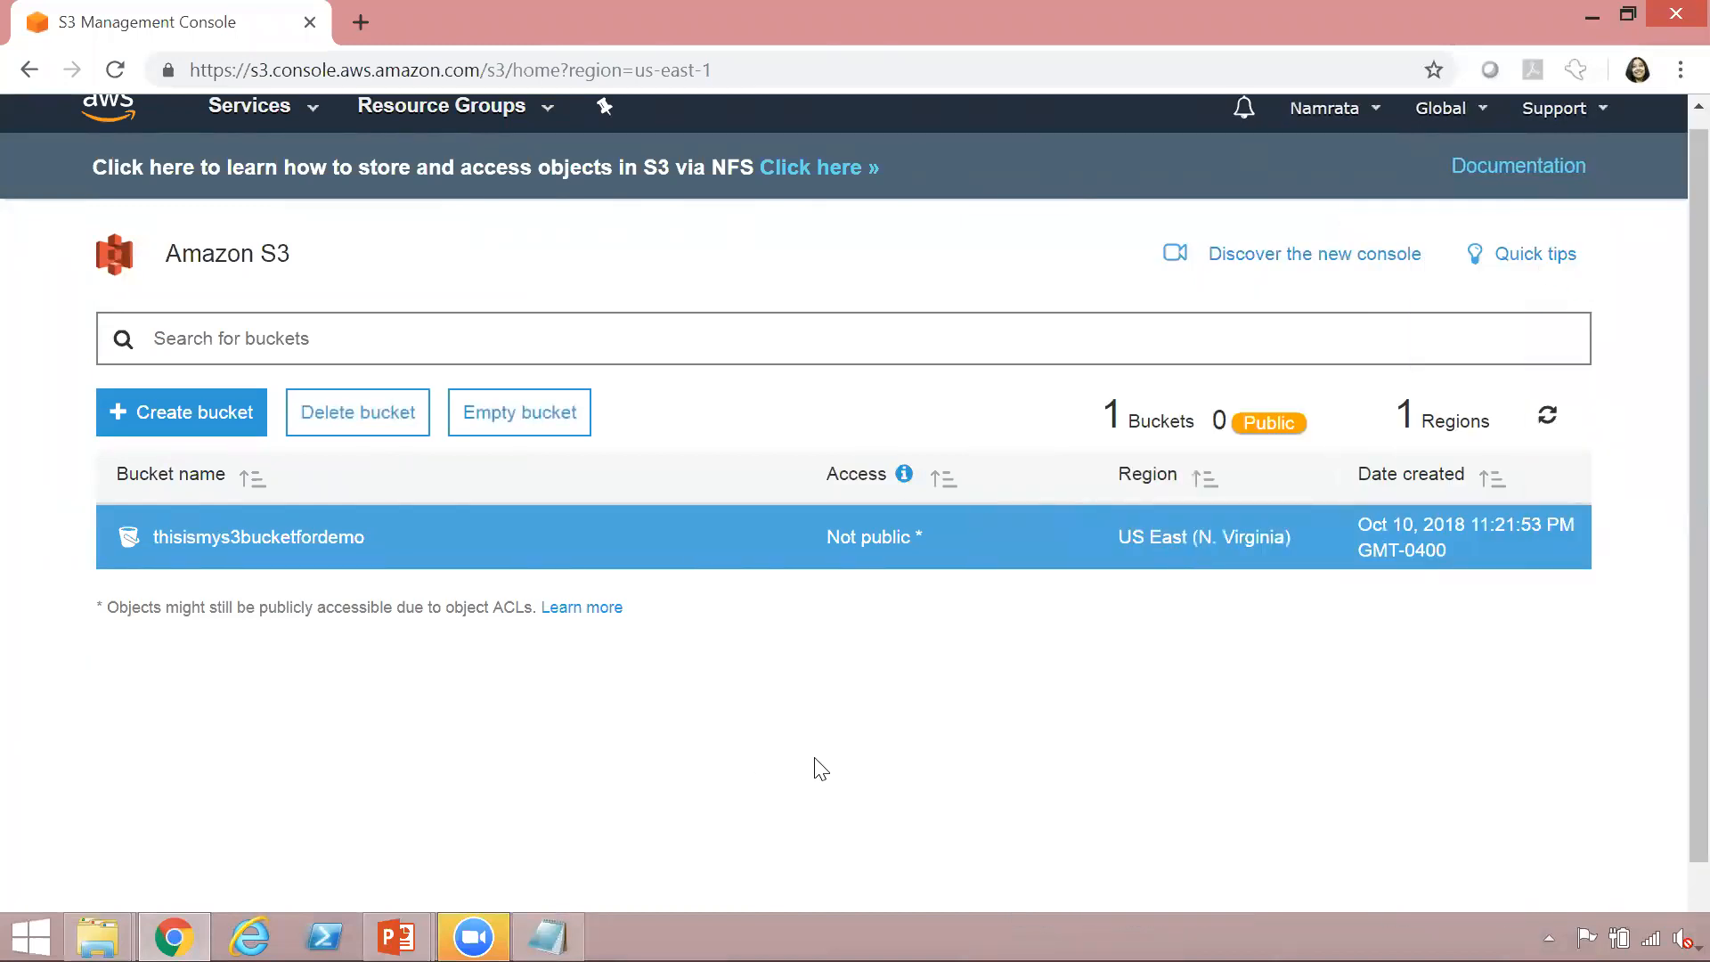
left_click(738, 557)
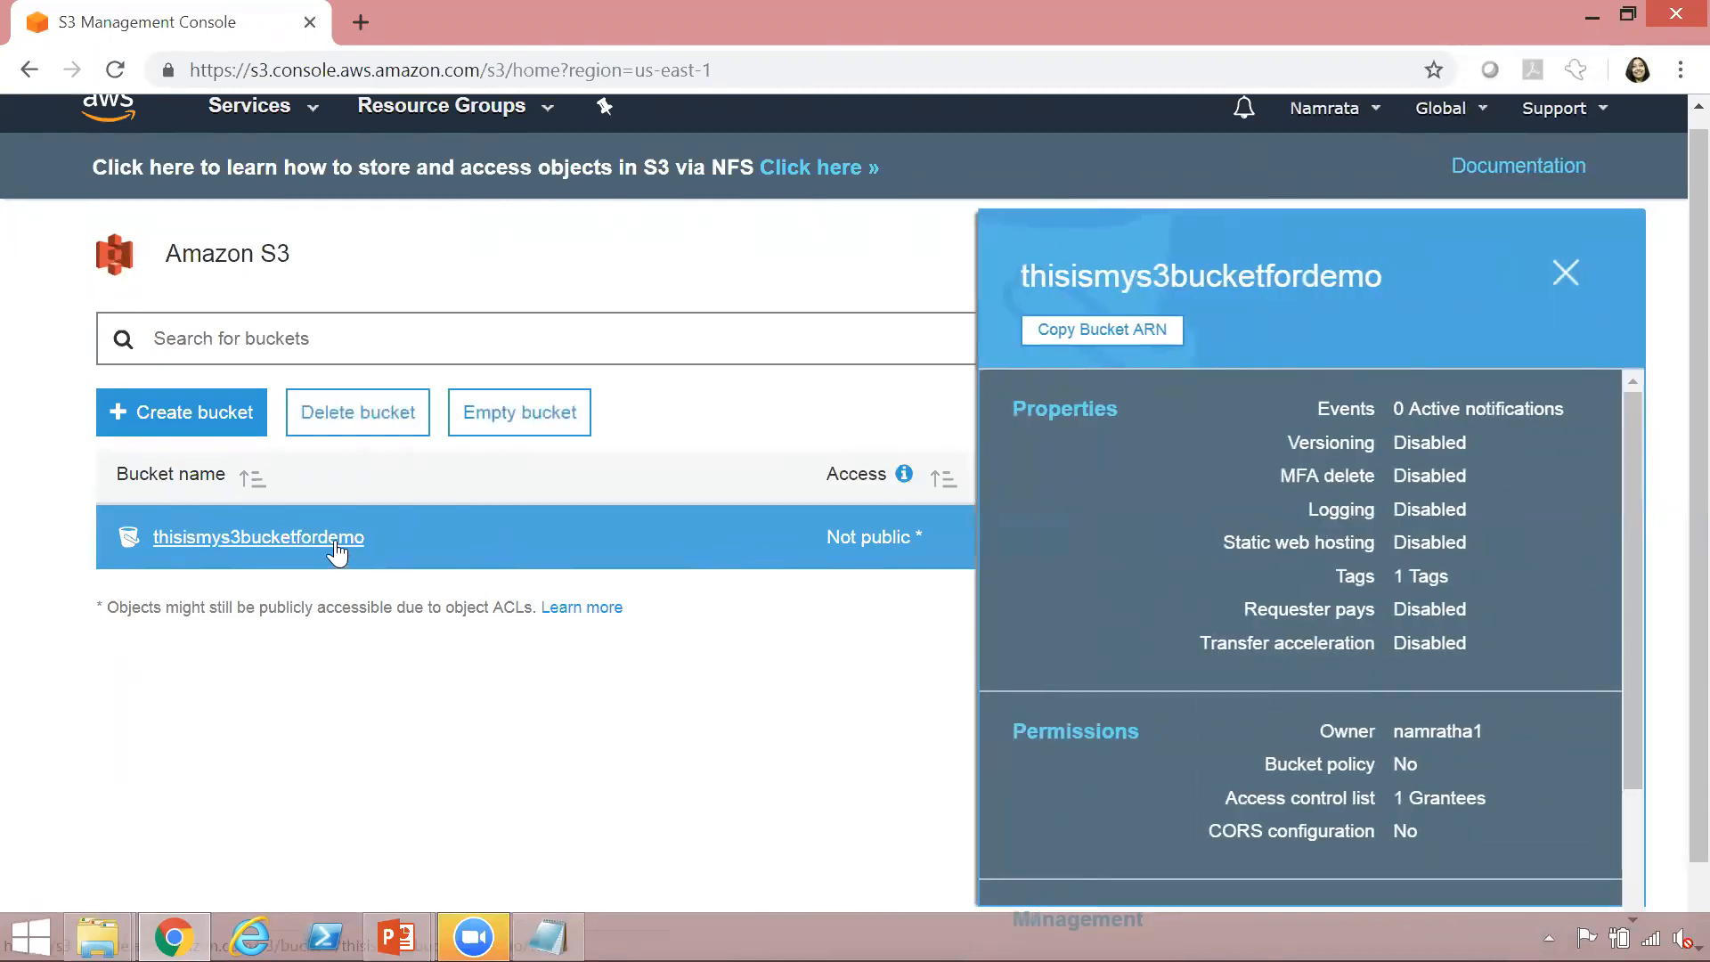
left_click(337, 541)
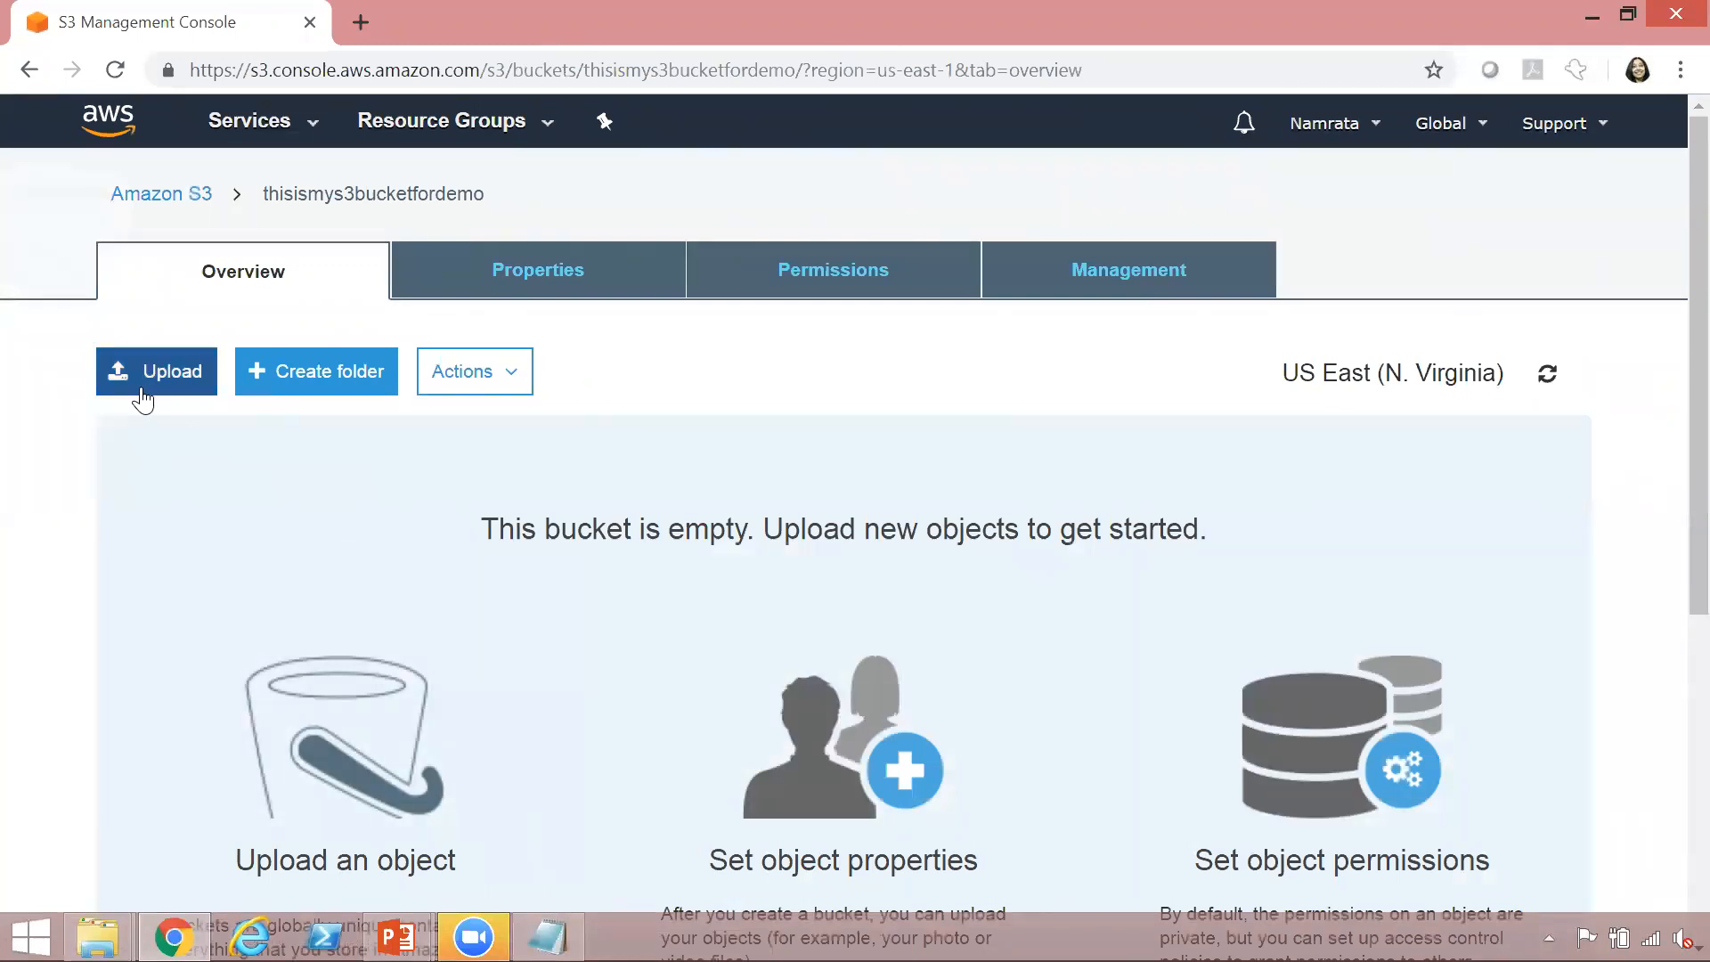
left_click(161, 380)
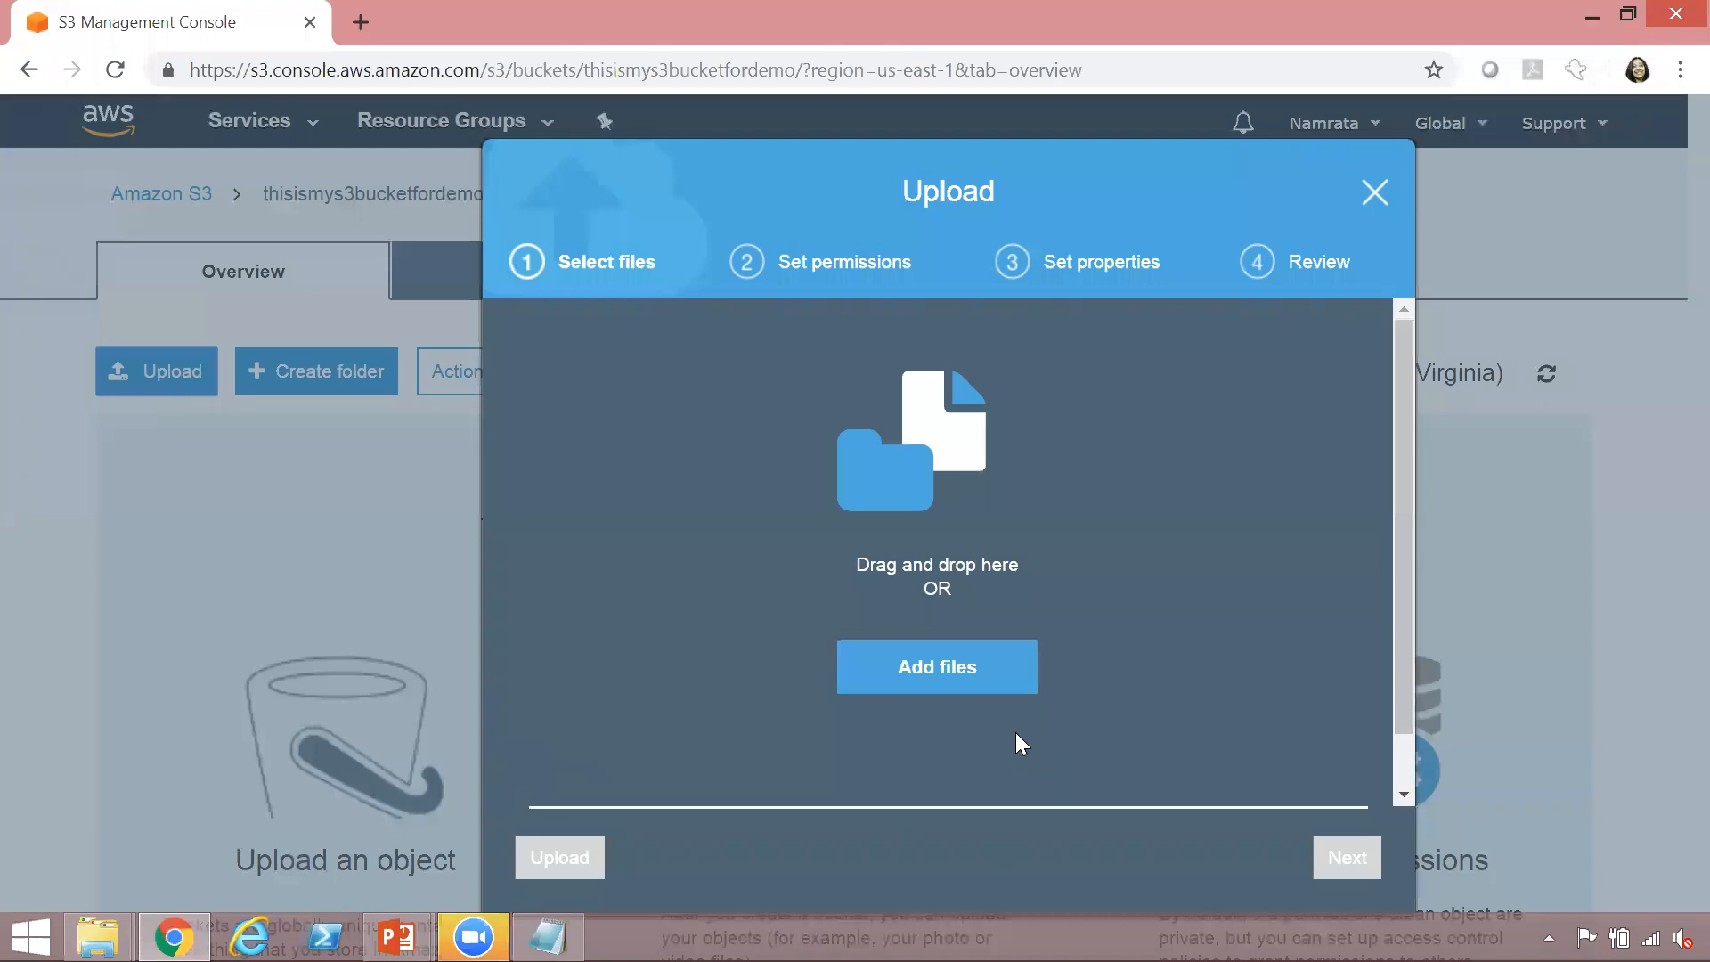
left_click(961, 680)
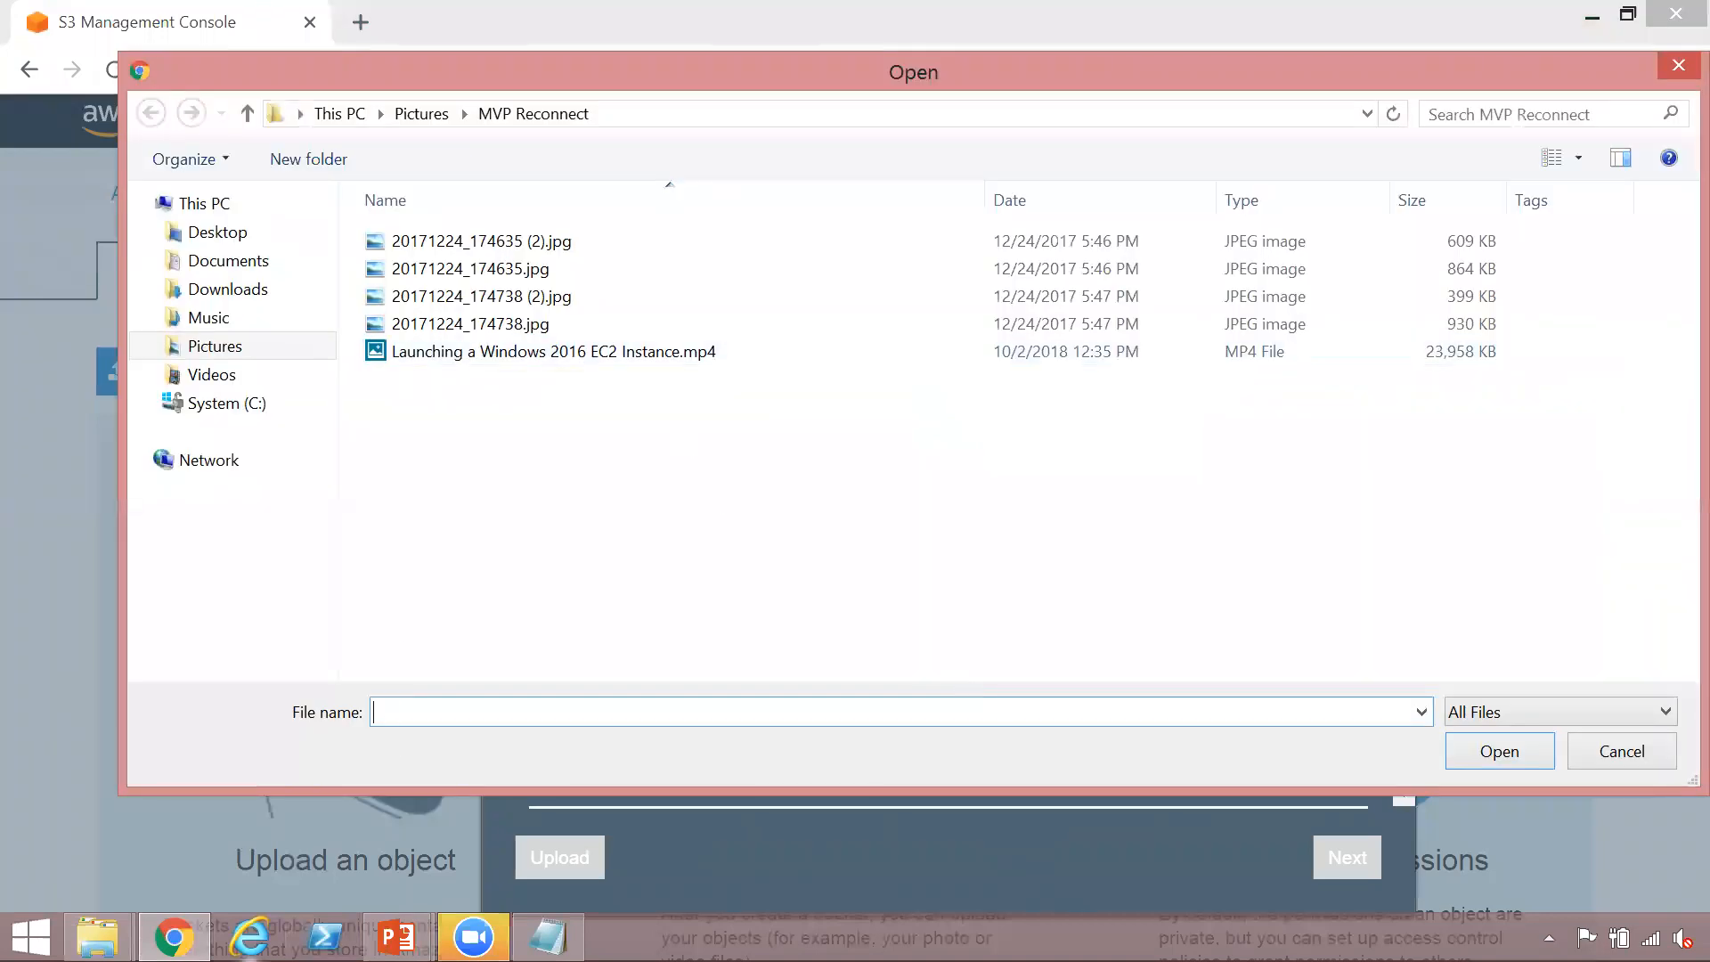
Copy the path of the Pics folder from File Explorer and go to that folder in the upload's file chooser
mouse_move(98, 936)
left_click(258, 847)
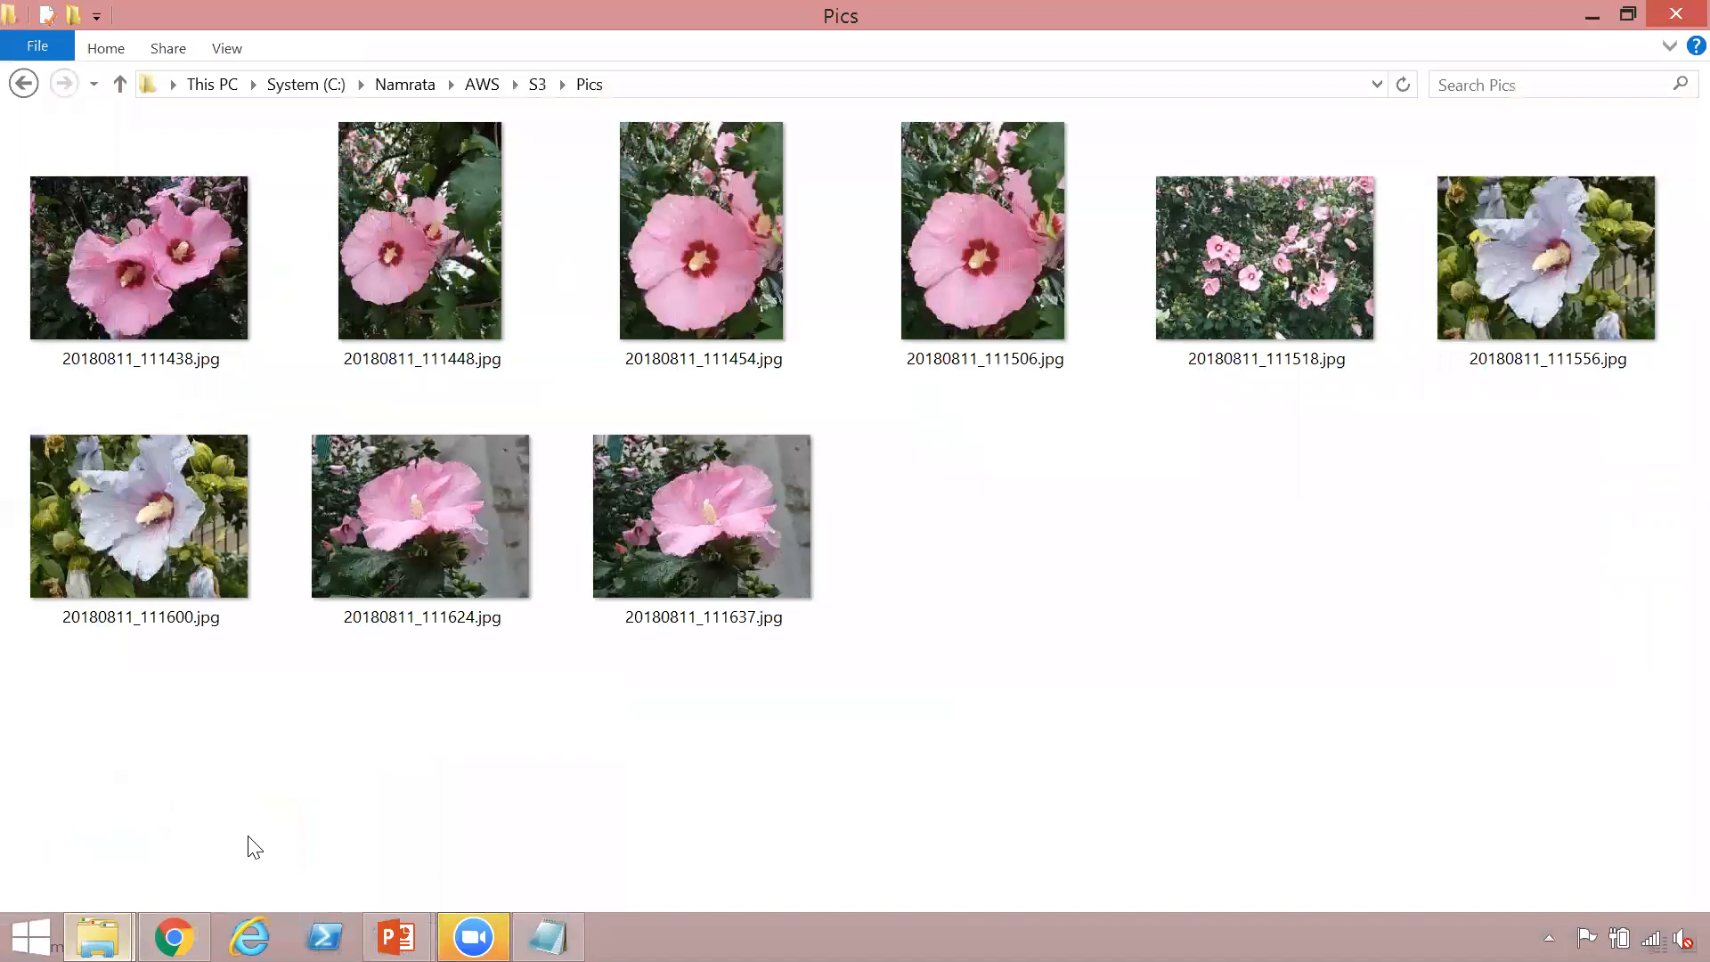
left_click(746, 86)
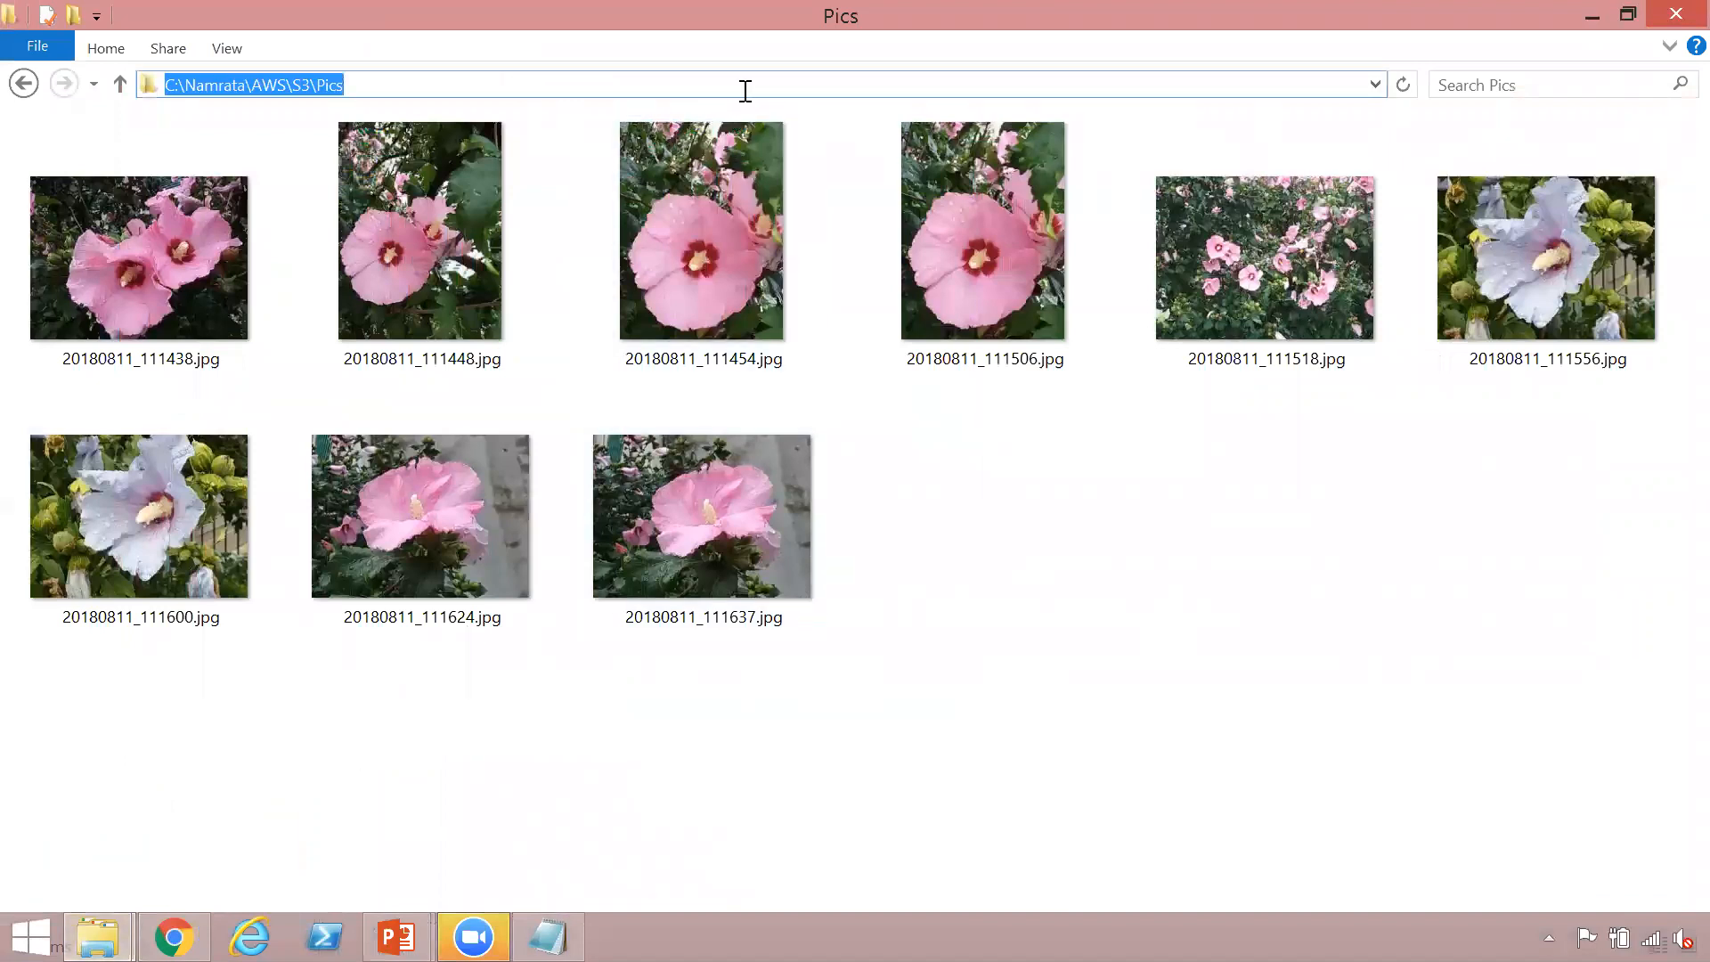
key("ctrl+c")
key("alt+Tab")
key("ctrl+v")
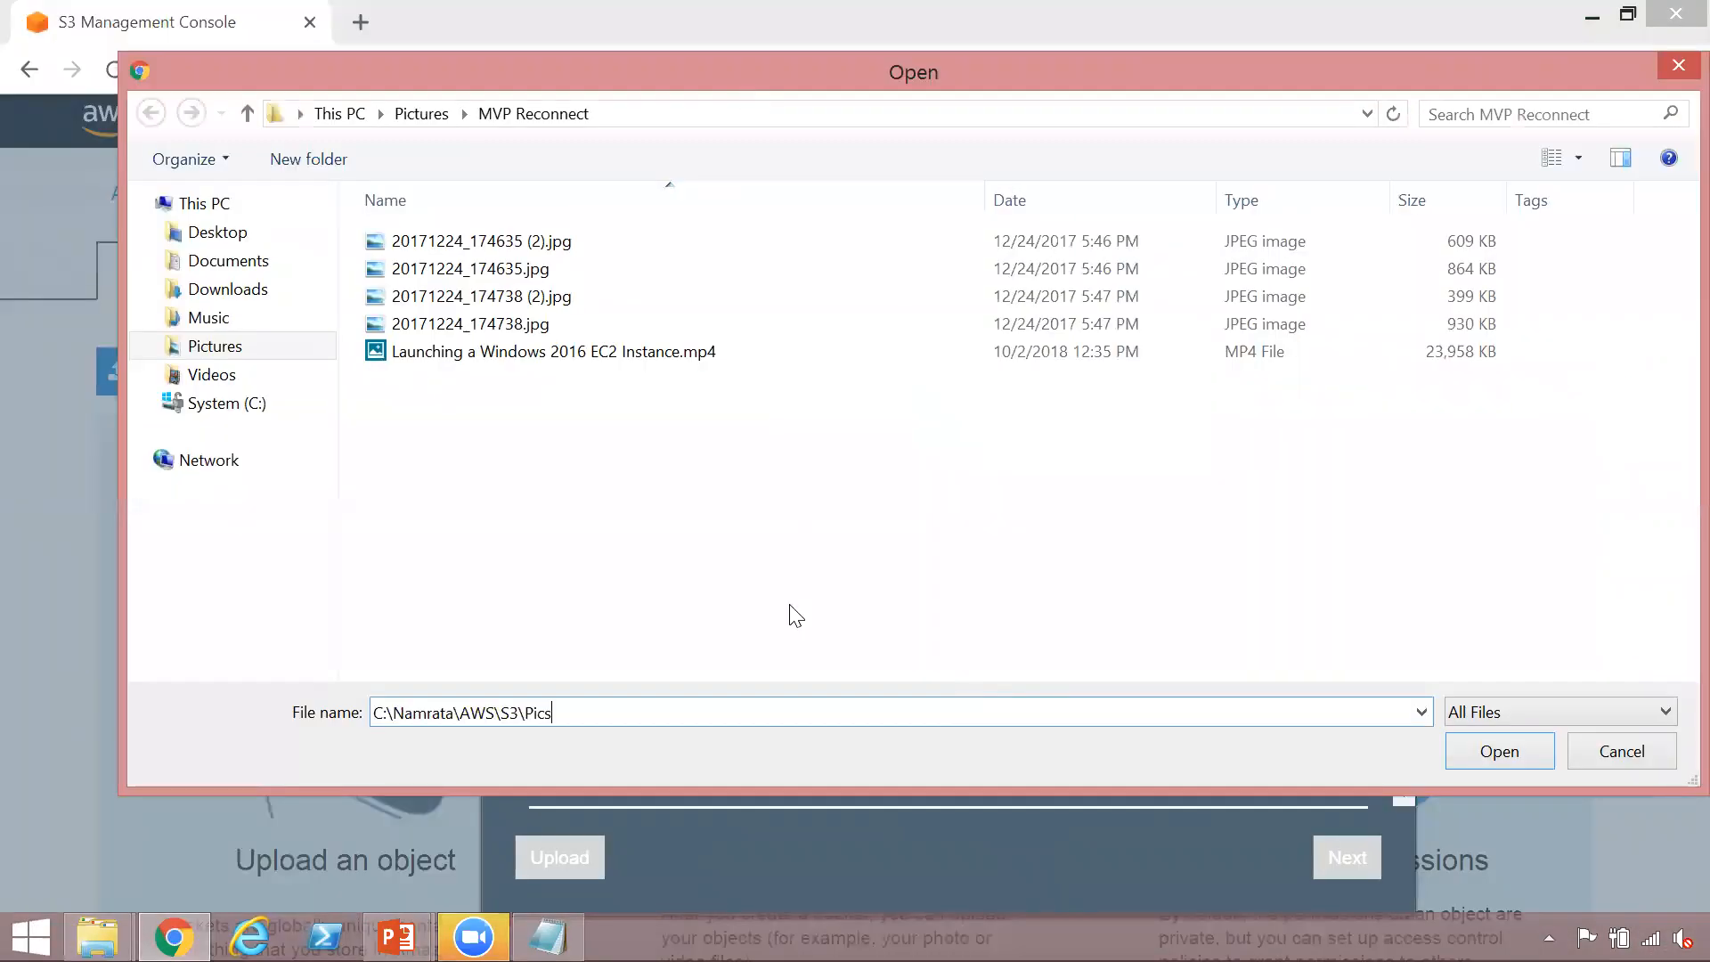
key("Return")
left_click(448, 344)
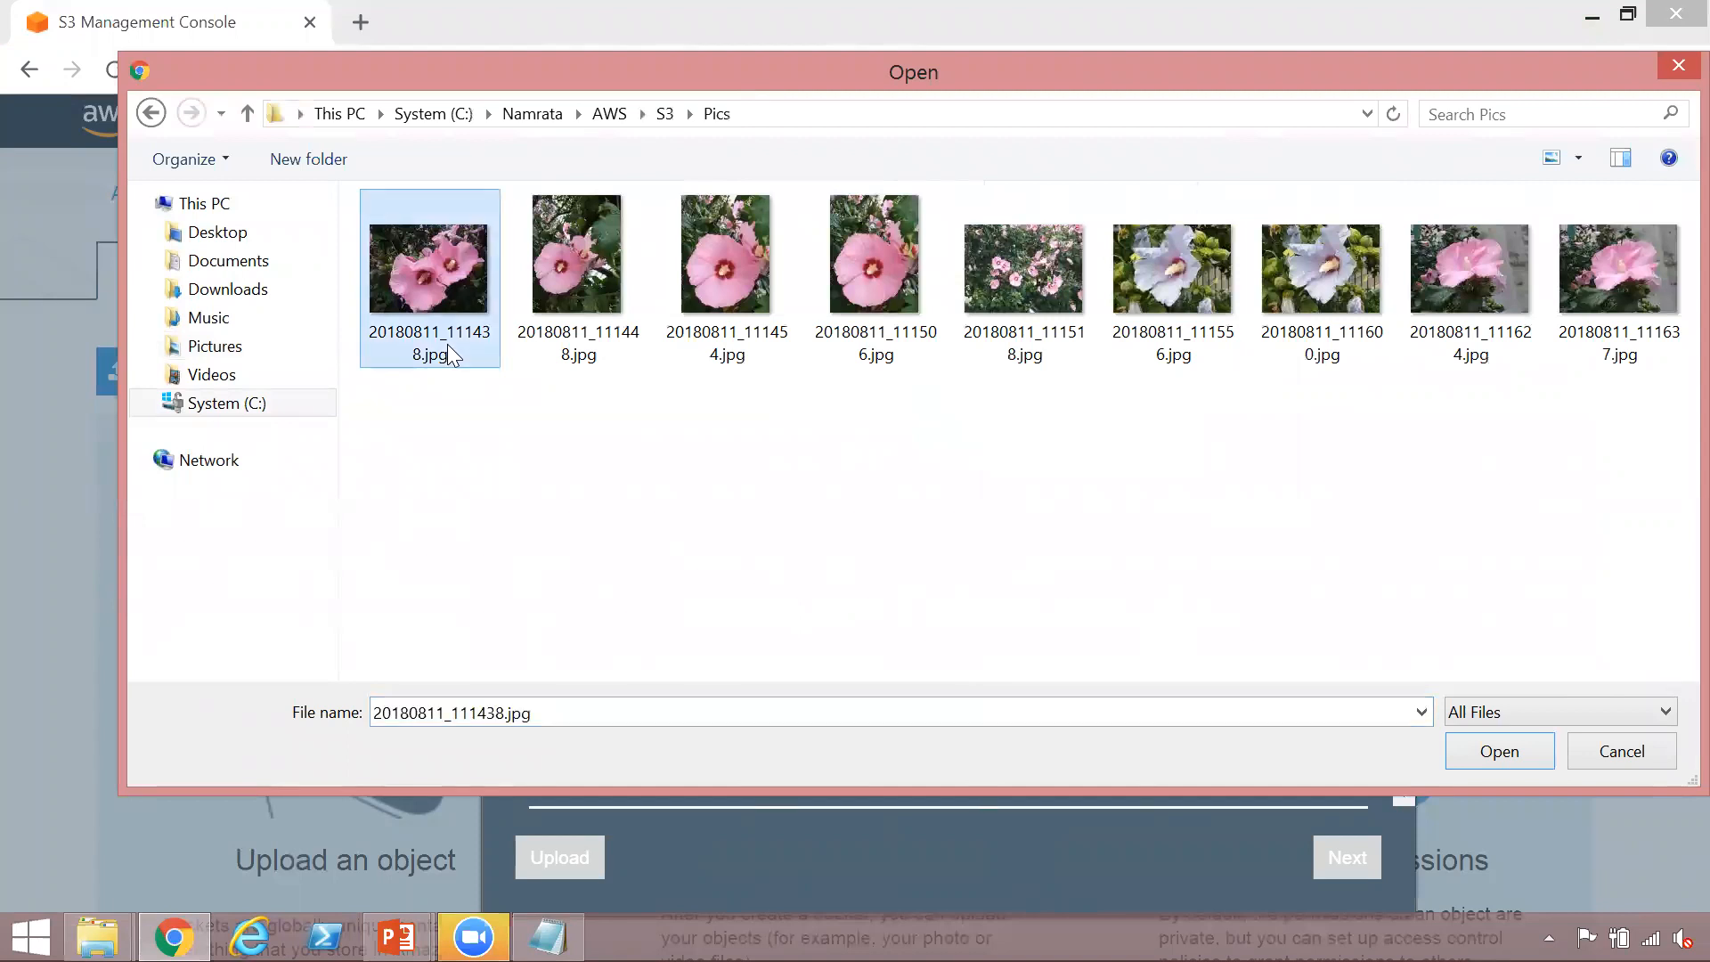
left_click(623, 329, "ctrl")
left_click(1033, 343, "ctrl")
left_click(1145, 348, "ctrl")
left_click(1172, 328, "shift")
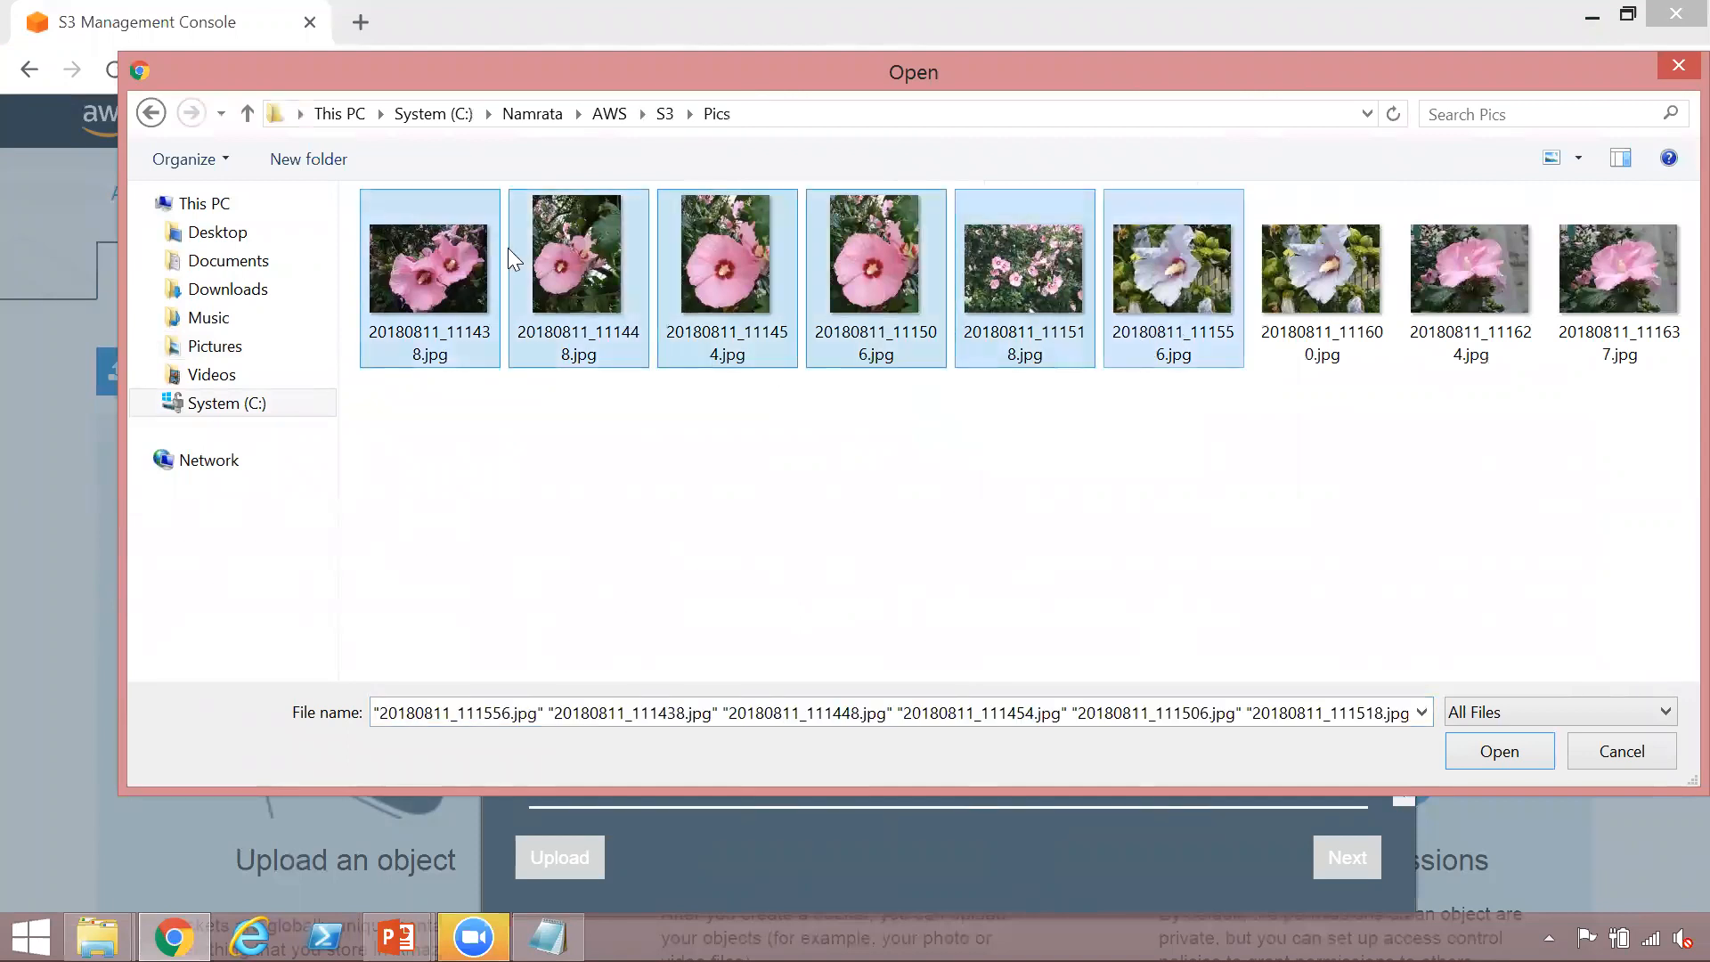
left_click(409, 323, "ctrl")
left_click(563, 343, "ctrl")
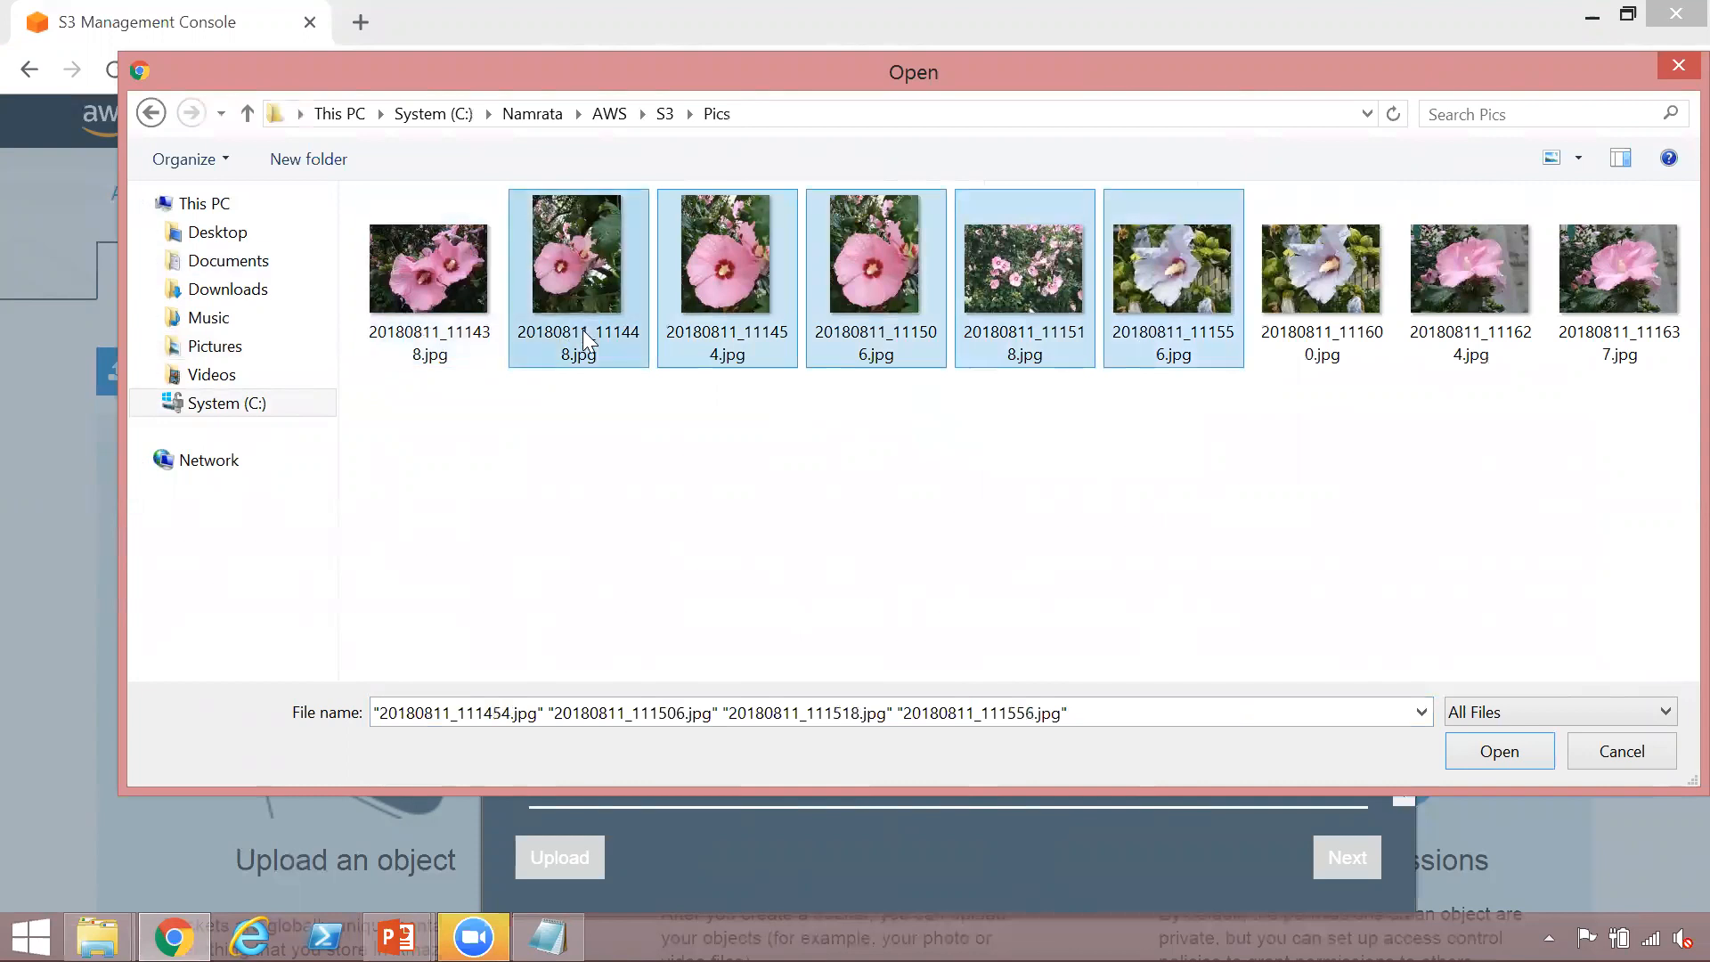
Add 20180811_111438.jpg, 20180811_111448.jpg and 20180811_111556.jpg to the upload and continue to its permissions settings
left_click(454, 286)
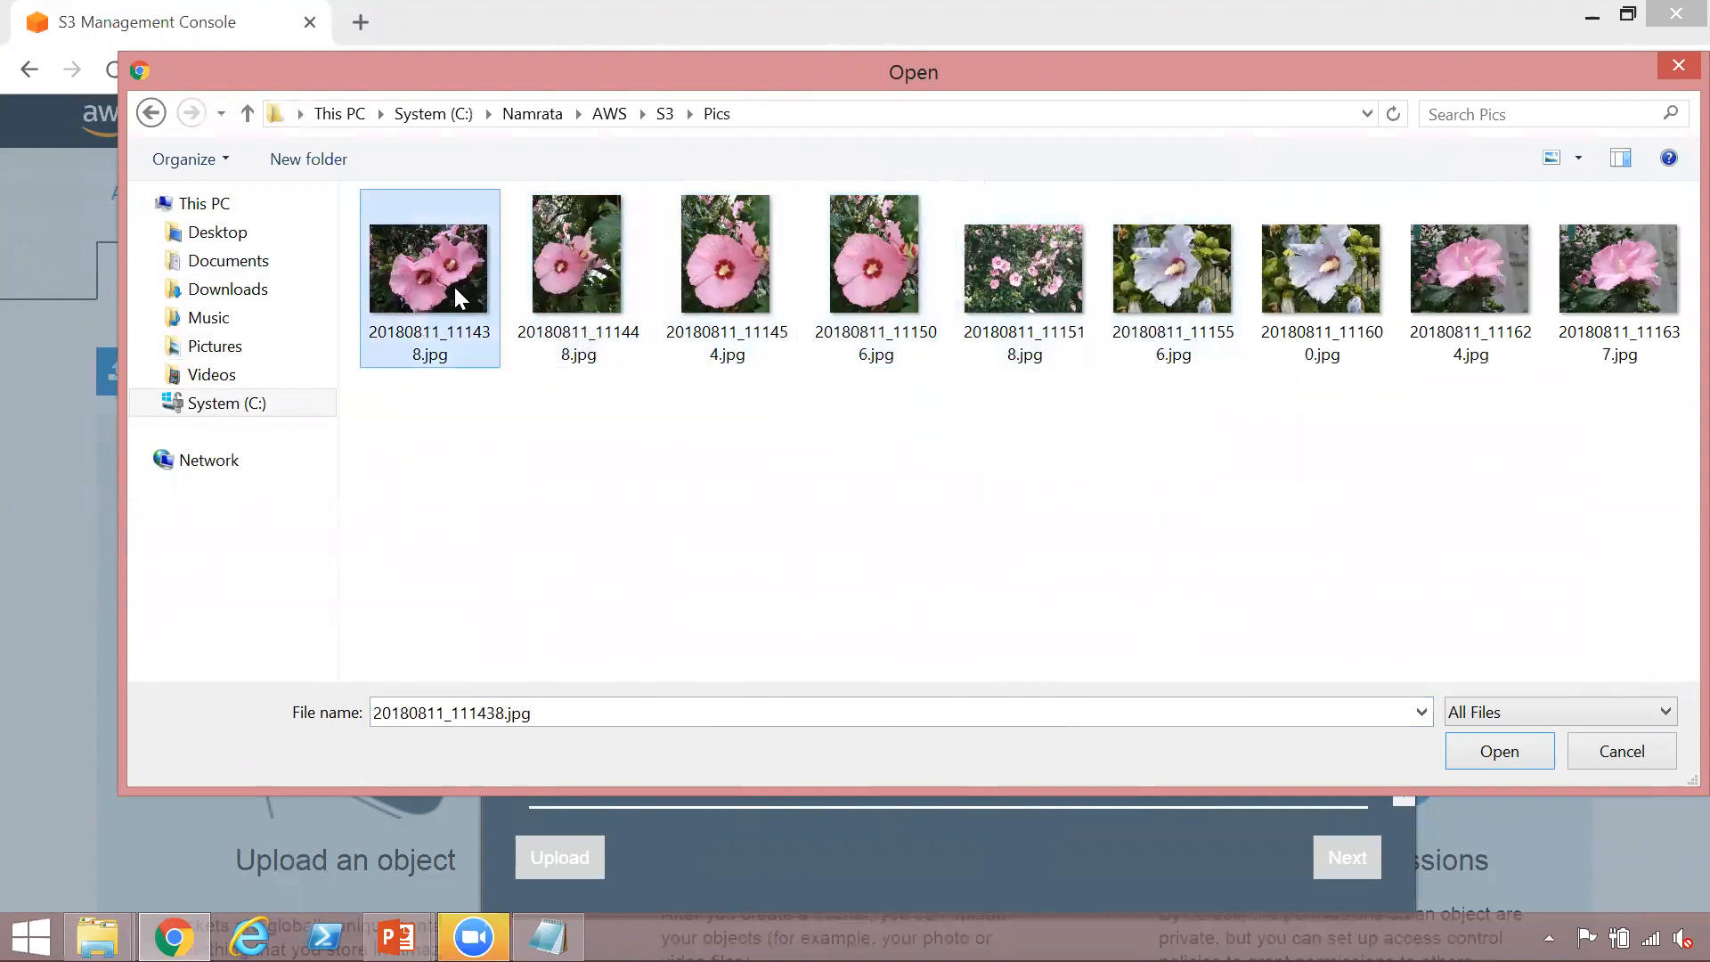
left_click(563, 313, "ctrl")
left_click(1201, 351, "ctrl")
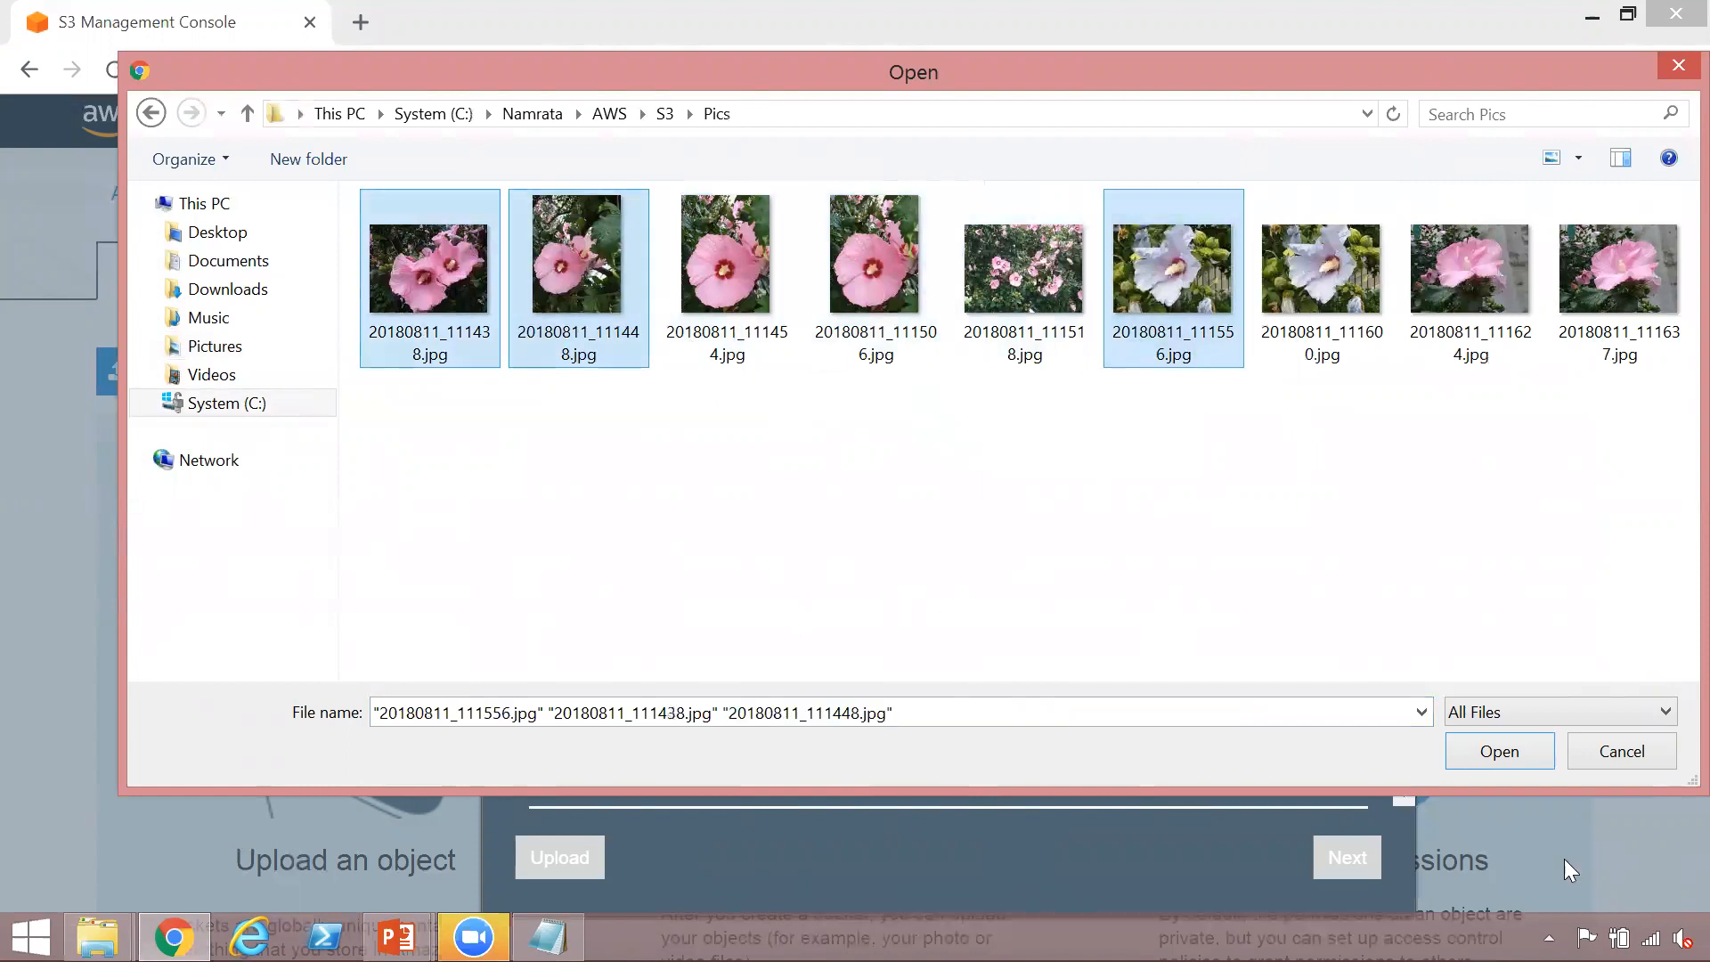
left_click(1510, 764)
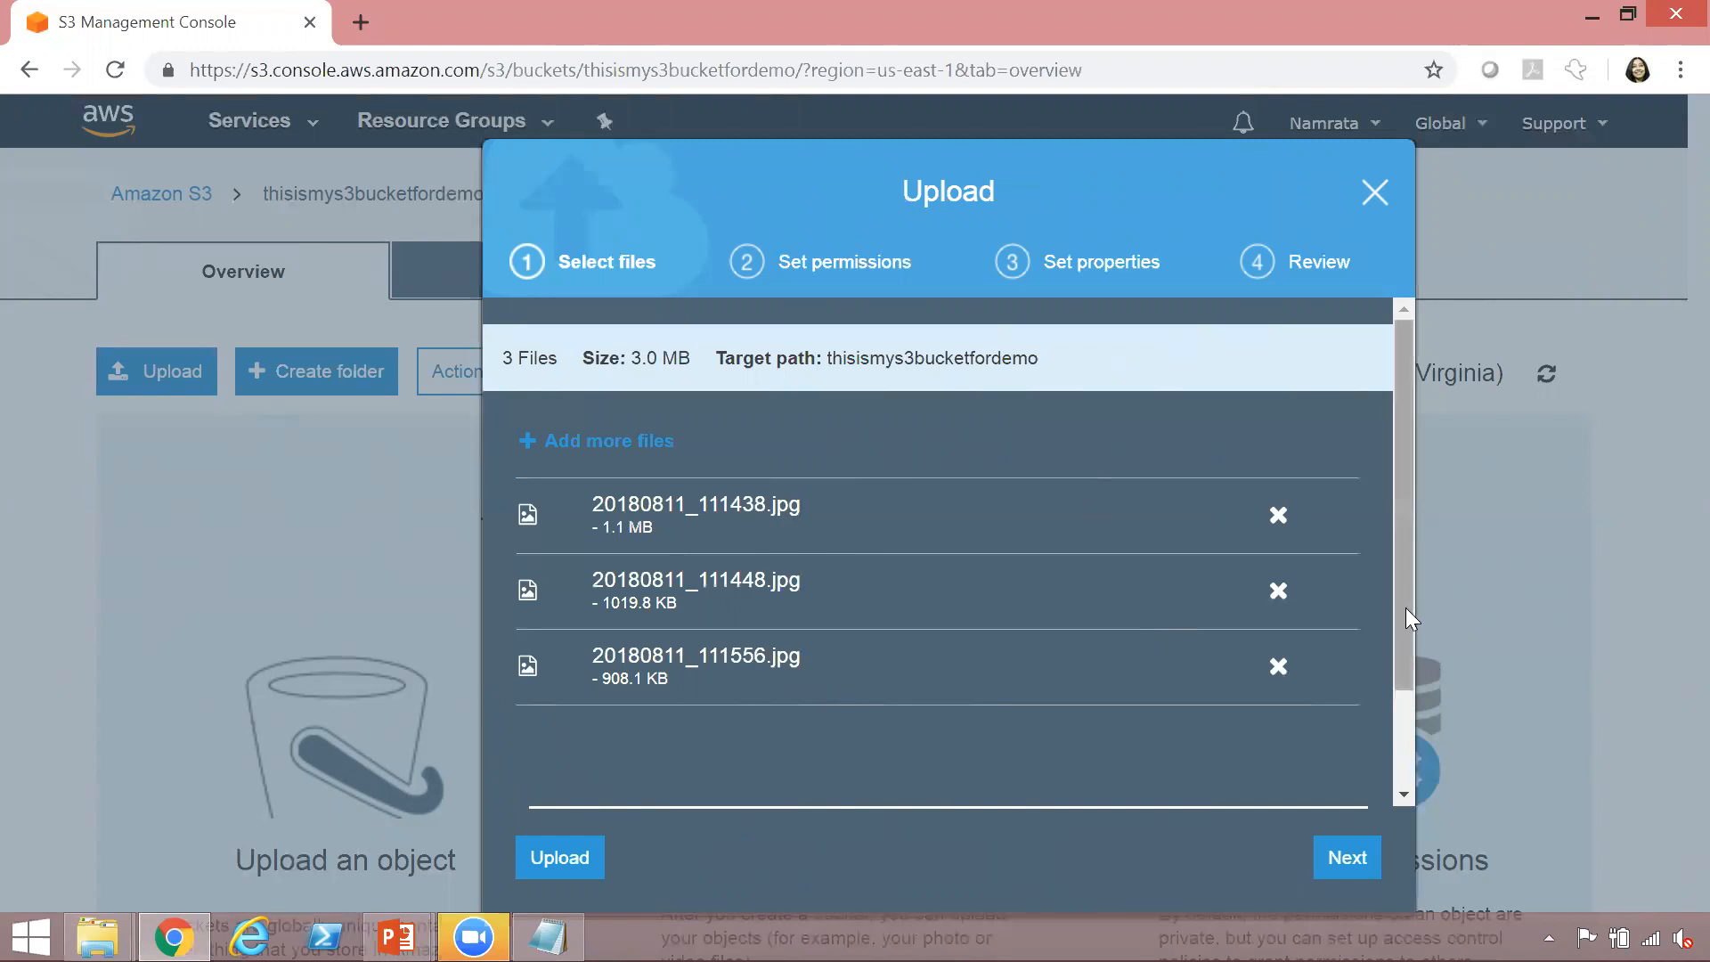
scroll(1405, 607, "down", 2)
left_click(1347, 857)
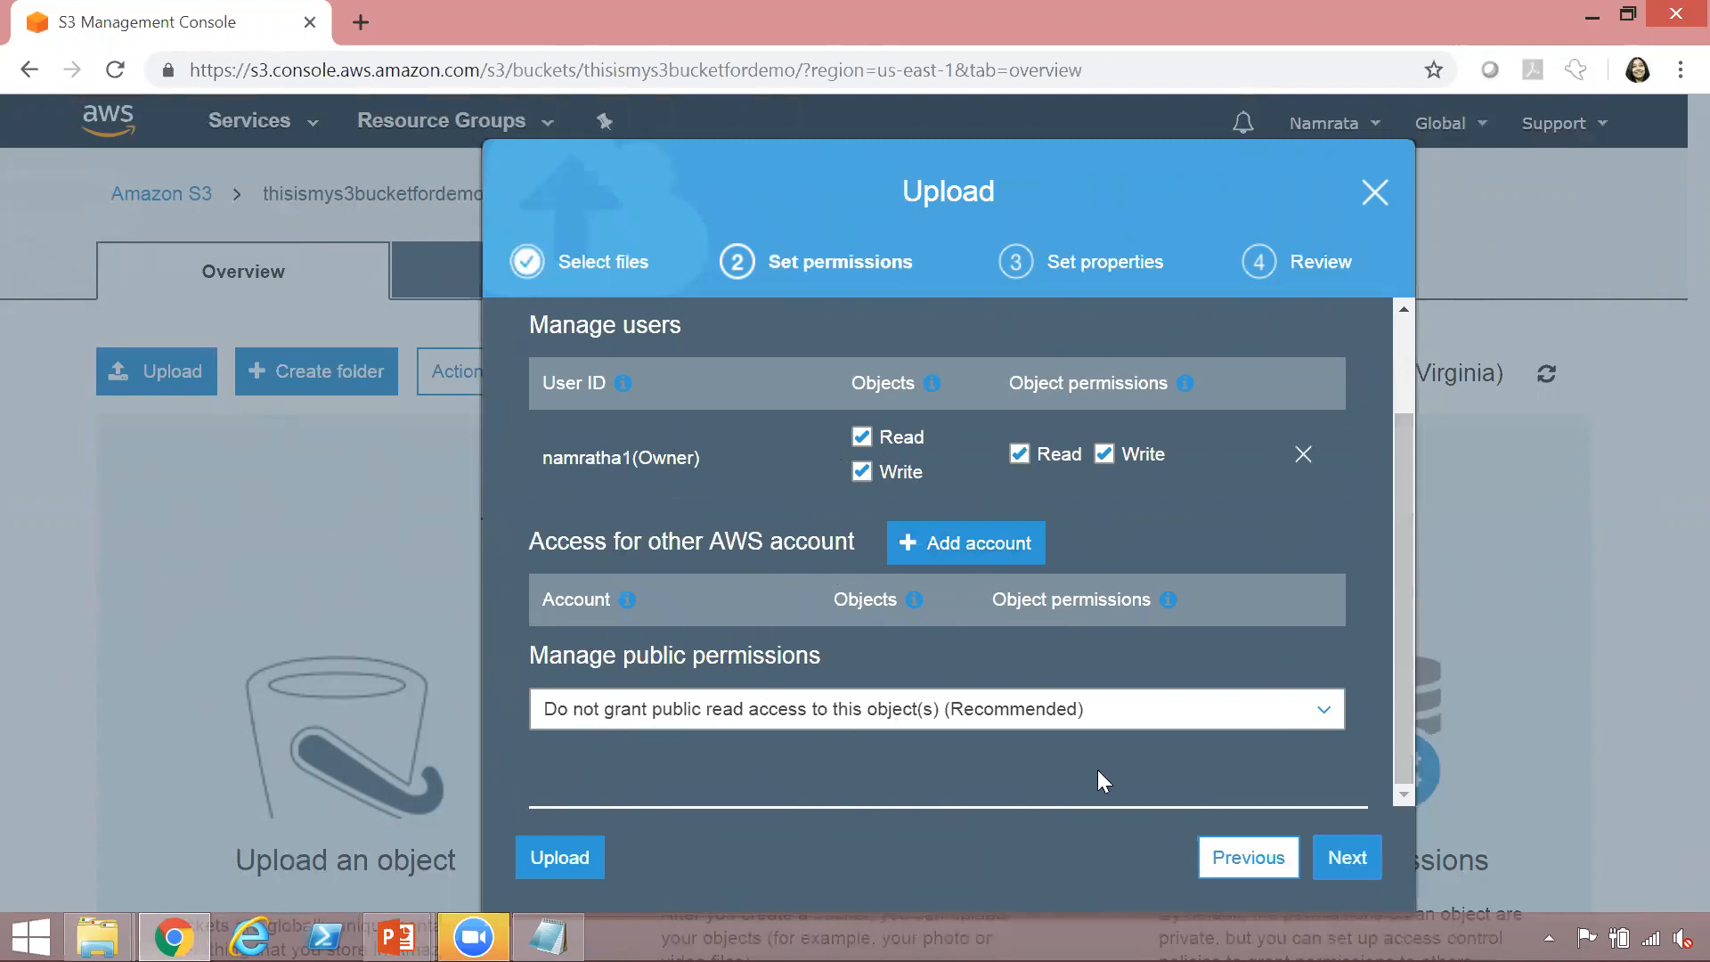
Continue to the upload's properties and add a metadata entry with header Content-Type and value jpeg
left_click(1346, 857)
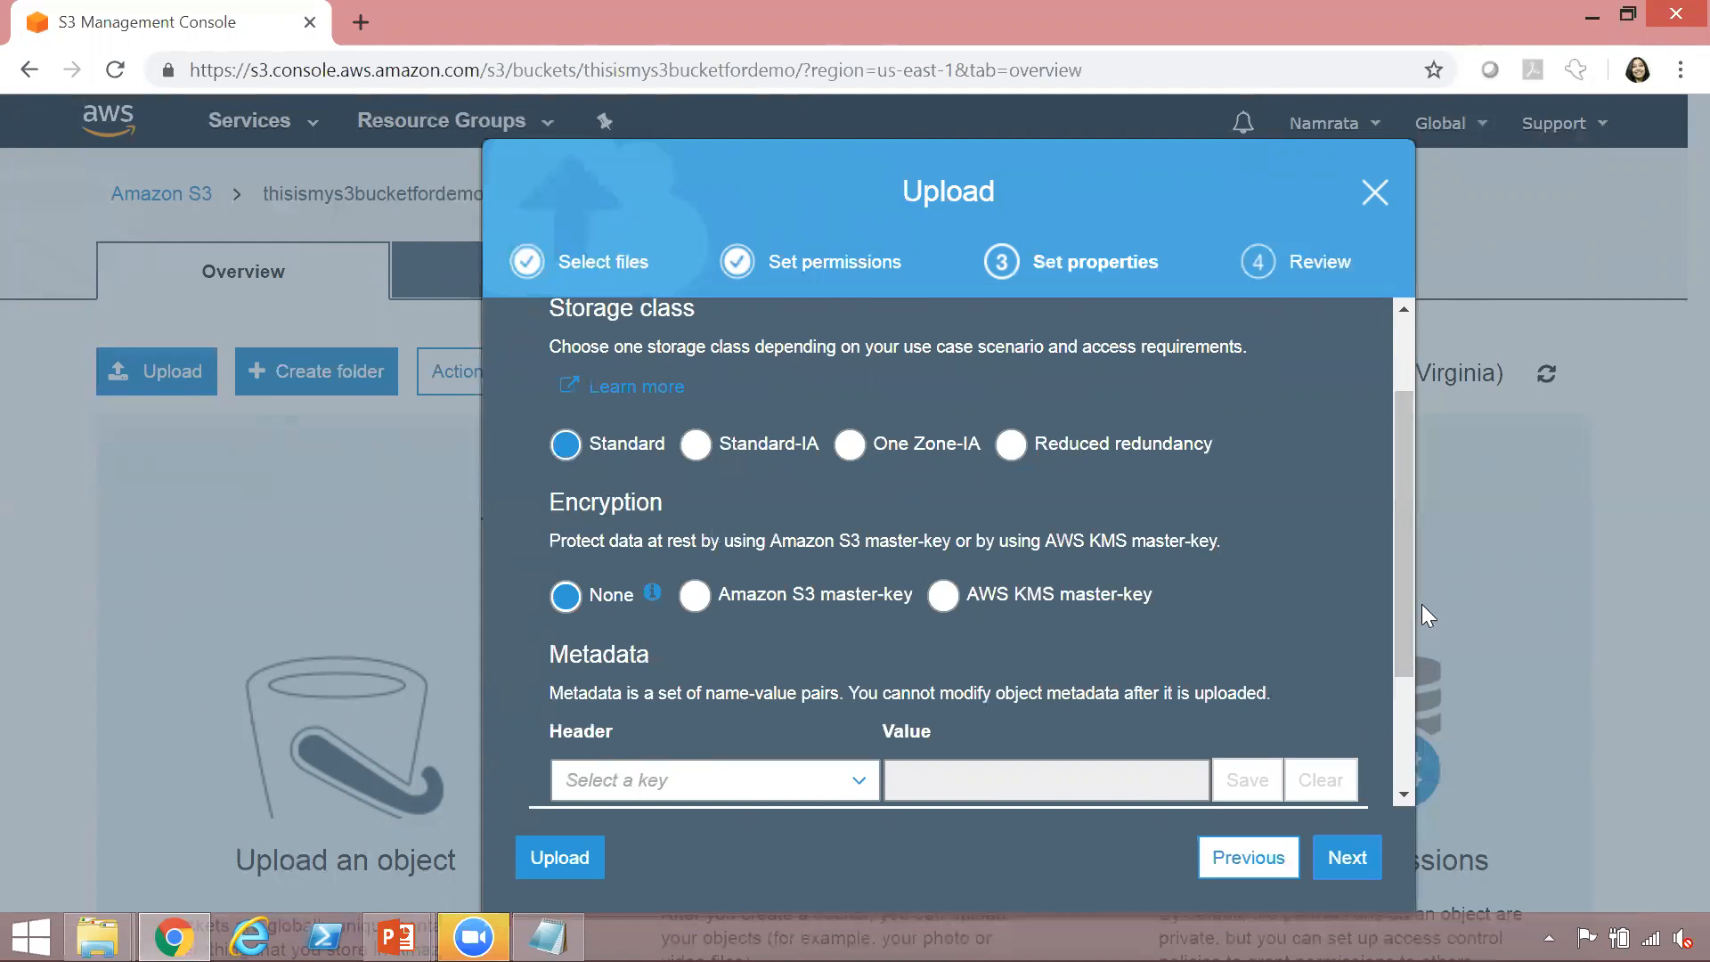
left_click_drag(1405, 606, 1413, 769)
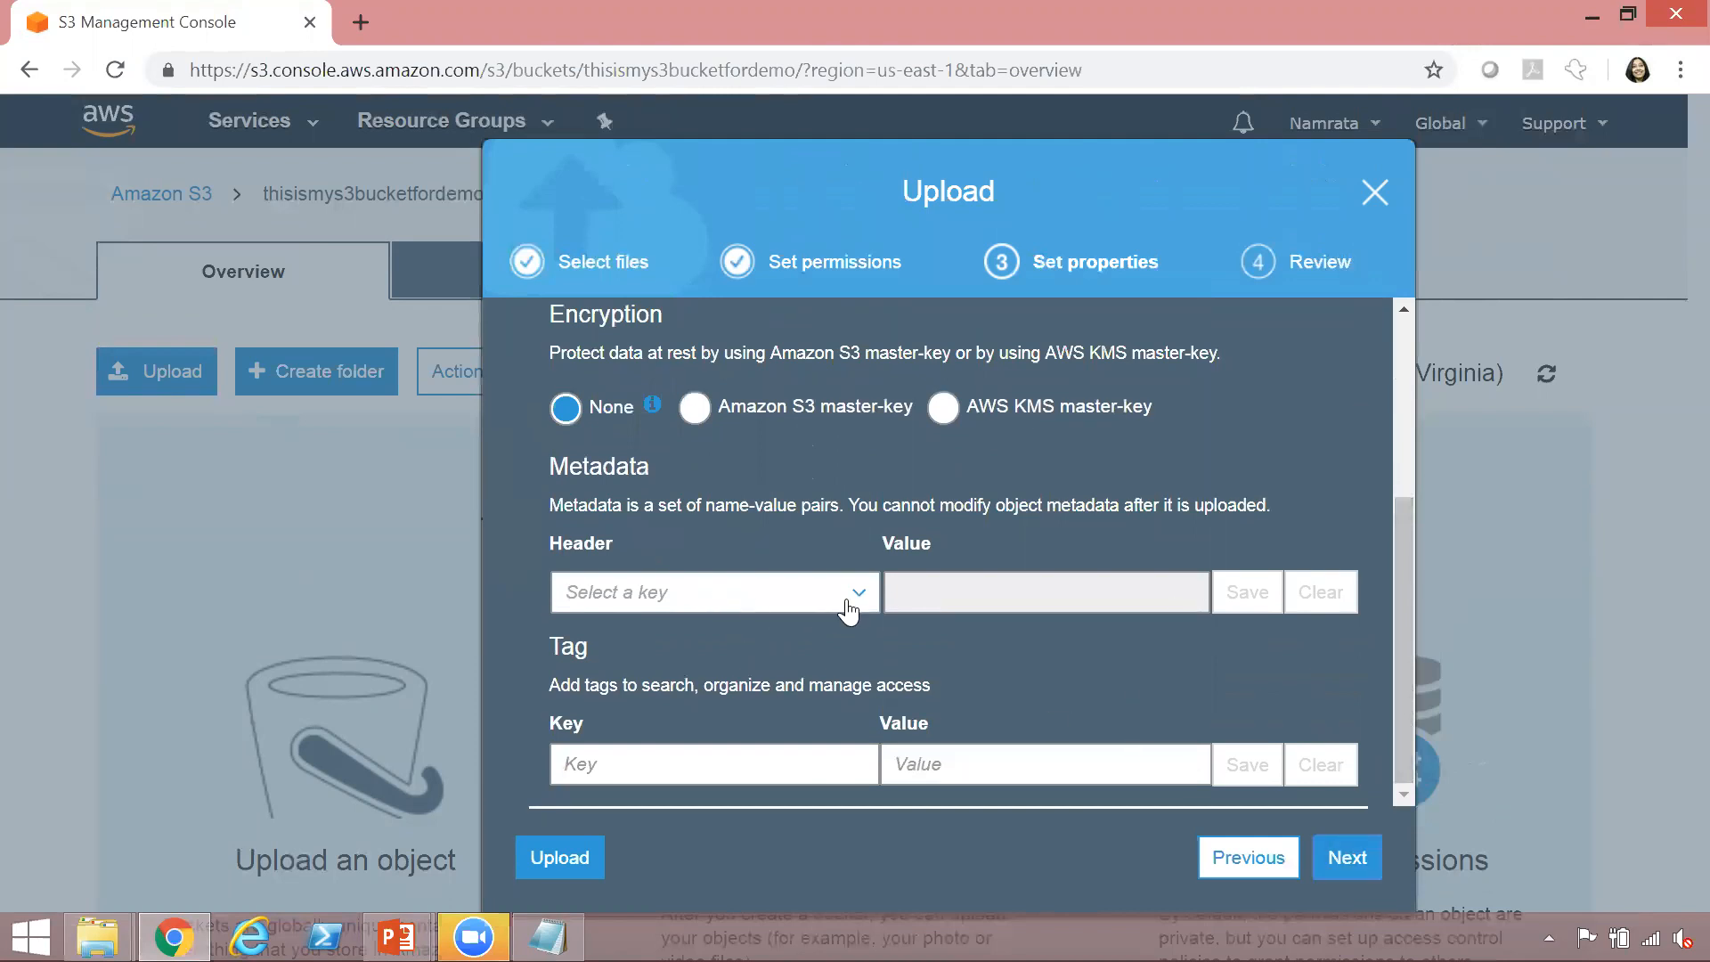
left_click(849, 609)
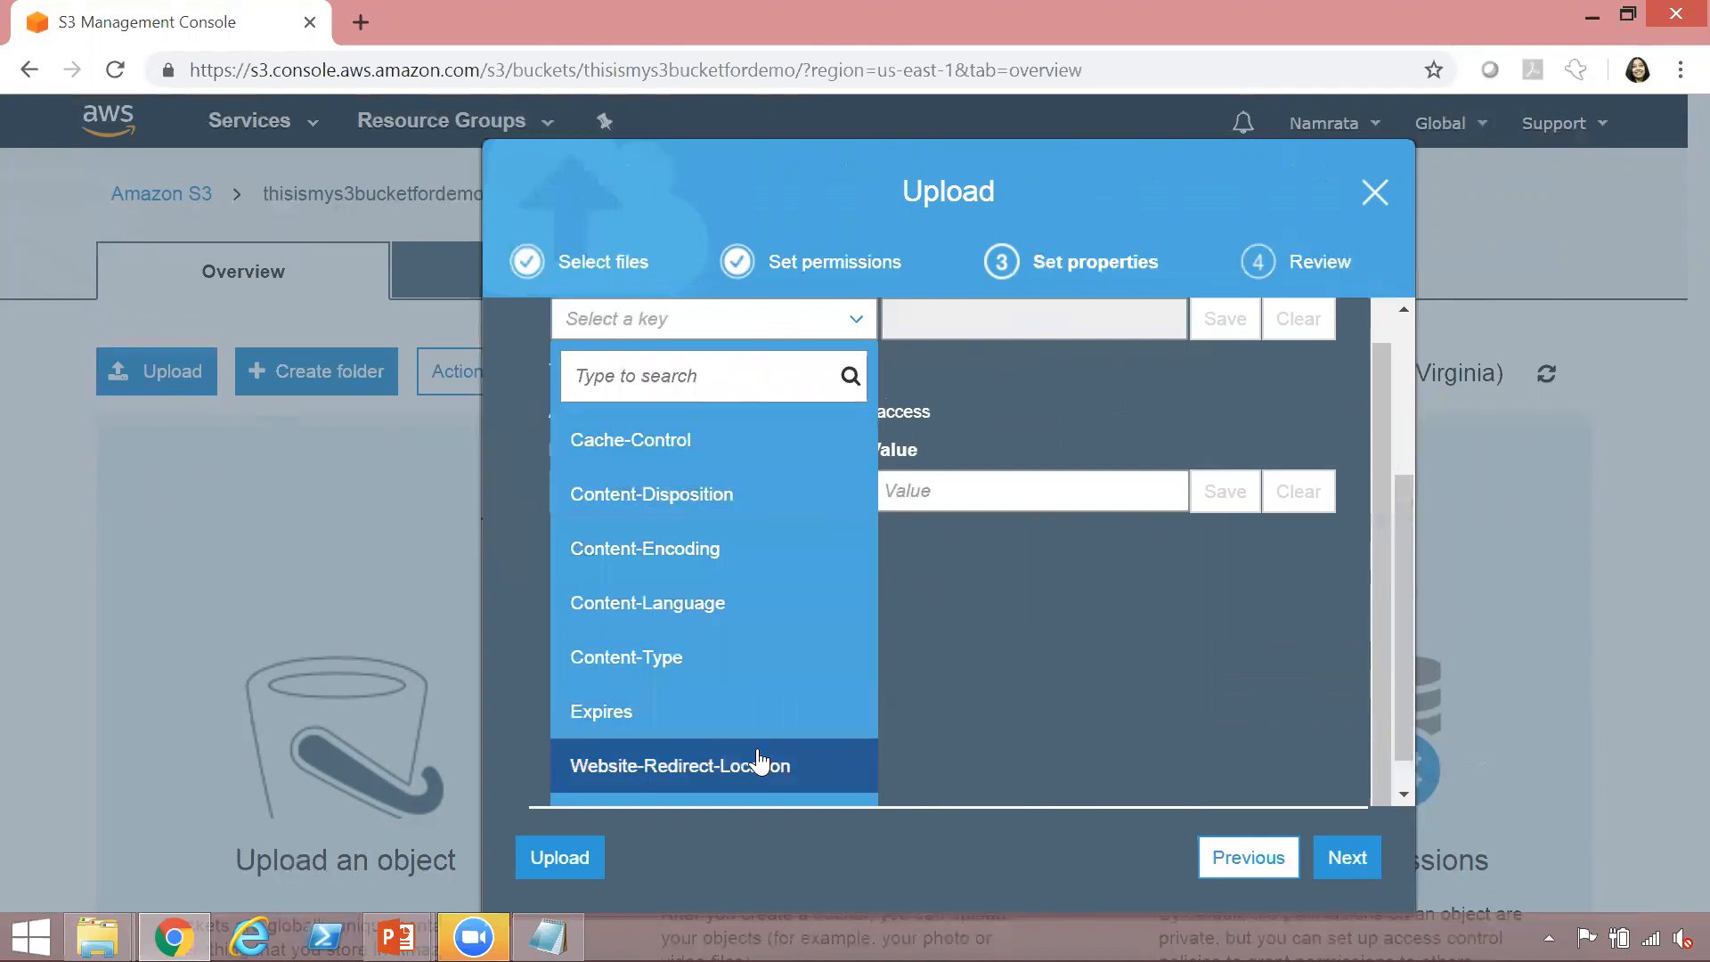
left_click(739, 659)
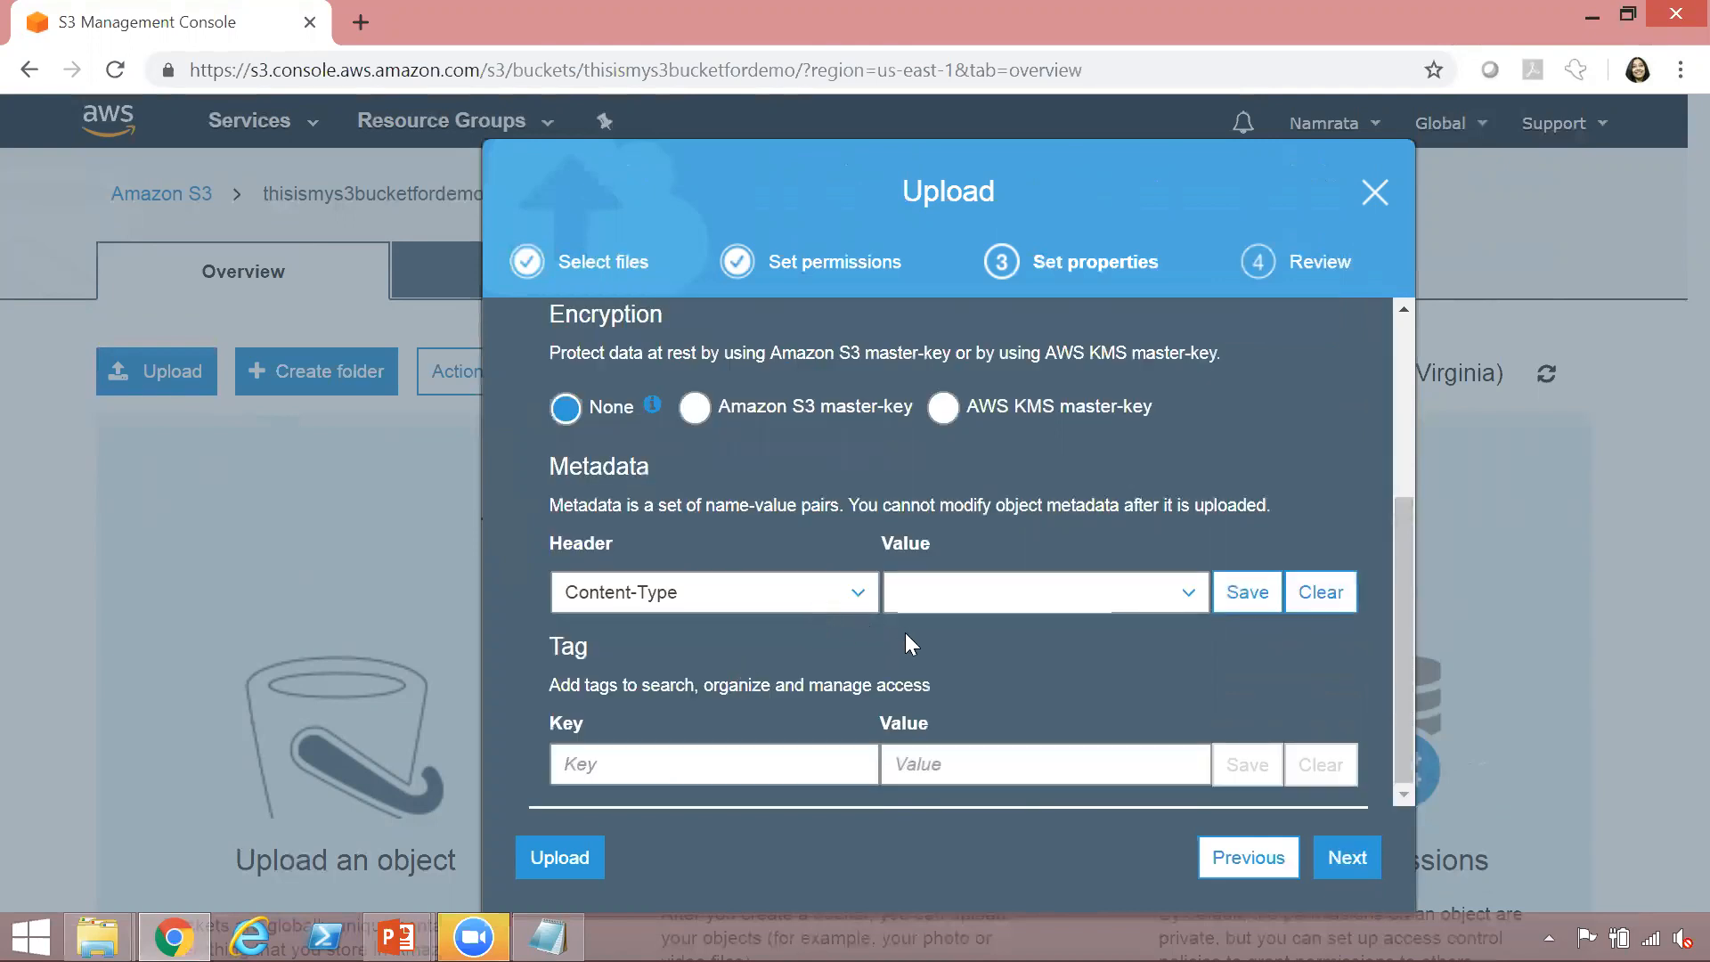
left_click(951, 604)
type("j")
left_click(1229, 605)
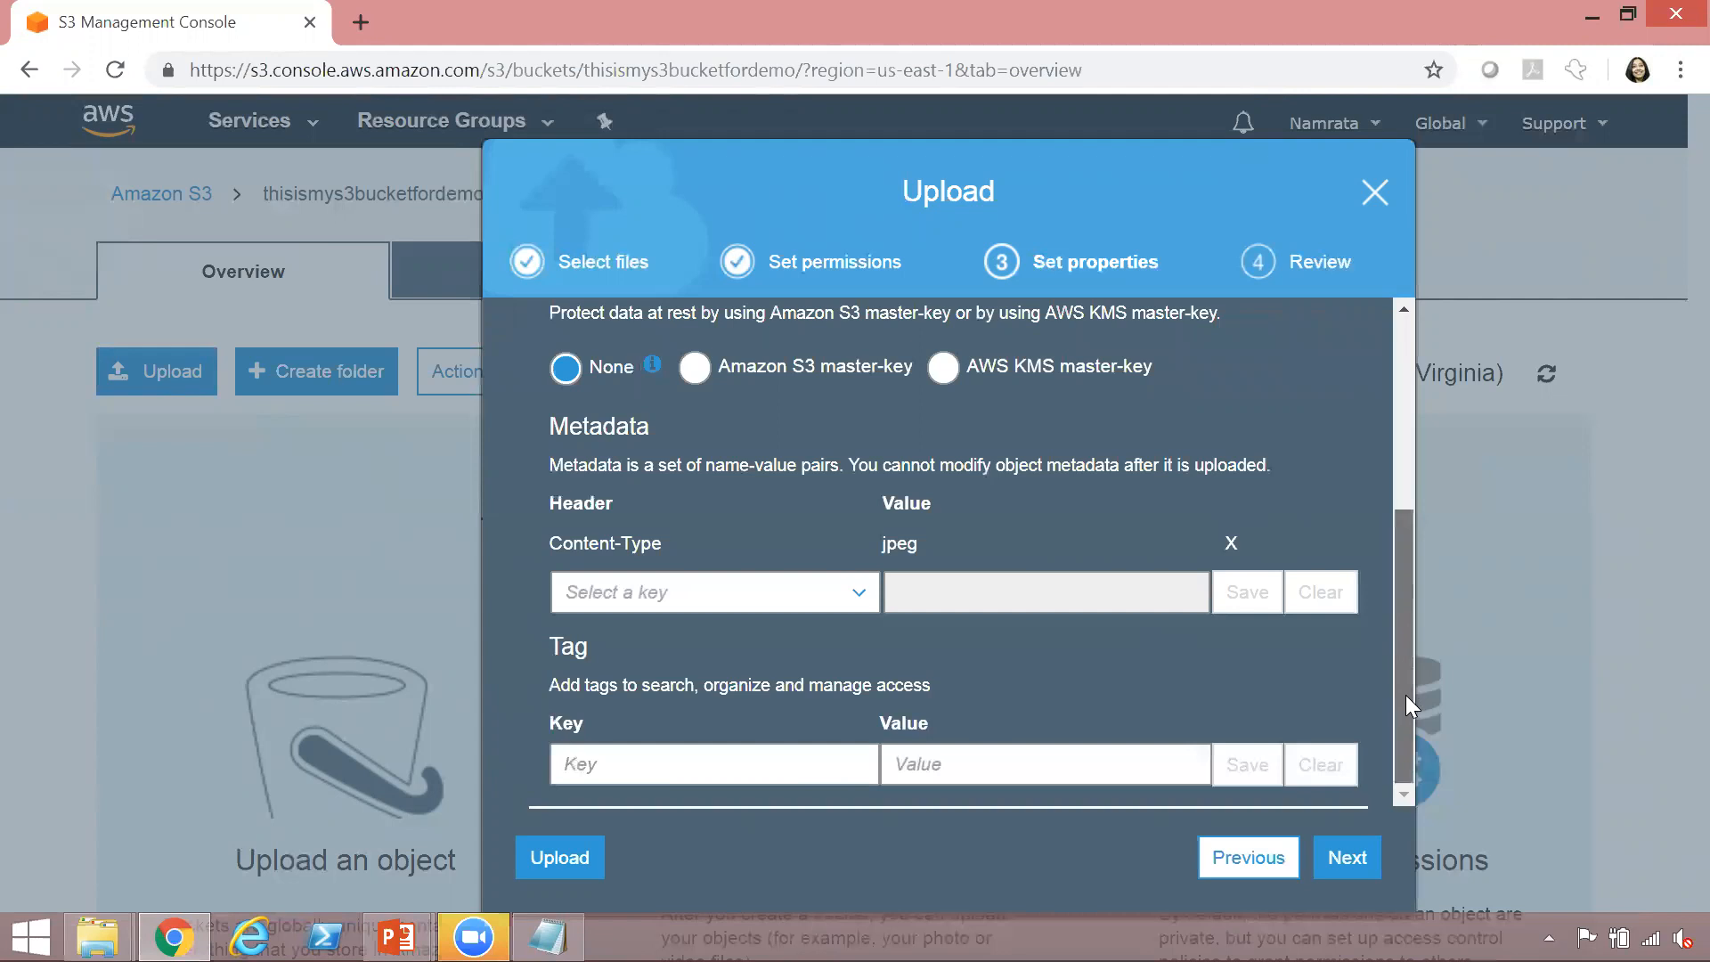
Review the upload's file, permission and property summary, and upload the three pictures to the bucket
left_click(1346, 882)
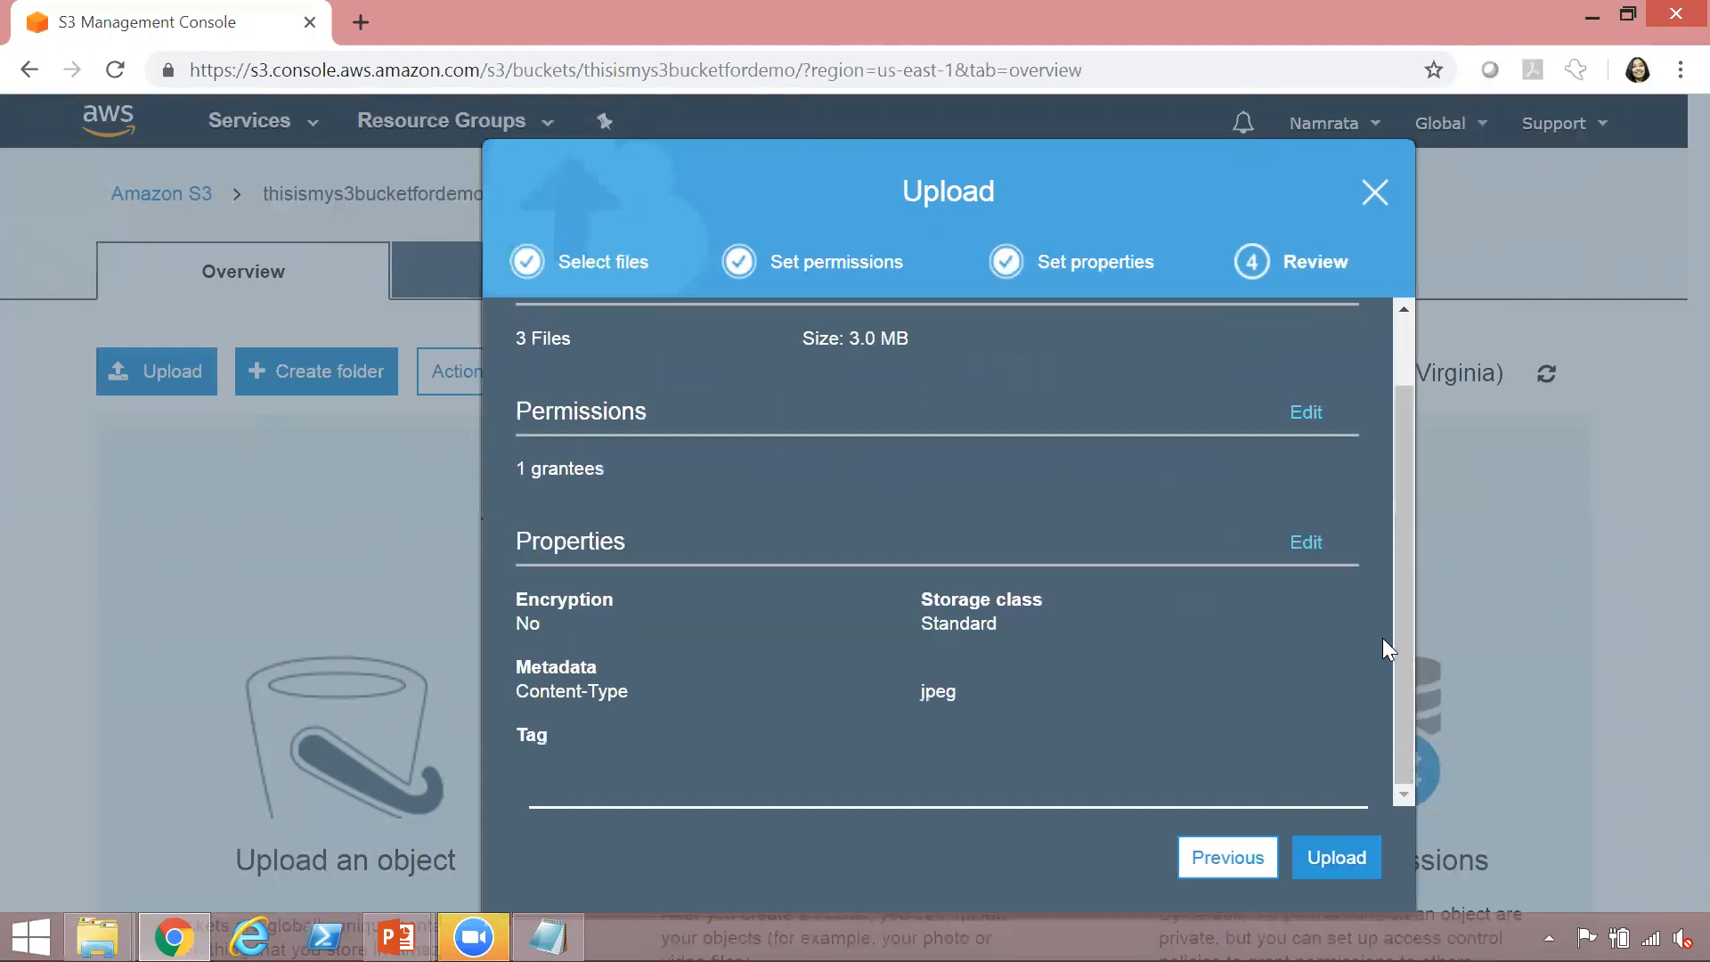
left_click_drag(1405, 627, 1414, 724)
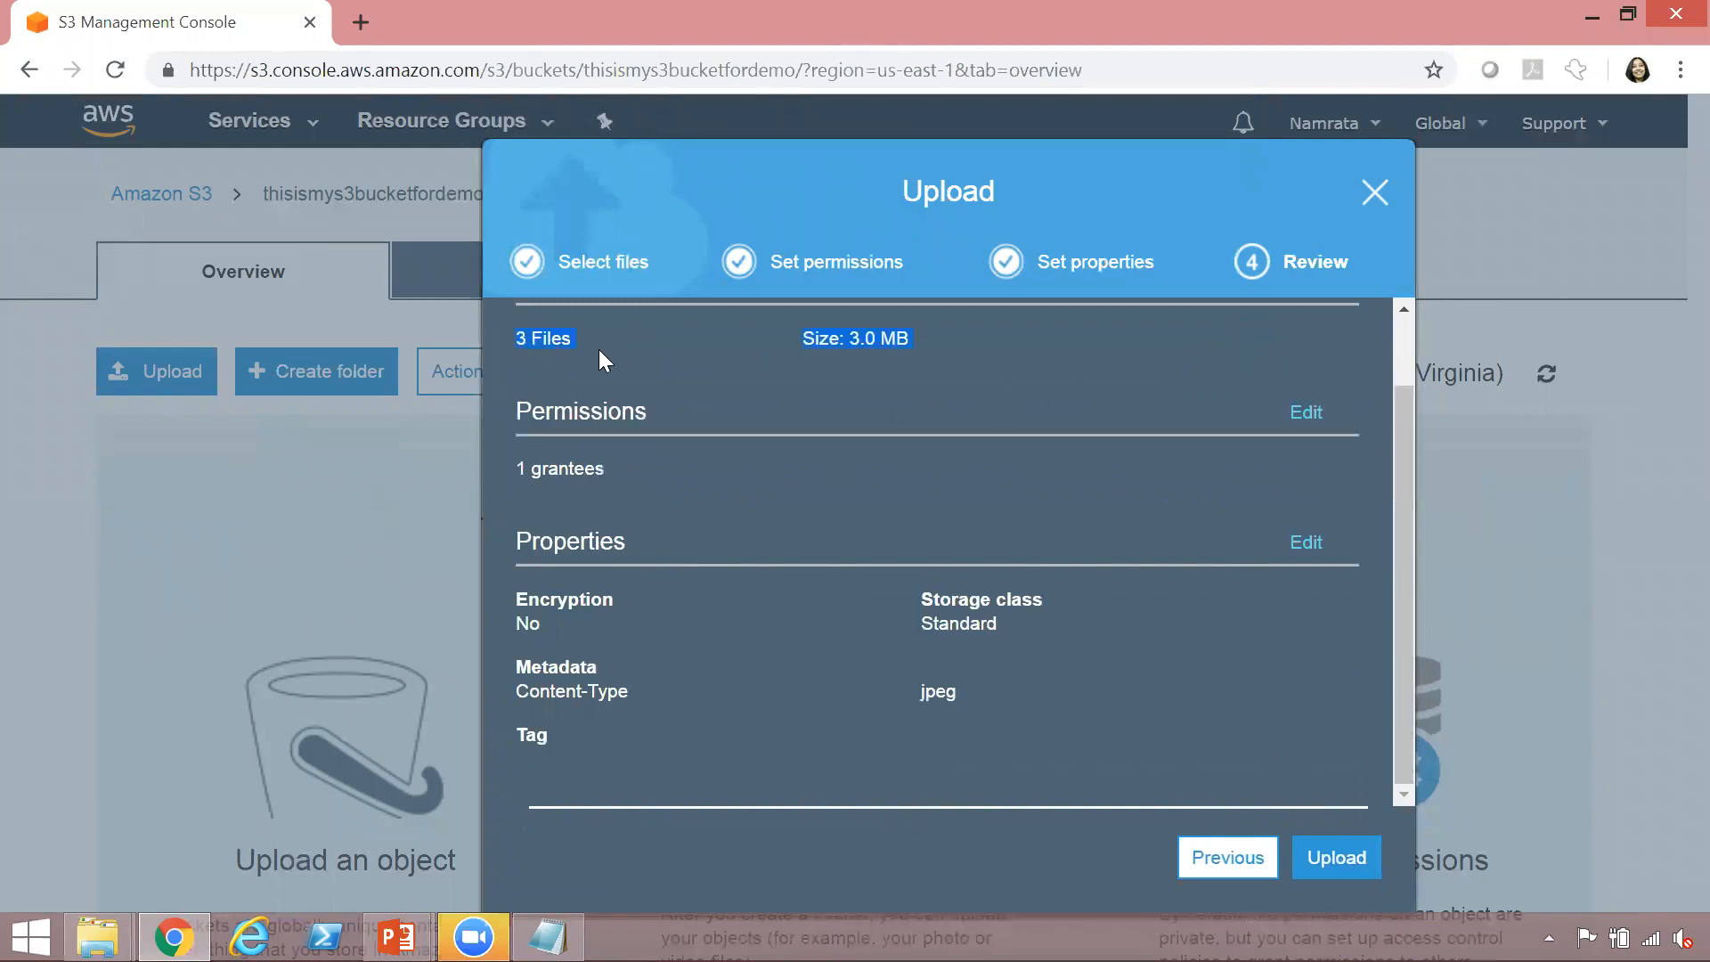
left_click_drag(926, 340, 800, 341)
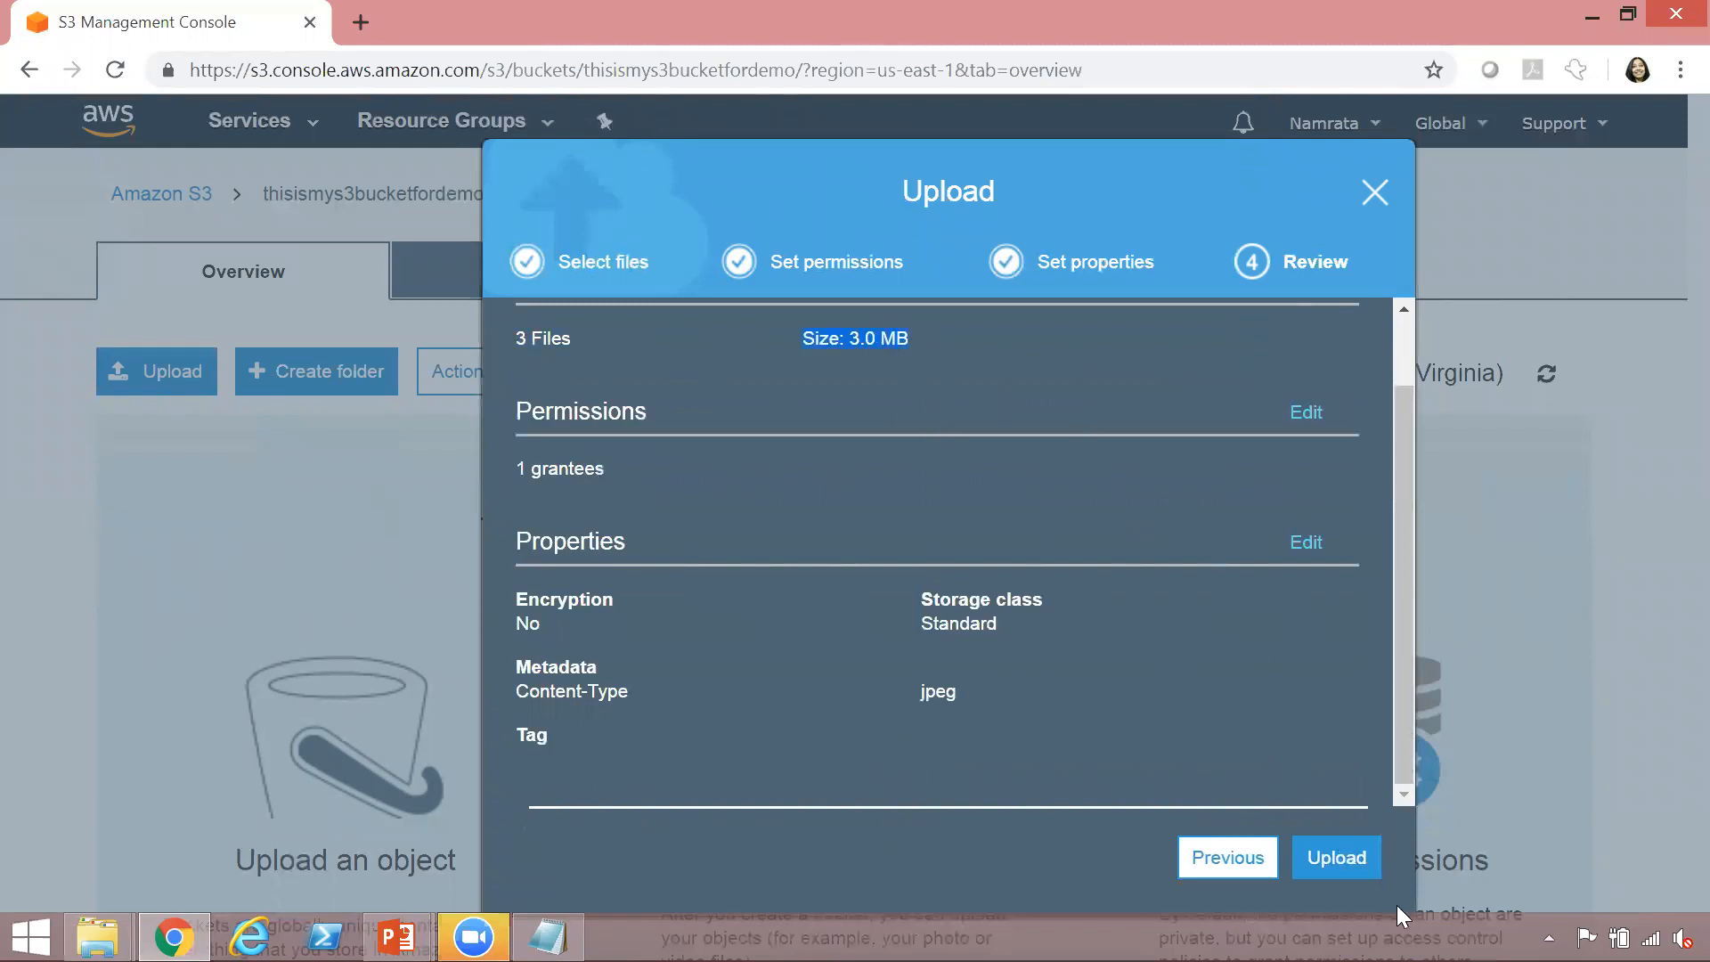
left_click(1338, 859)
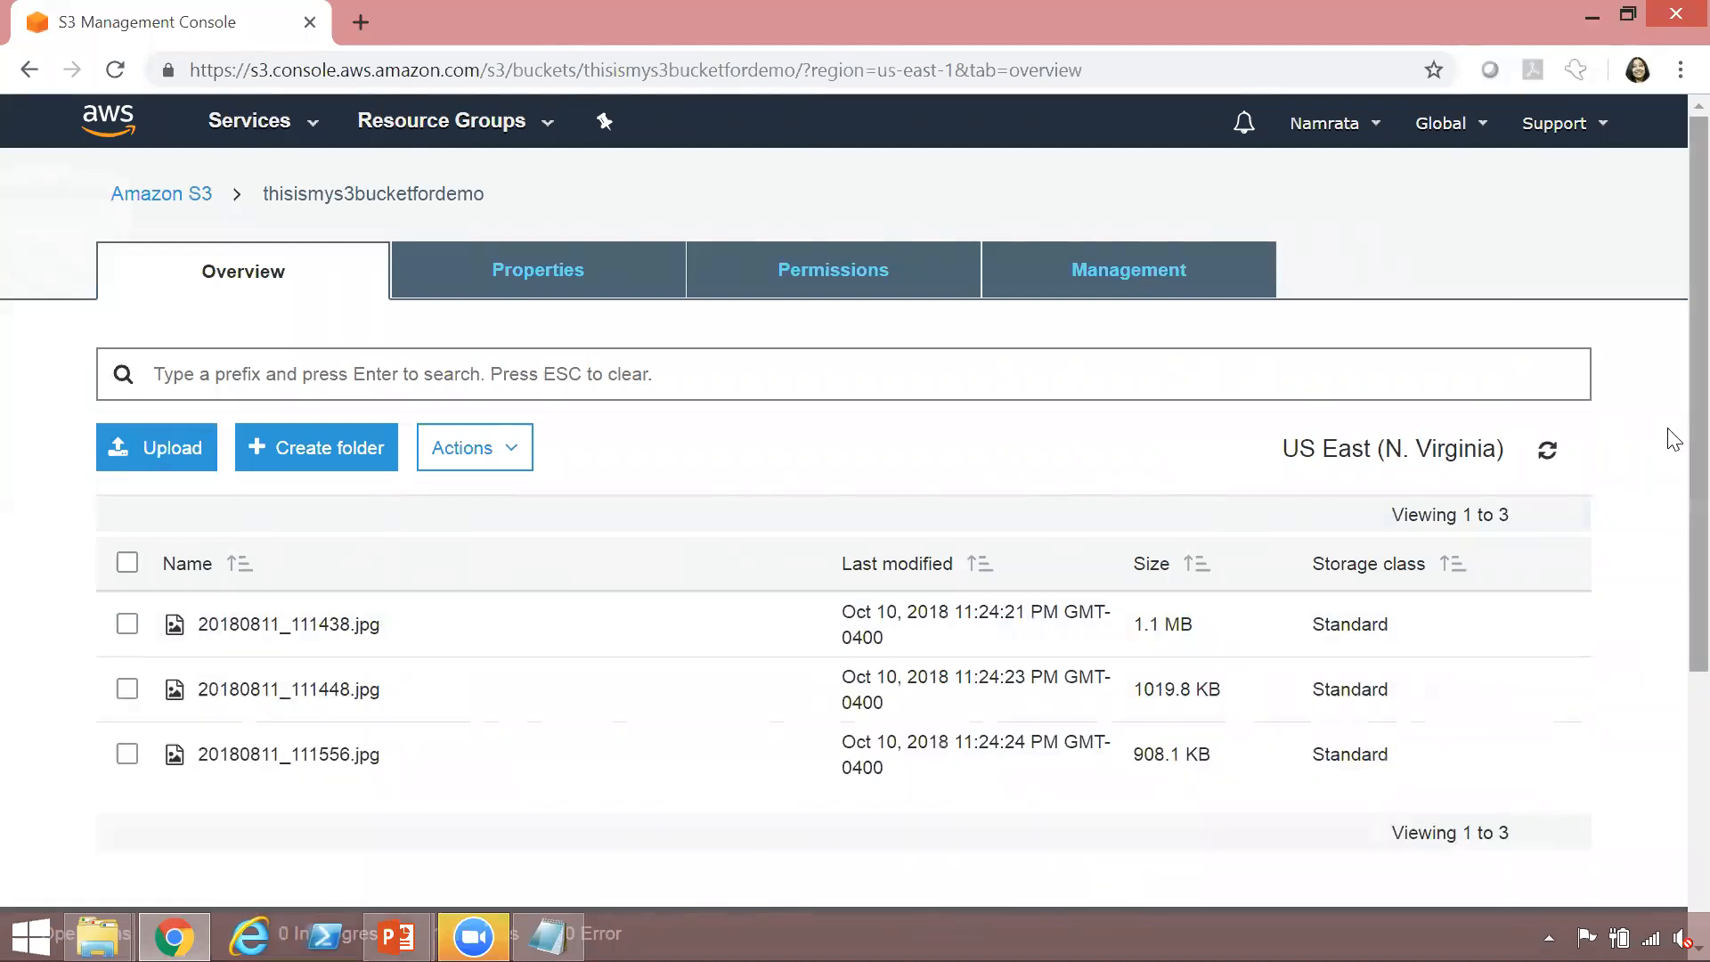
Try the object link of 20180811_111438.jpg in the browser, examine the response and return to the object's overview
scroll(1673, 438, "down", 2)
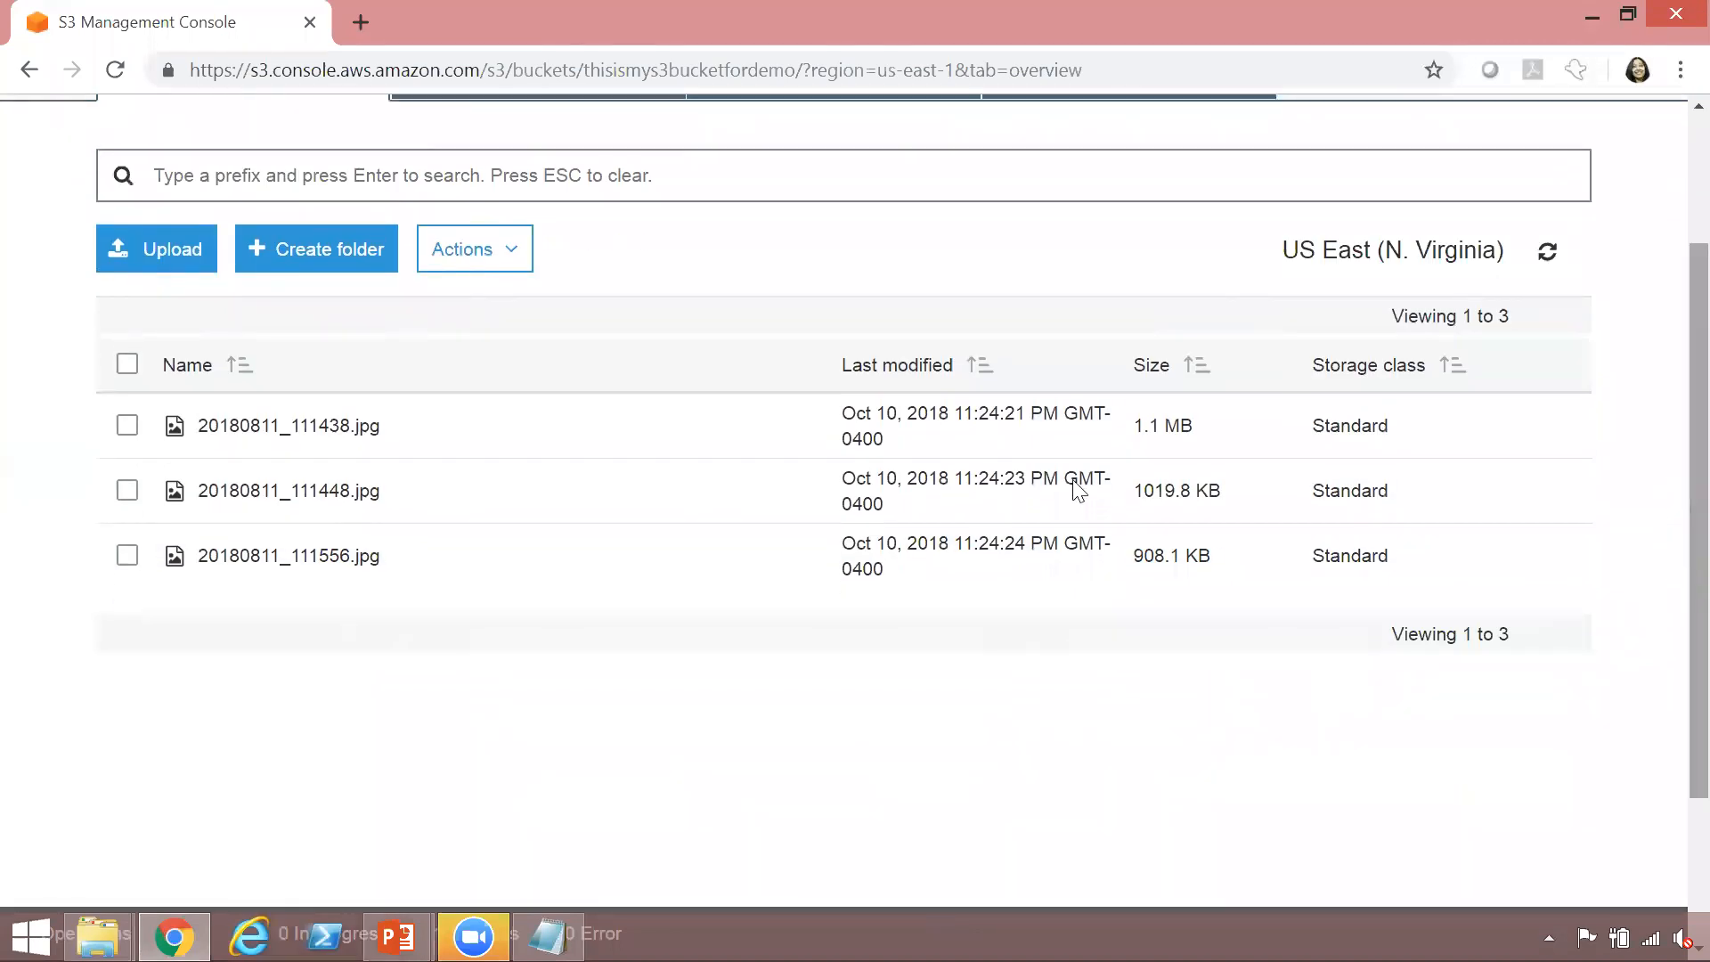
left_click(252, 424)
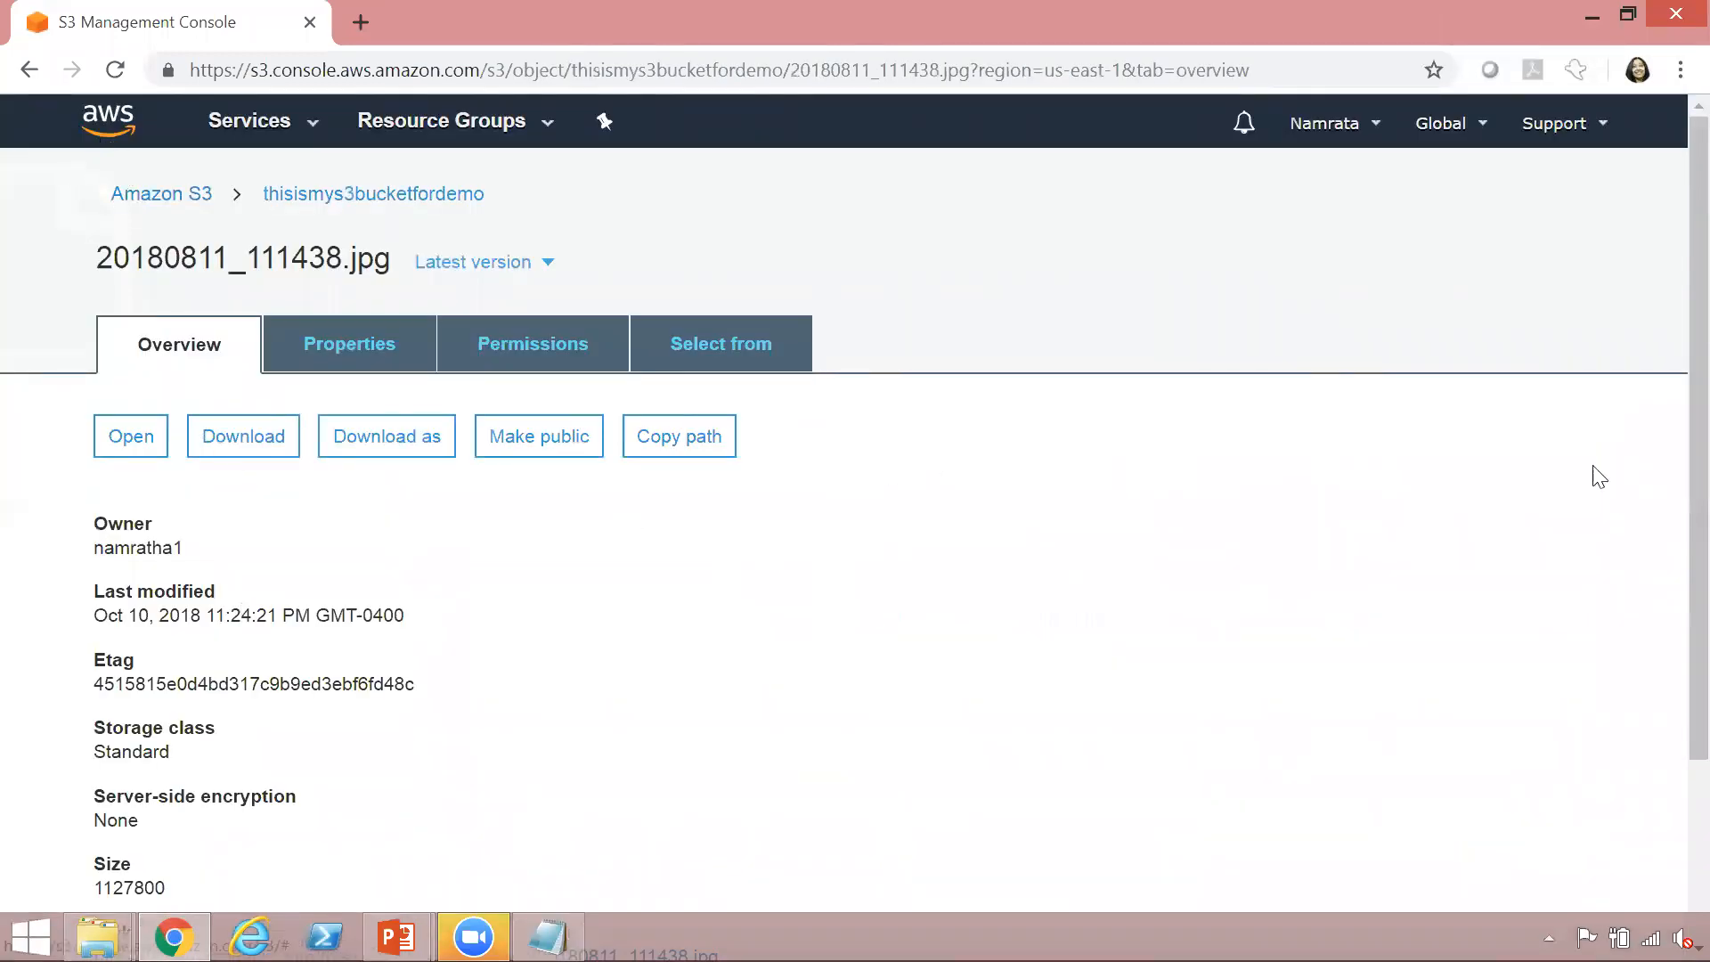
scroll(1670, 481, "down", 2)
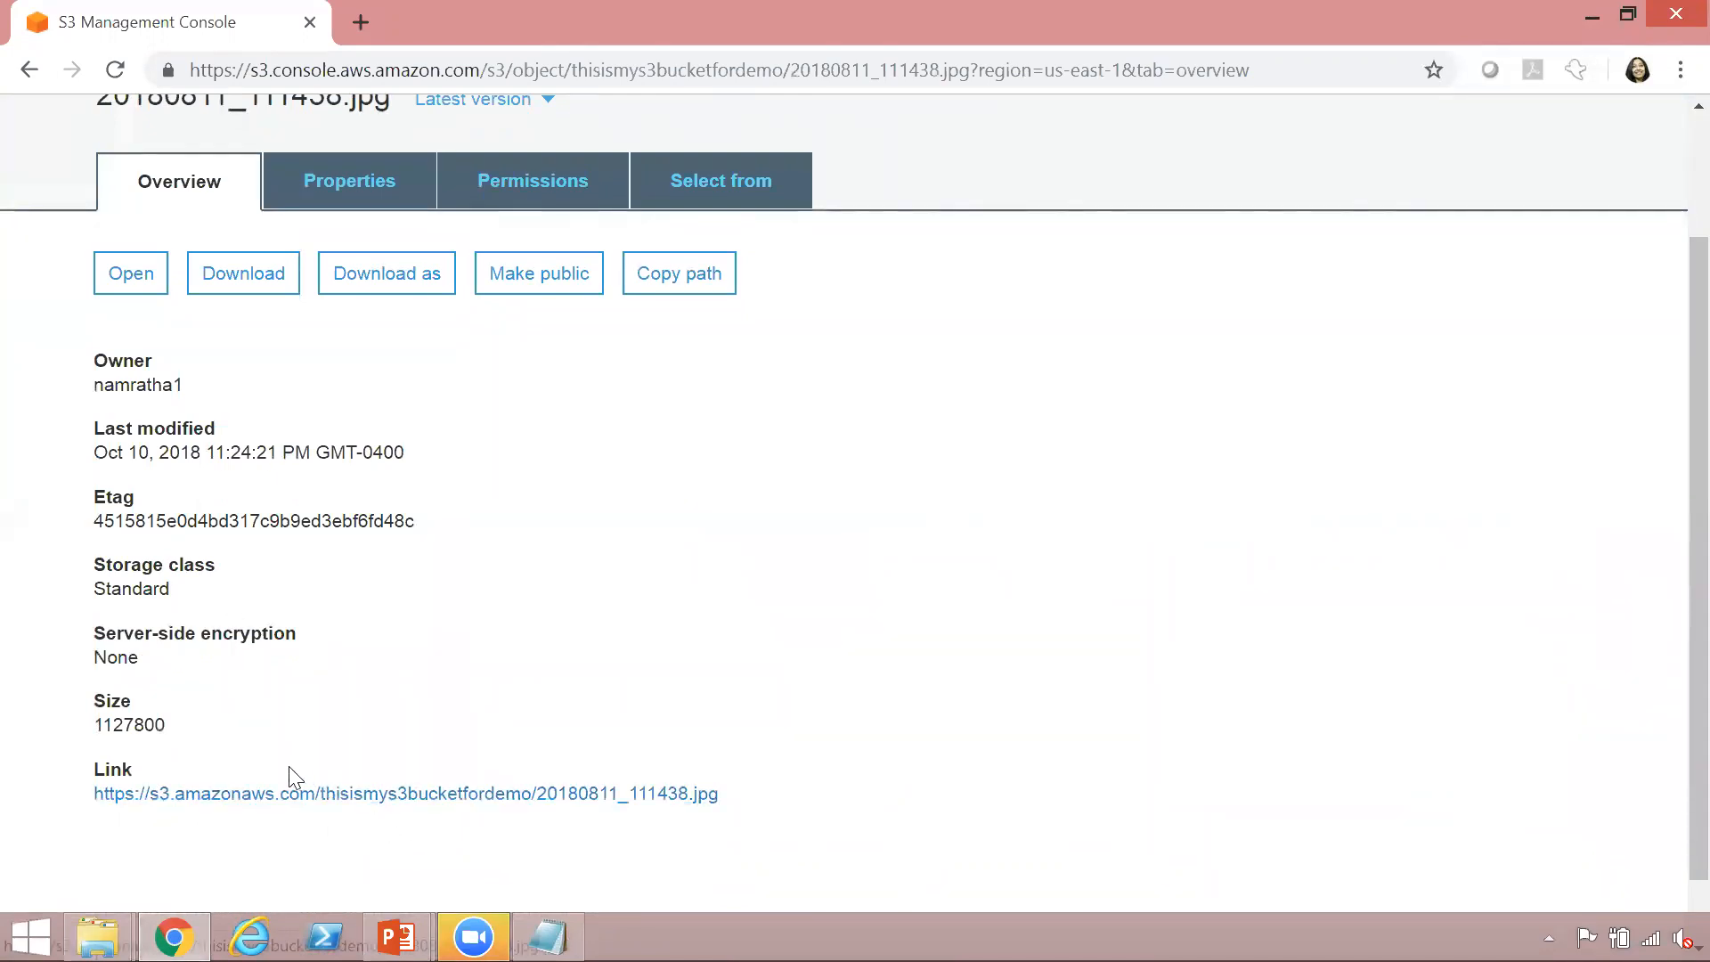
left_click(434, 795)
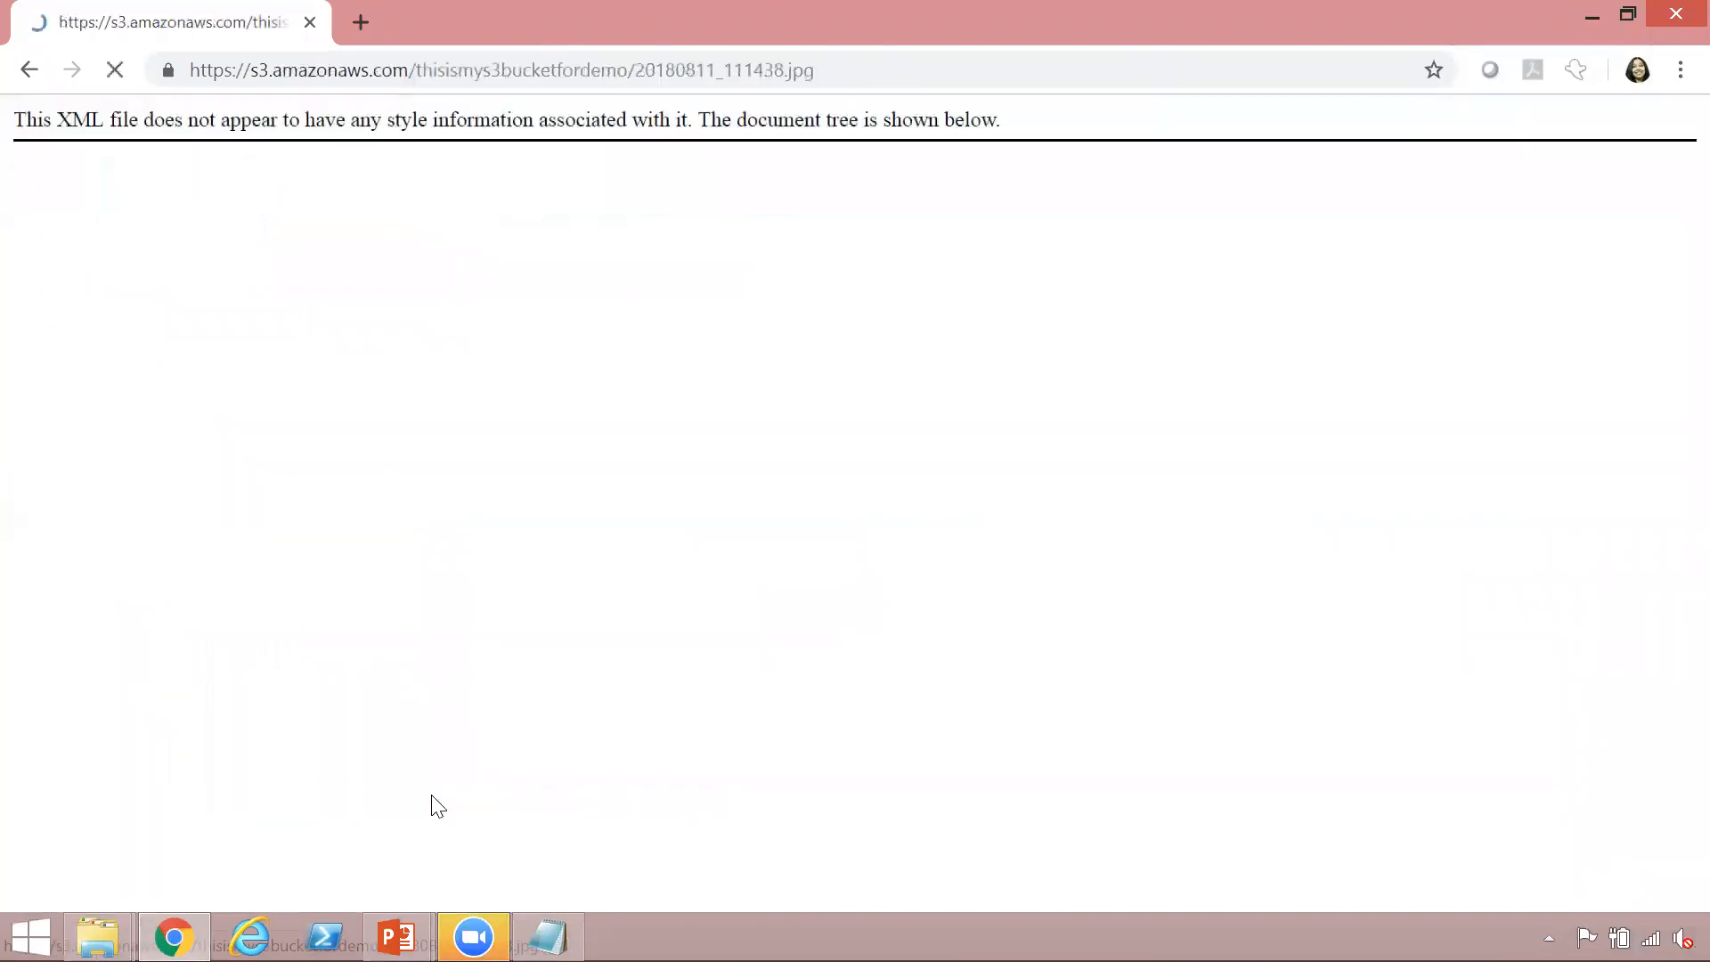
left_click_drag(30, 168, 135, 318)
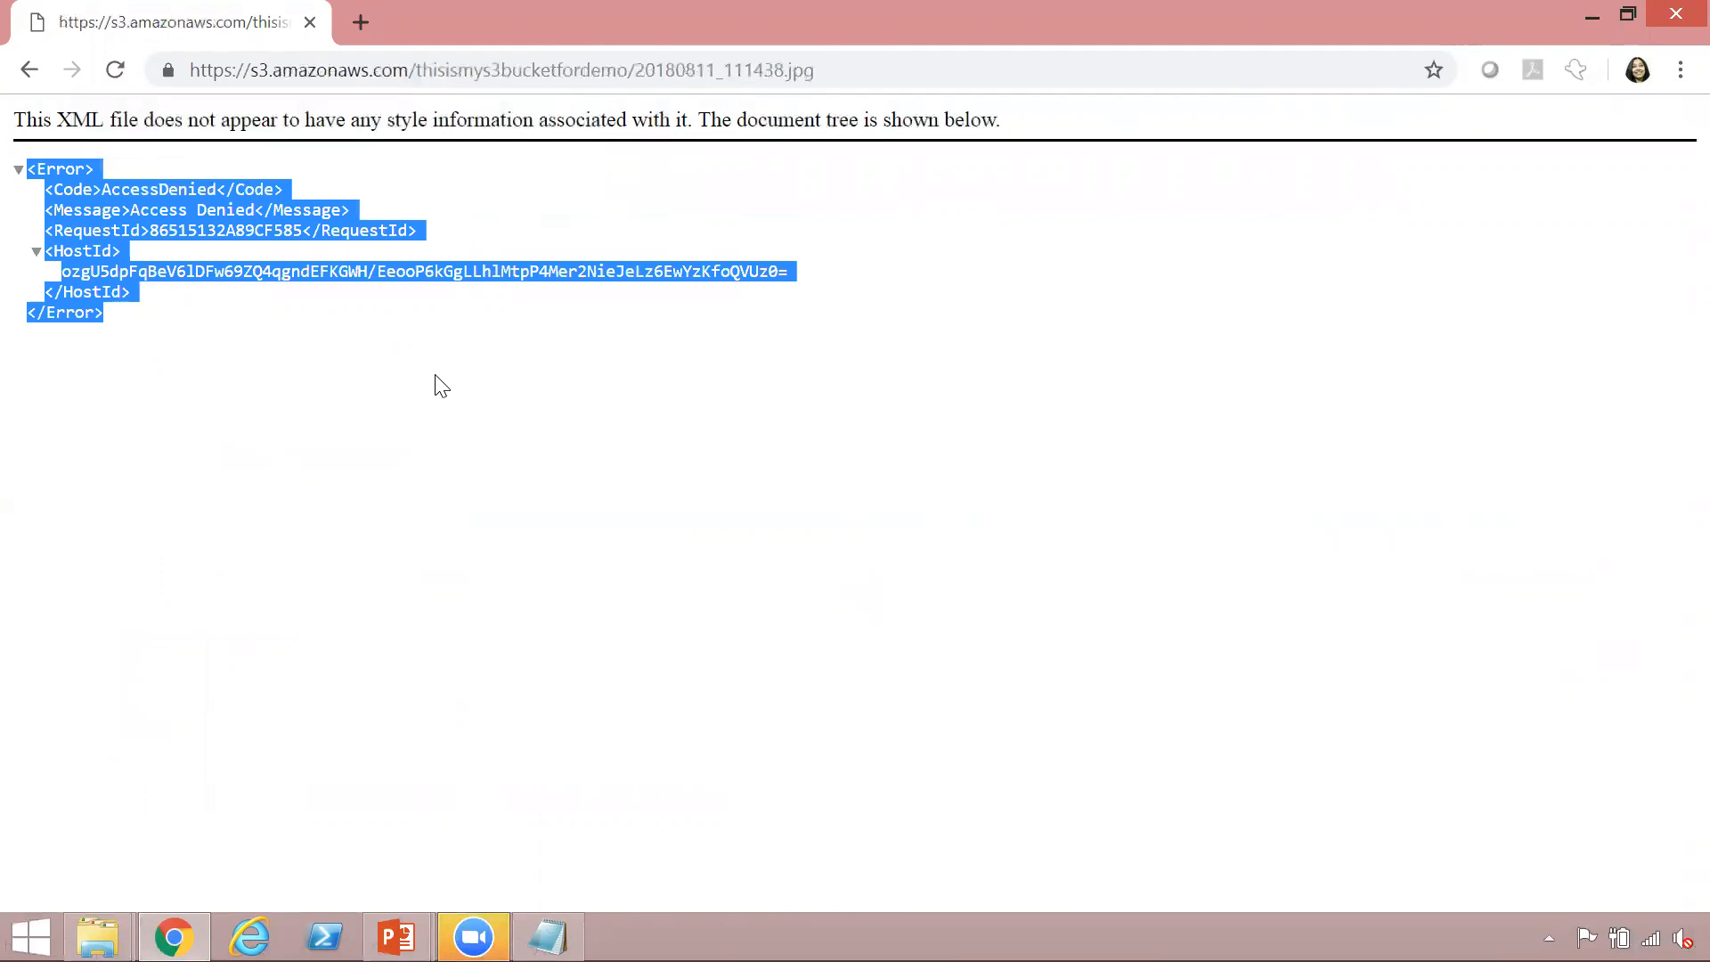
key("alt+Tab")
key("alt+Tab")
left_click(27, 75)
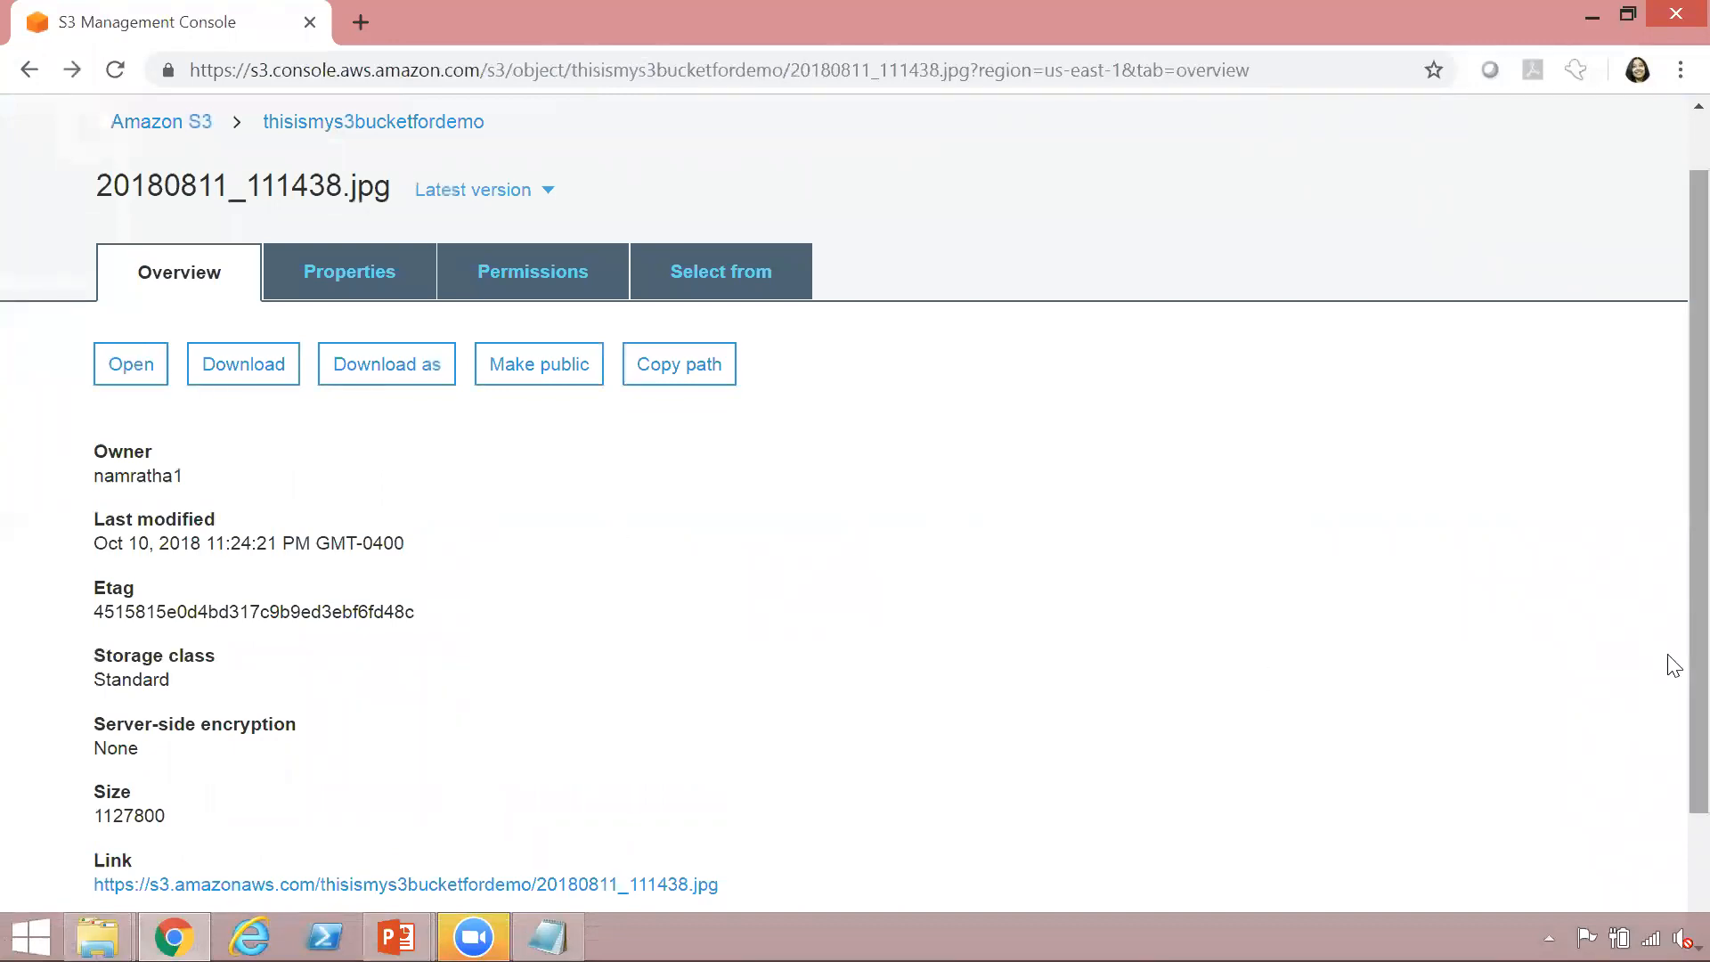
Return to the thisismys3bucketfordemo bucket and open the permissions of 20180811_111438.jpg at the public access section
scroll(1675, 666, "down", 3)
scroll(1673, 713, "up", 3)
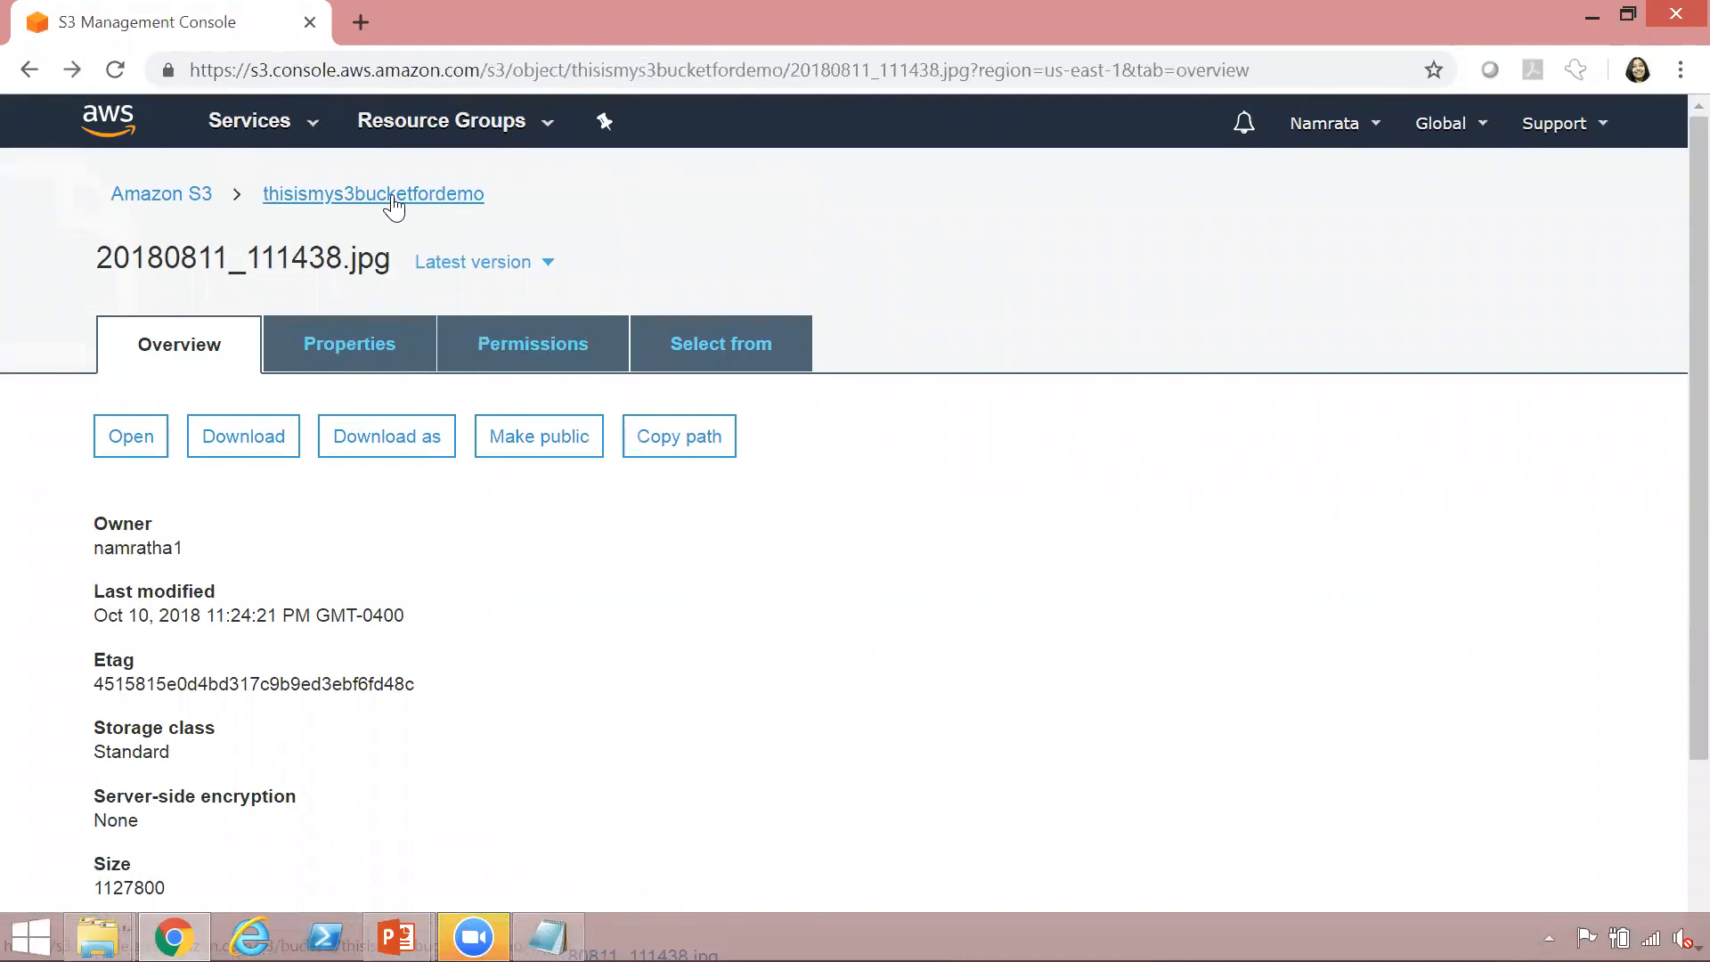
left_click(394, 198)
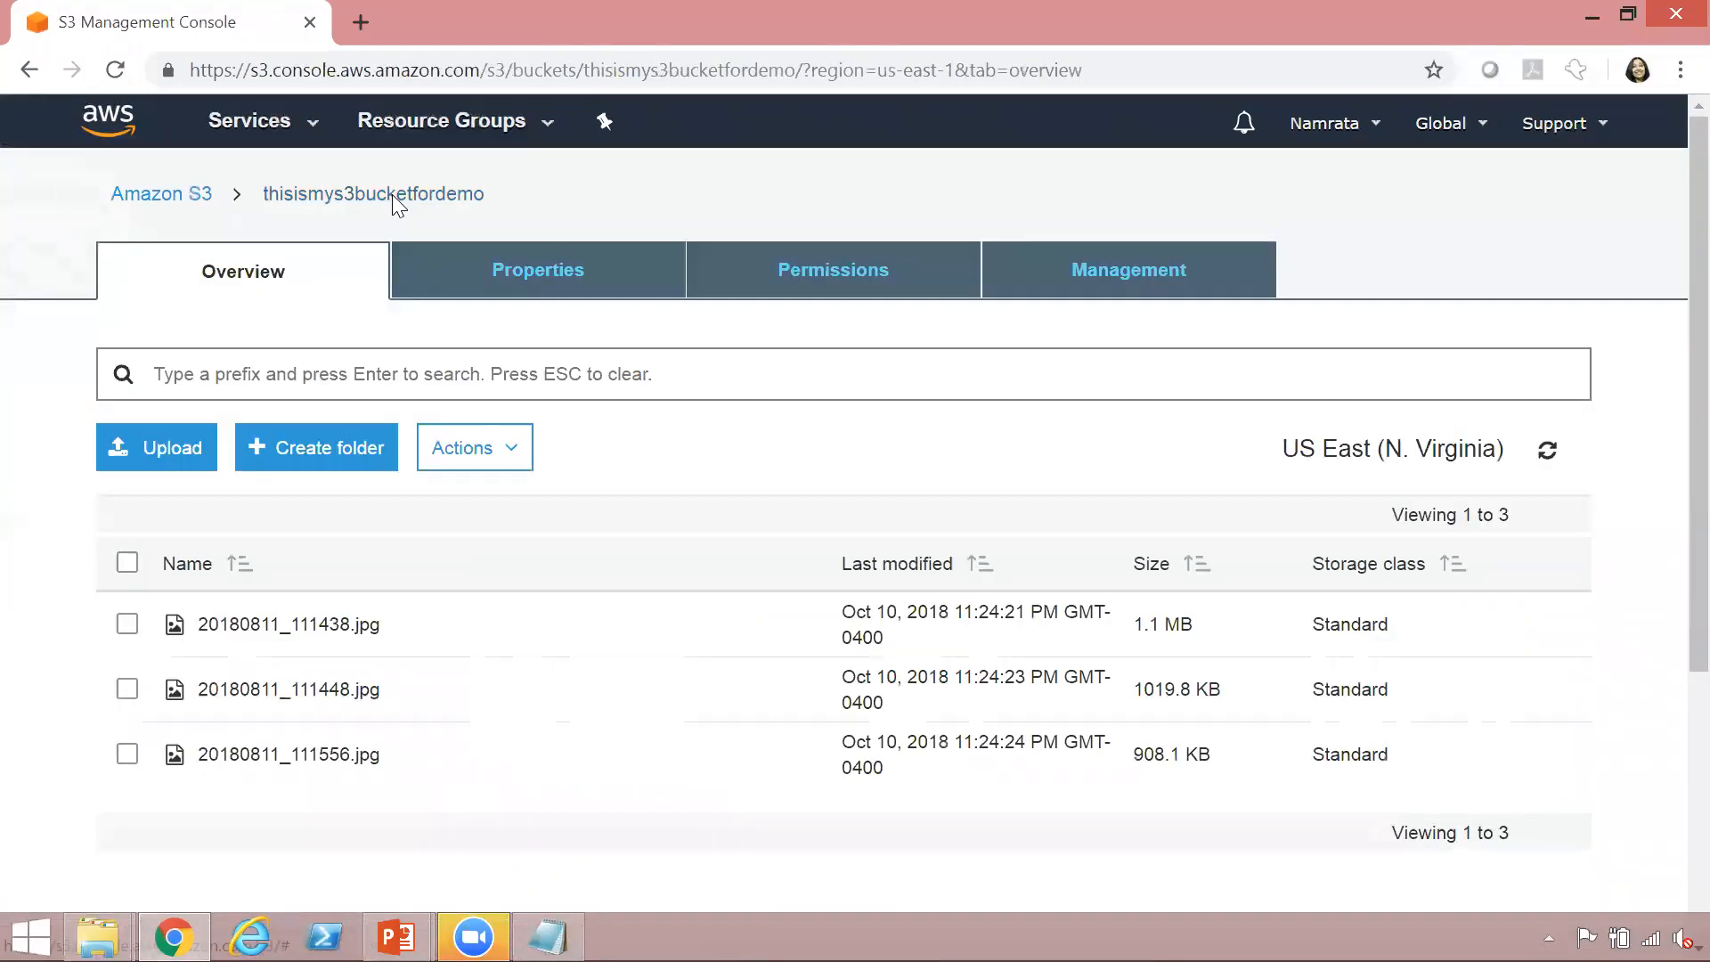
left_click(126, 625)
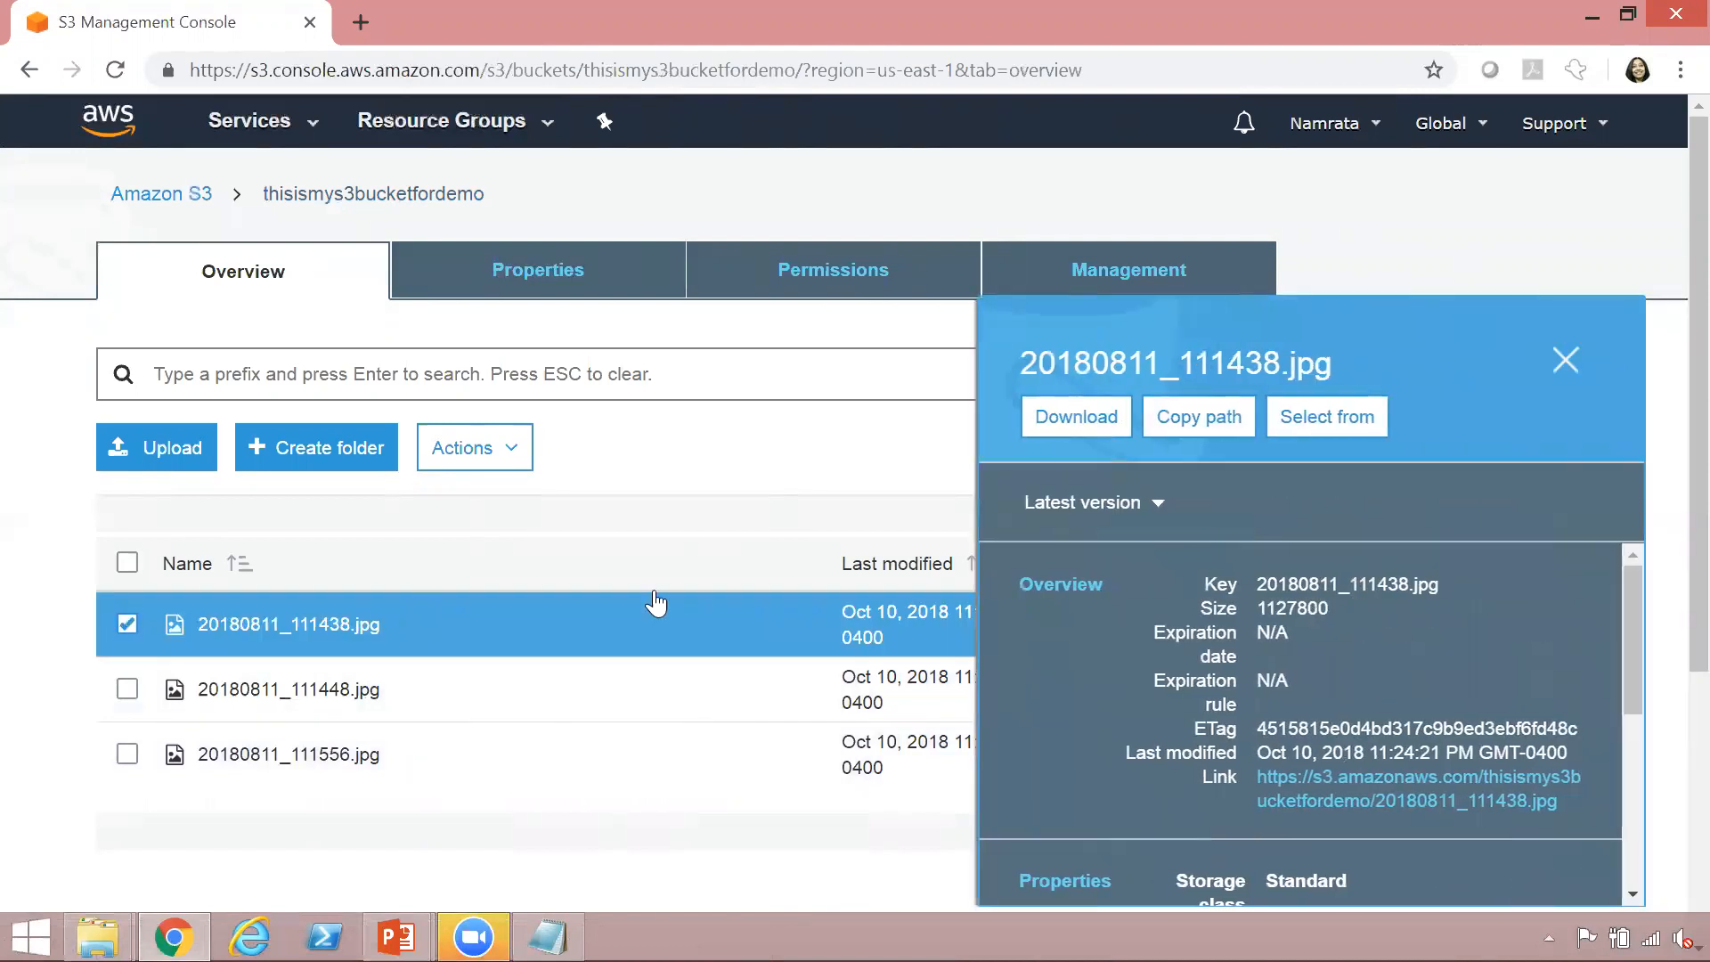
left_click_drag(1637, 593, 1621, 807)
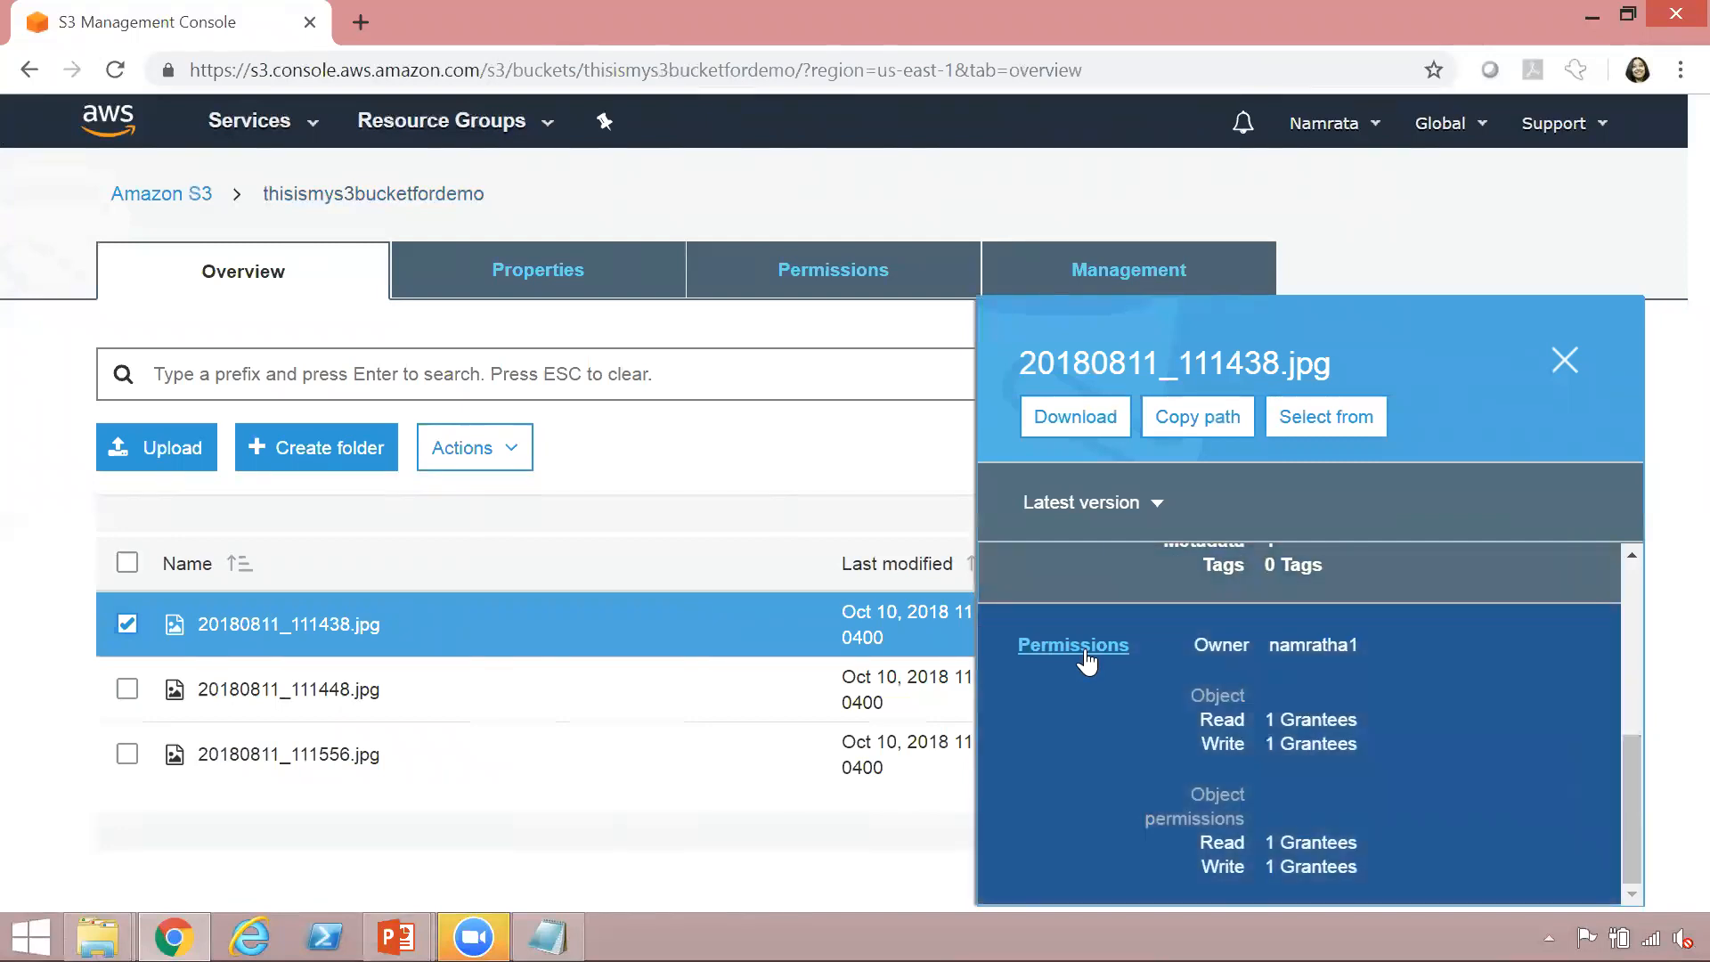
left_click(1084, 655)
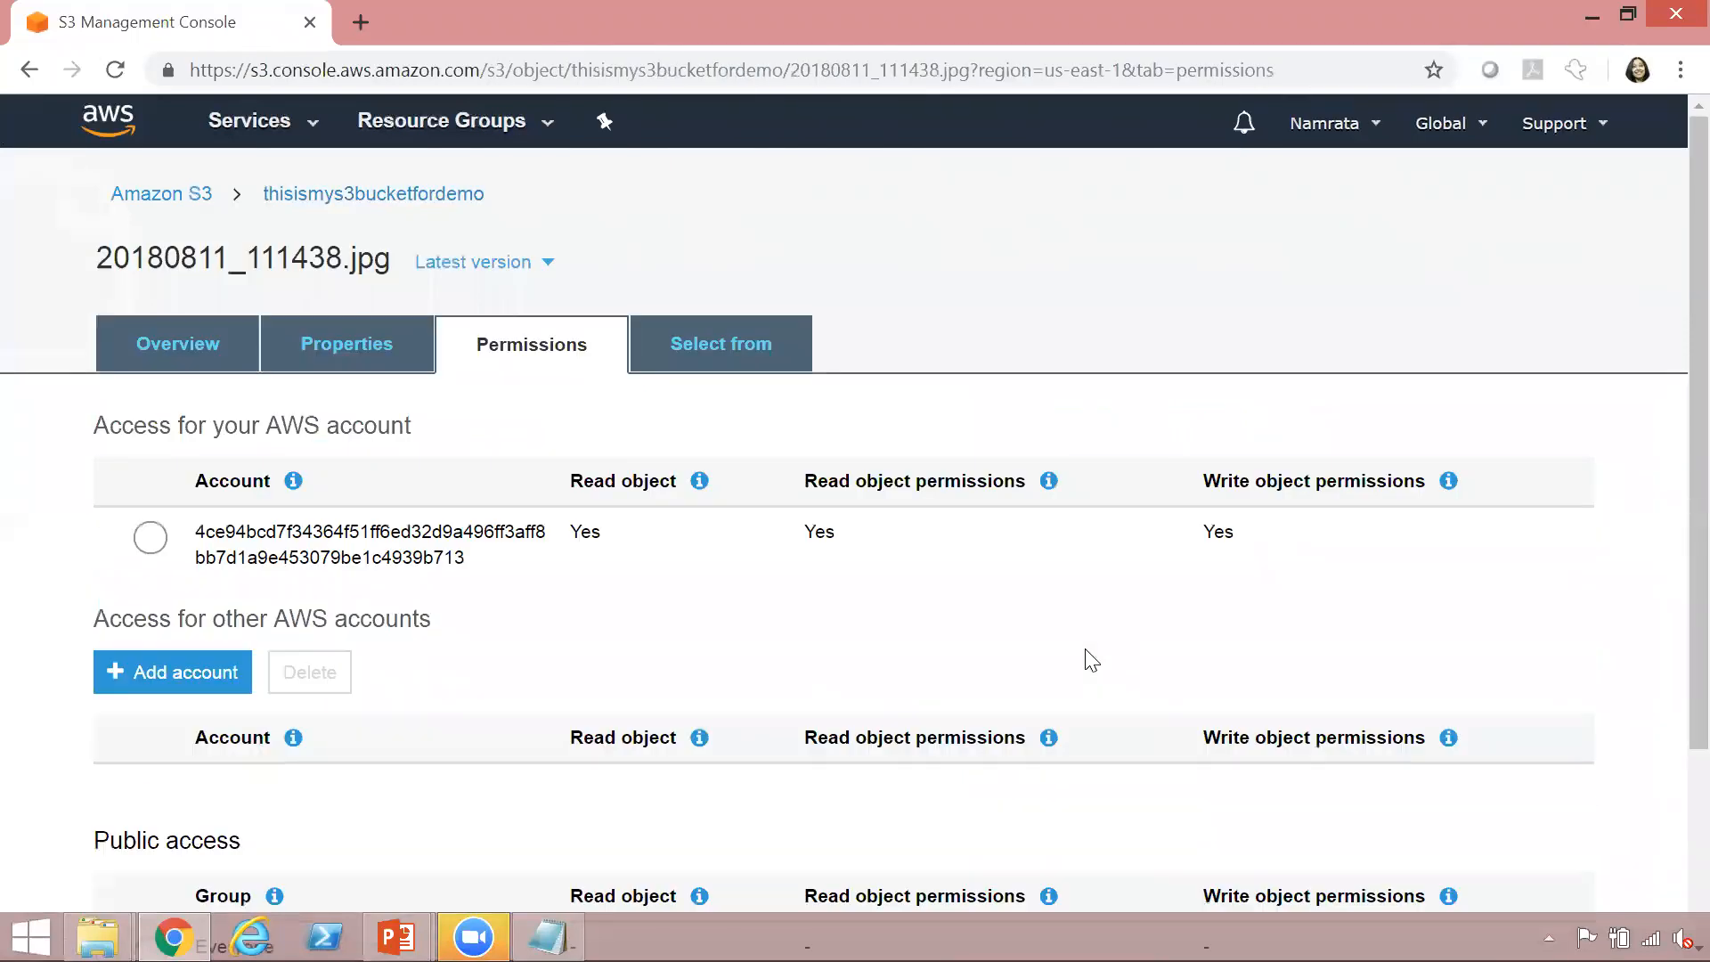
scroll(1672, 158, "down", 2)
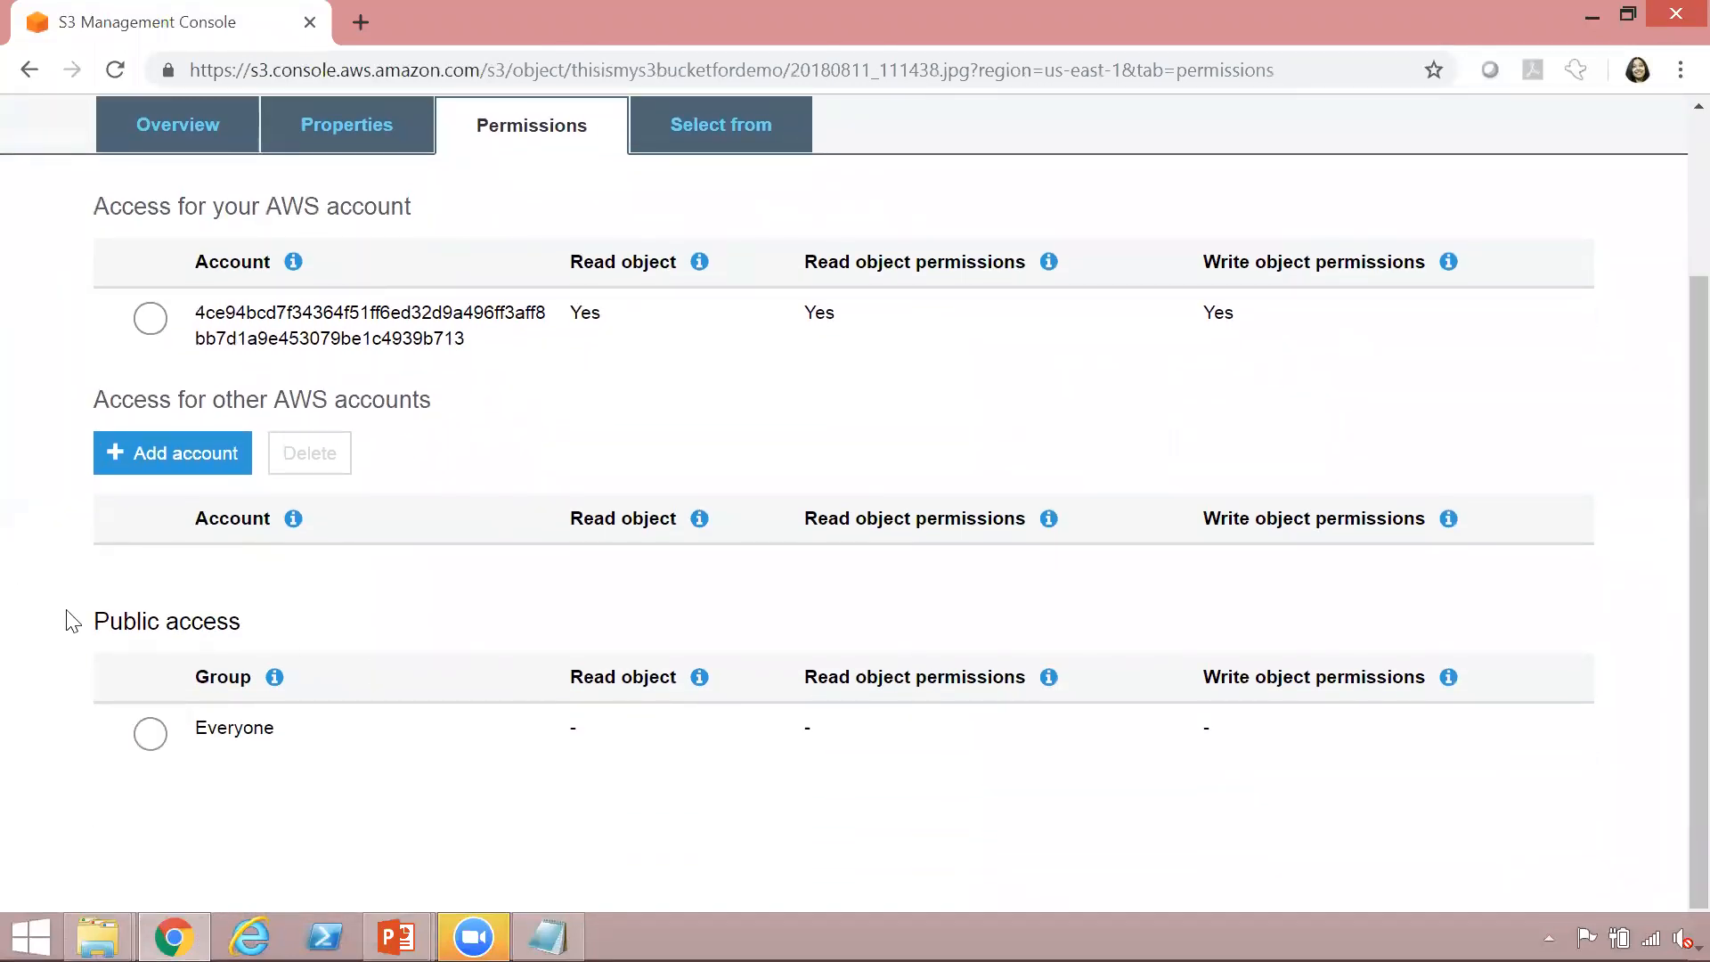
left_click_drag(97, 617, 267, 638)
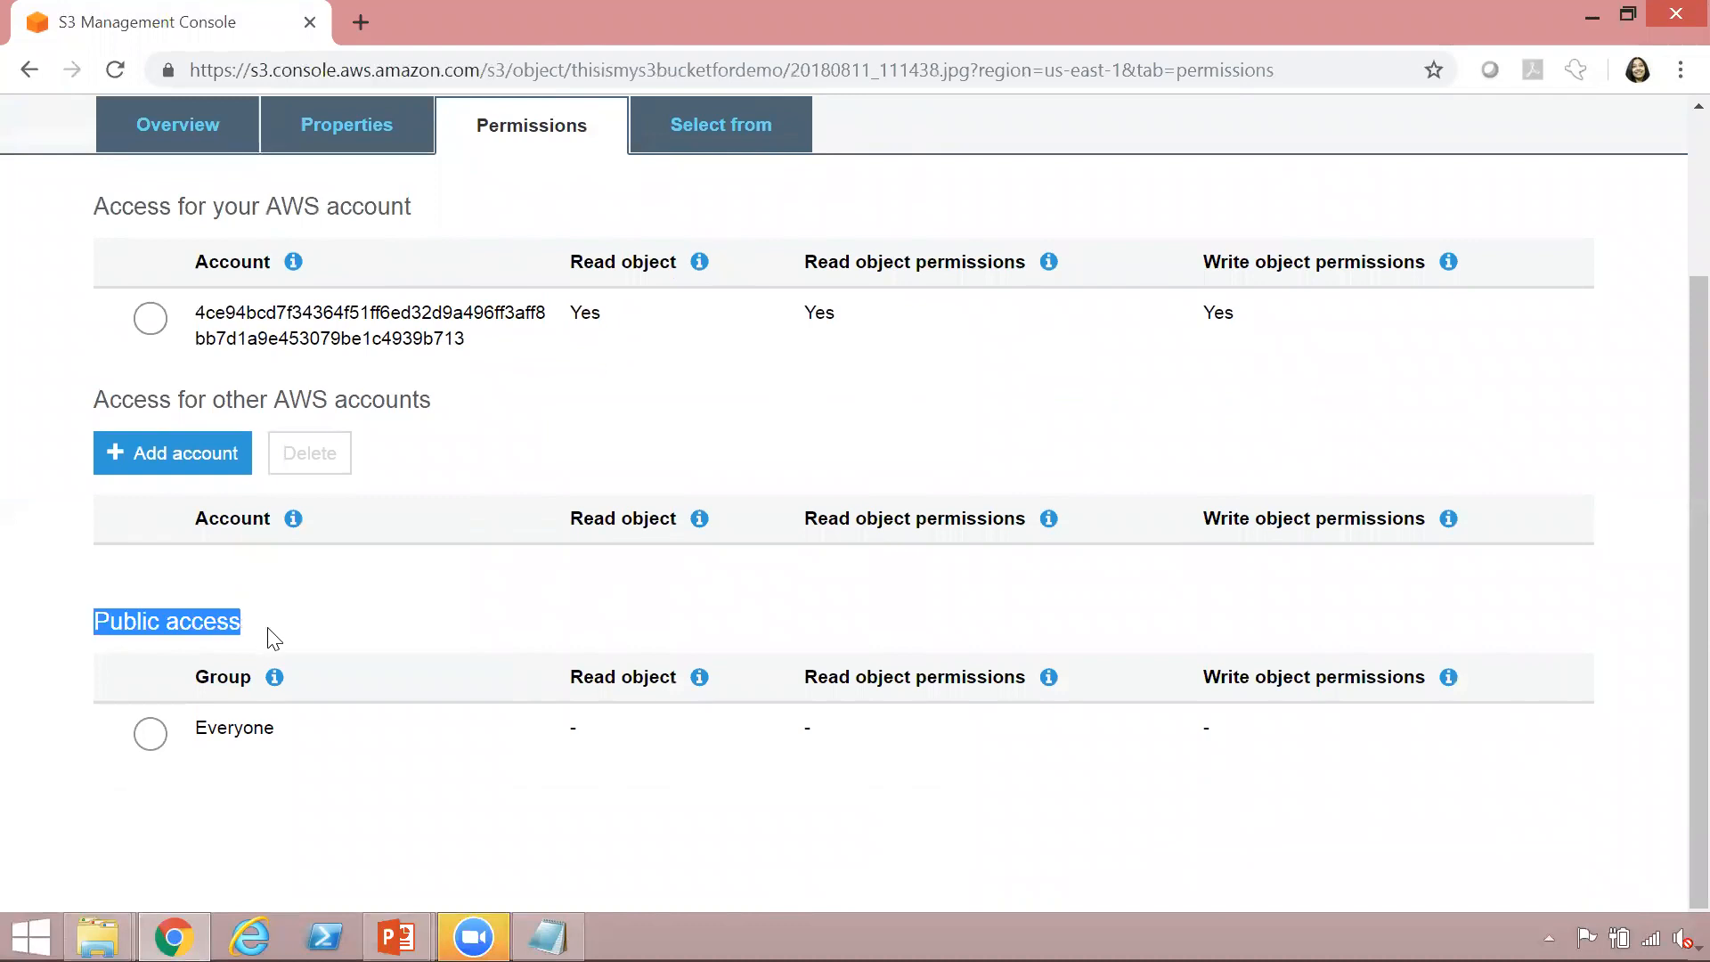
Grant the Everyone group Read object access to 20180811_111438.jpg and save the permission
left_click(151, 733)
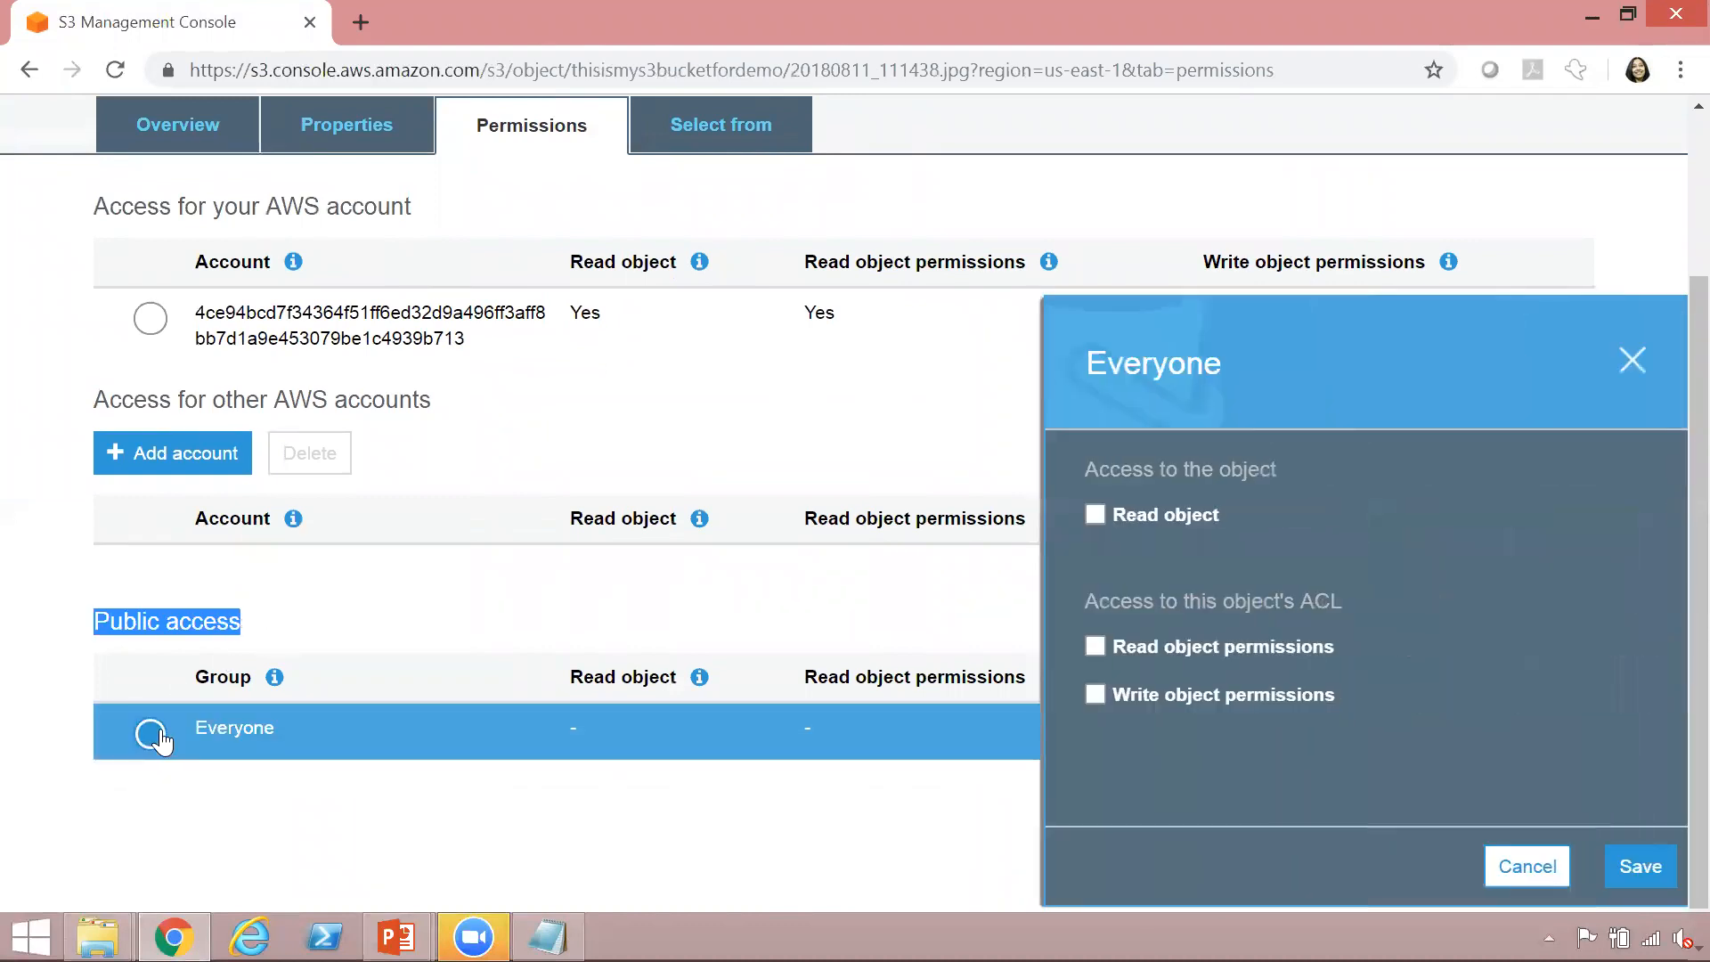
left_click(1030, 515)
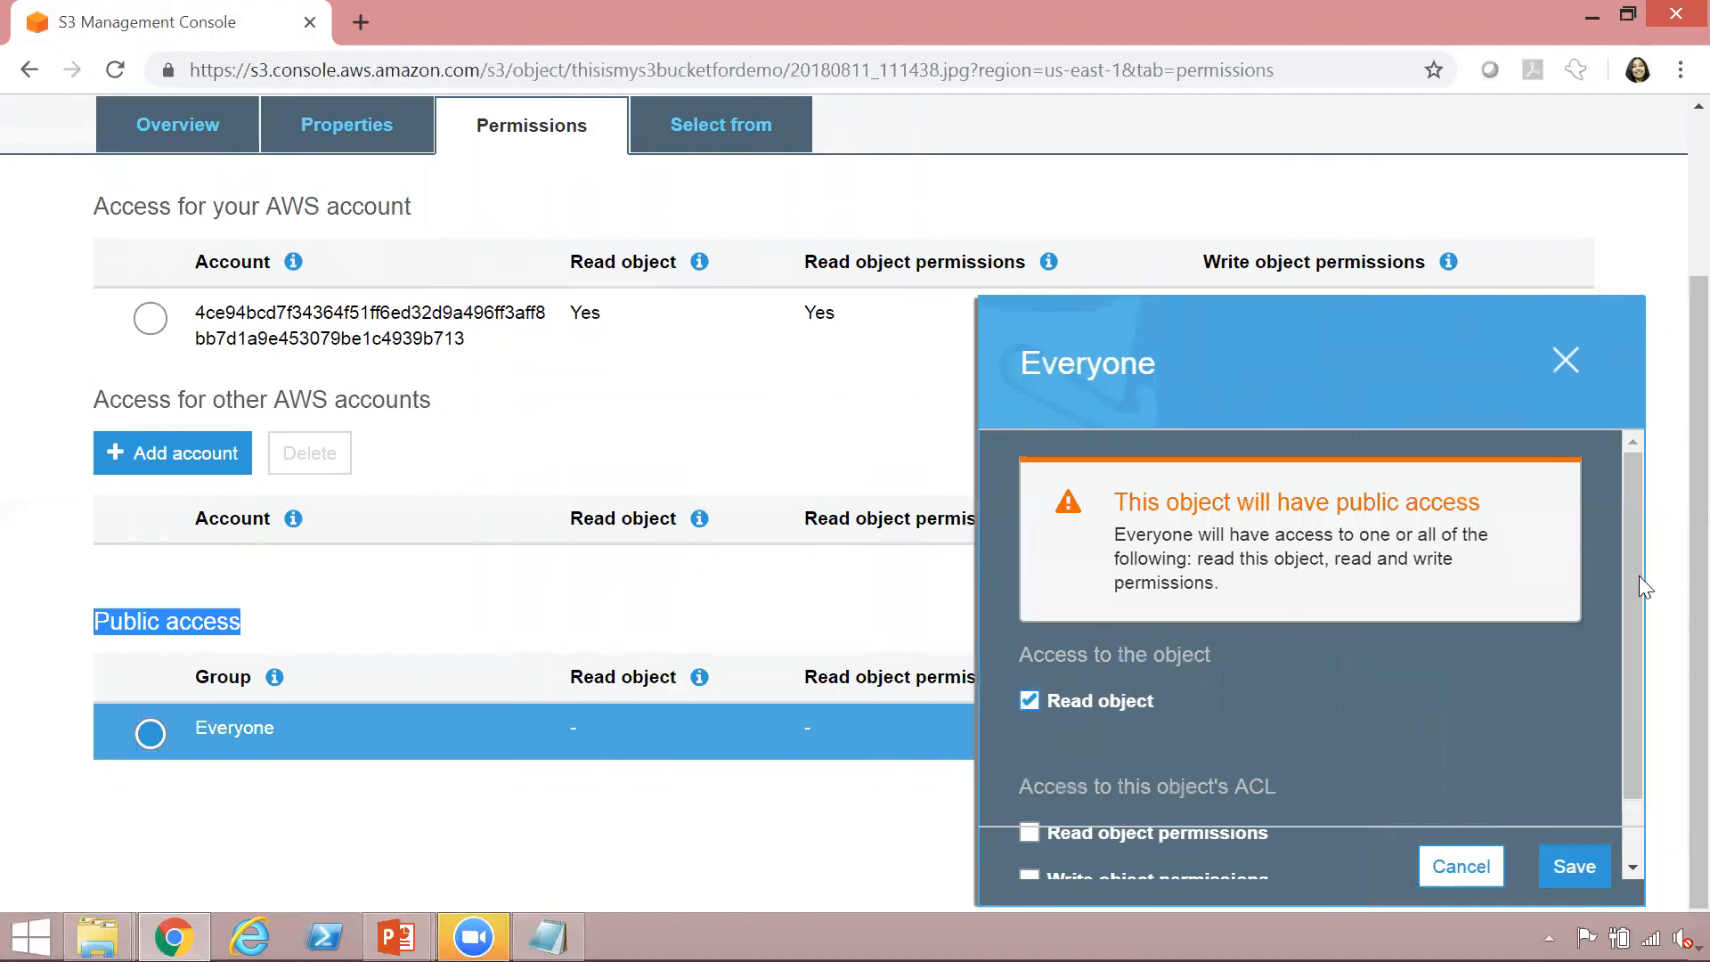
left_click_drag(1635, 580, 1638, 719)
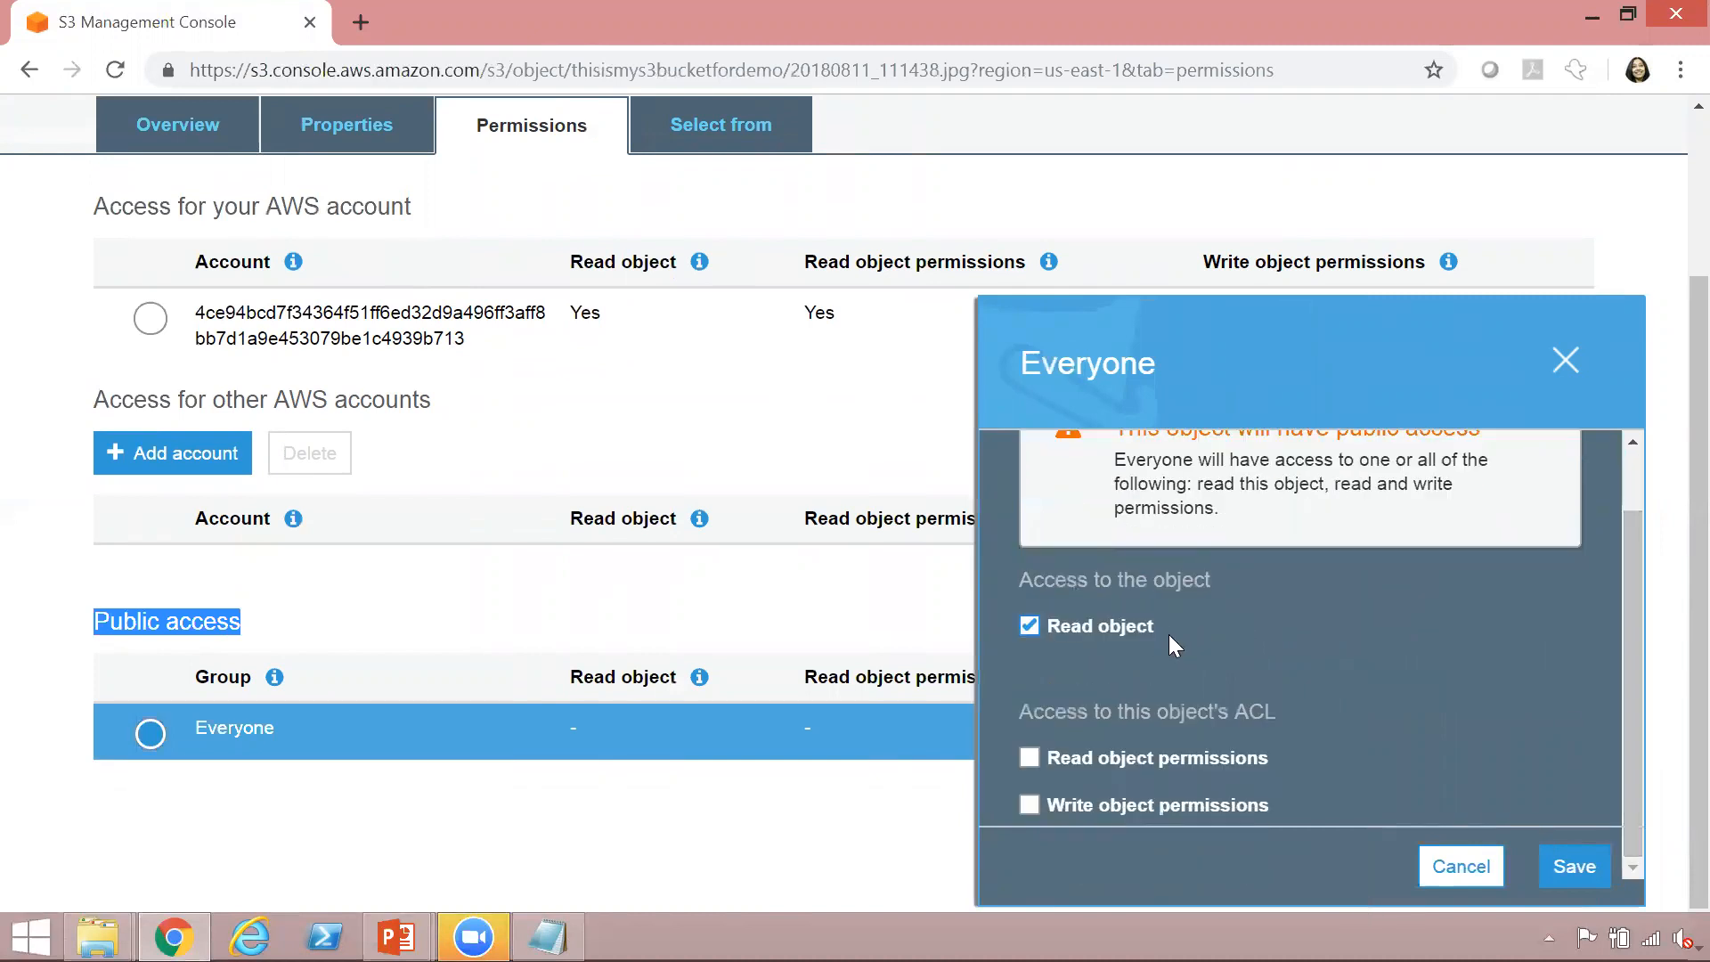
left_click(1561, 868)
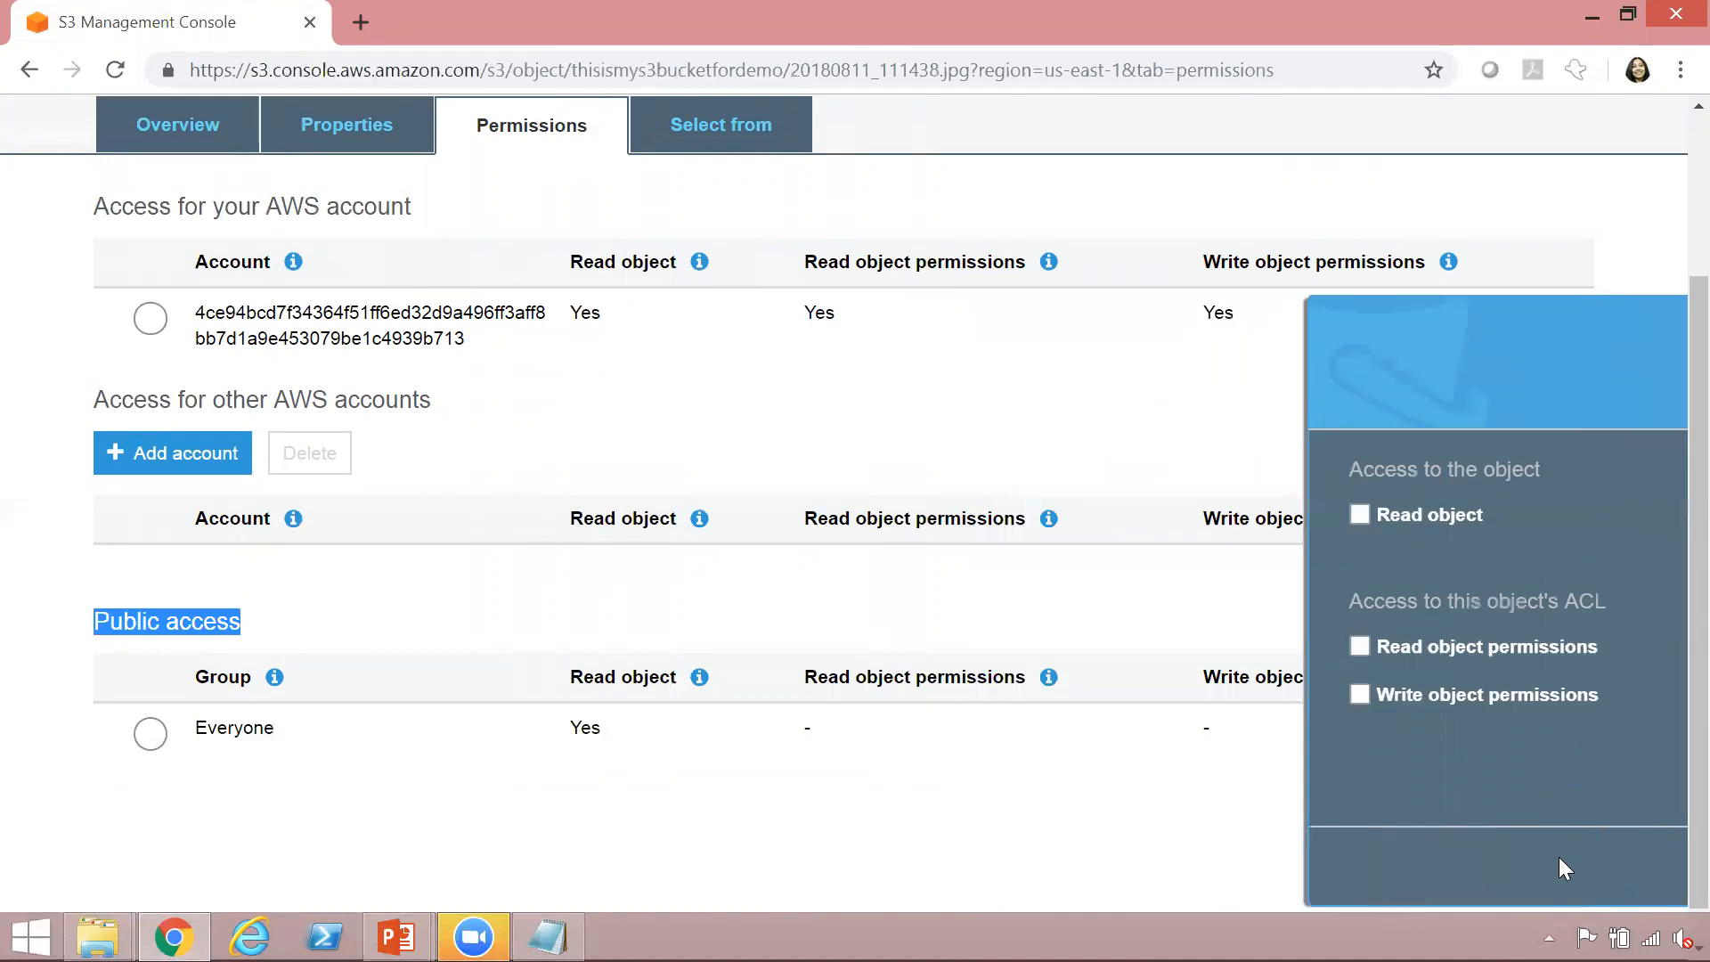
left_click(713, 421)
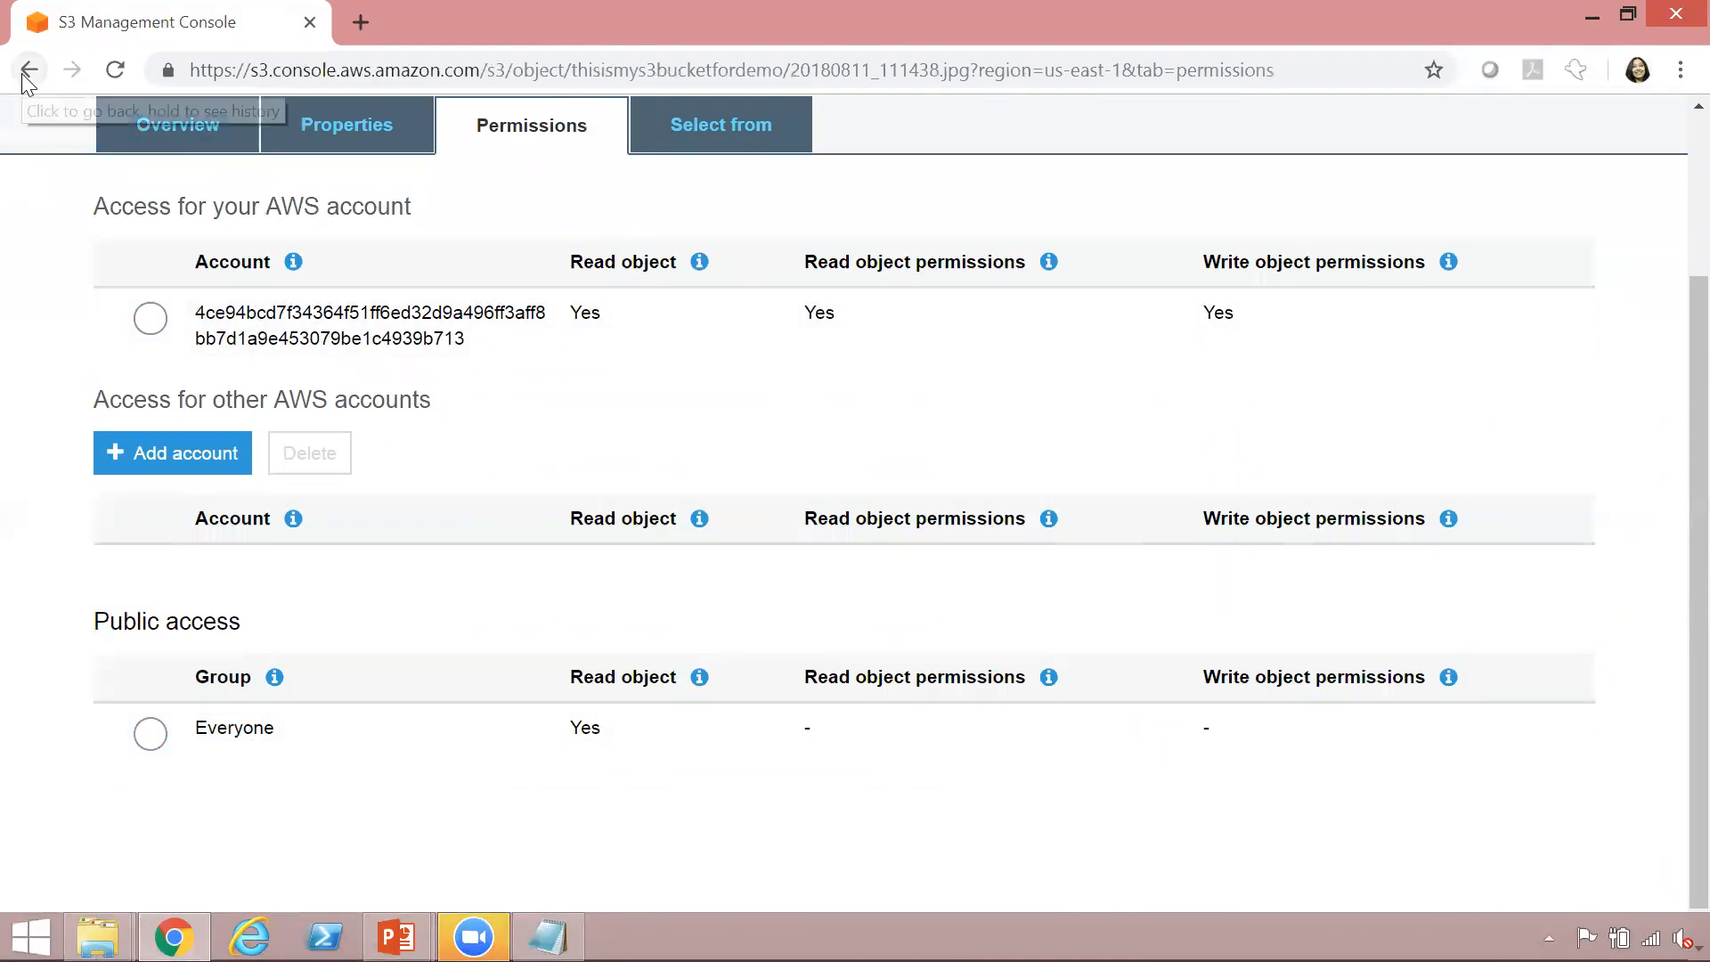
Open the object link of 20180811_111438.jpg from its overview and view the picture enlarged and fitted to the window
left_click(192, 138)
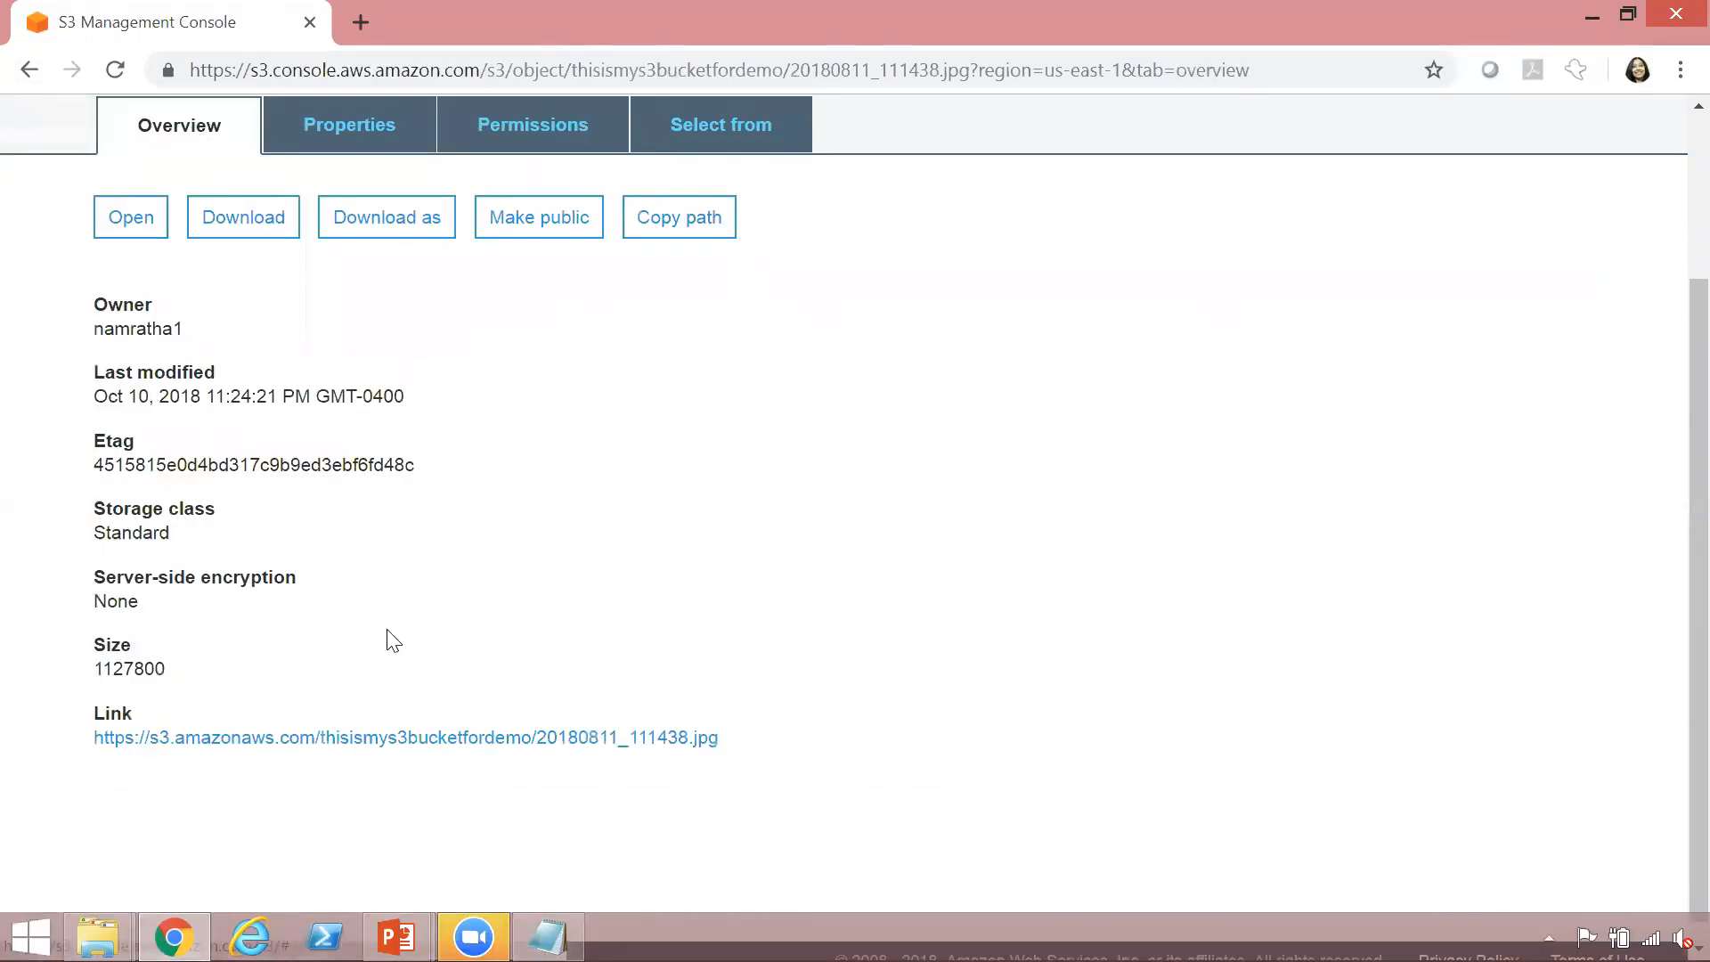
left_click(417, 739)
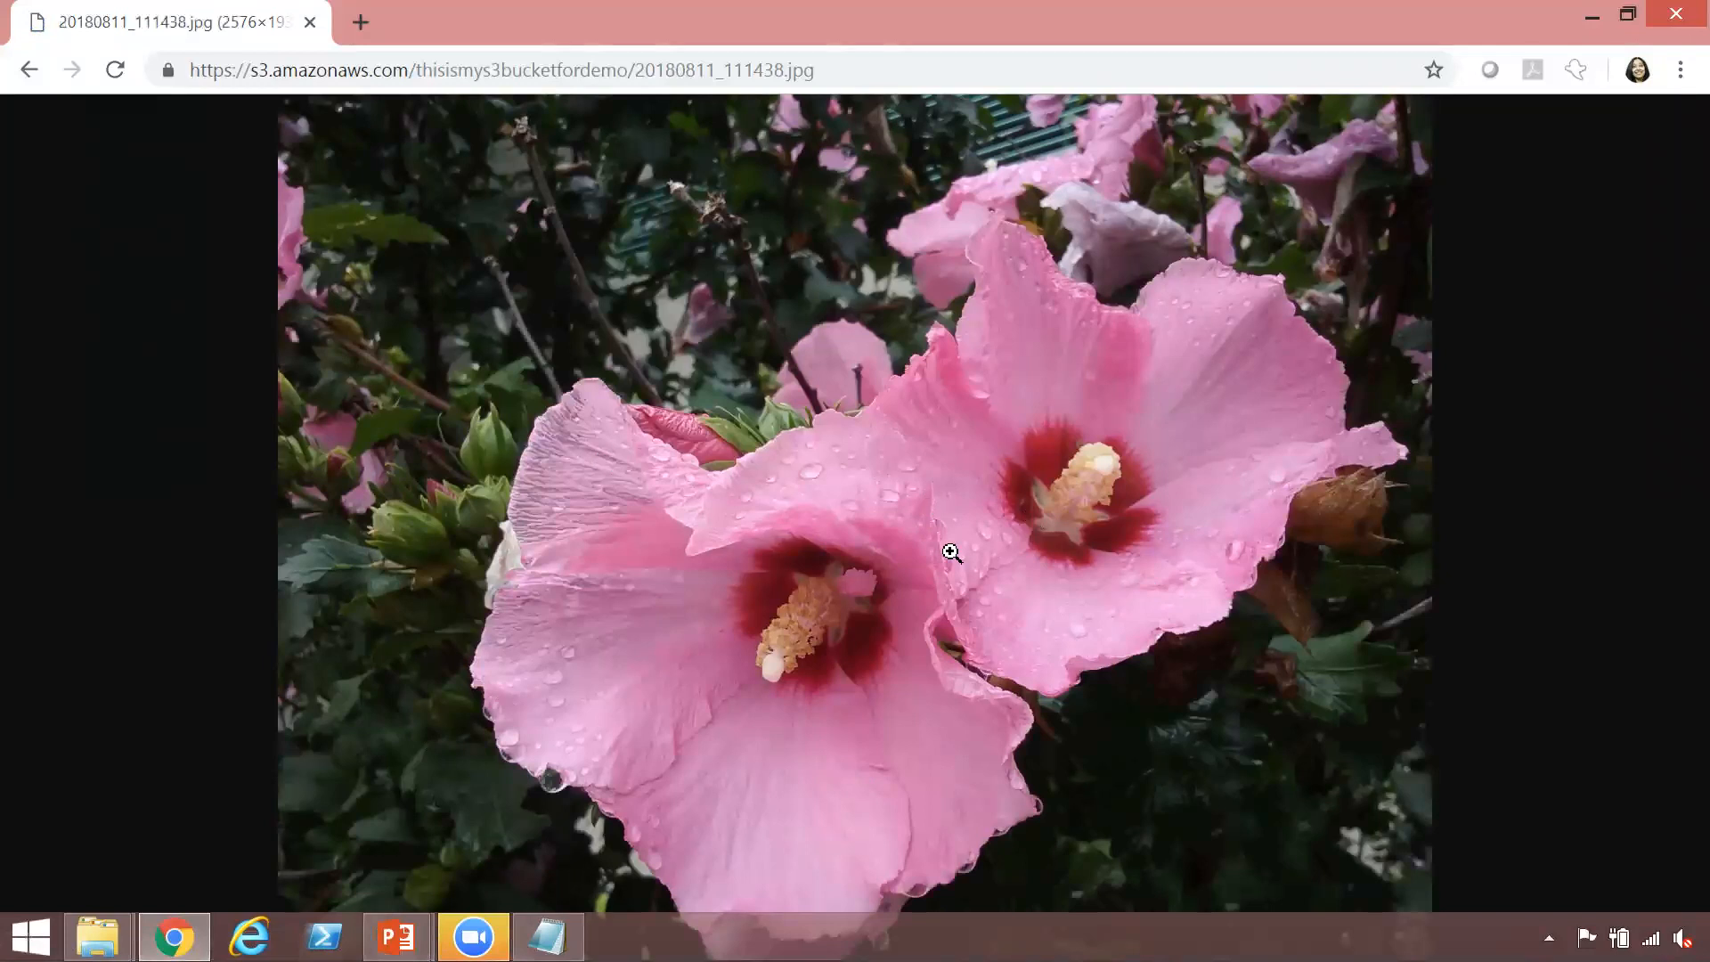
left_click(892, 589)
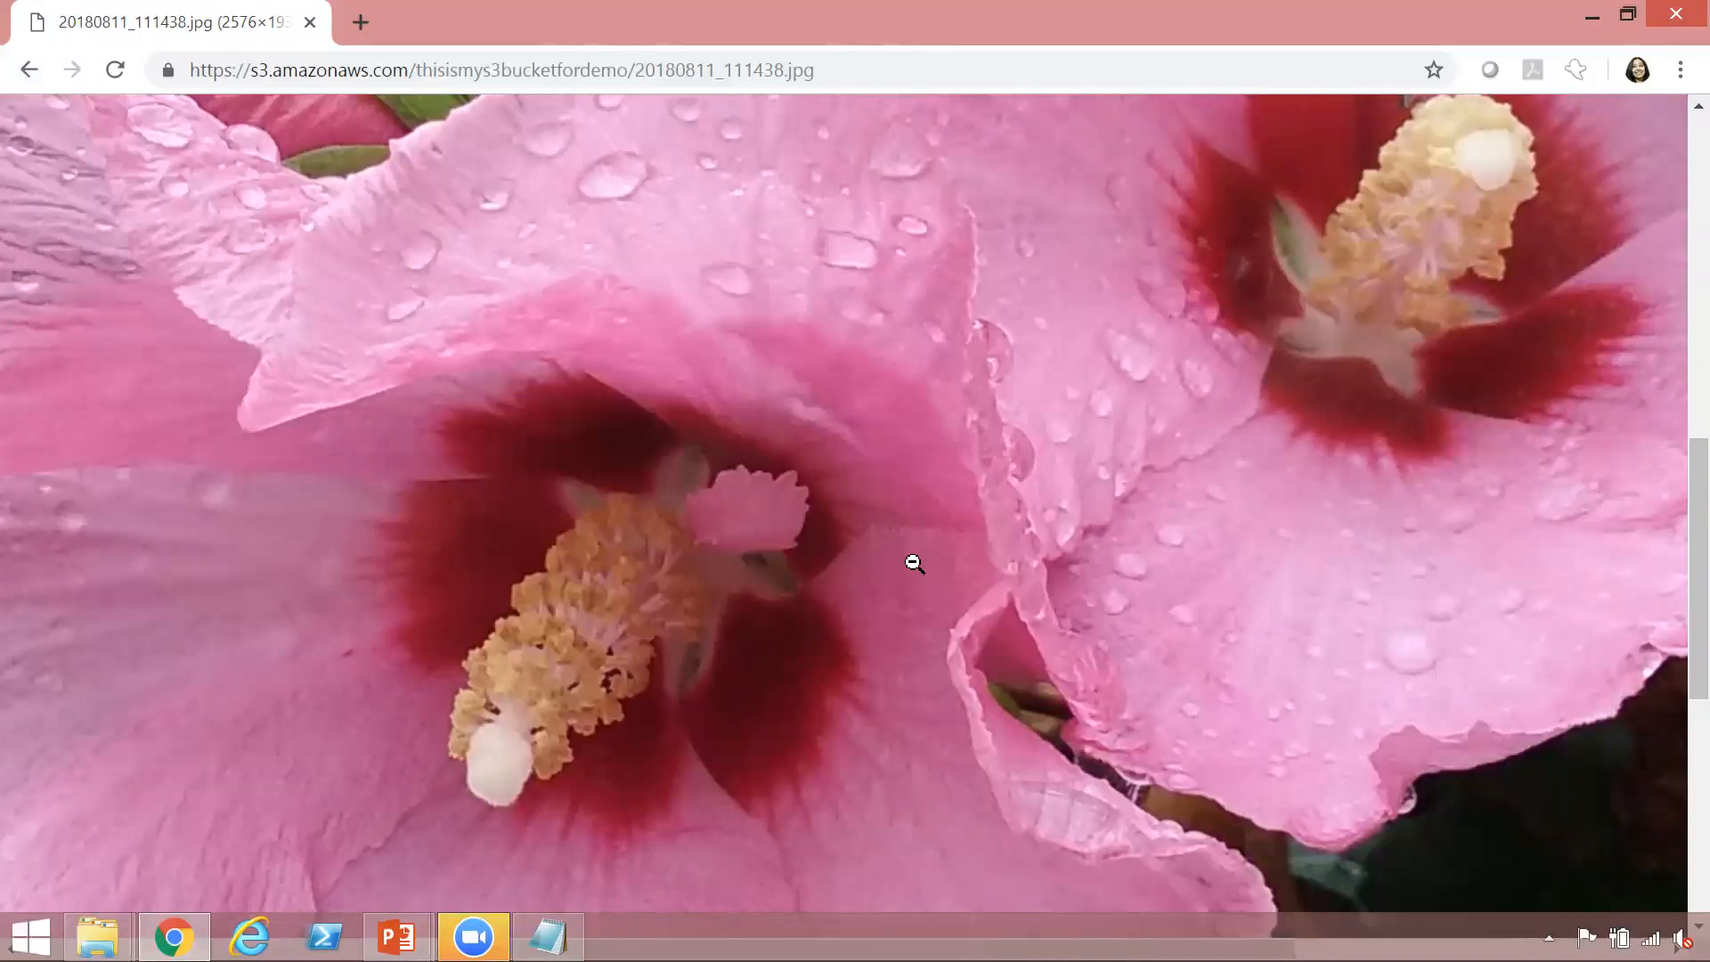
left_click(913, 563)
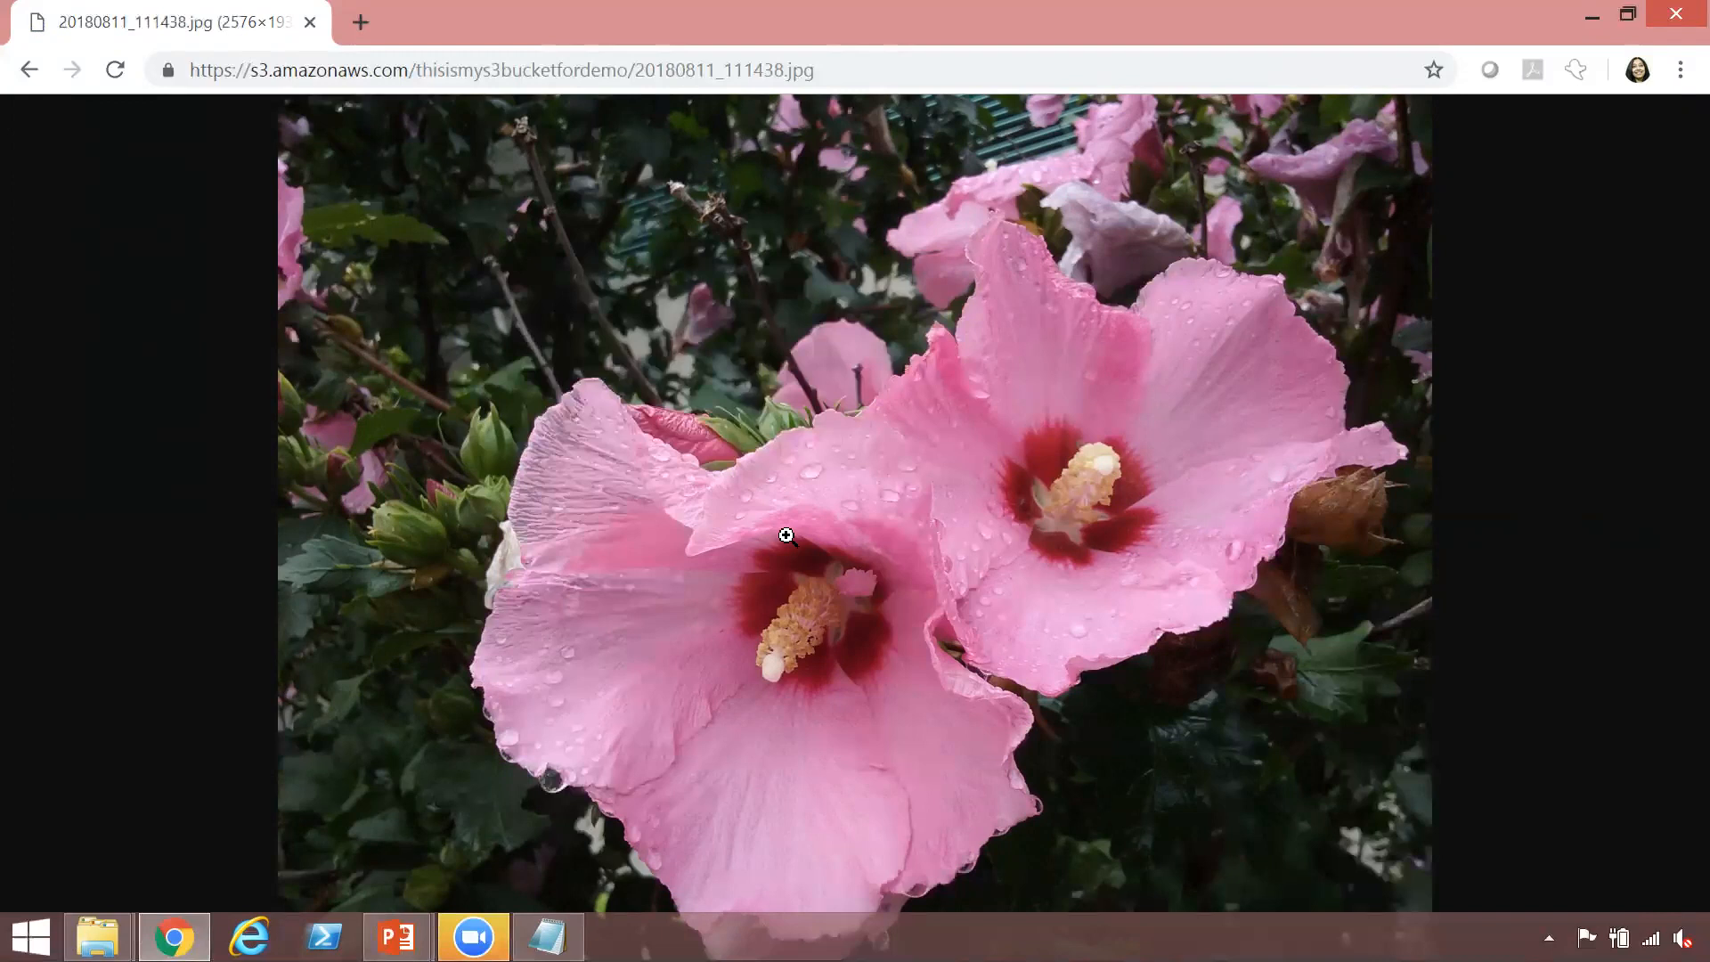
Go back to the list of S3 buckets and show the details of thisismys3bucketfordemo
left_click(30, 75)
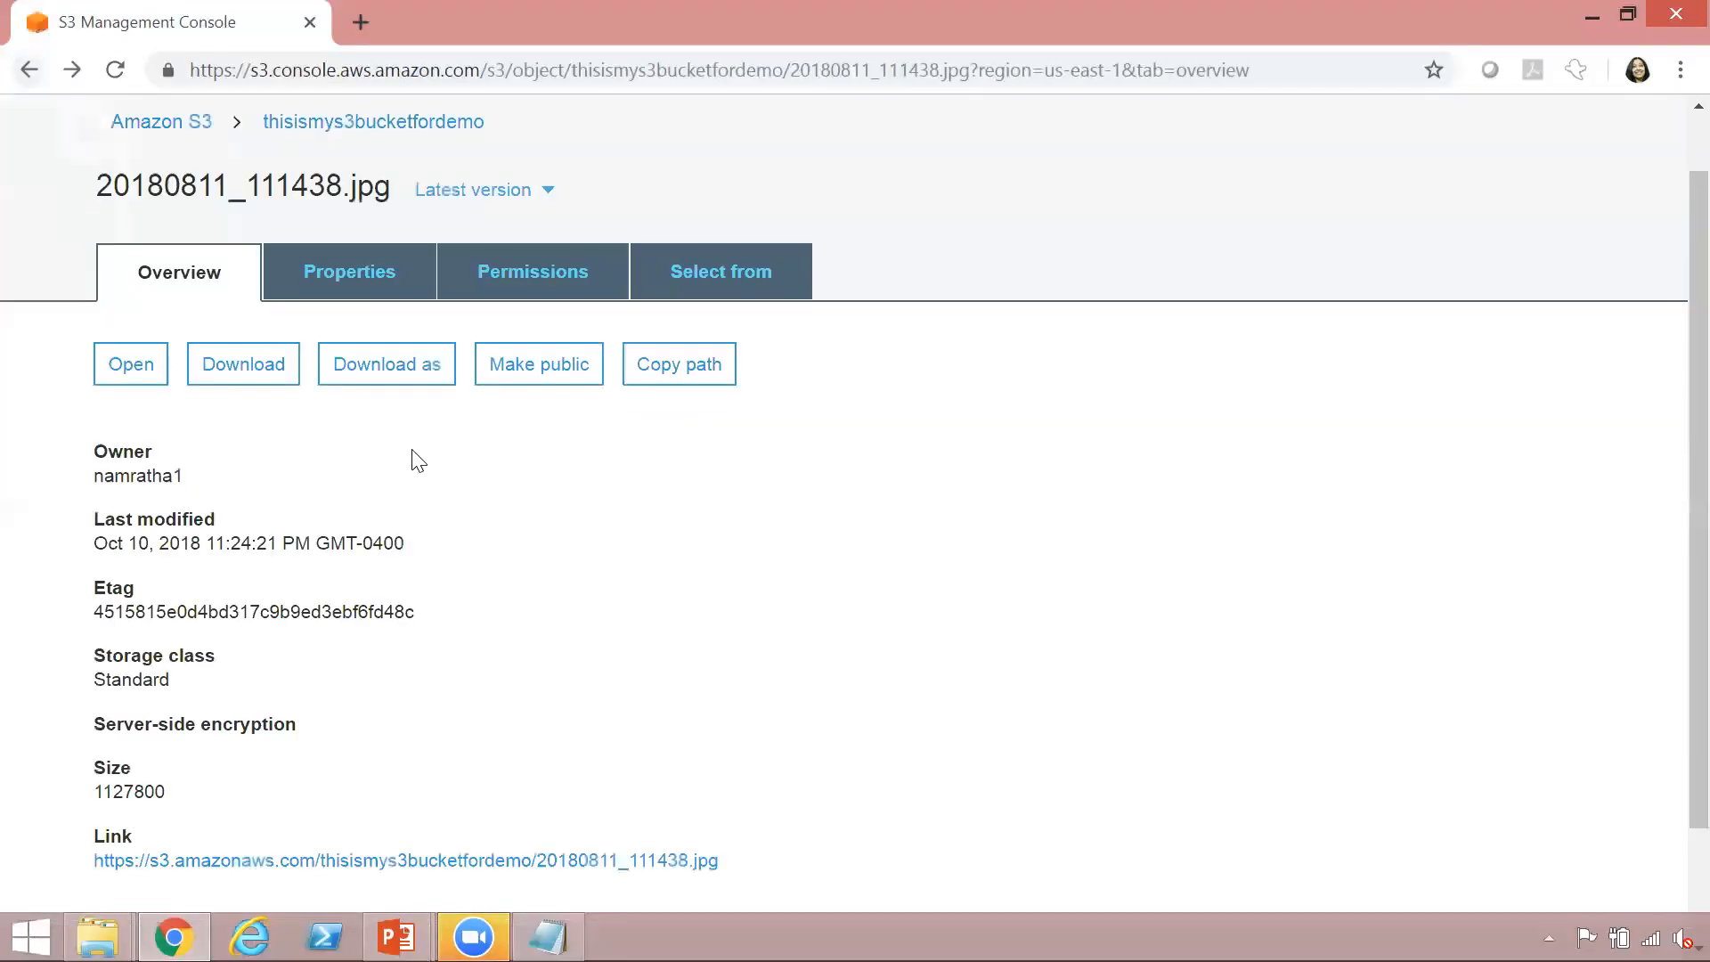
left_click(392, 124)
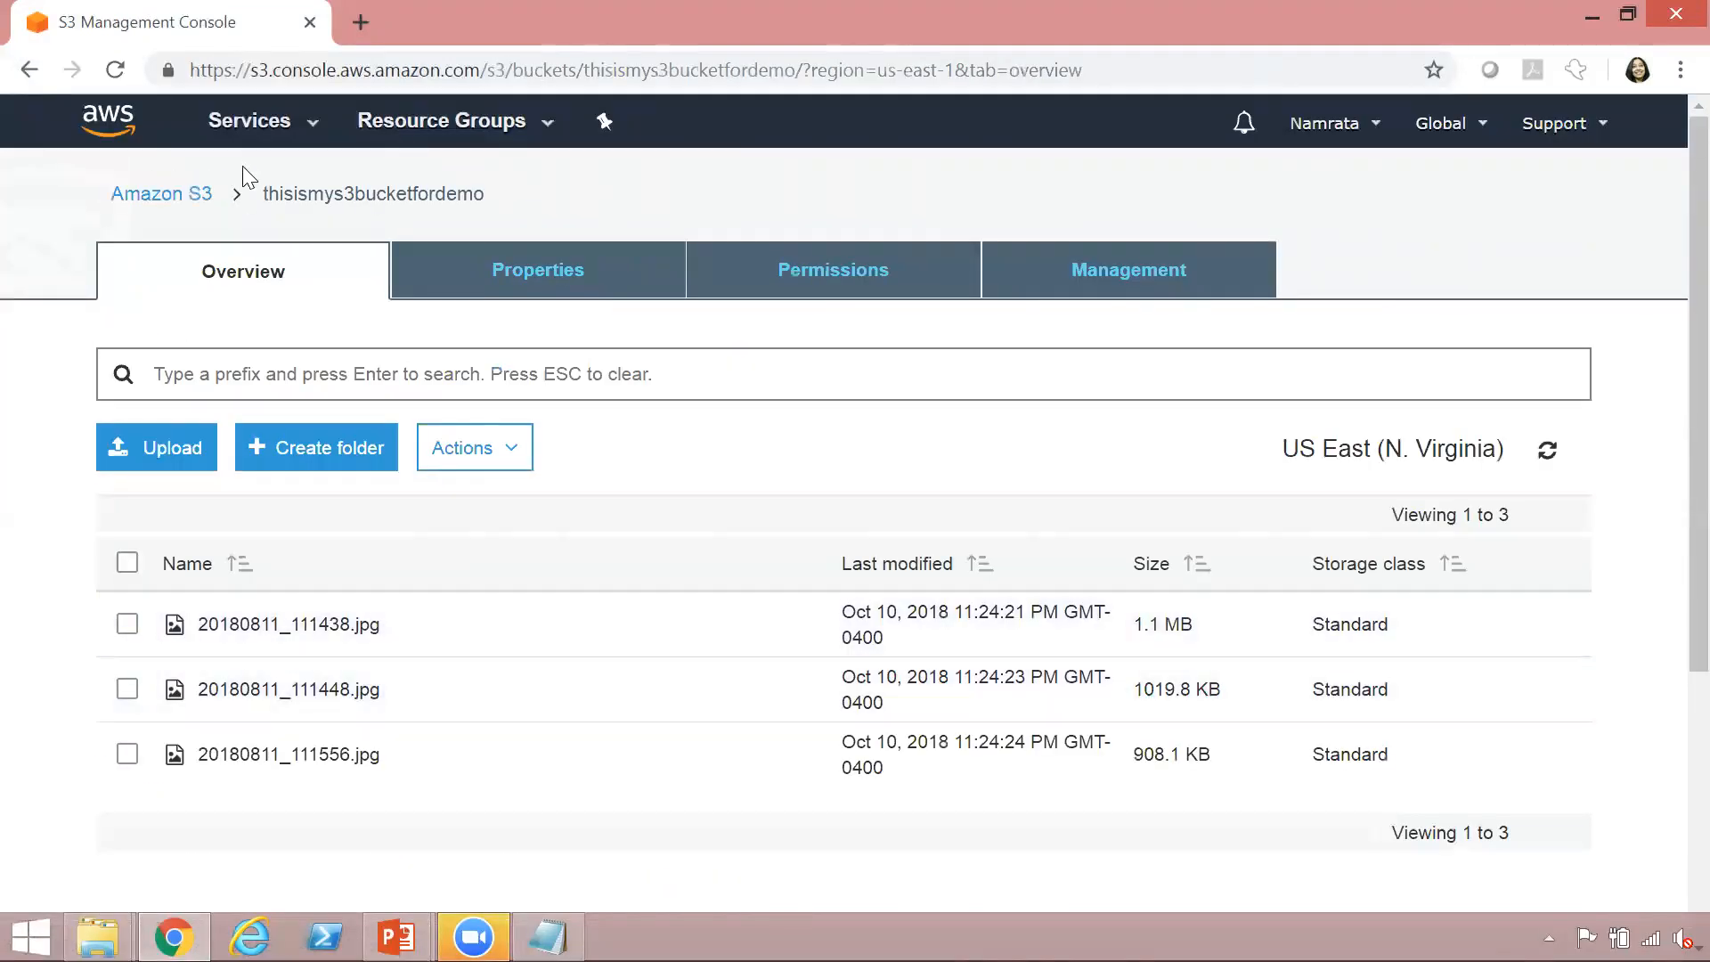
left_click(169, 197)
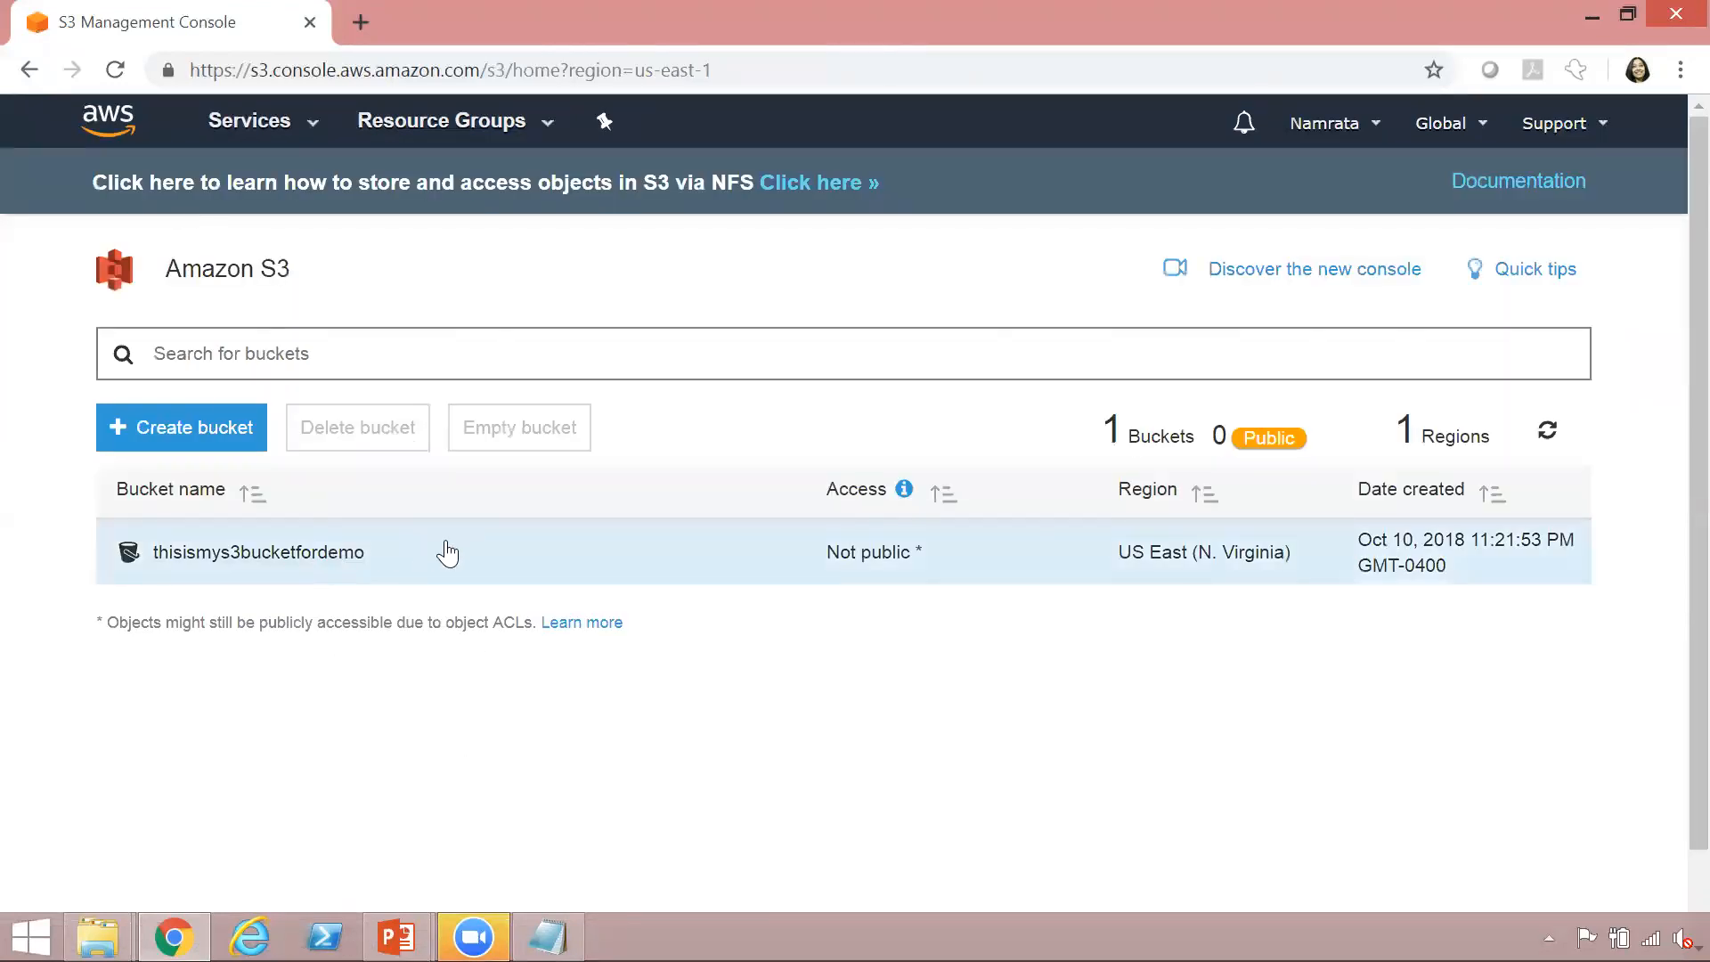
left_click(473, 553)
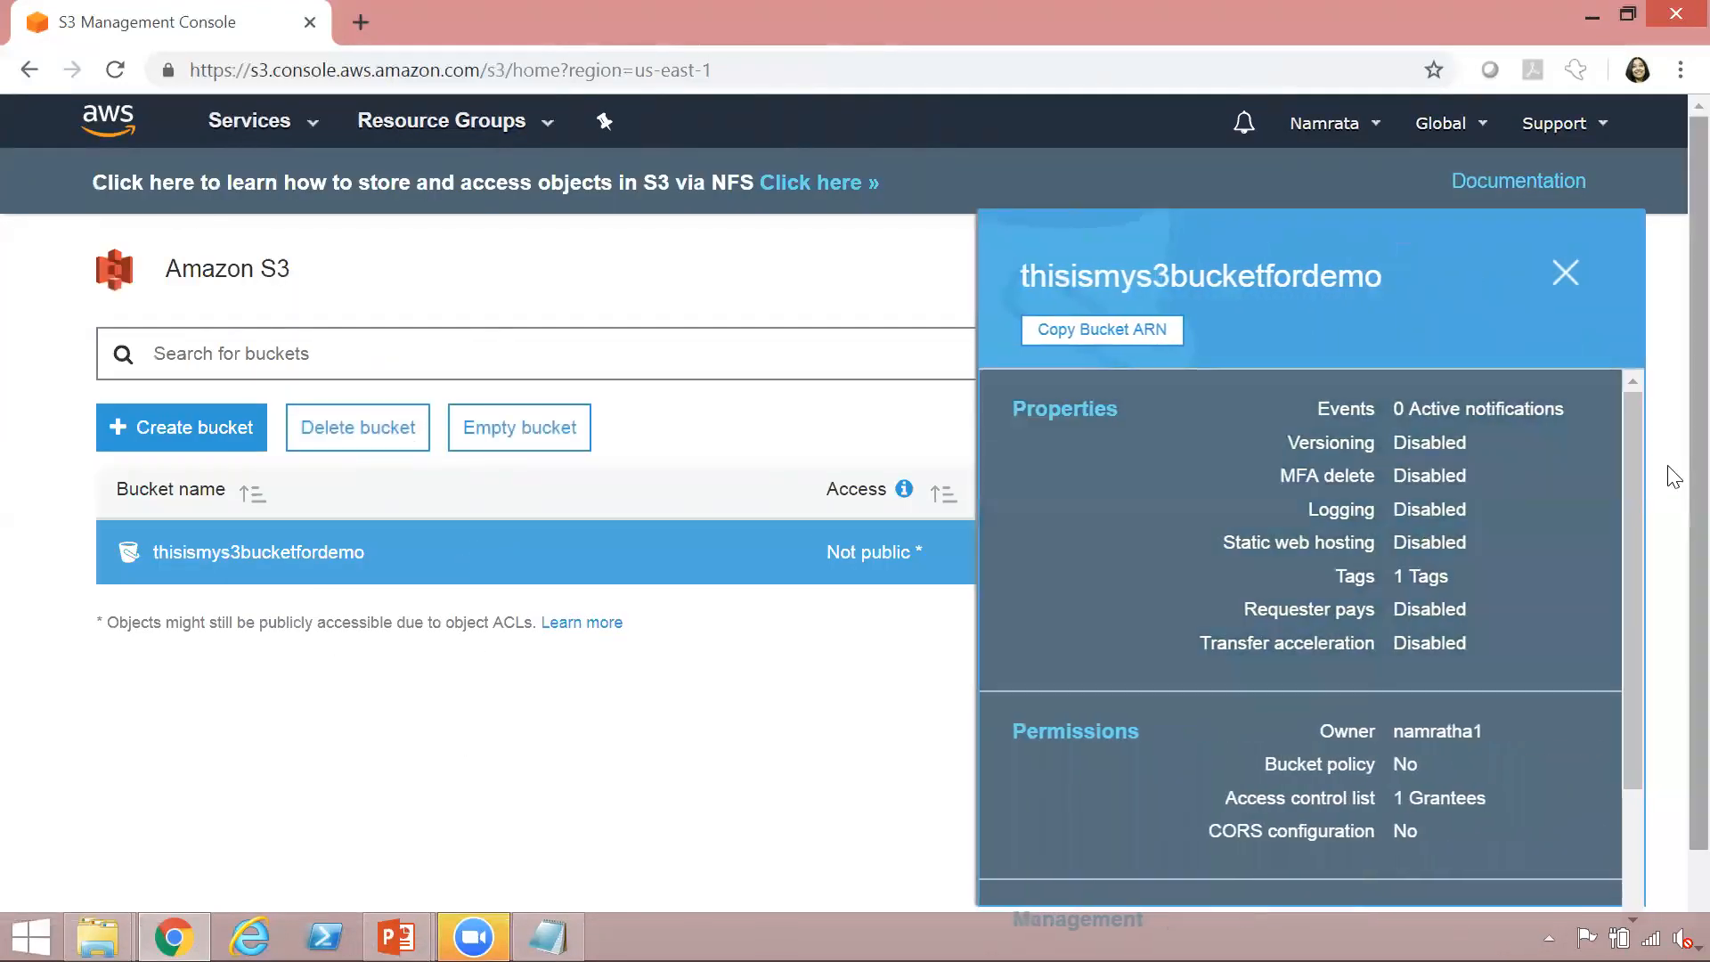
Open the properties of thisismys3bucketfordemo and its Versioning settings
mouse_move(1626, 421)
left_mouse_down()
mouse_move(1626, 515)
mouse_move(1621, 424)
left_mouse_up()
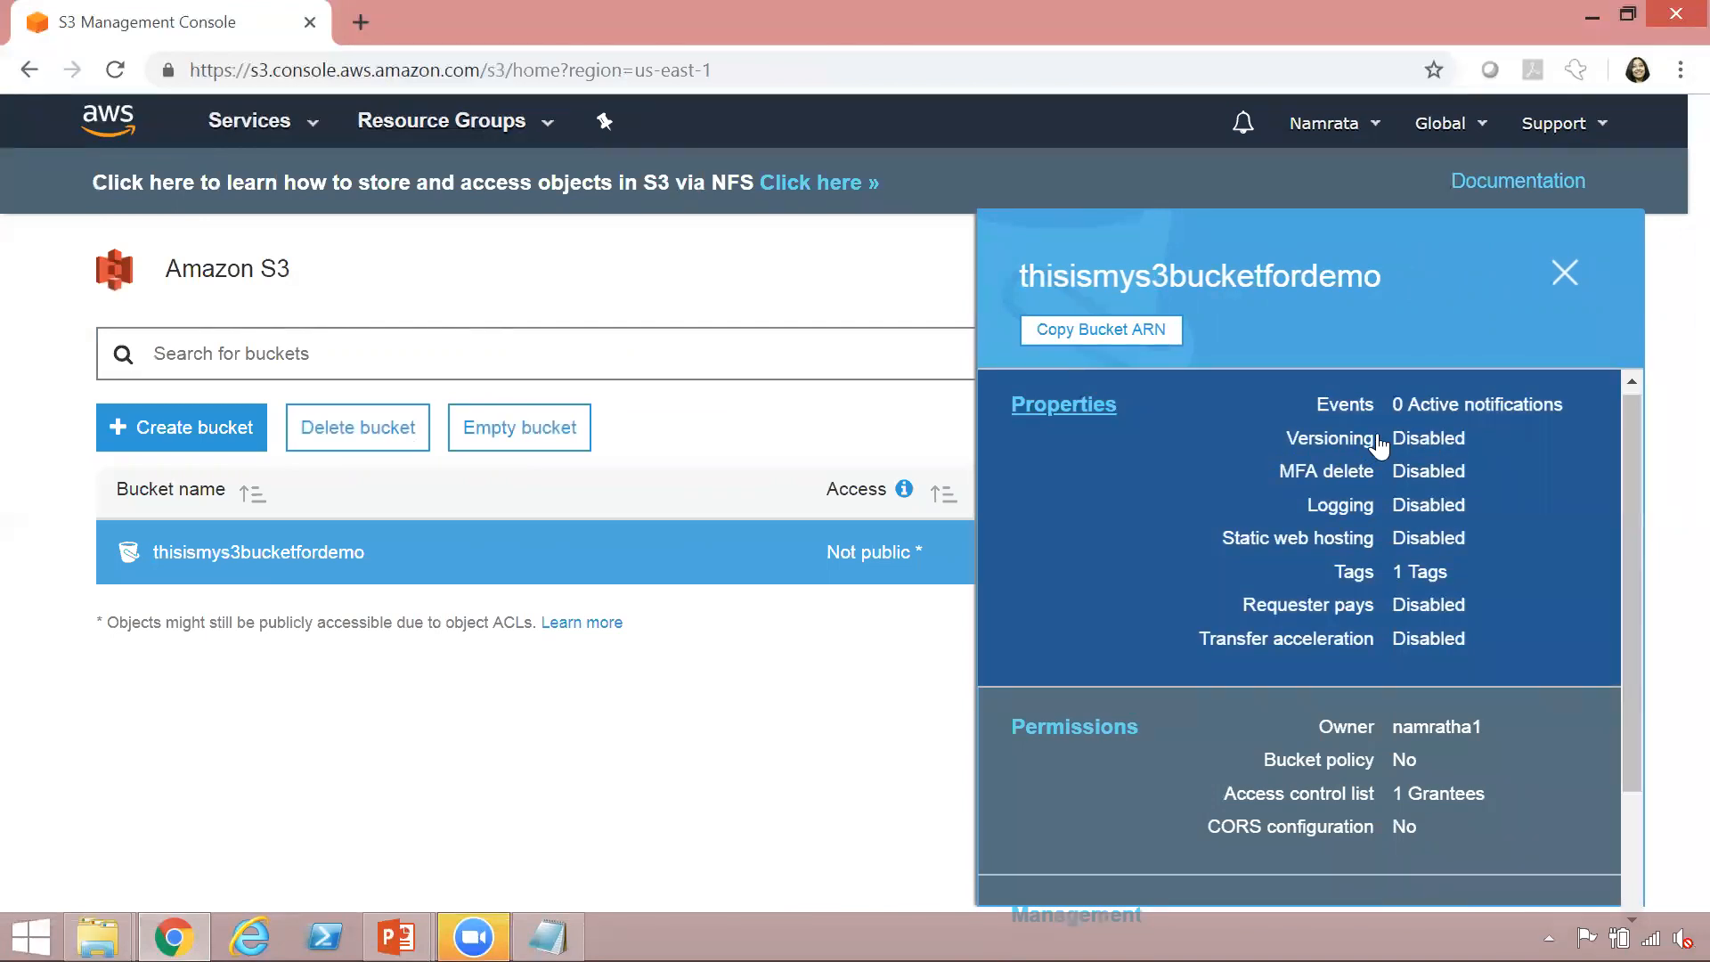
left_click(1075, 415)
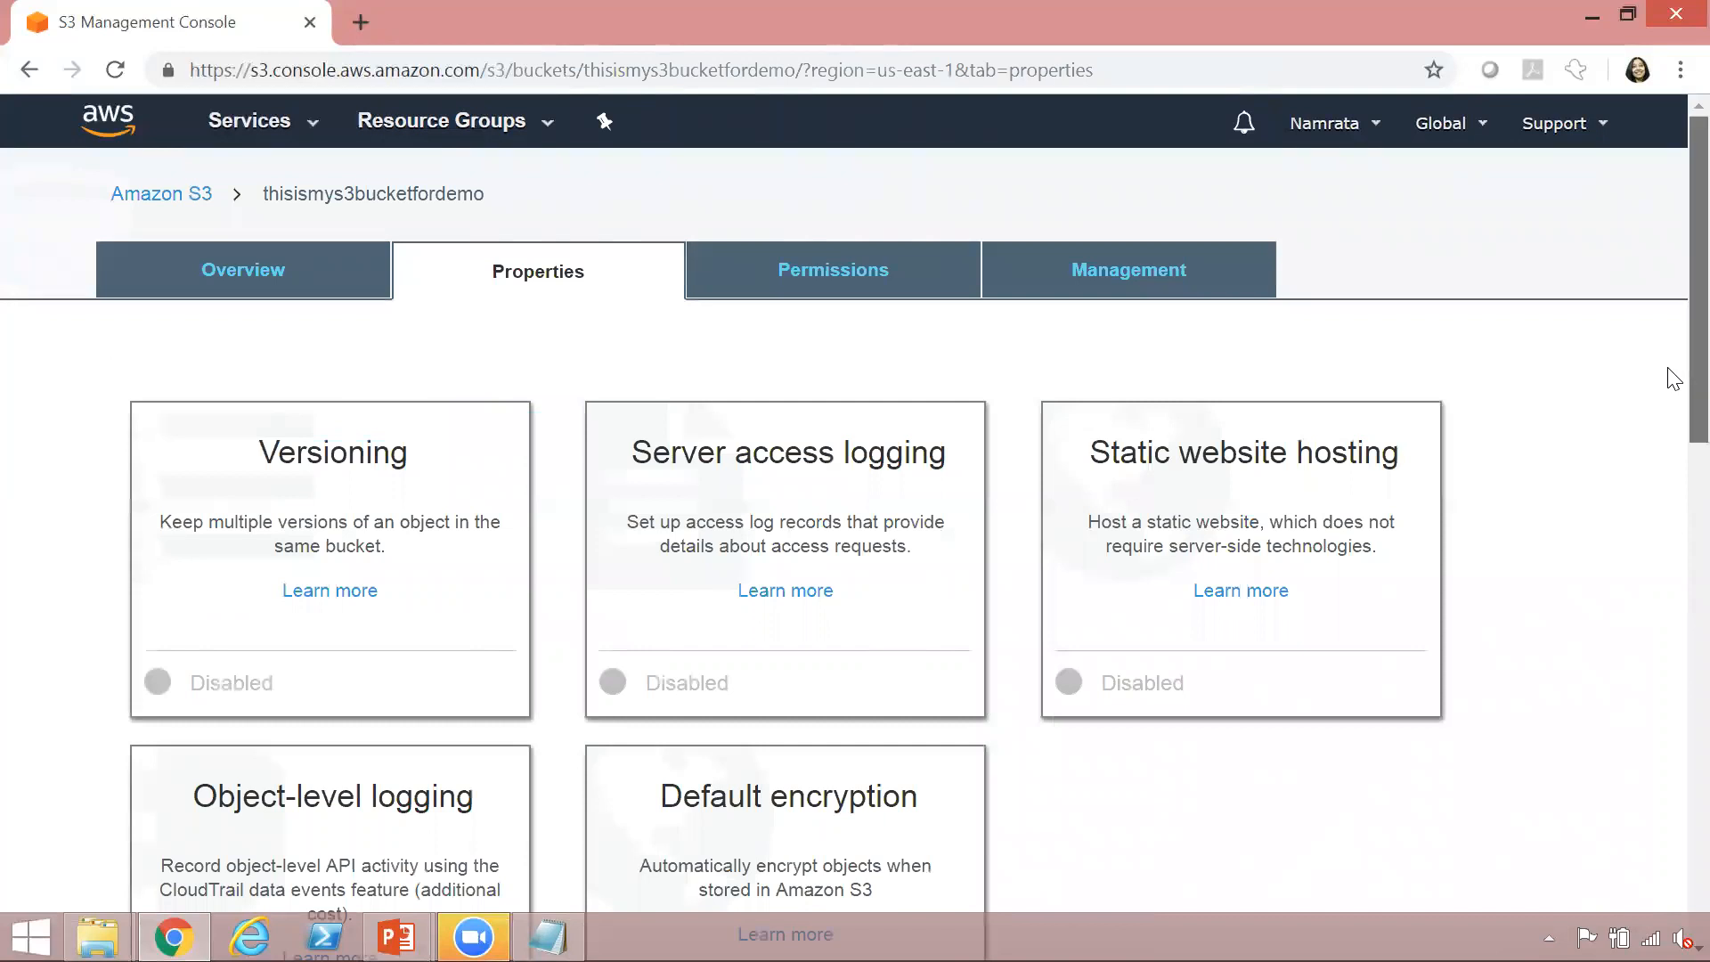
scroll(1668, 365, "down", 2)
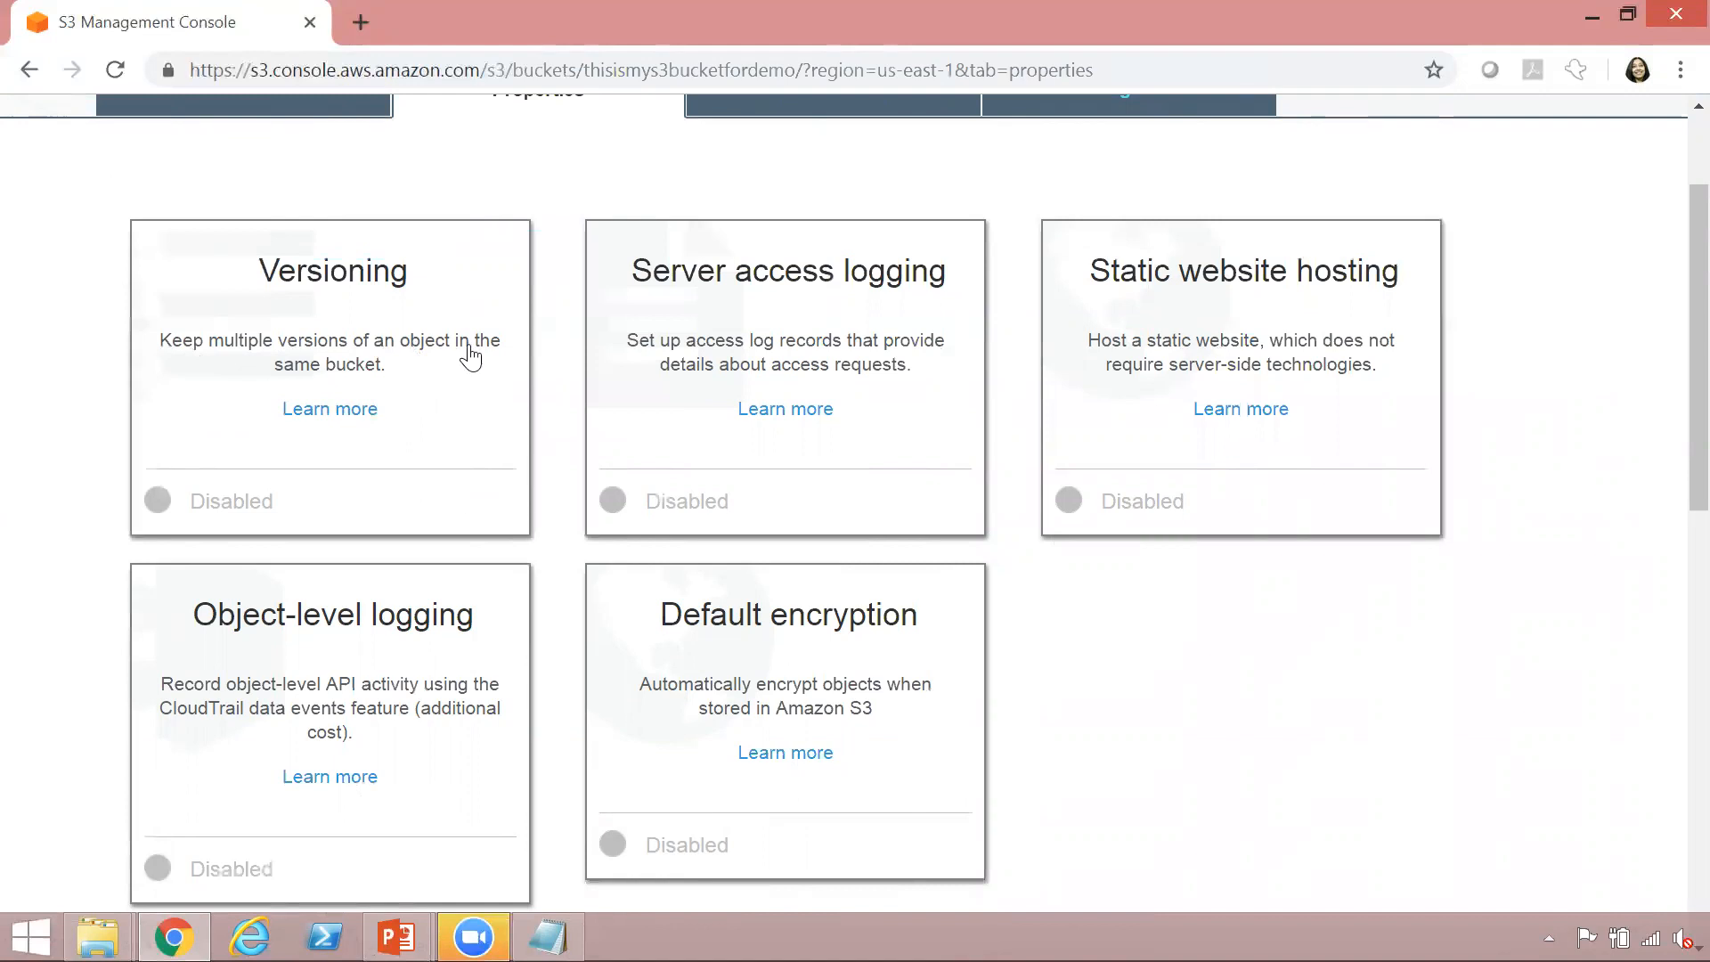
left_click(464, 426)
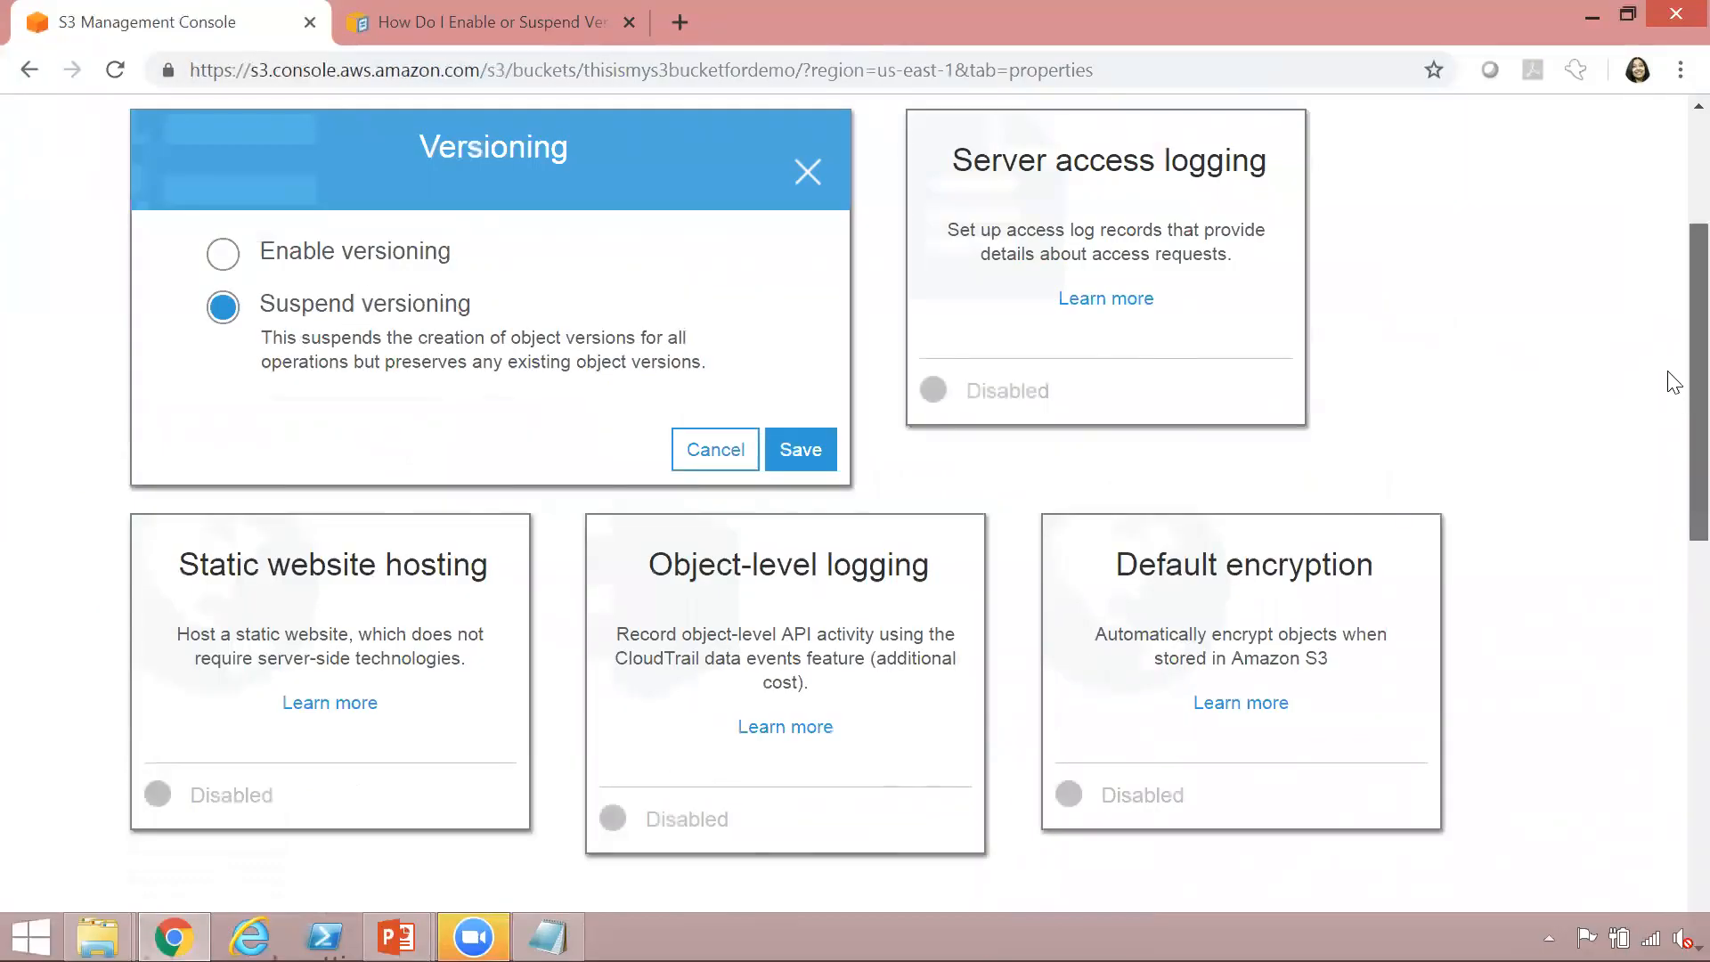
Save the bucket's Versioning settings with Suspend versioning selected
scroll(1668, 338, "up", 3)
scroll(1668, 329, "down", 1)
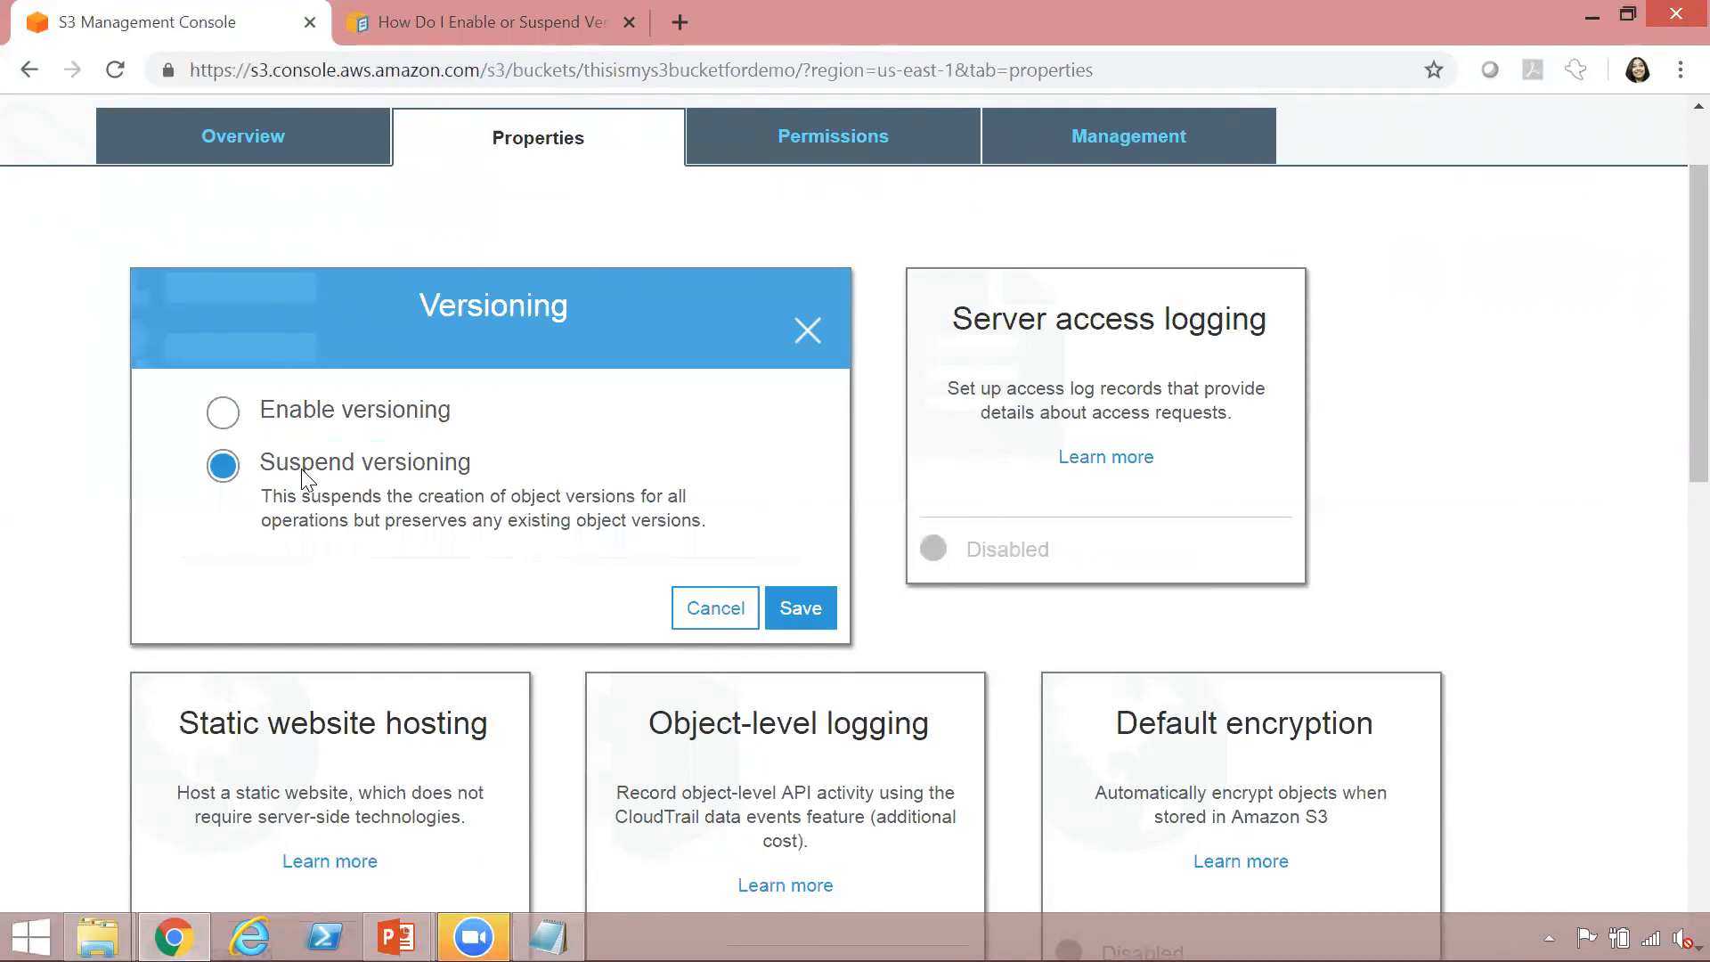
left_click(800, 609)
scroll(801, 614, "down", 2)
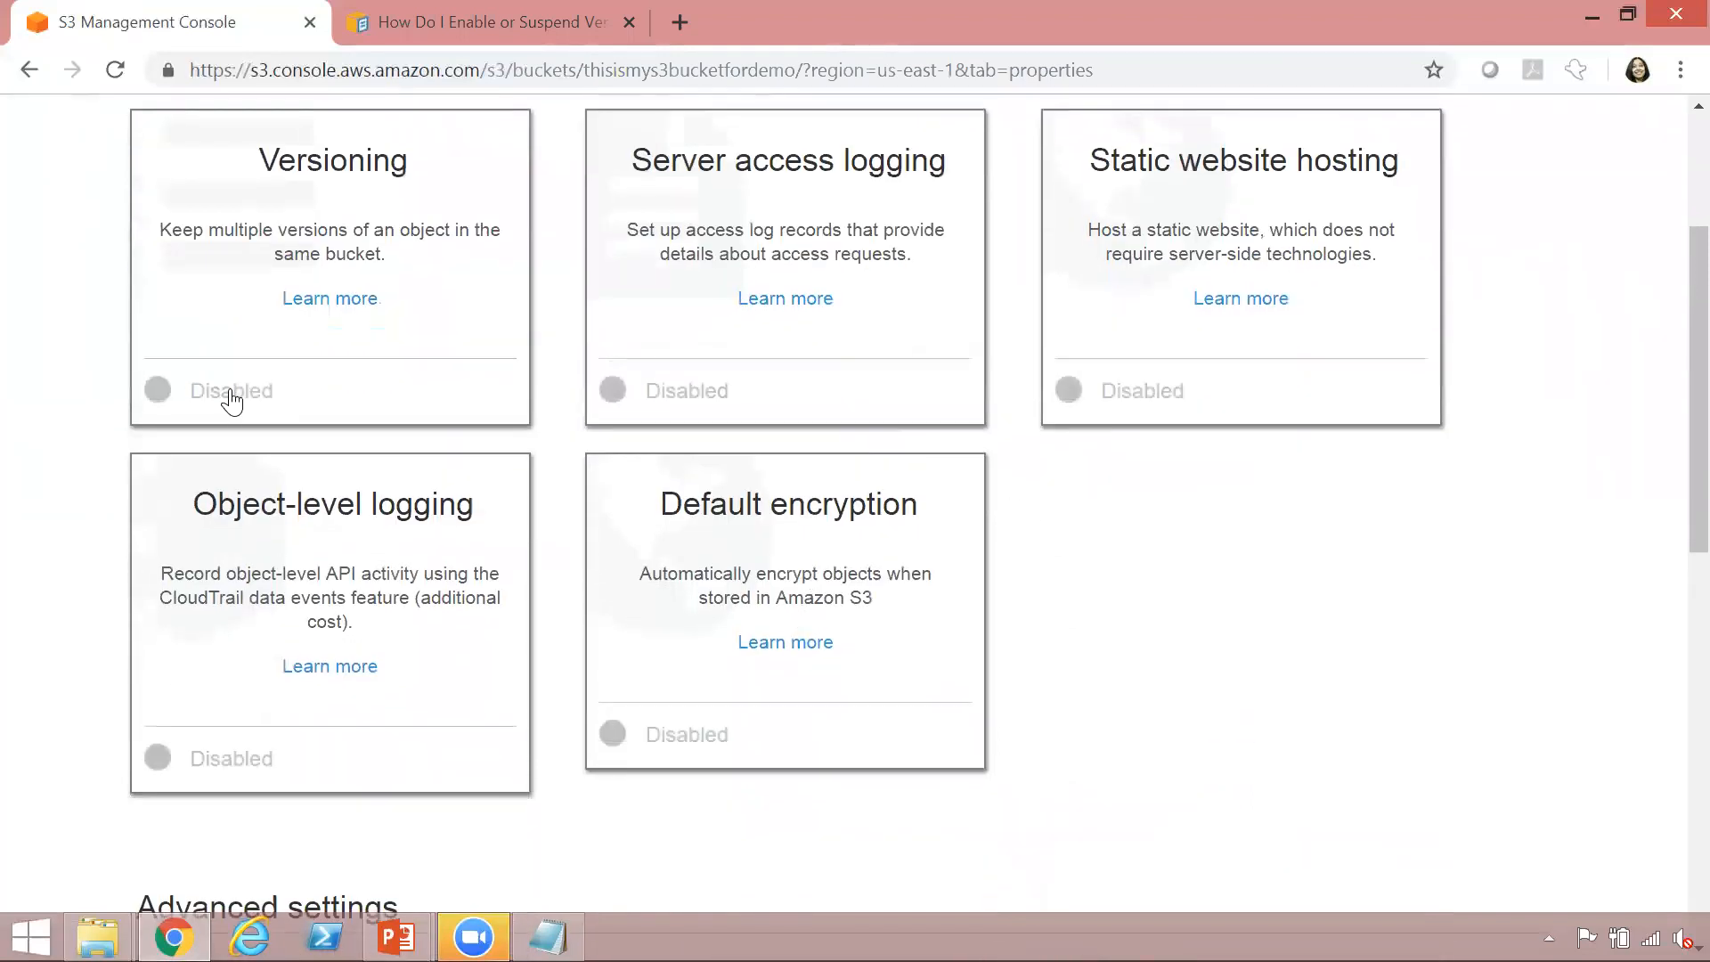
Reopen the Versioning settings, choose Enable versioning and save the change
left_click(301, 237)
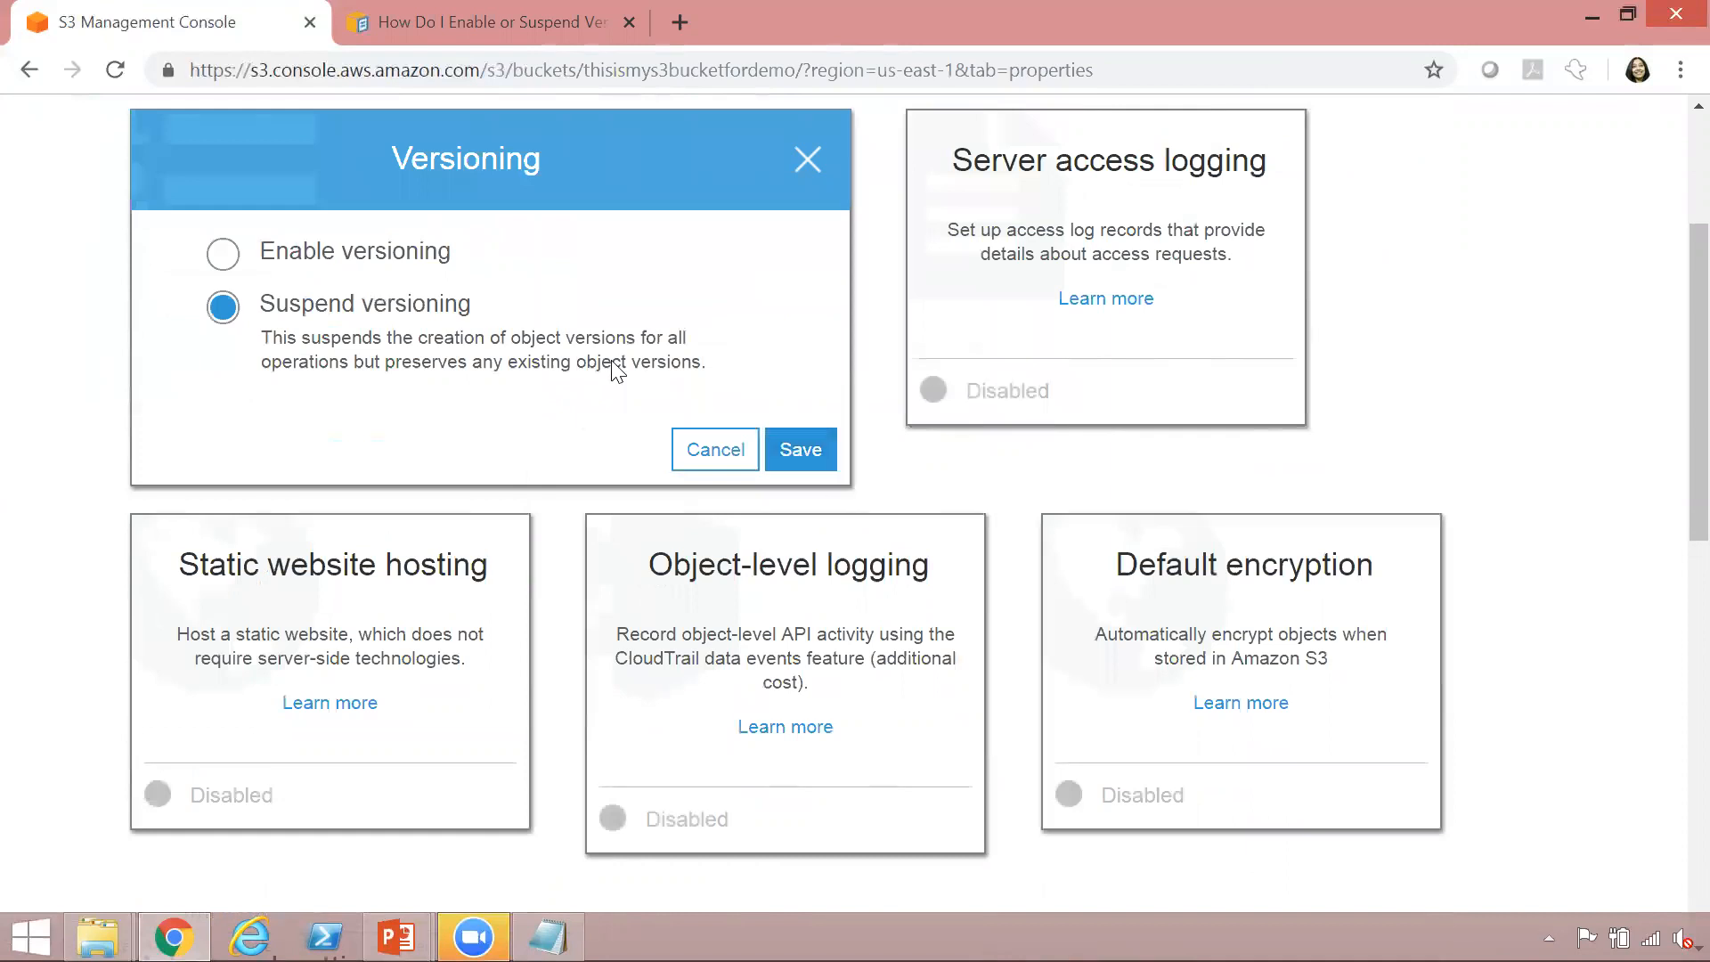
left_click(224, 259)
left_click(812, 452)
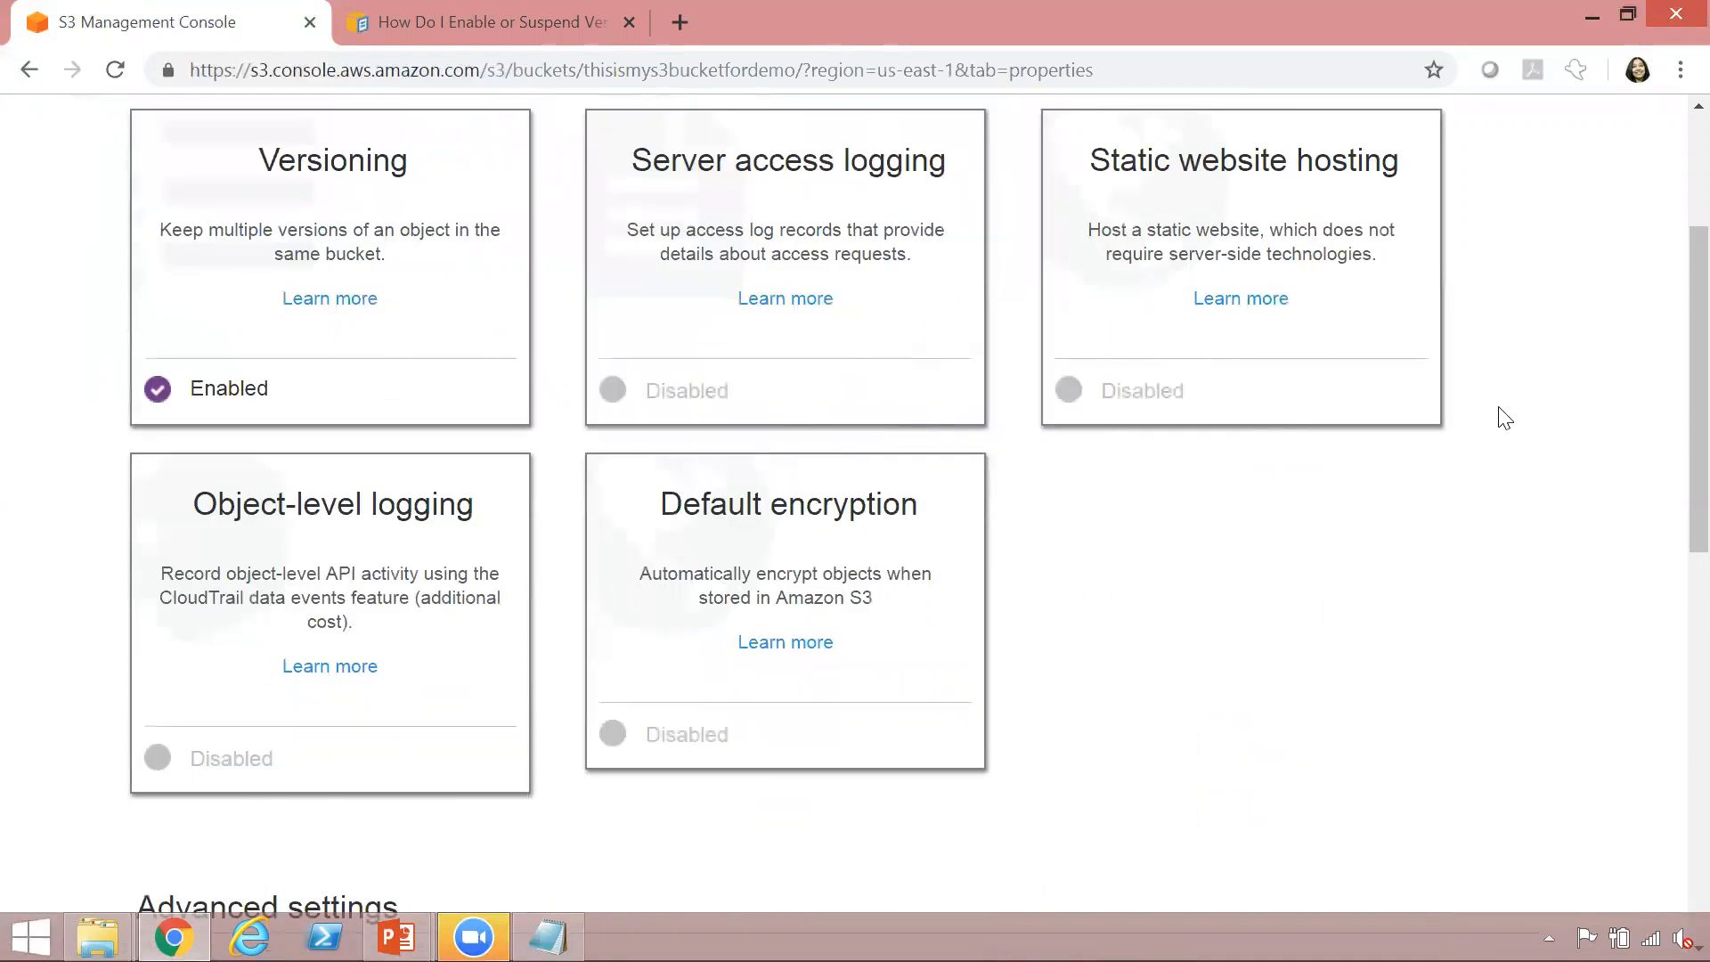
Go back to the list of S3 buckets and open the contents of thisismys3bucketfordemo
left_click_drag(1694, 425, 1694, 376)
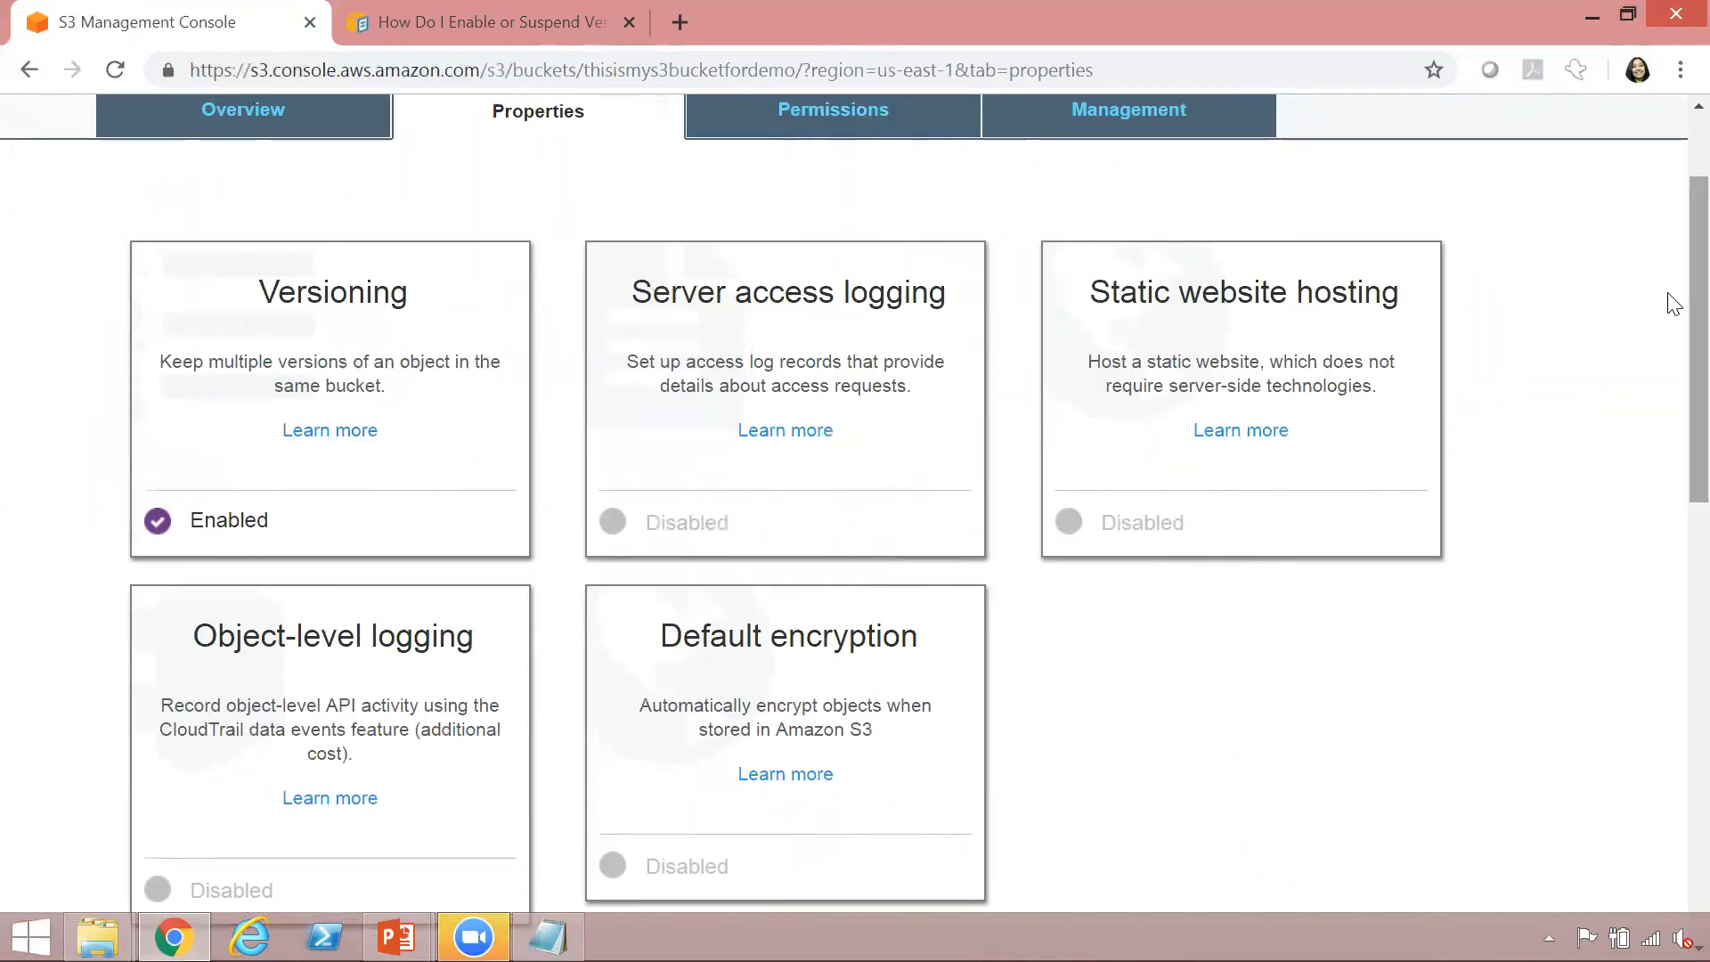
scroll(1674, 302, "up", 2)
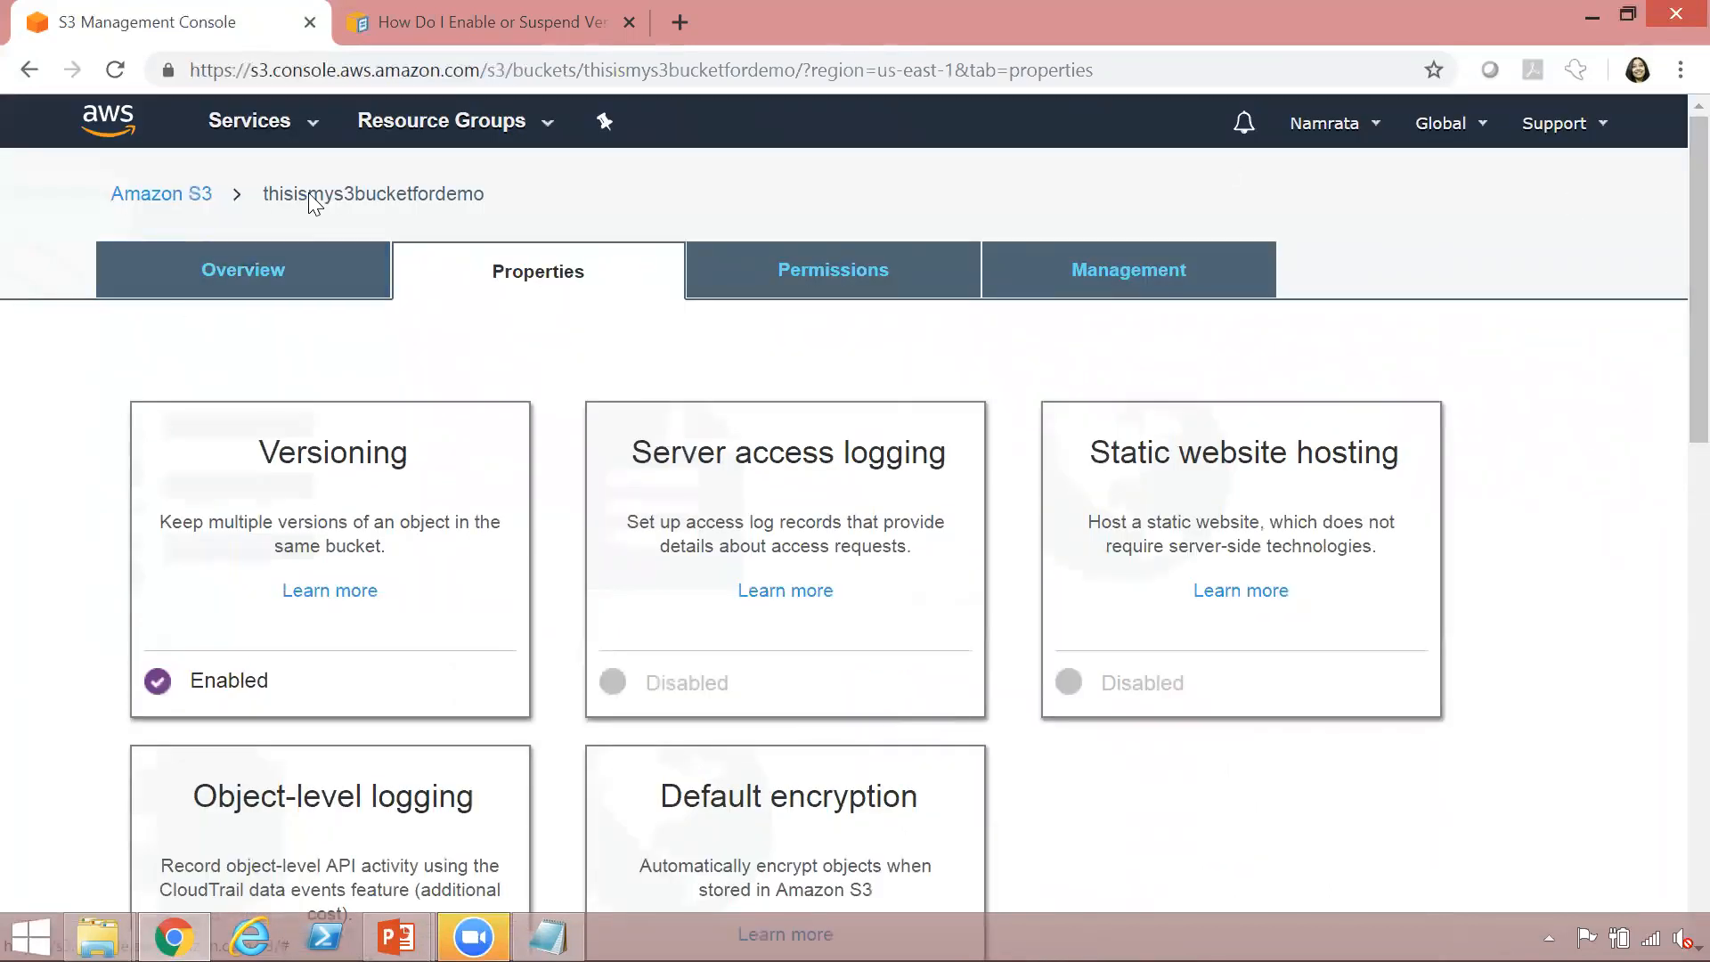
left_click(172, 204)
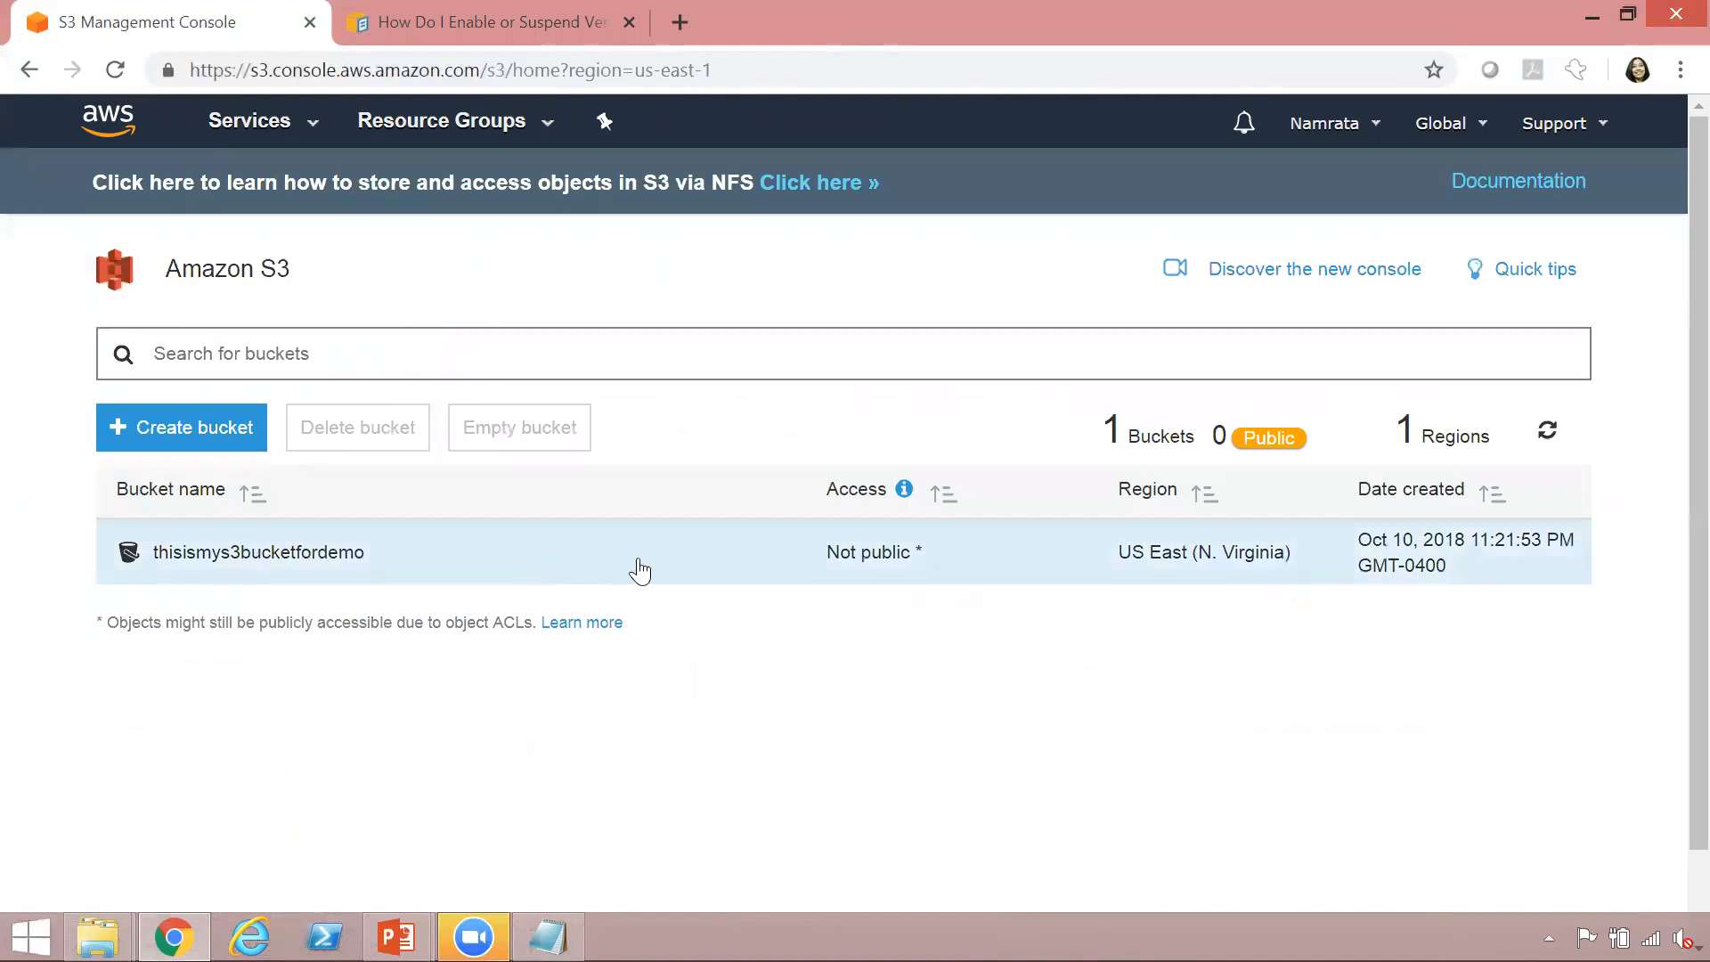
left_click(472, 570)
left_click(344, 558)
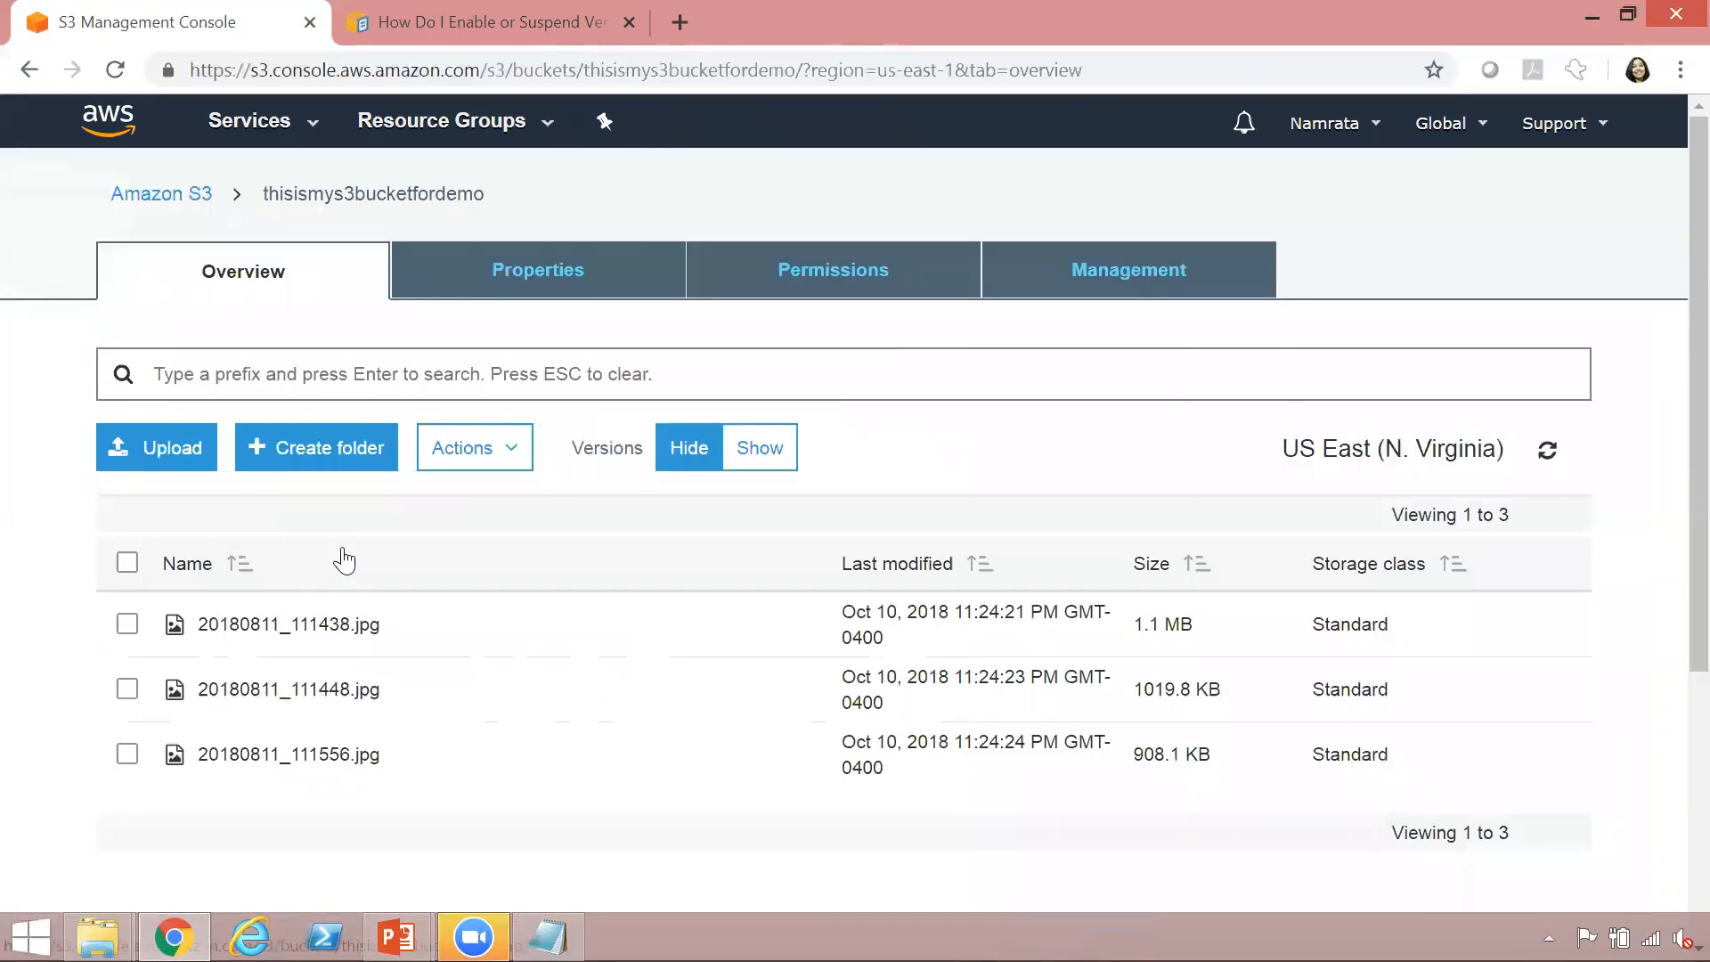
Start another upload to the bucket and add 20180811_111438.jpg and 20180811_111448.jpg from the Pics folder
scroll(1670, 356, "down", 2)
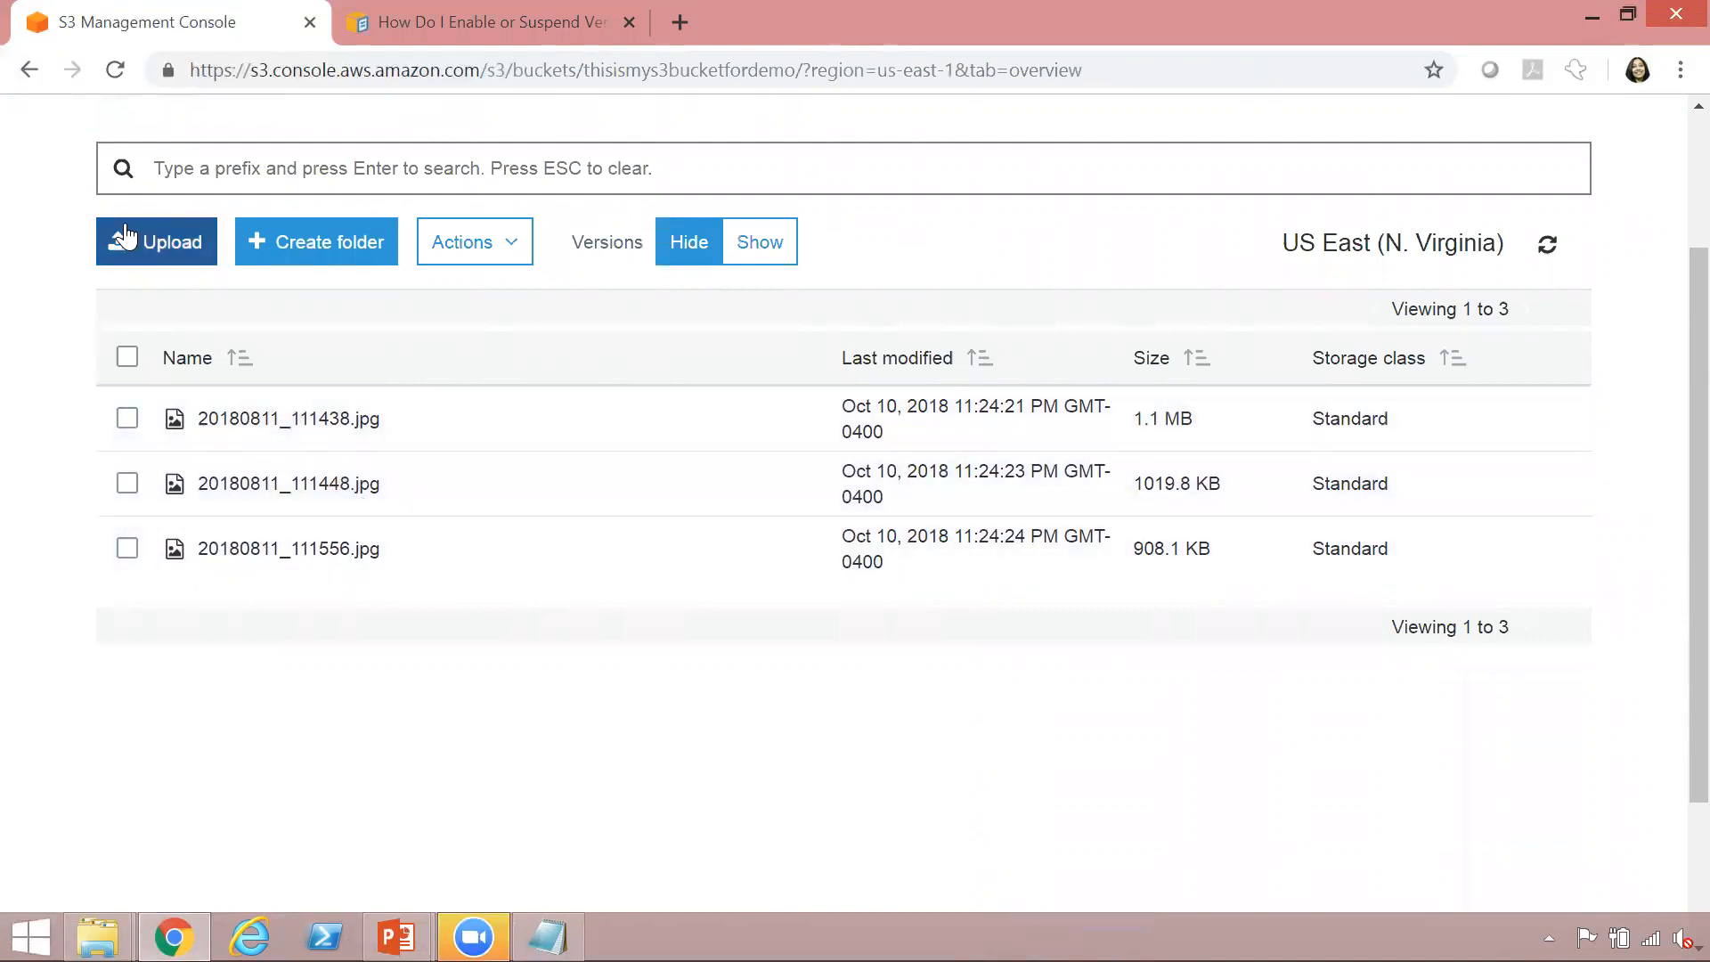
left_click(125, 234)
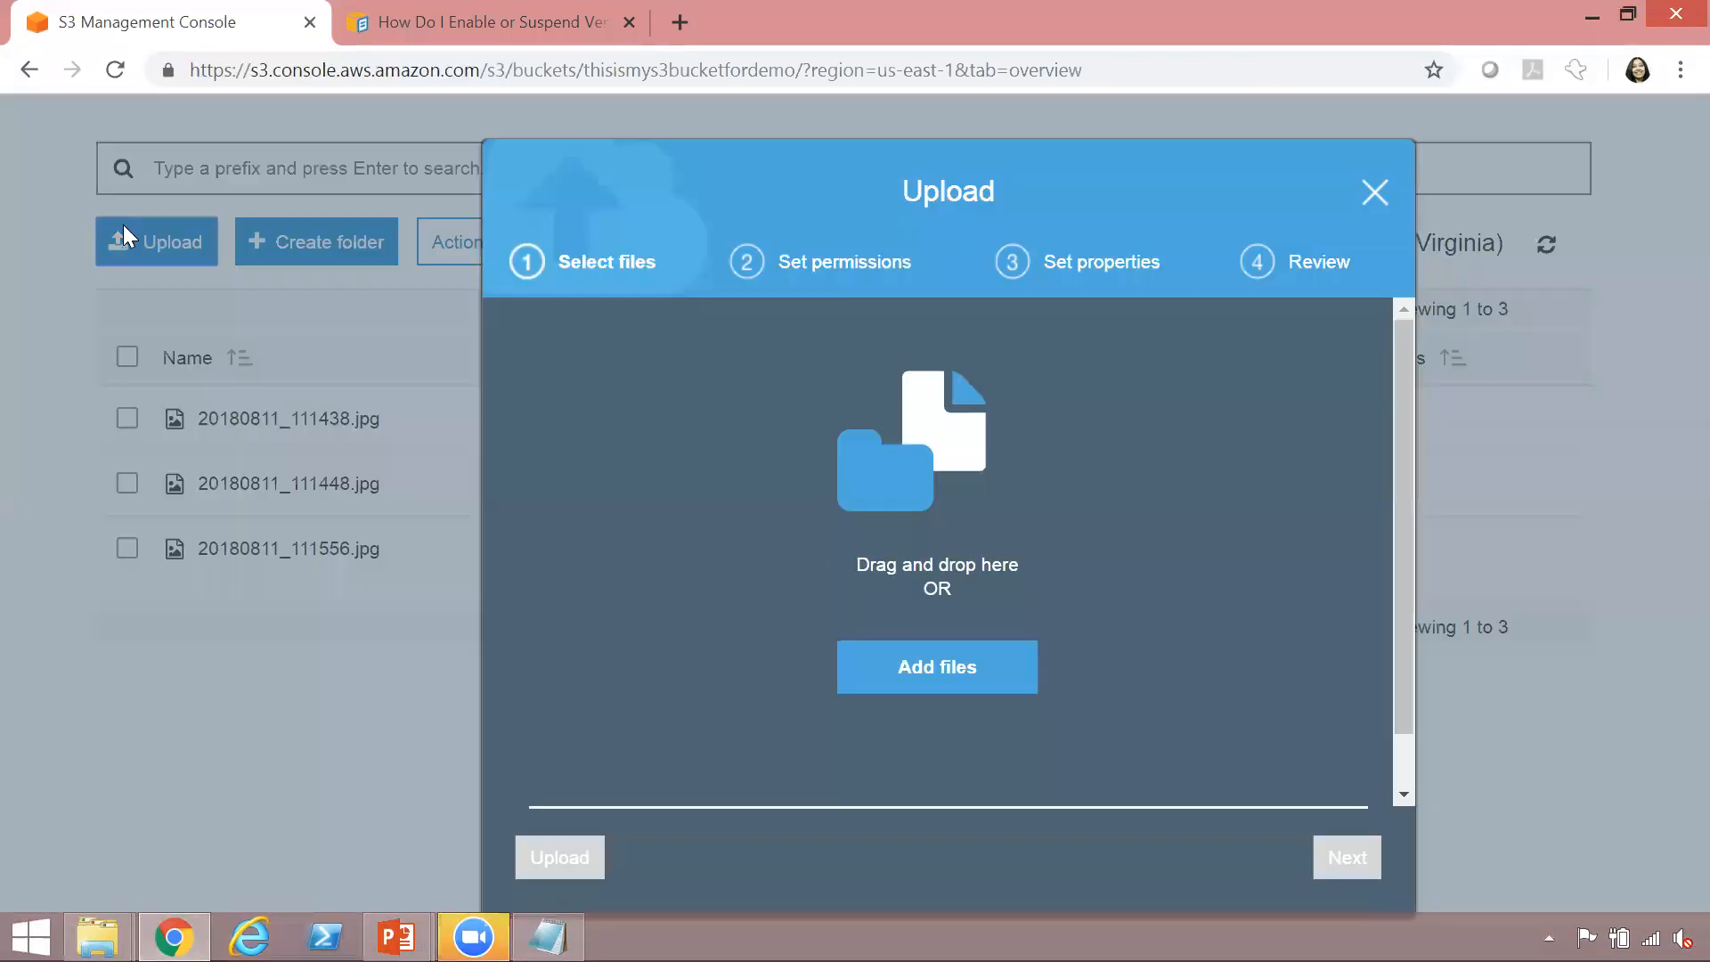
left_click(938, 667)
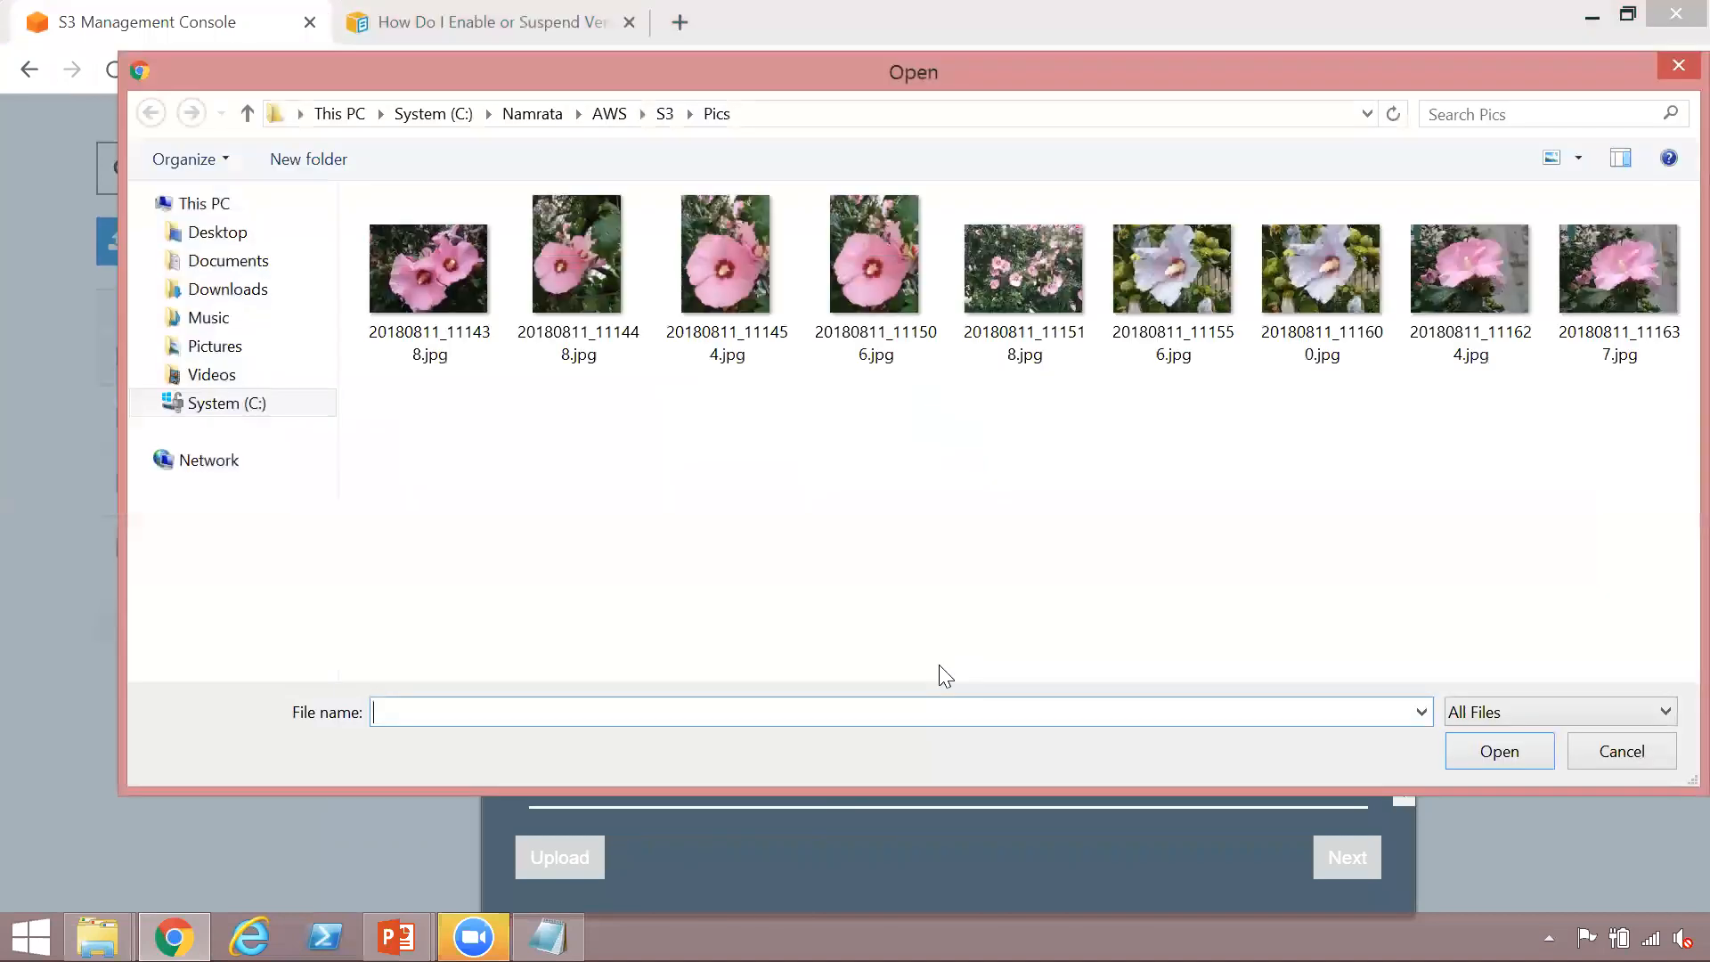
left_click(433, 369)
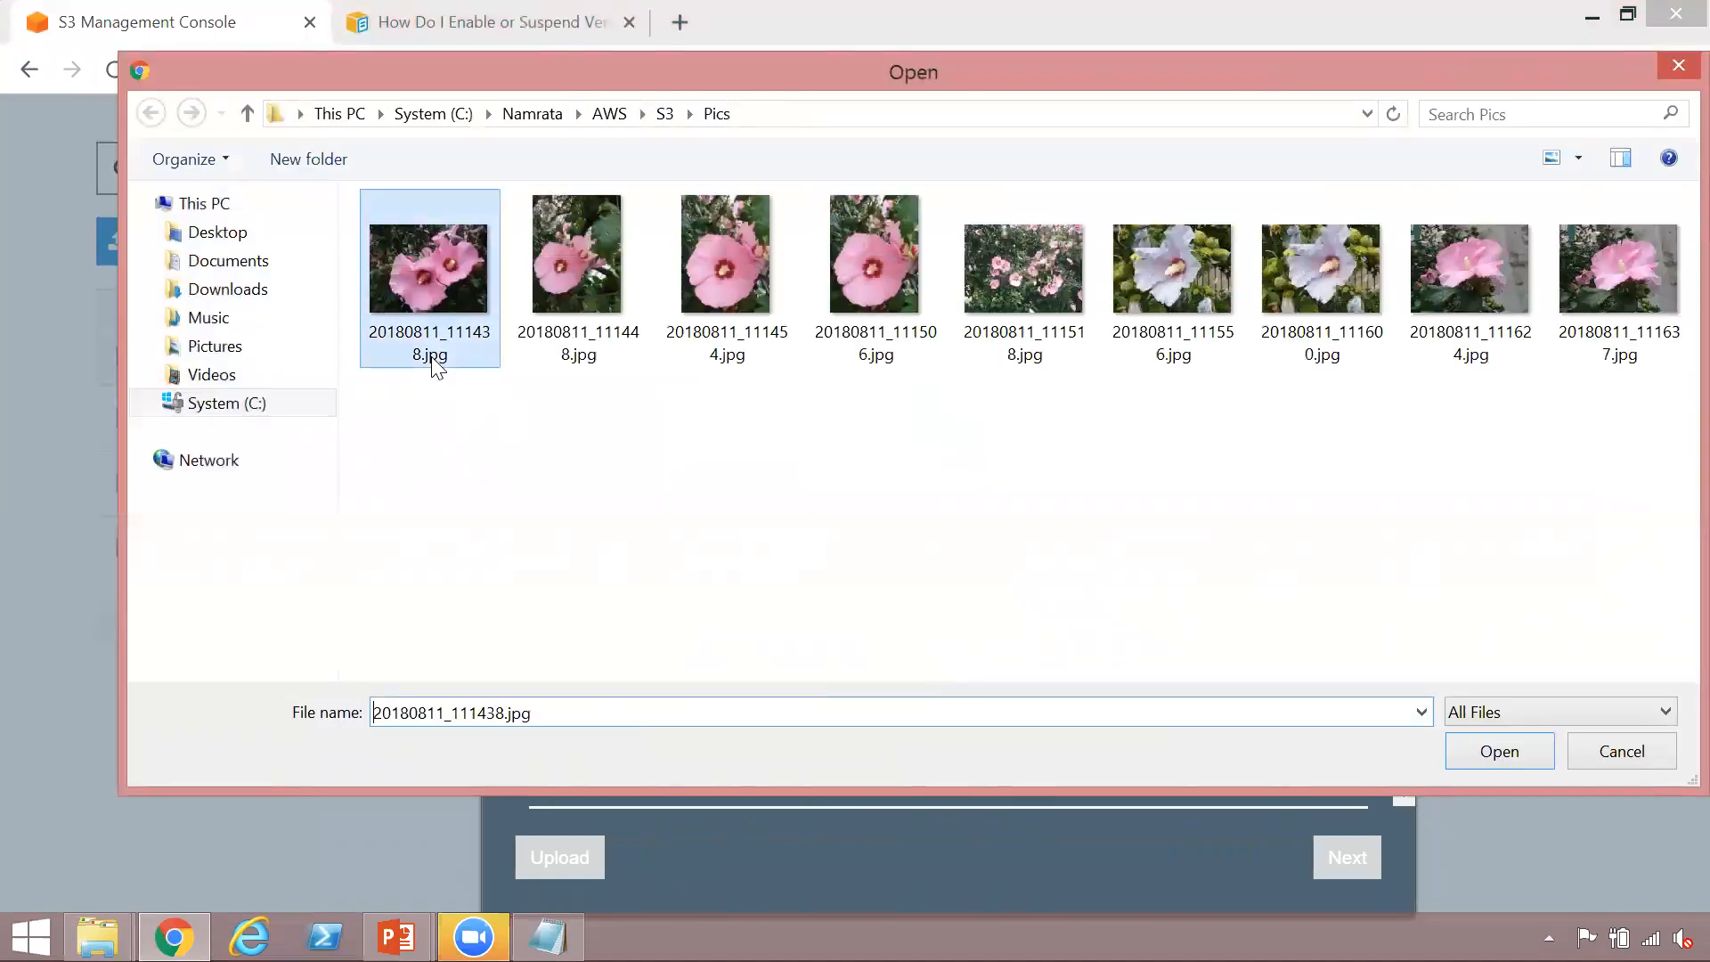
left_click(579, 356, "ctrl")
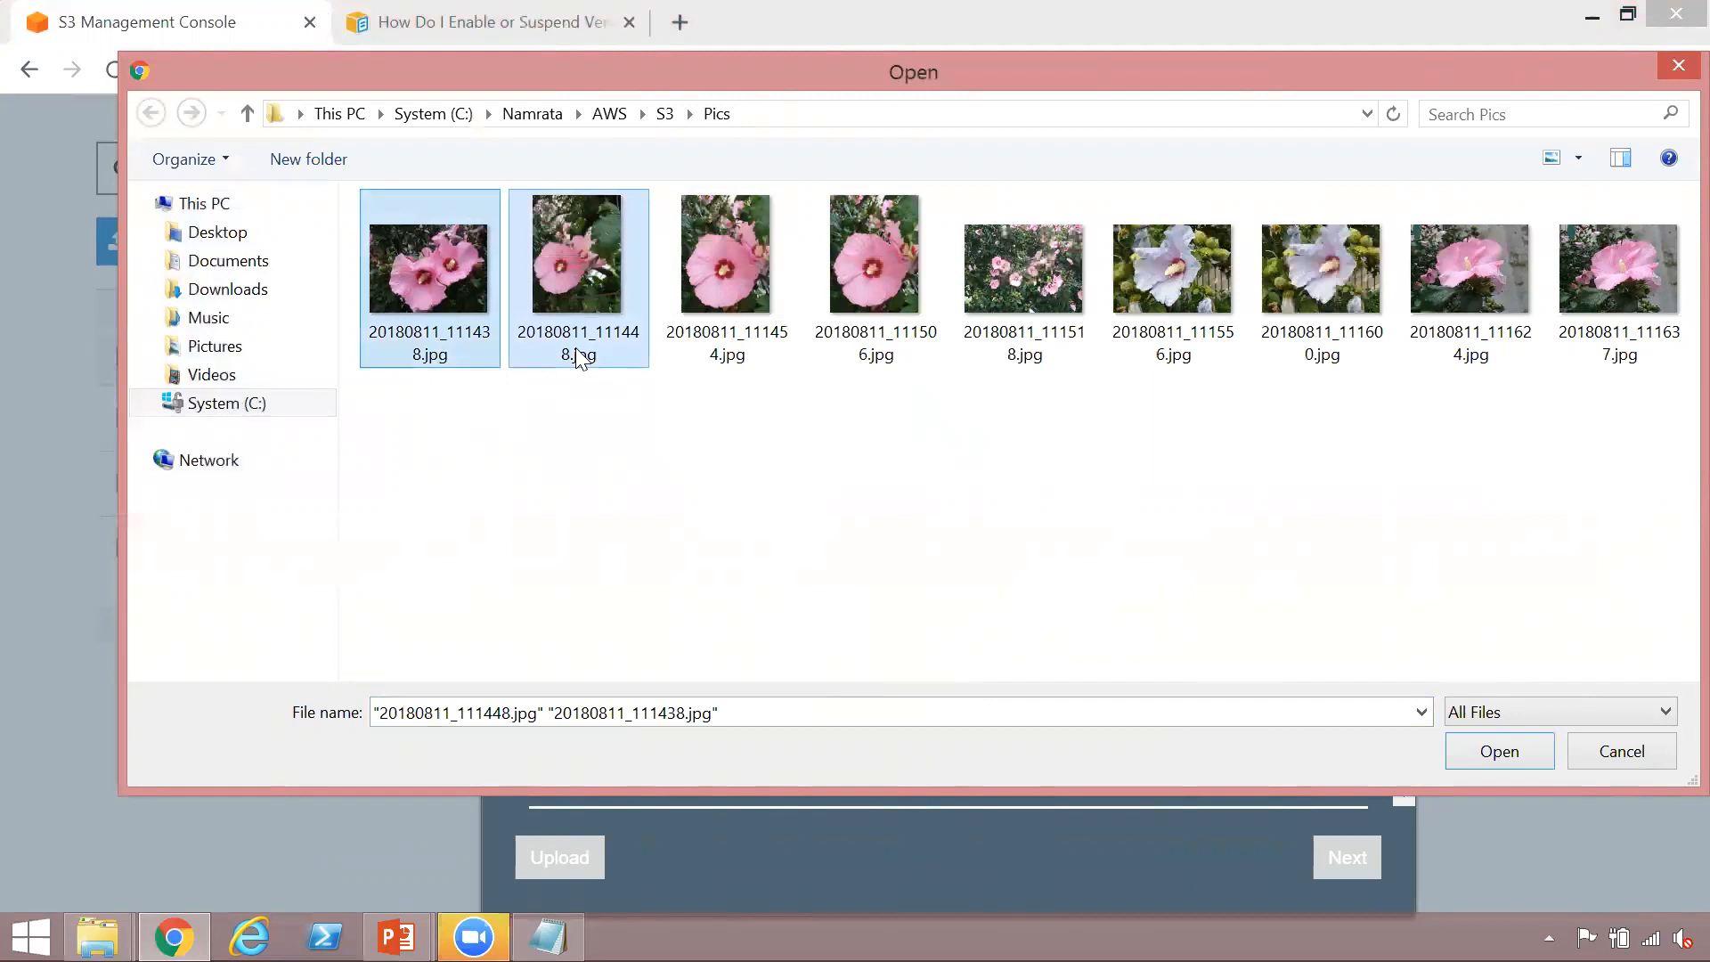
left_click(1499, 751)
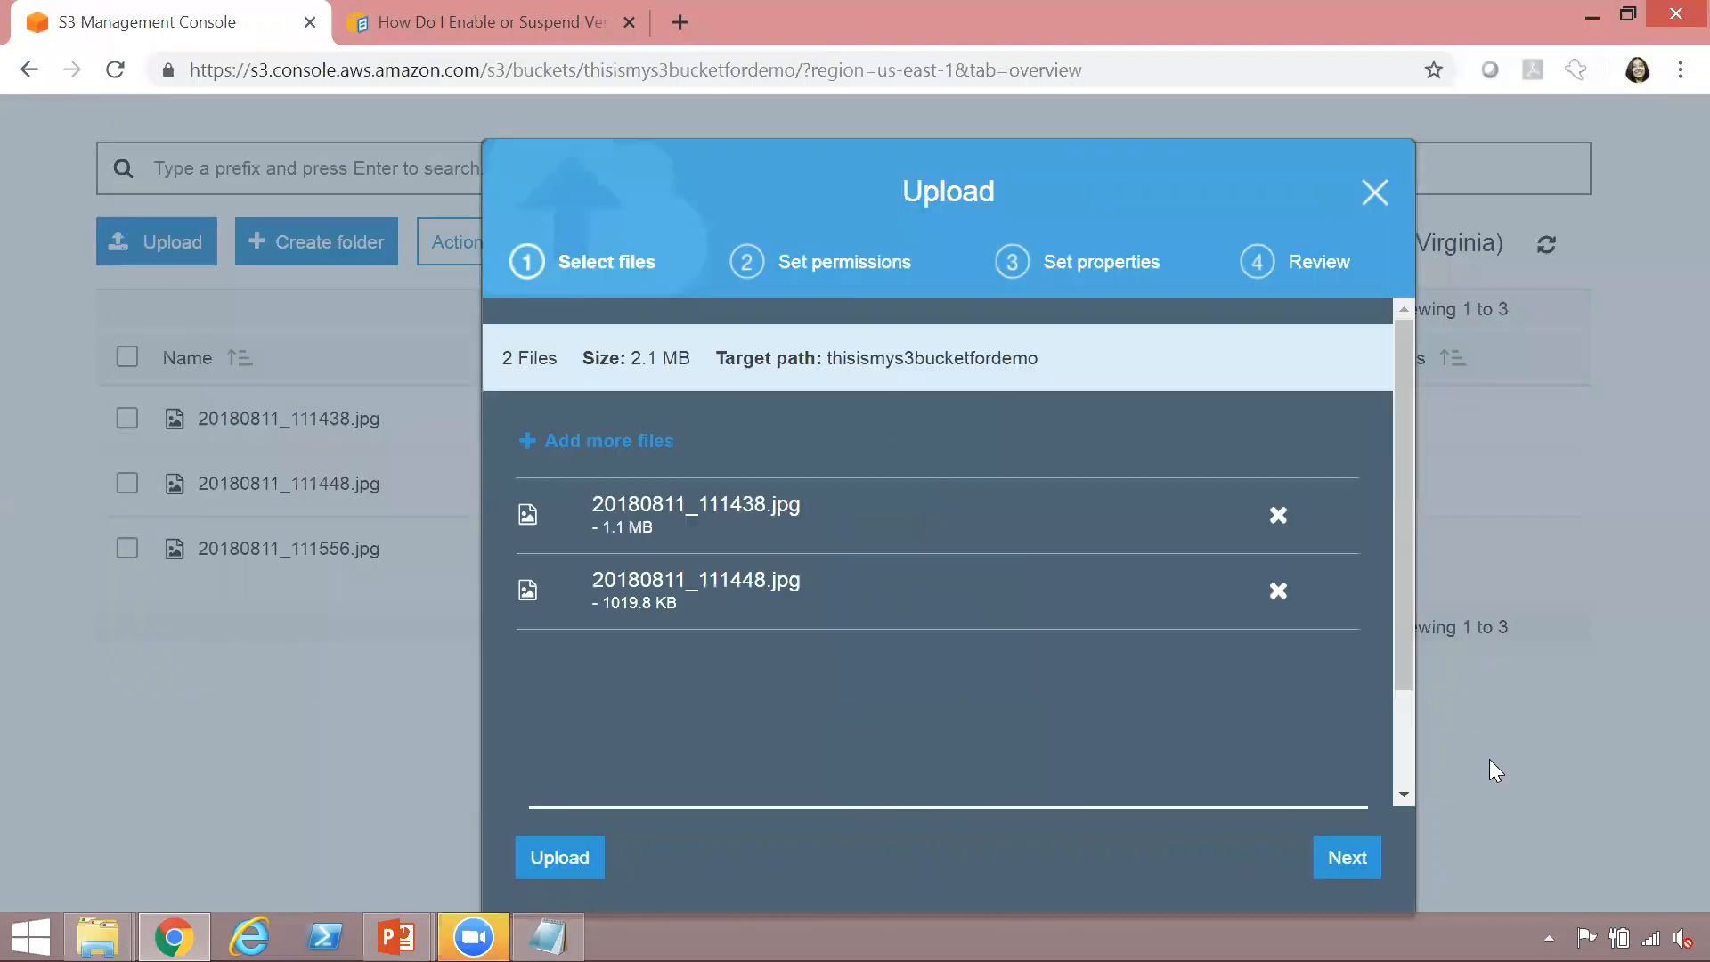
Keep the default permissions and properties for the two pictures and complete their upload
left_click(1346, 862)
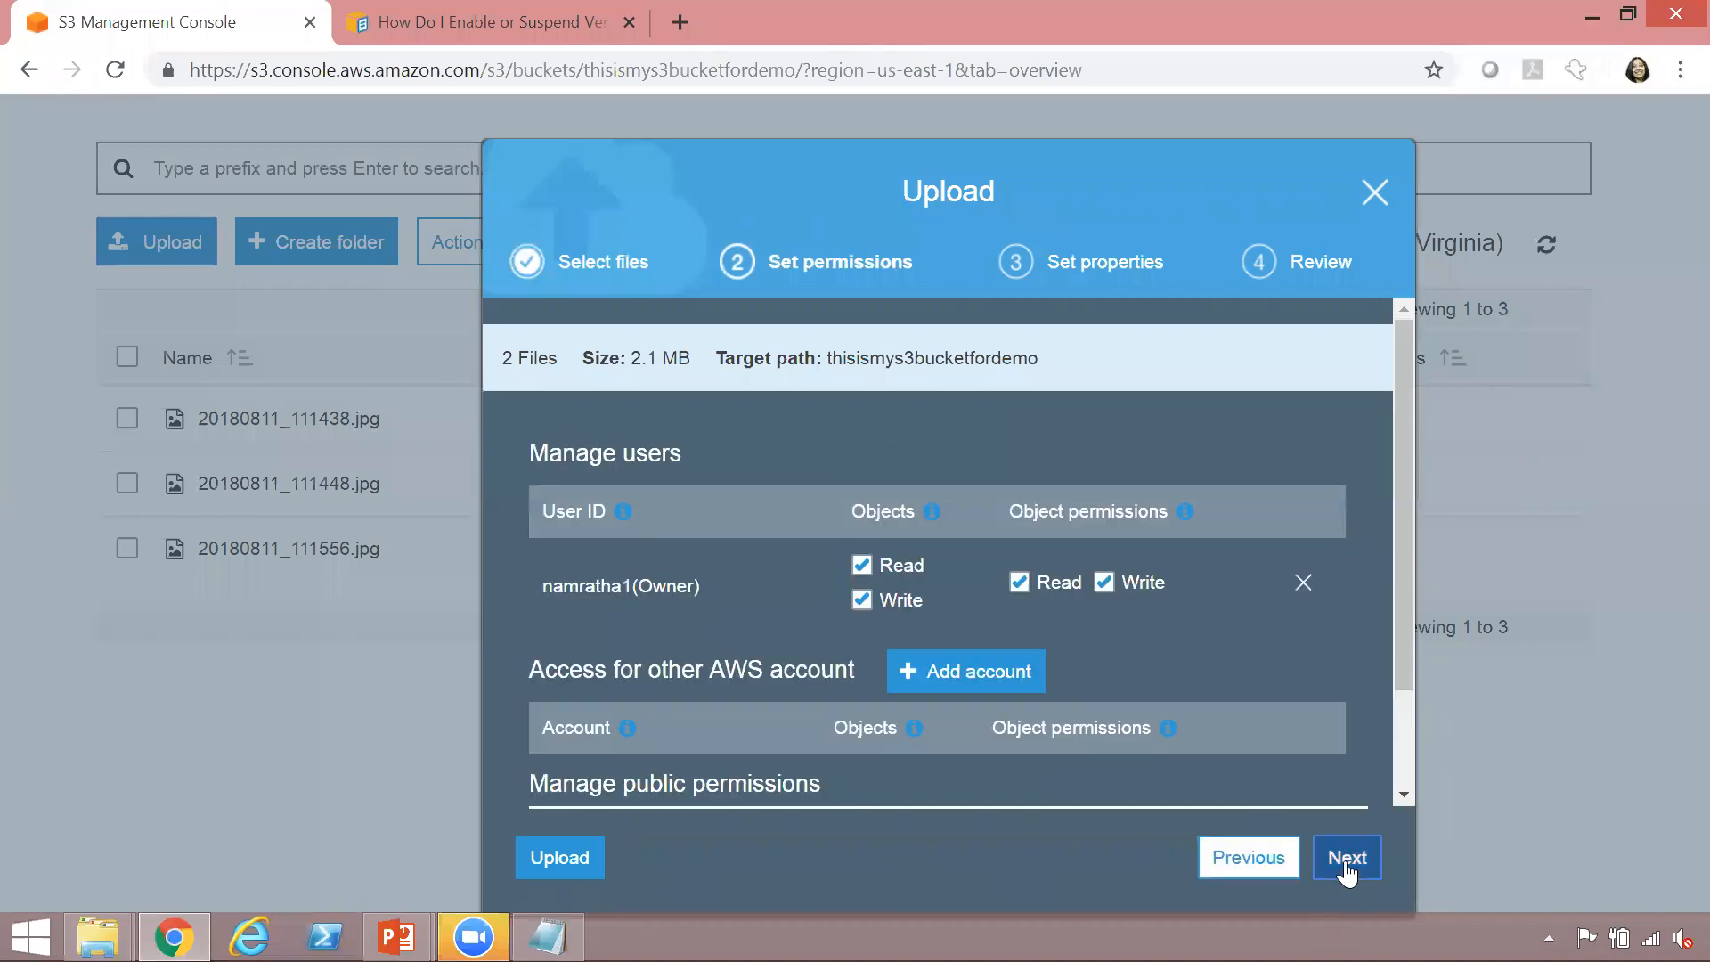
left_click(1345, 858)
left_click(1345, 860)
left_click(1345, 861)
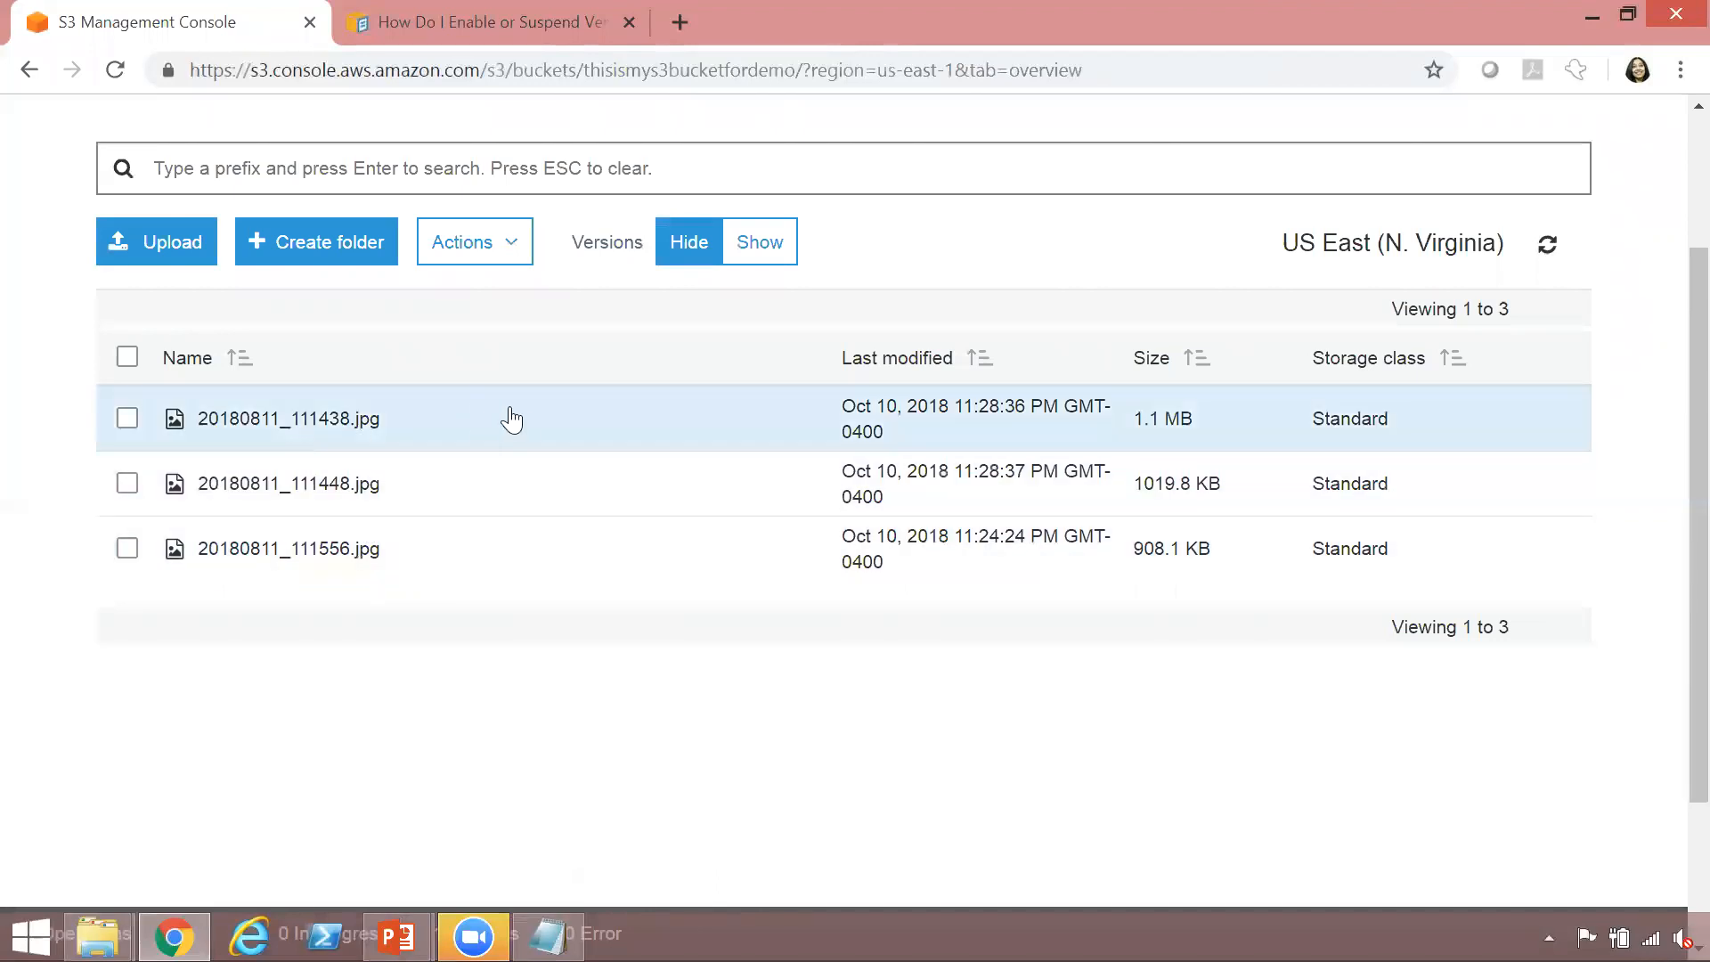
Show the list of versions of 20180811_111438.jpg and deselect the picture
left_click(127, 419)
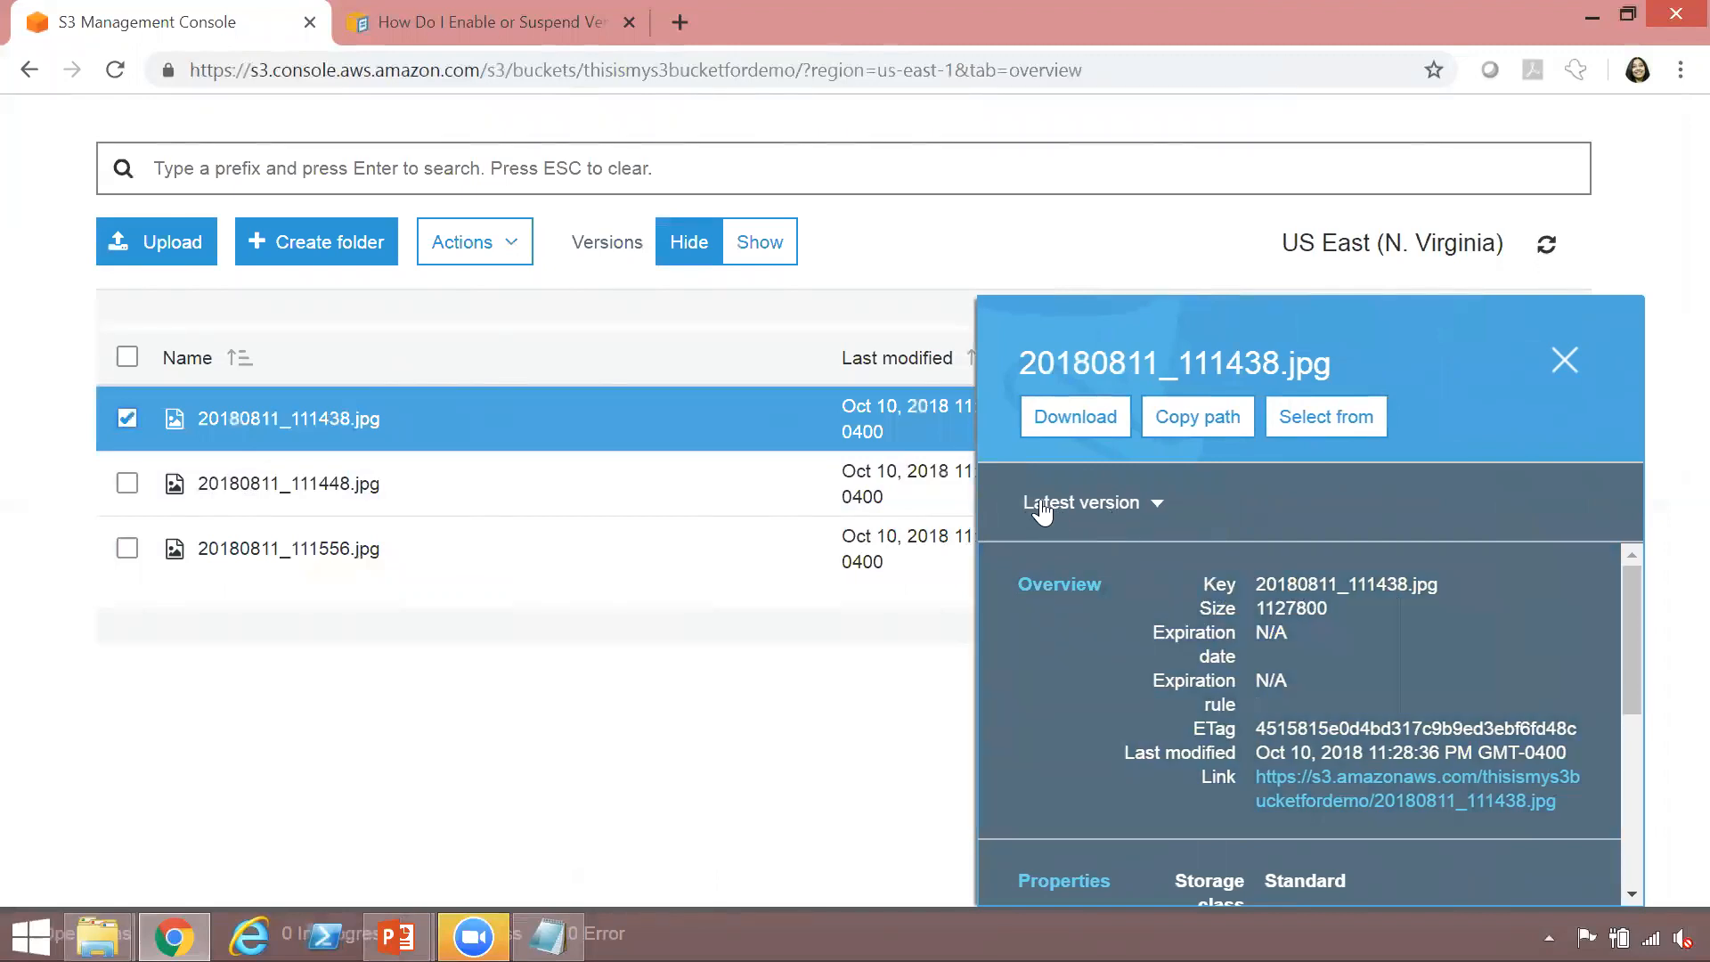
left_click(1157, 506)
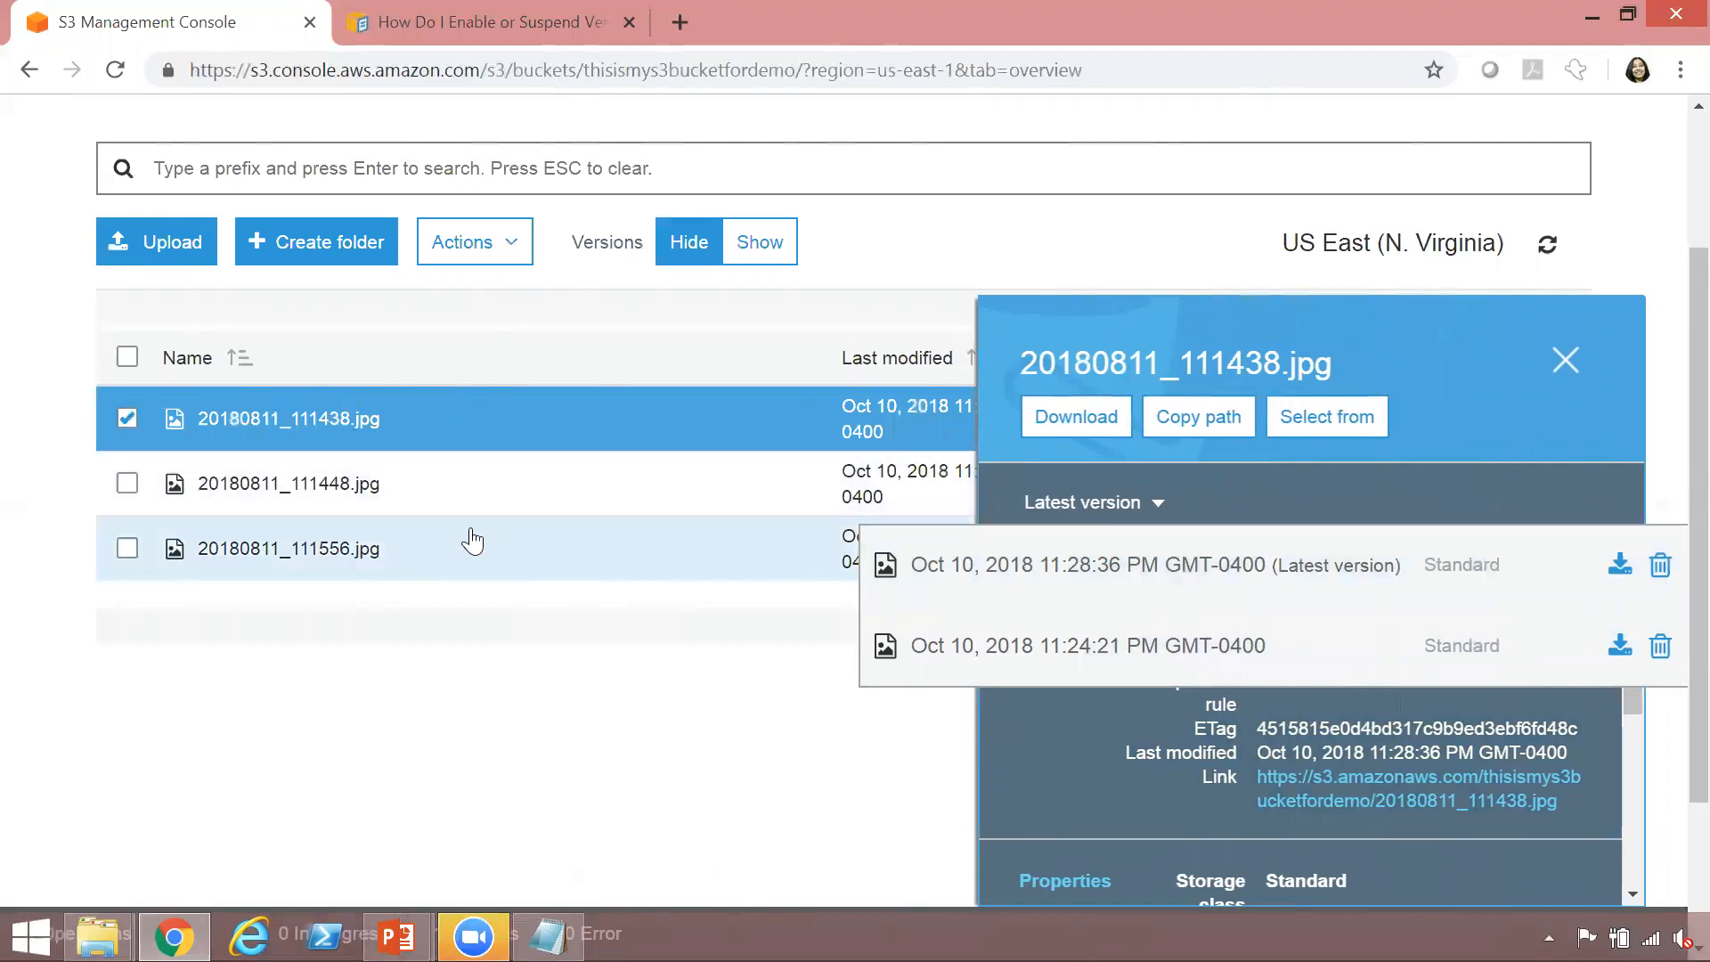
left_click(124, 426)
left_click(127, 418)
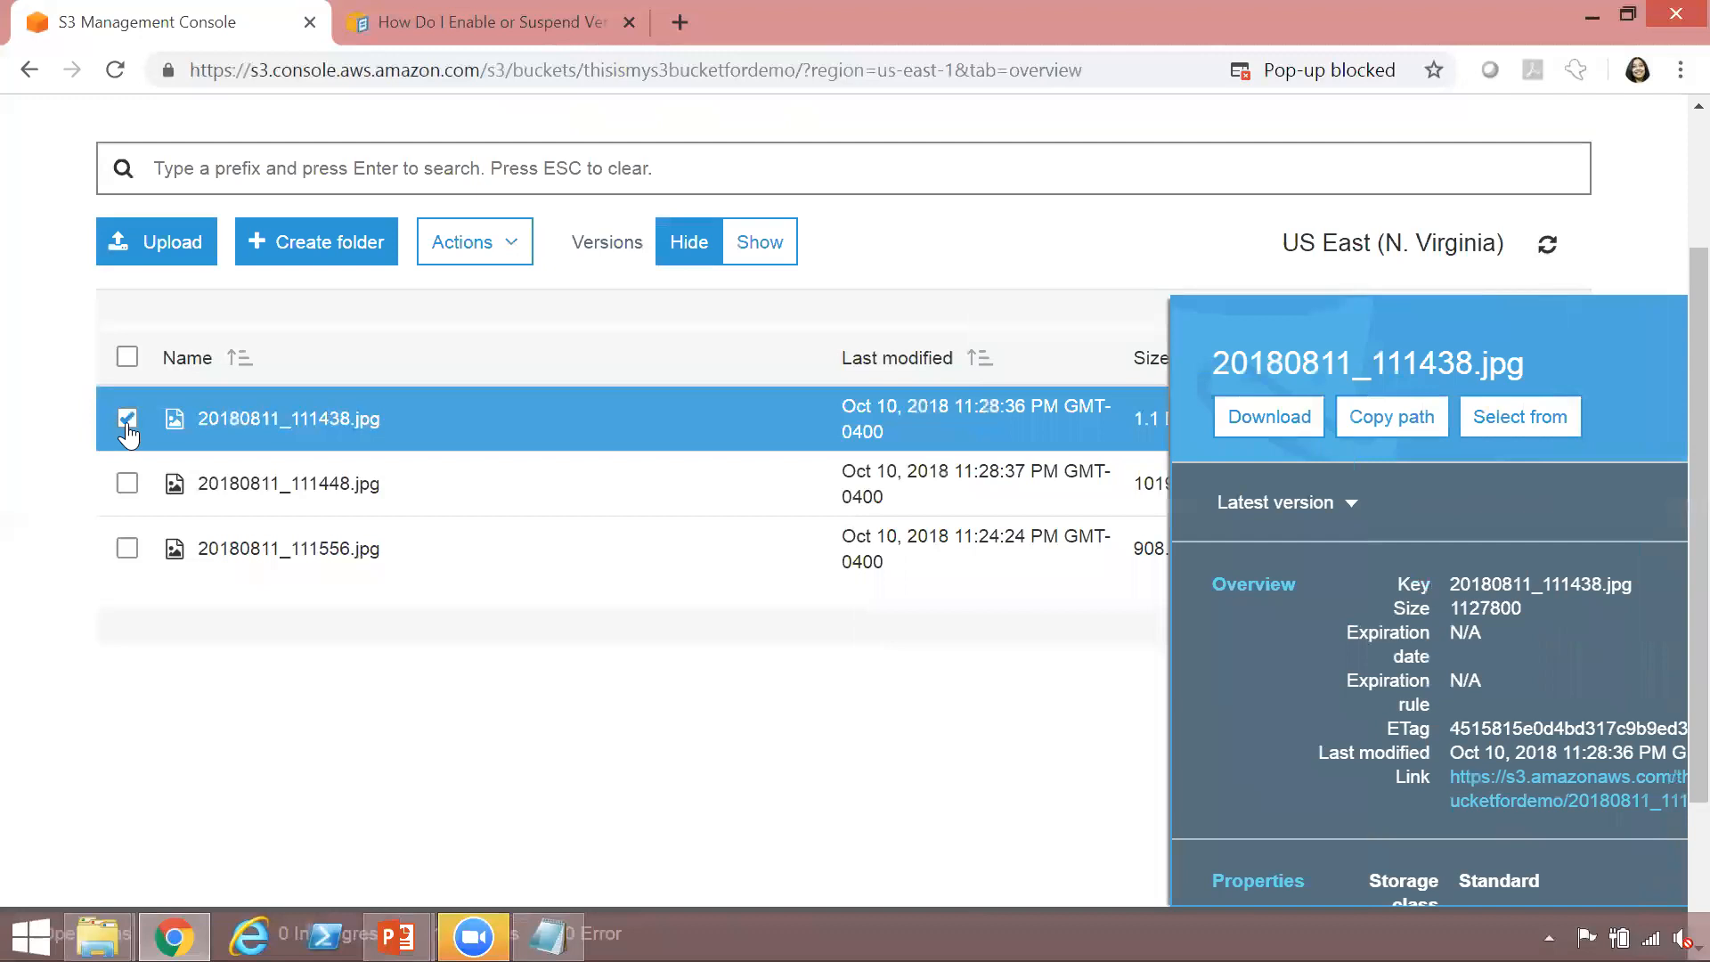
Show the list of versions of 20180811_111556.jpg for comparison and deselect the picture
left_click(132, 547)
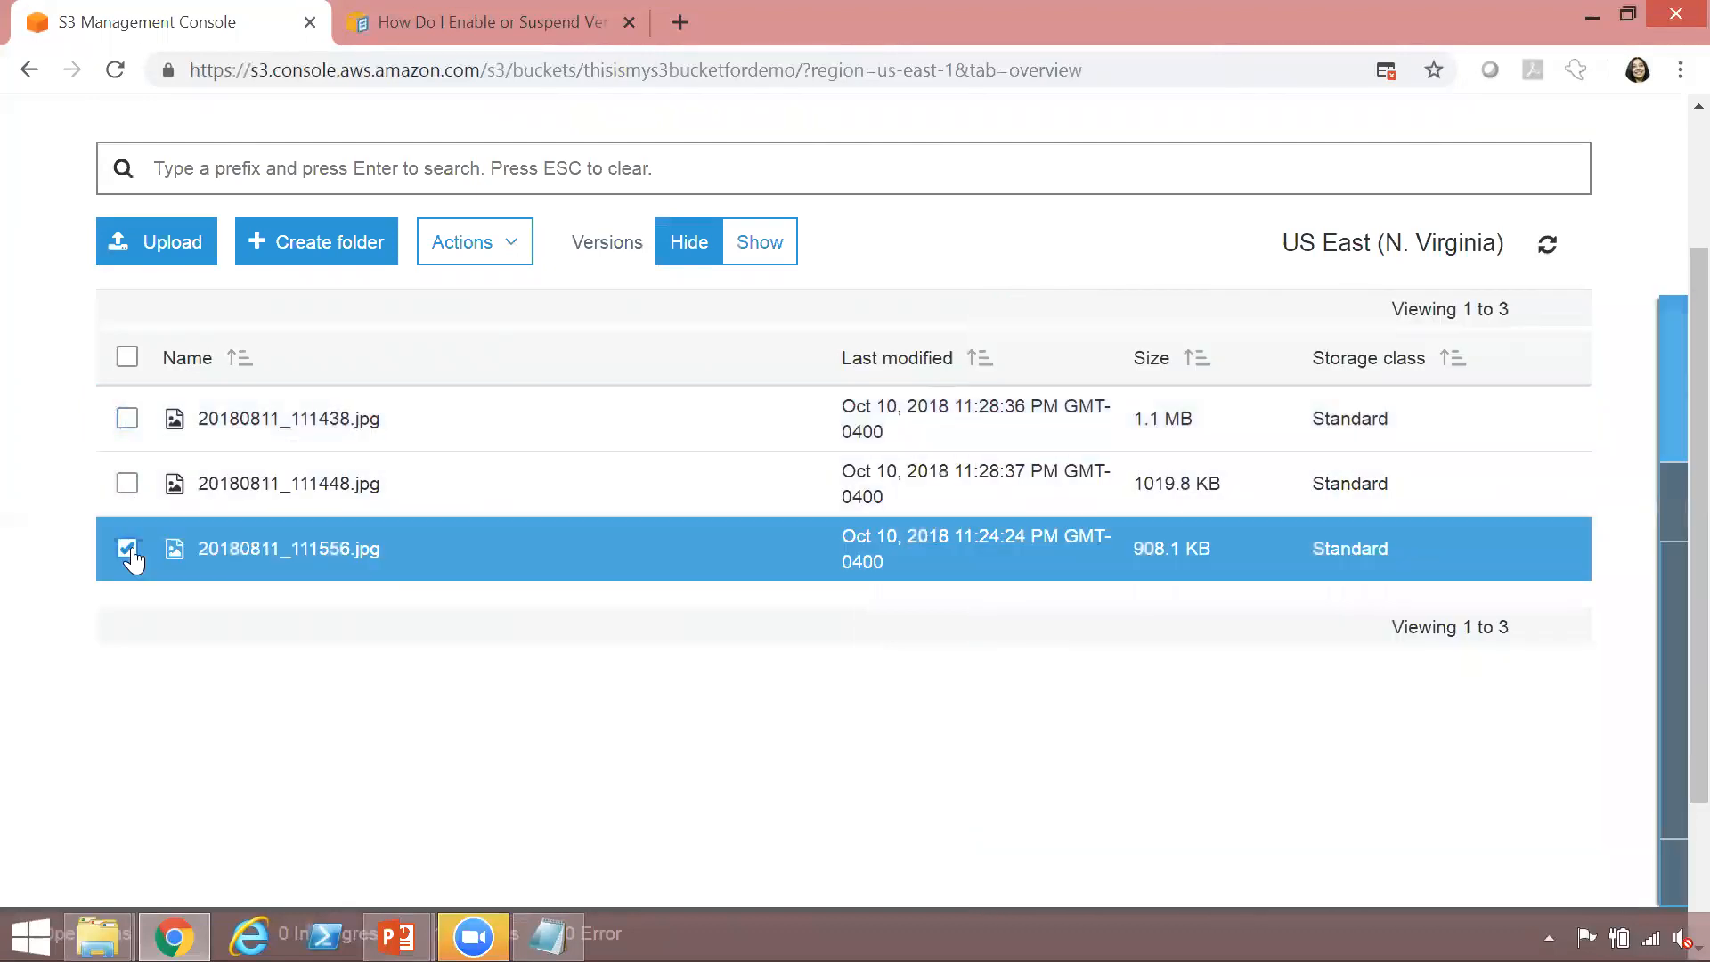
left_click(1155, 505)
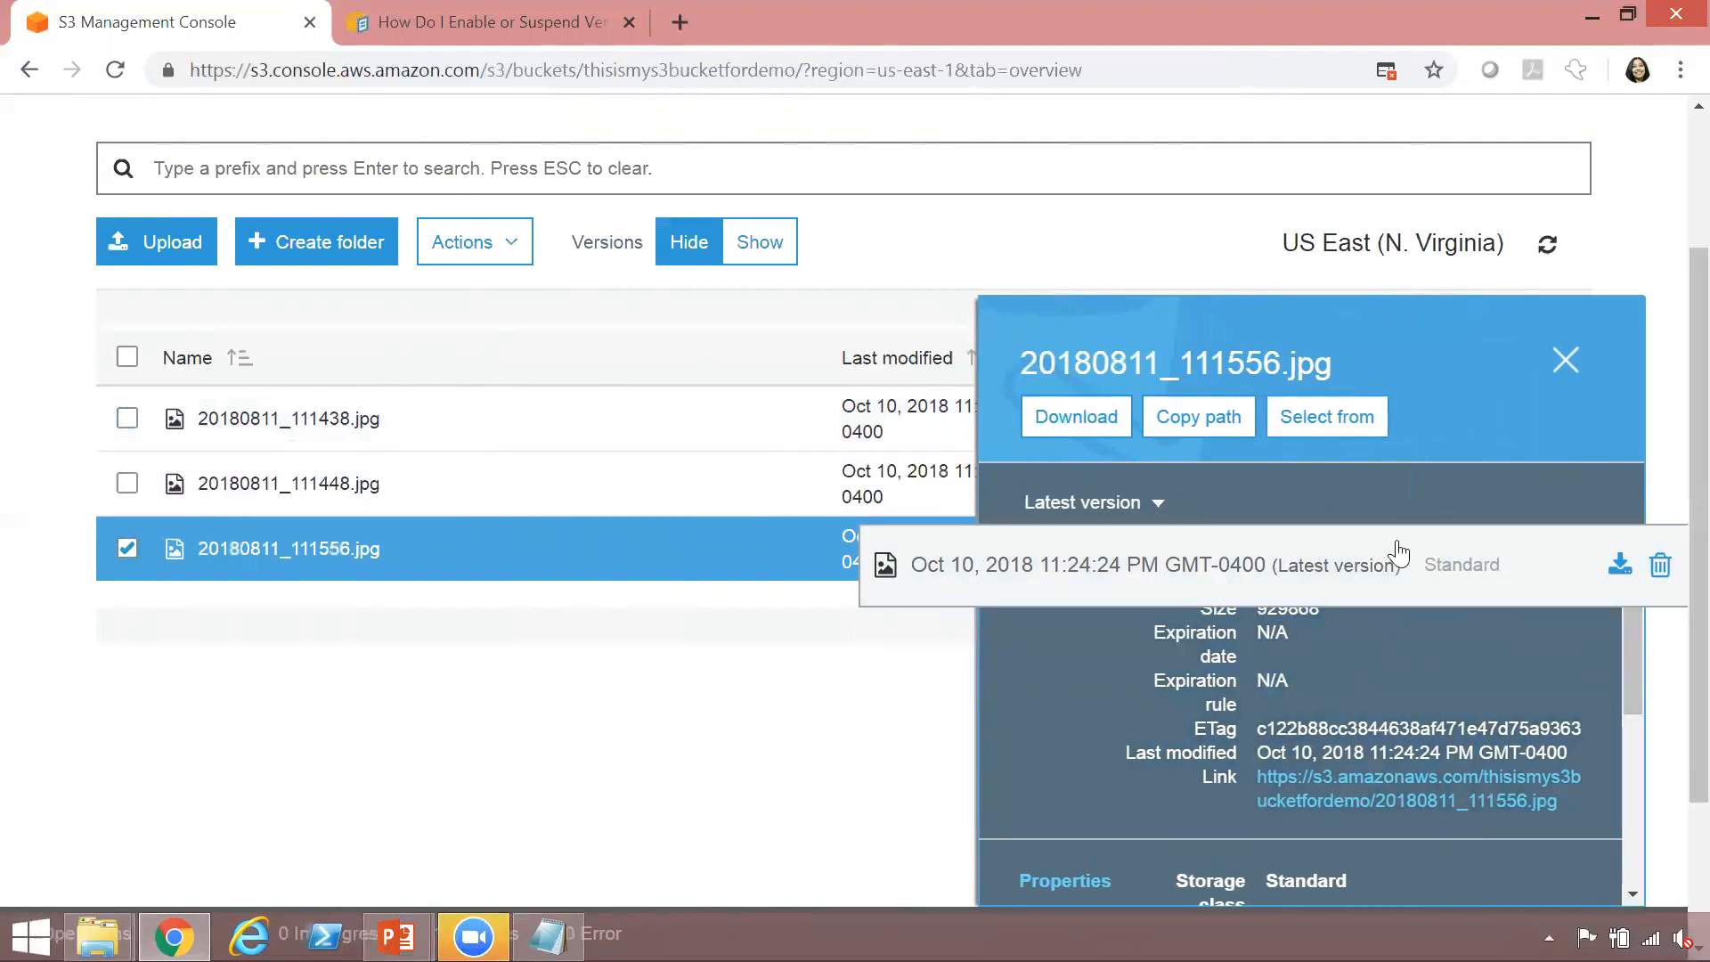
left_click(129, 548)
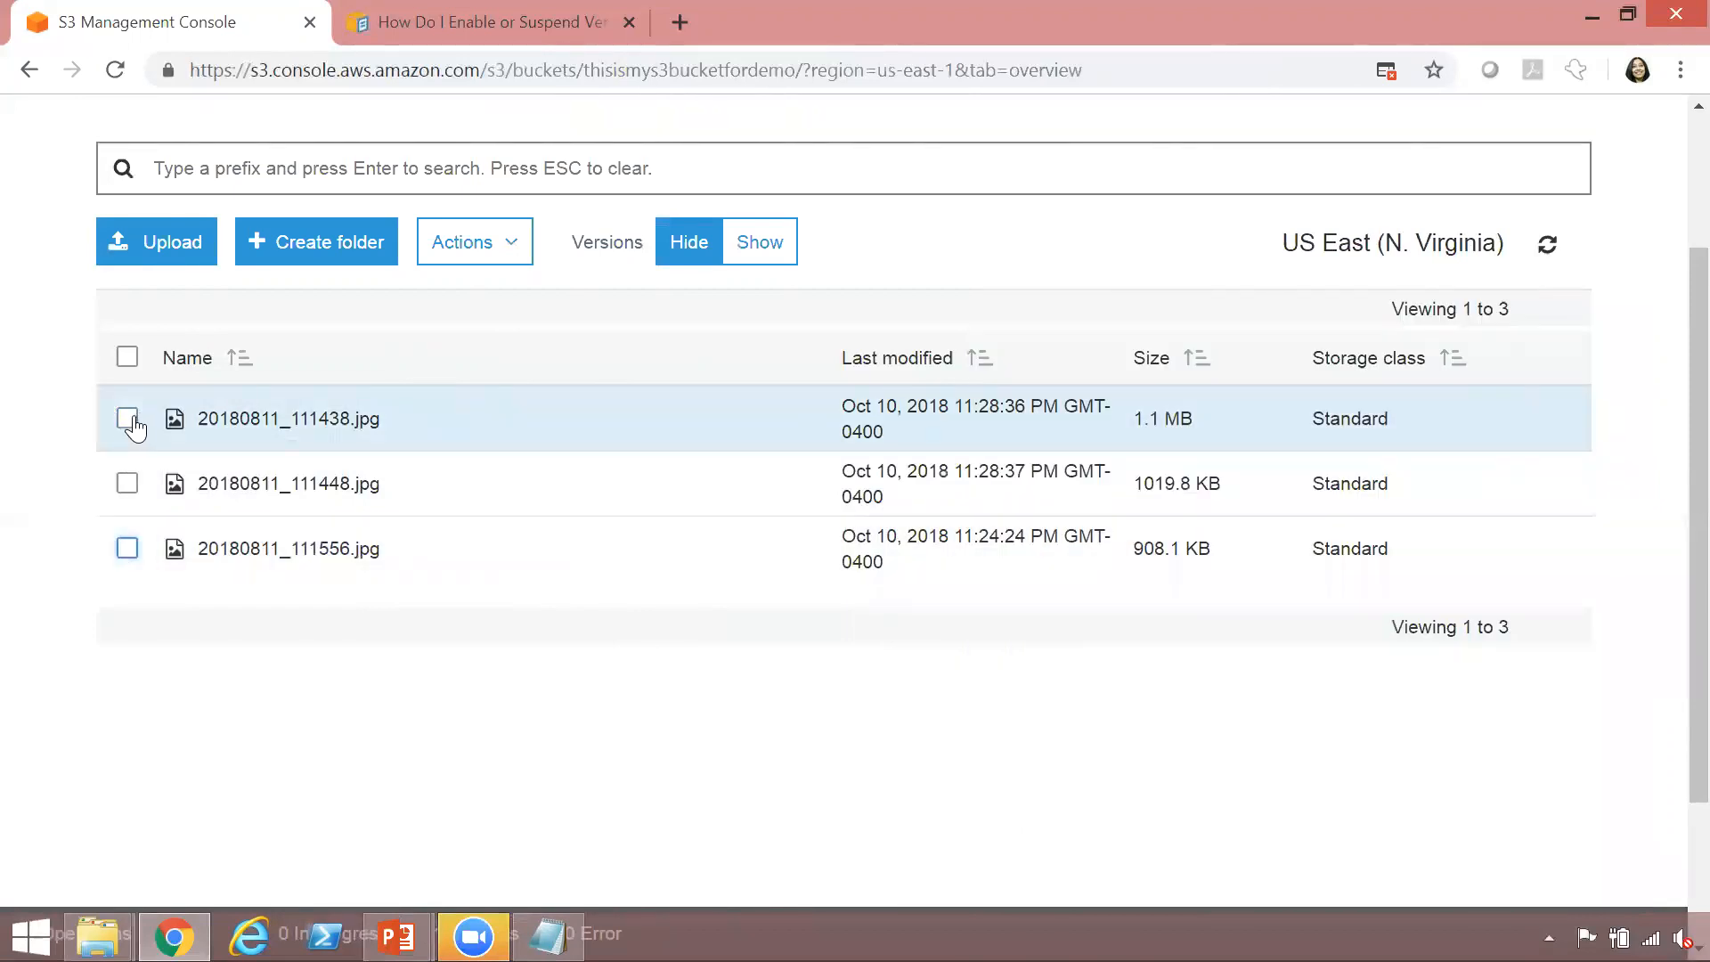
Select 20180811_111438.jpg, reload the page to reauthenticate and sign in again as the root user
left_click(125, 426)
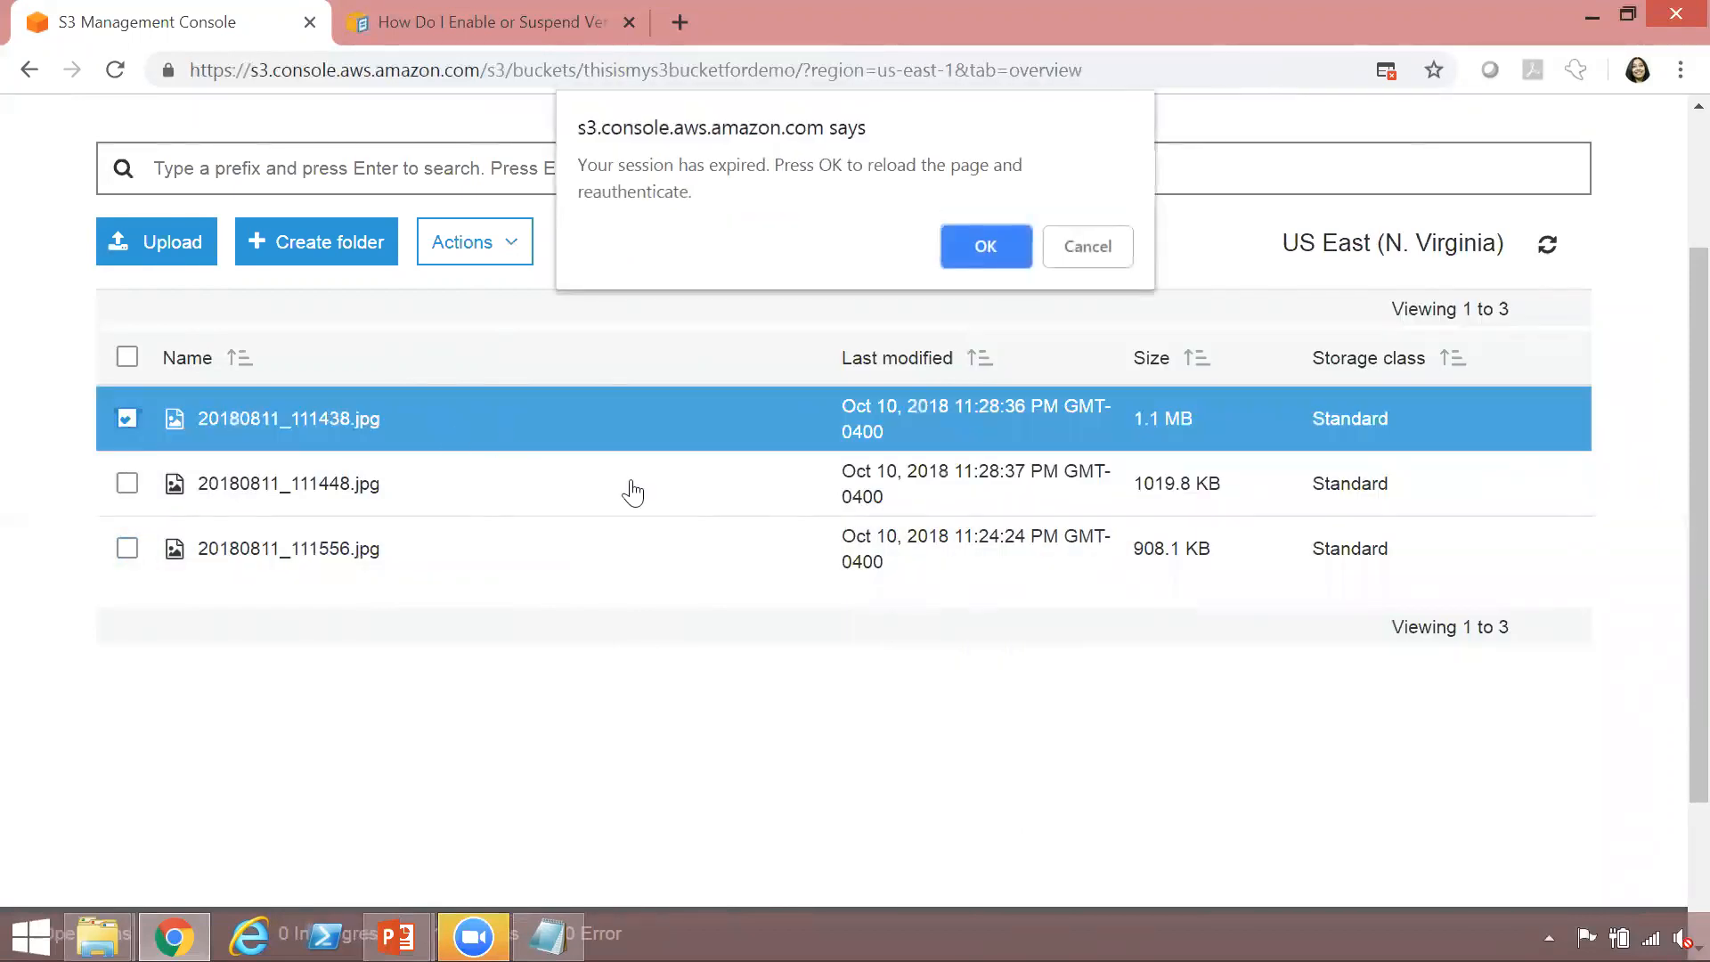
left_click(989, 250)
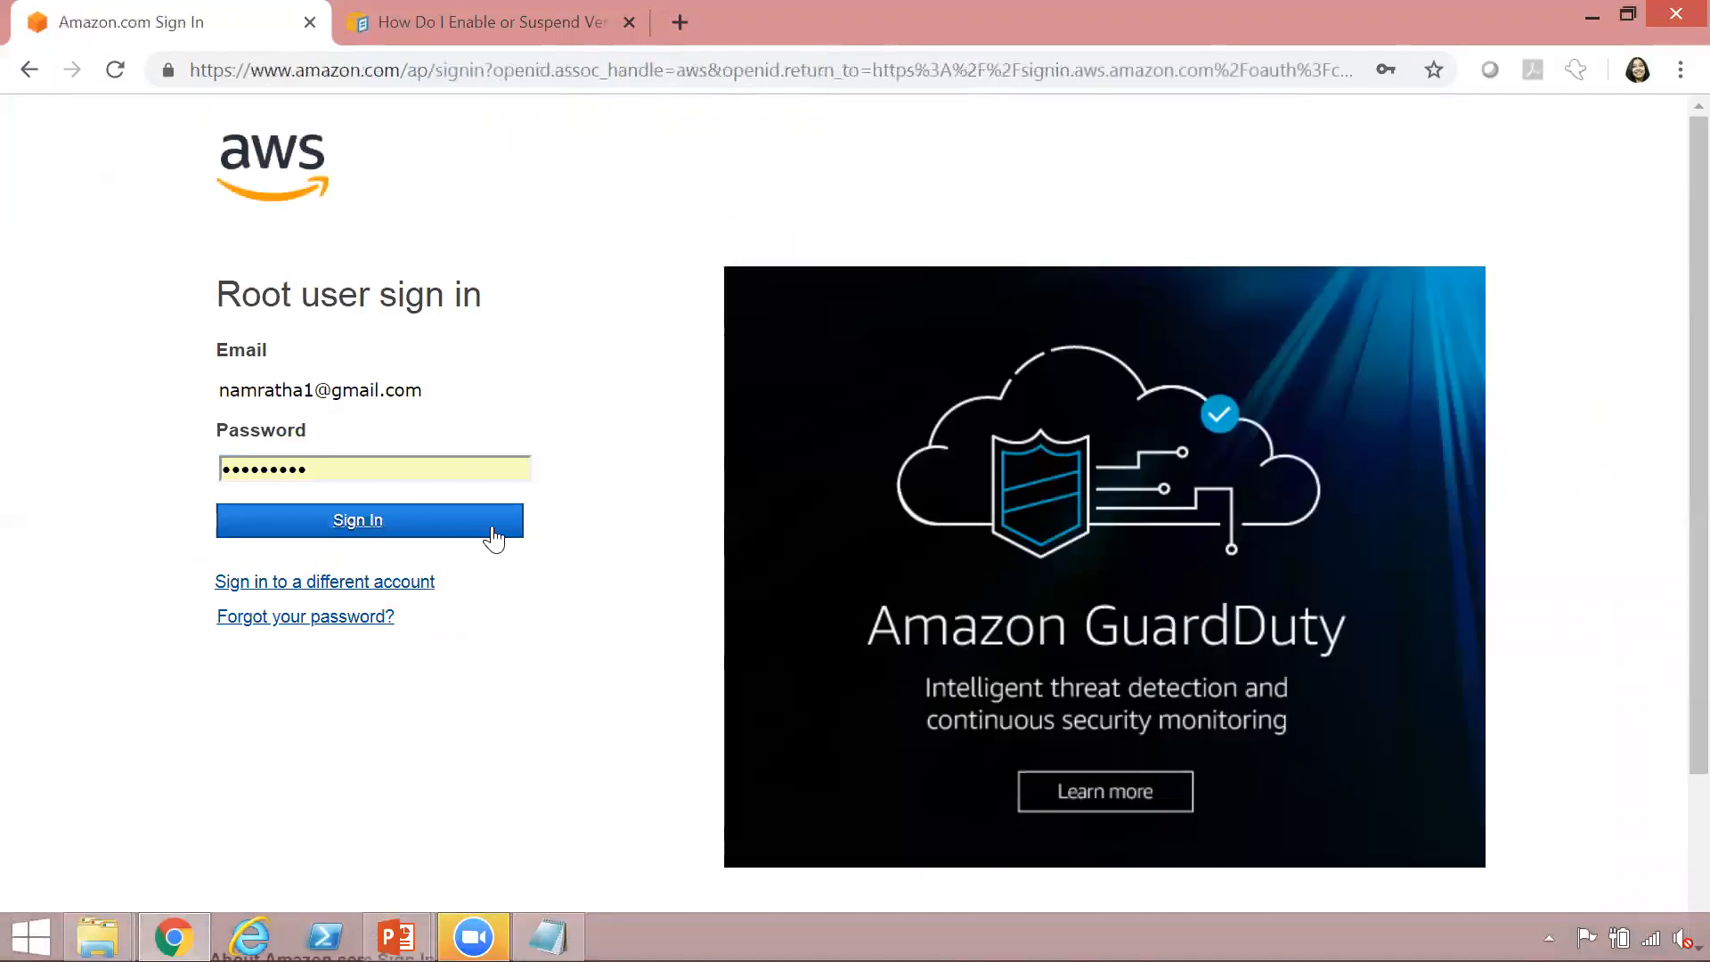
left_click(492, 534)
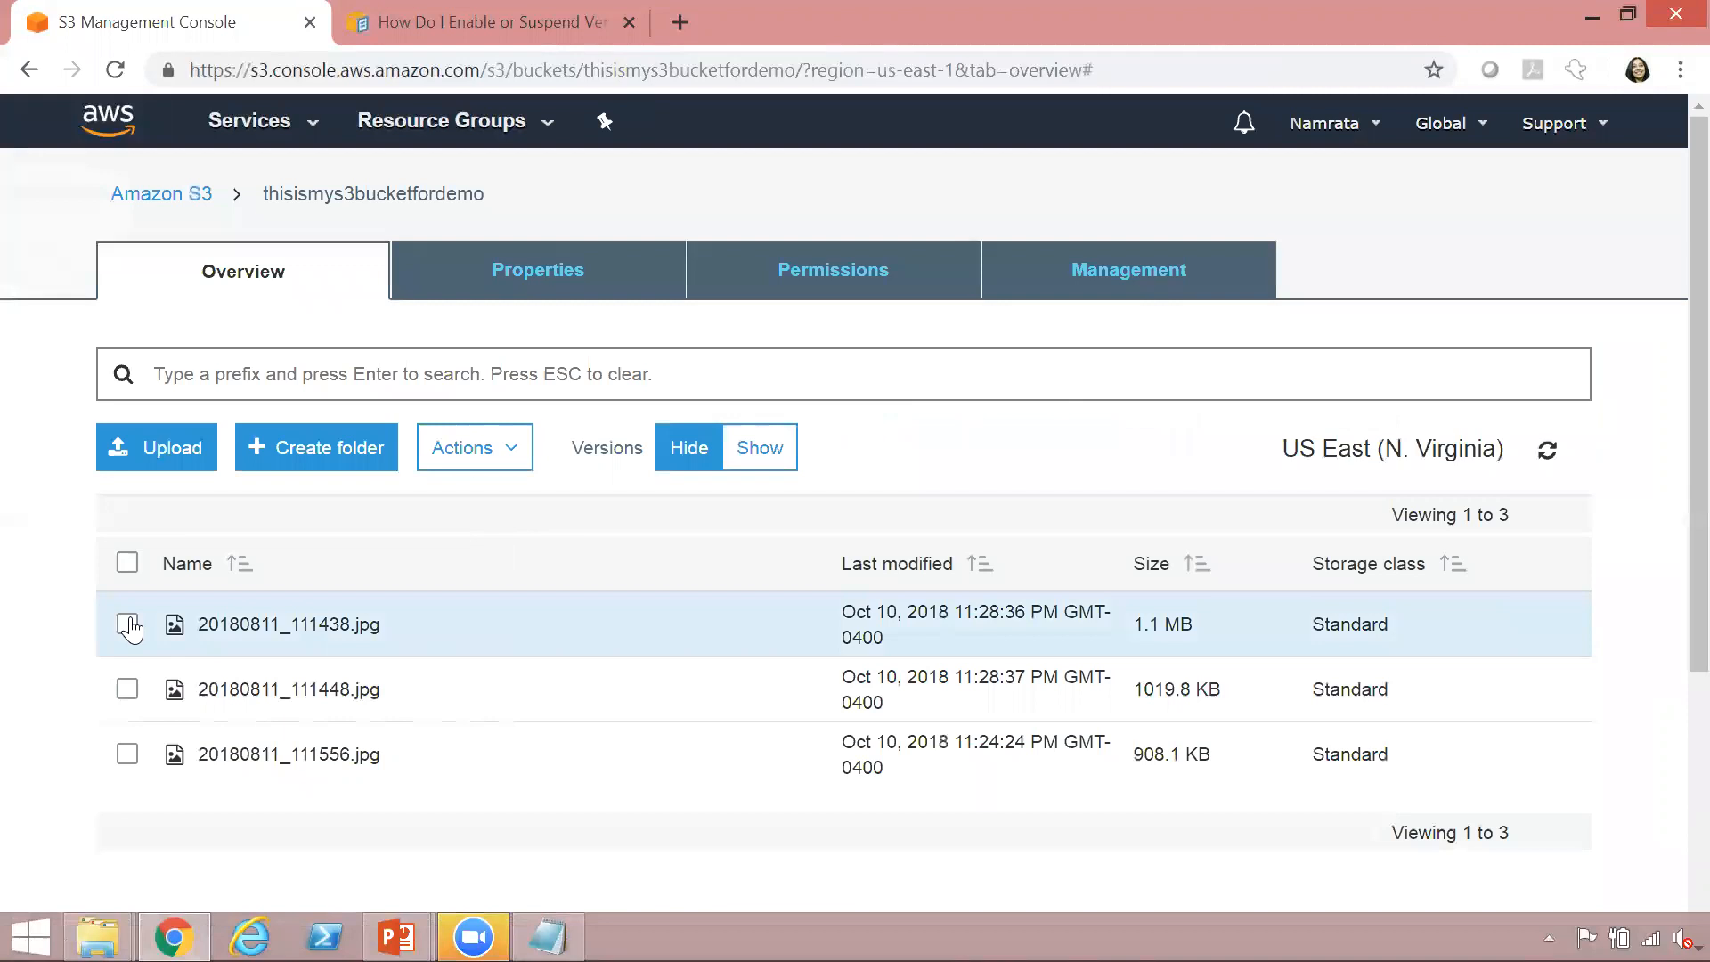
Show the versions of 20180811_111438.jpg and download its latest version, dated Oct 10, 2018 11:28:36 PM
left_click(129, 626)
left_click(1153, 506)
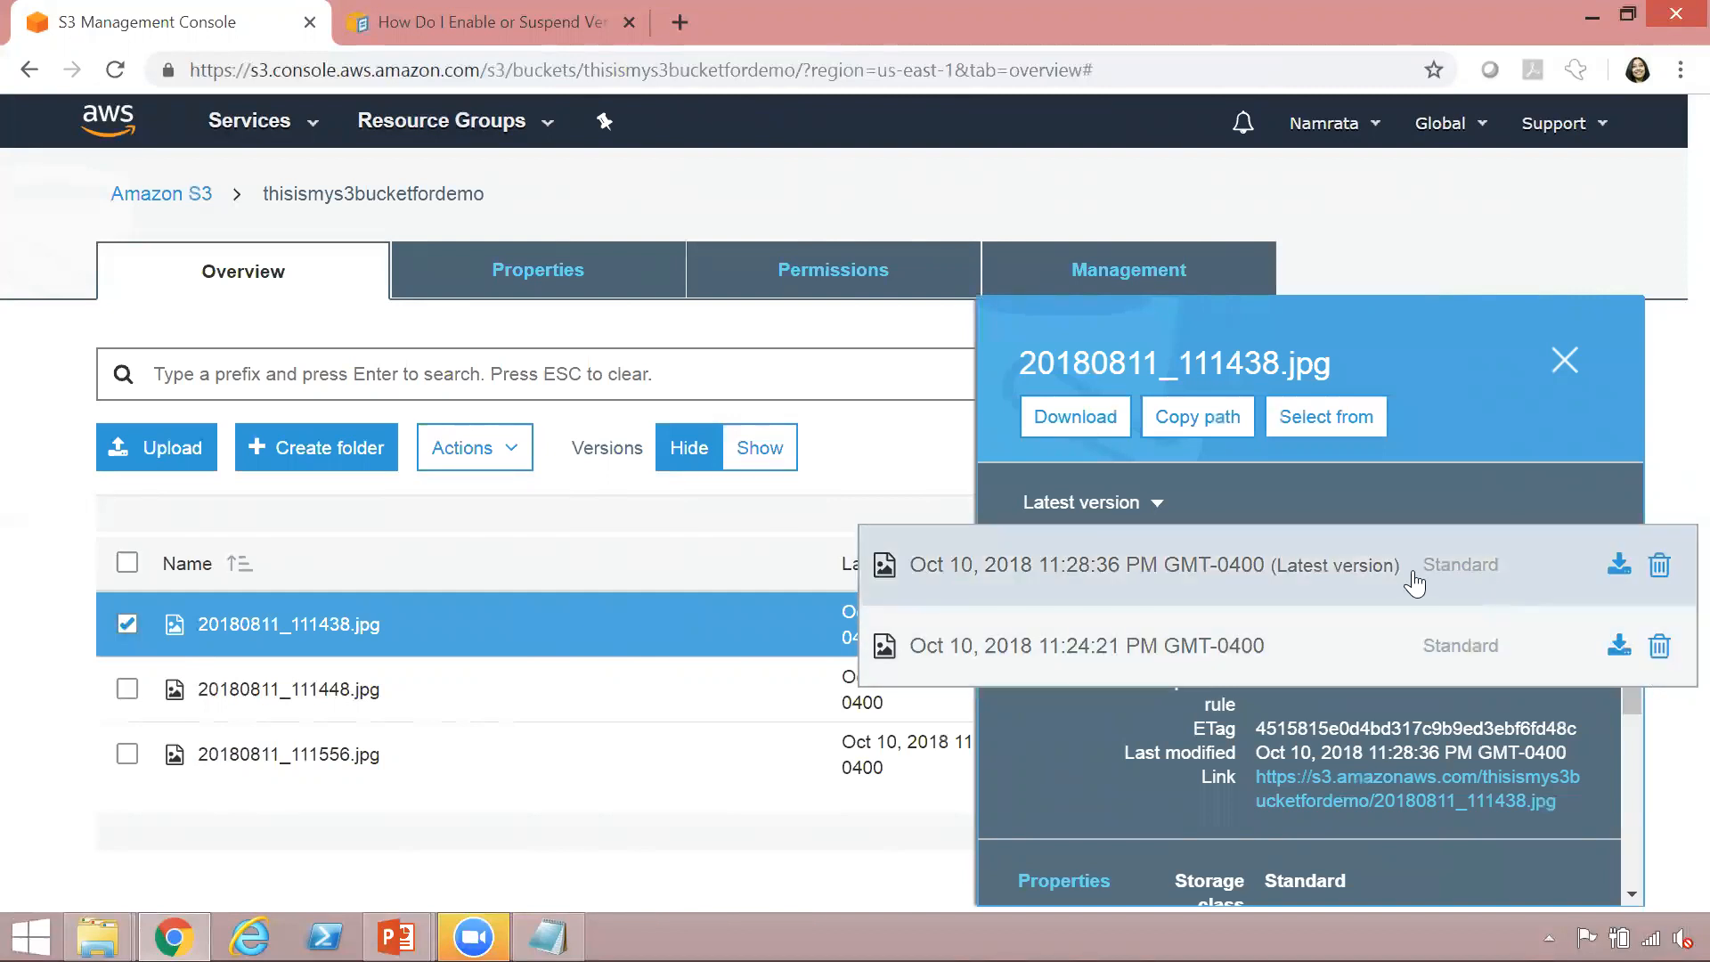
left_click(1619, 567)
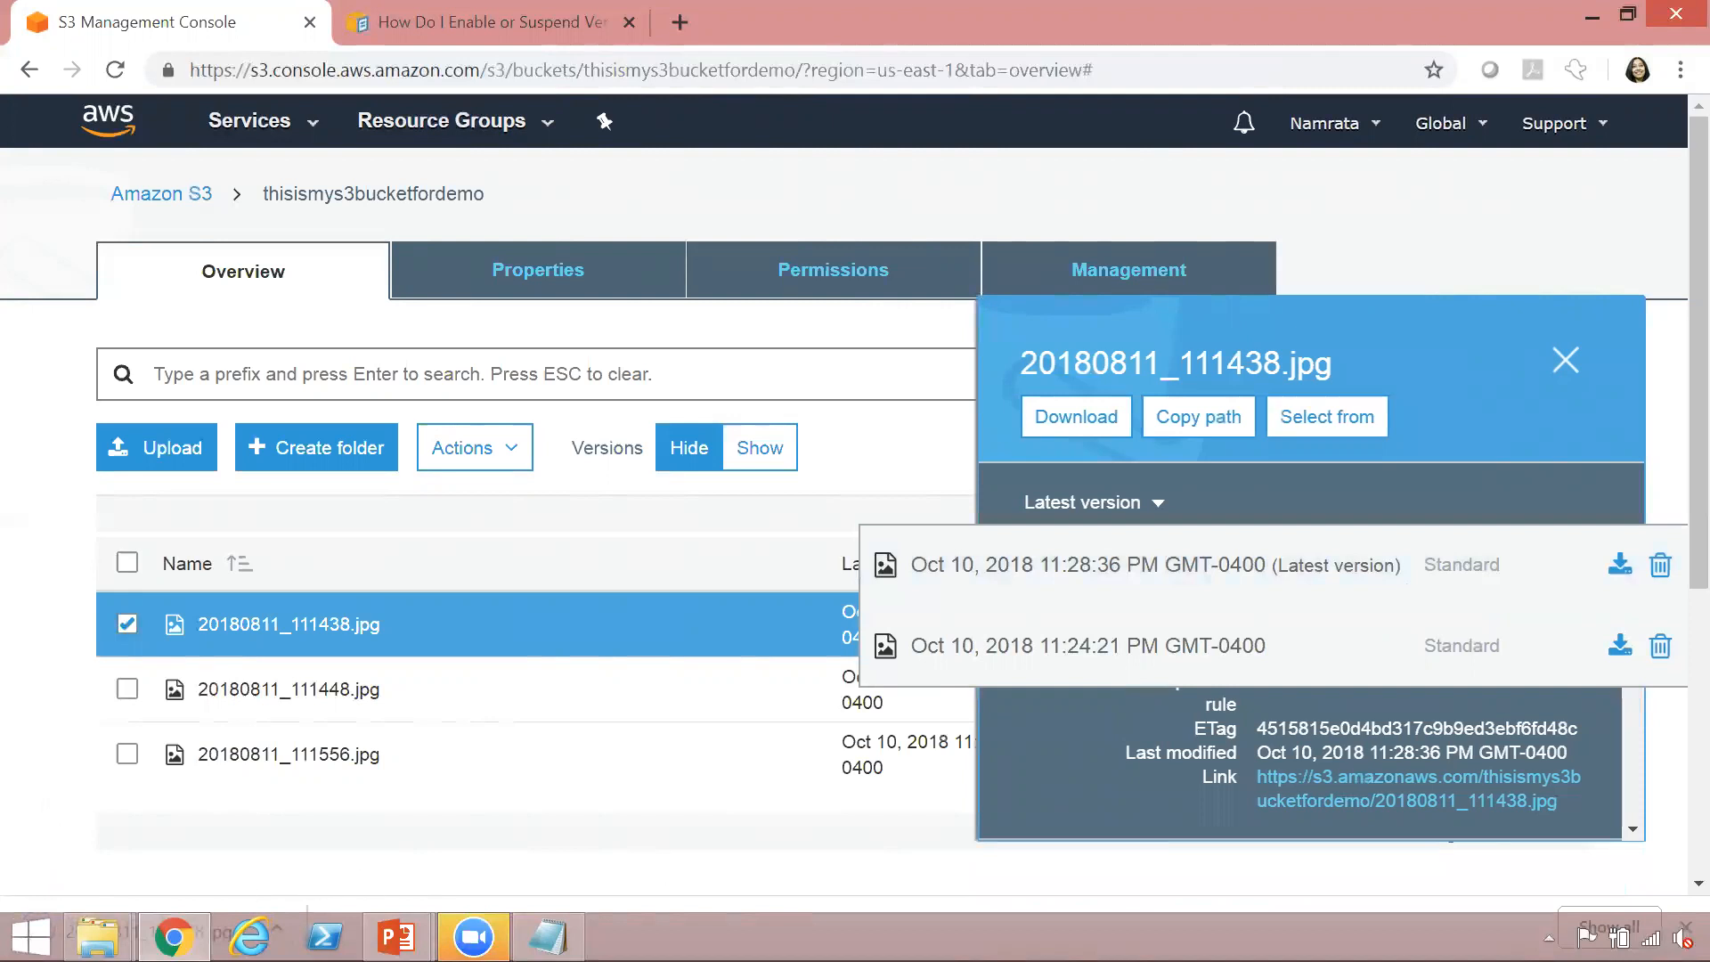
Delete the latest version of 20180811_111438.jpg, dated Oct 10, 2018 11:28:36 PM, and reload the bucket's object list
scroll(1668, 481, "down", 4)
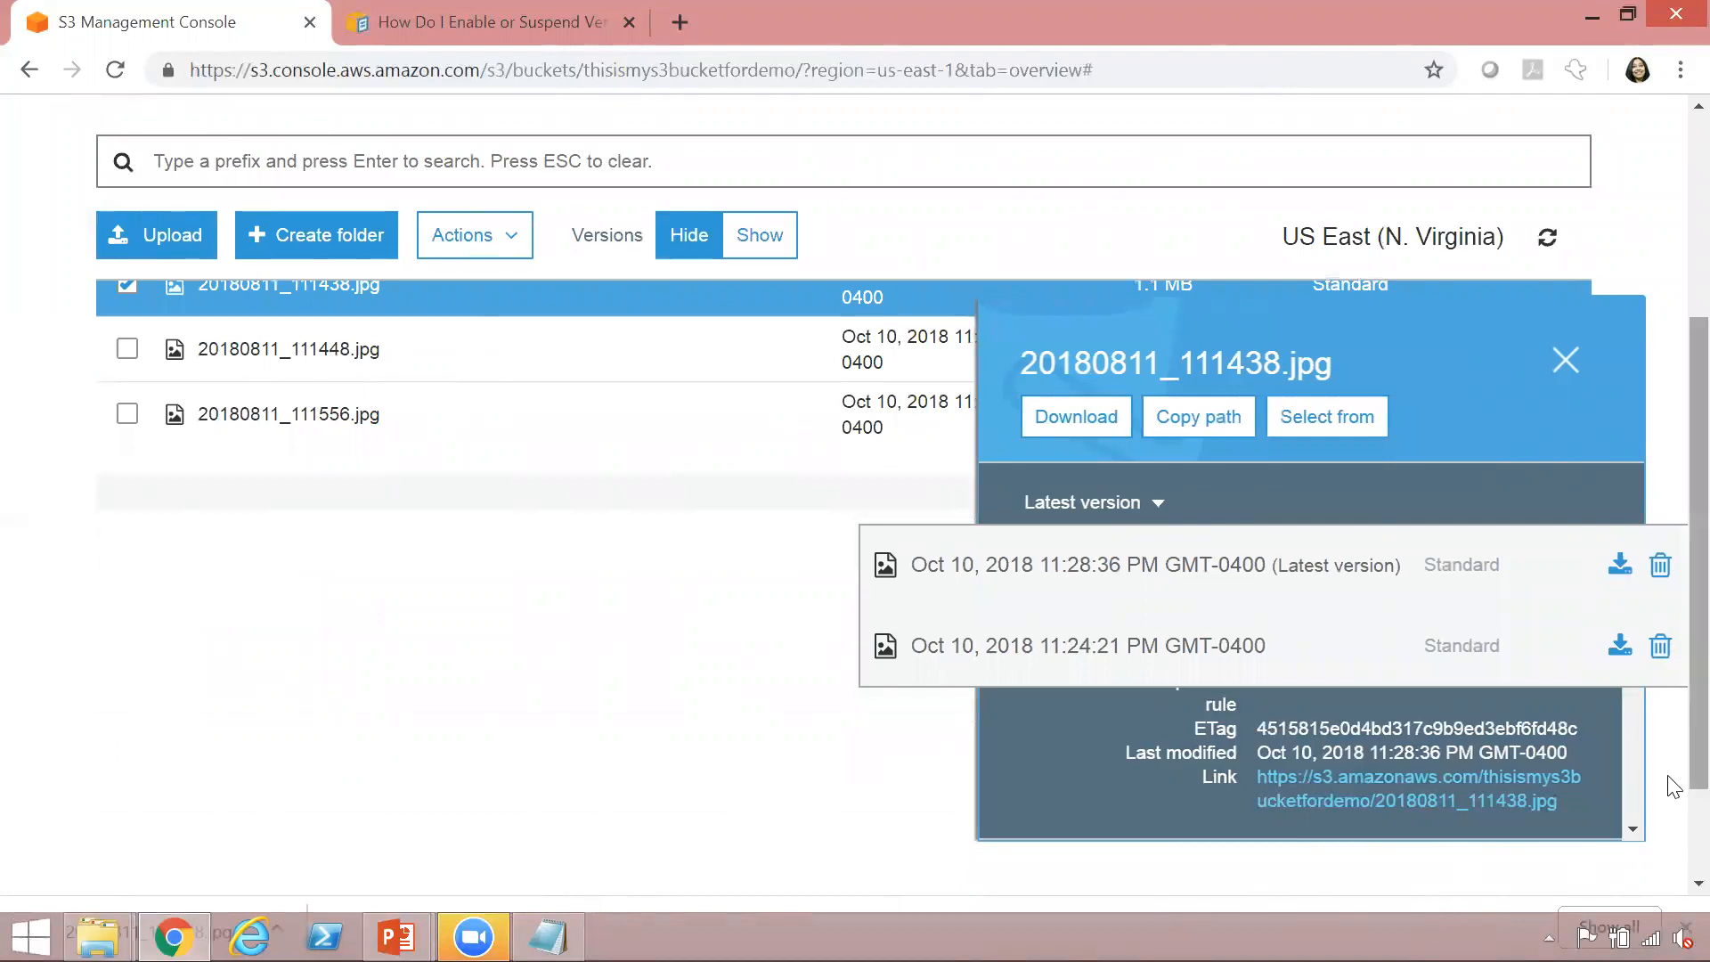
scroll(1673, 806, "down", 2)
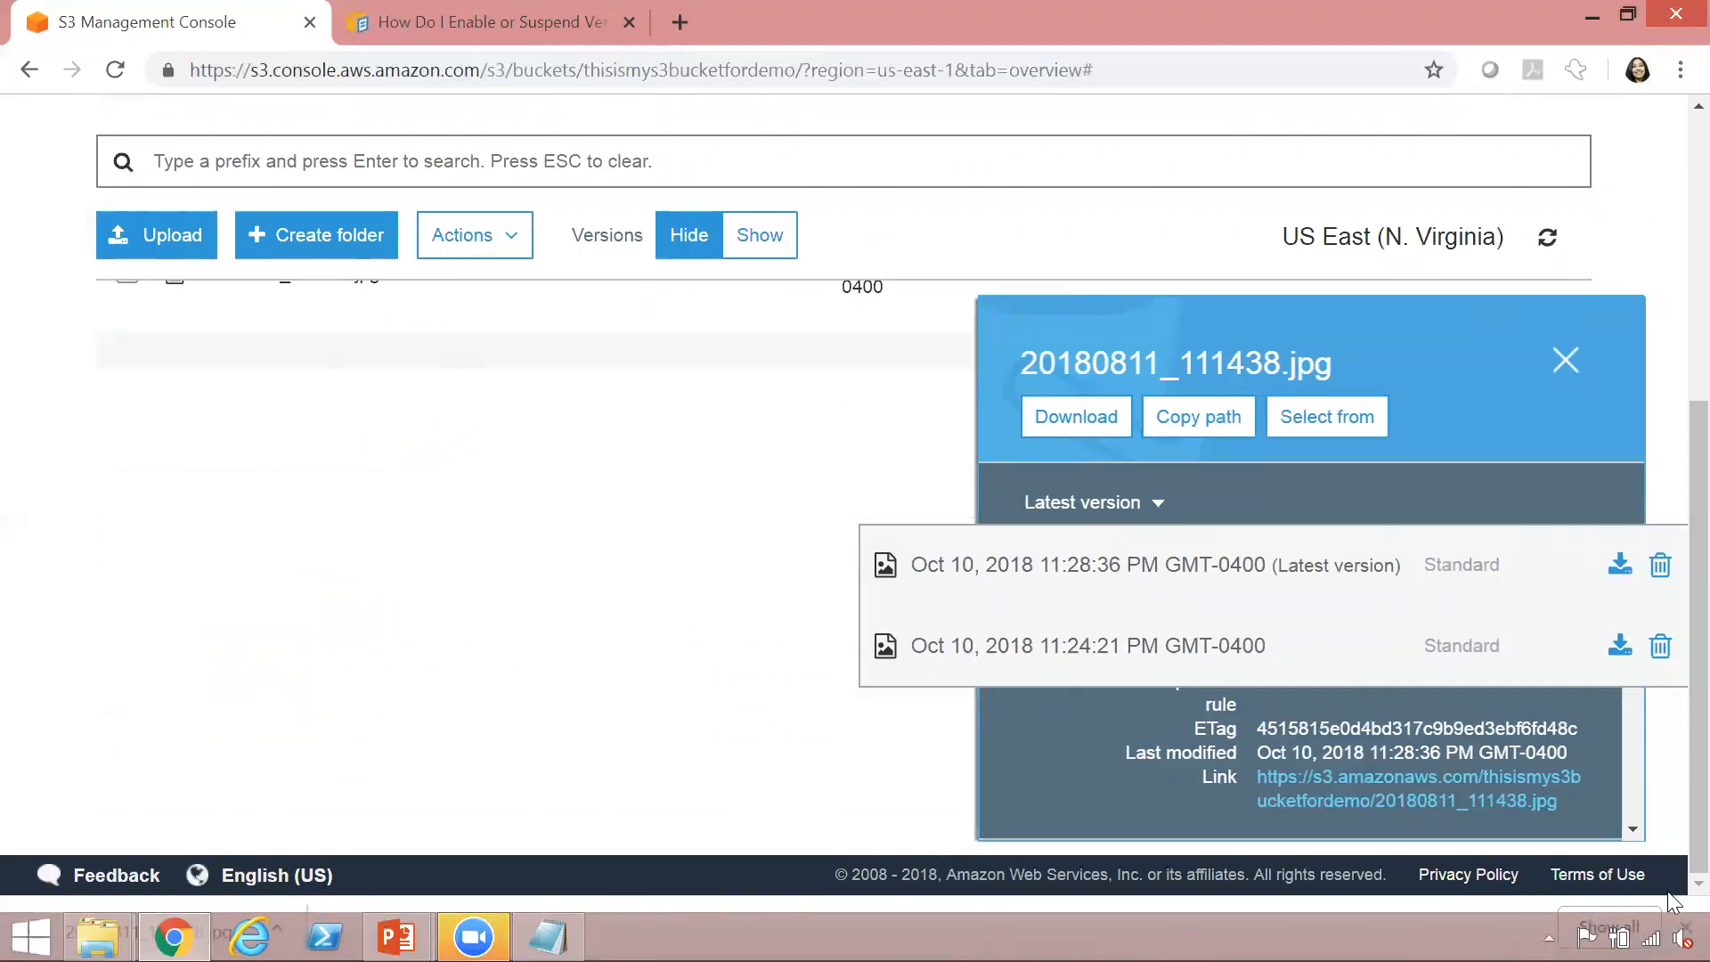
left_click(1561, 913)
left_click(1541, 903)
left_click(1664, 565)
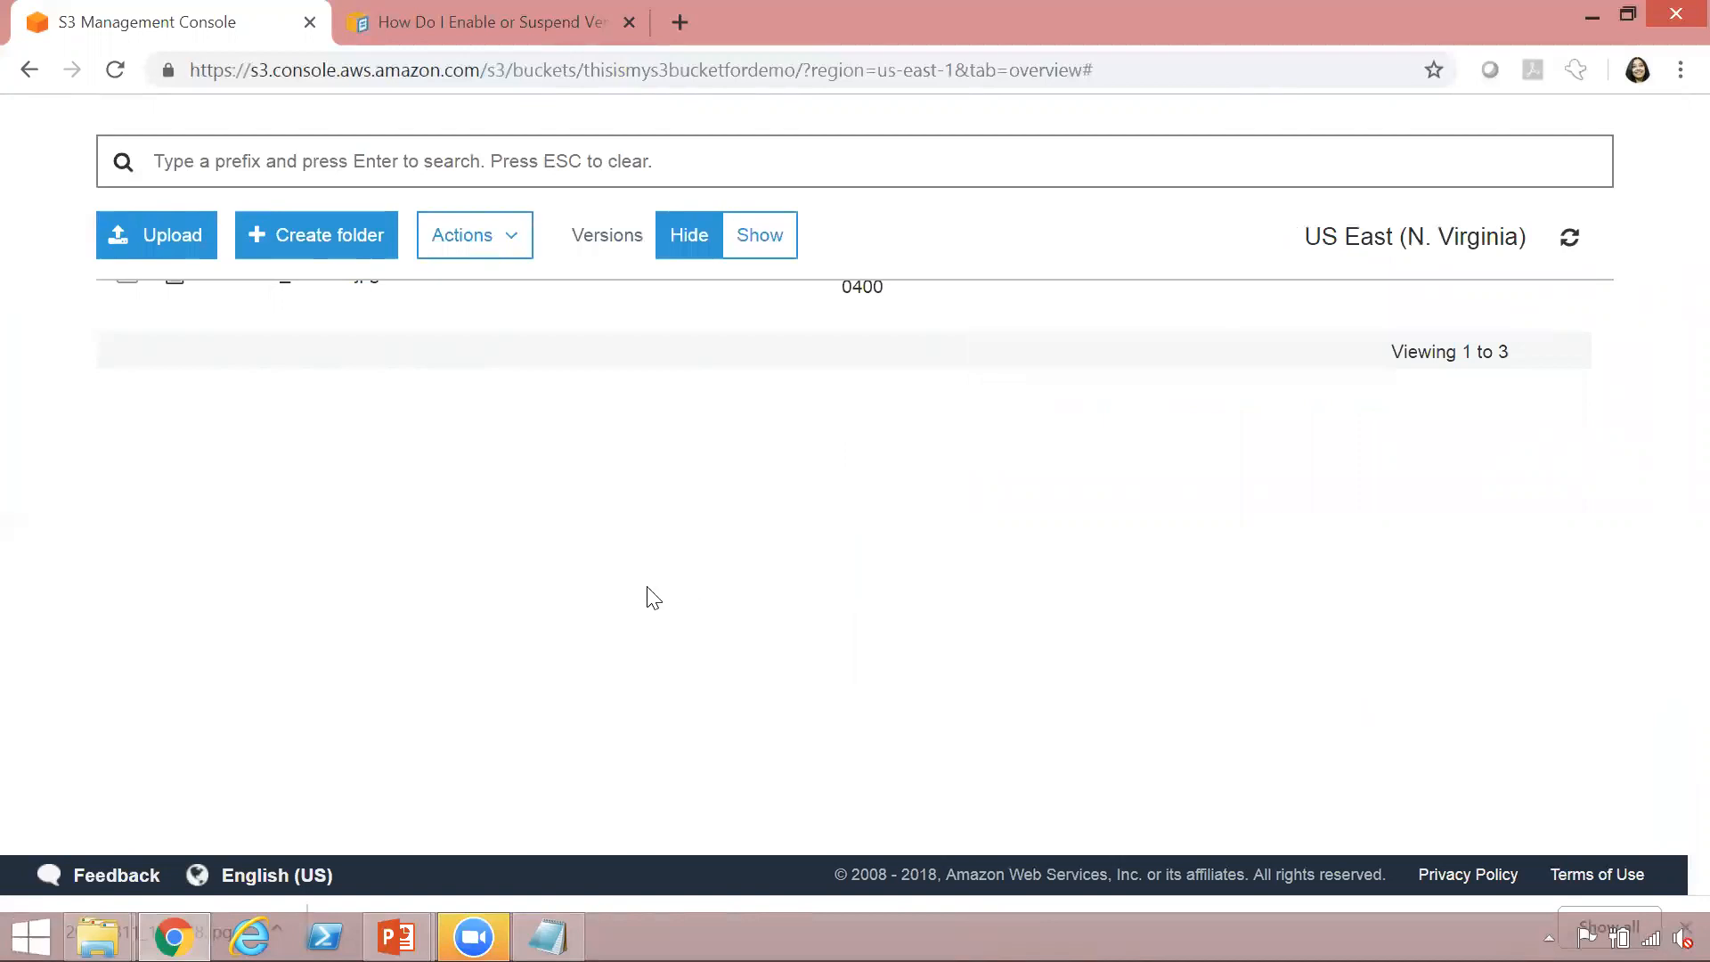
left_click(27, 73)
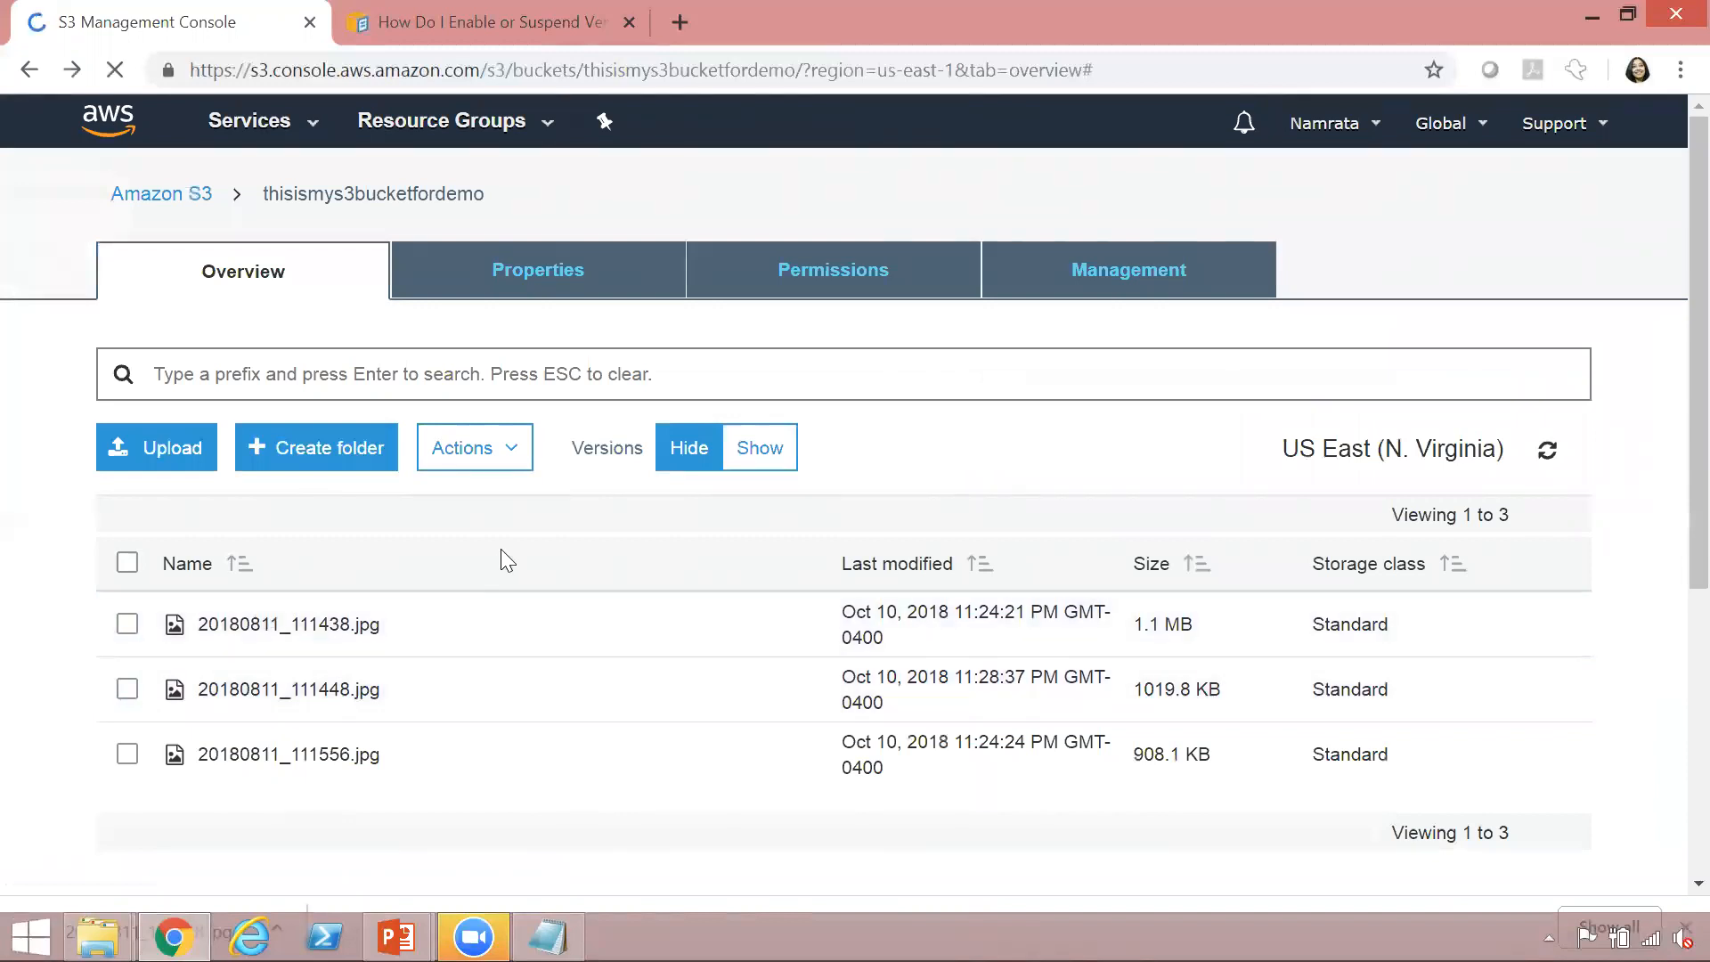
Show the list of remaining versions of 20180811_111438.jpg, close its details and deselect the picture
left_click(128, 625)
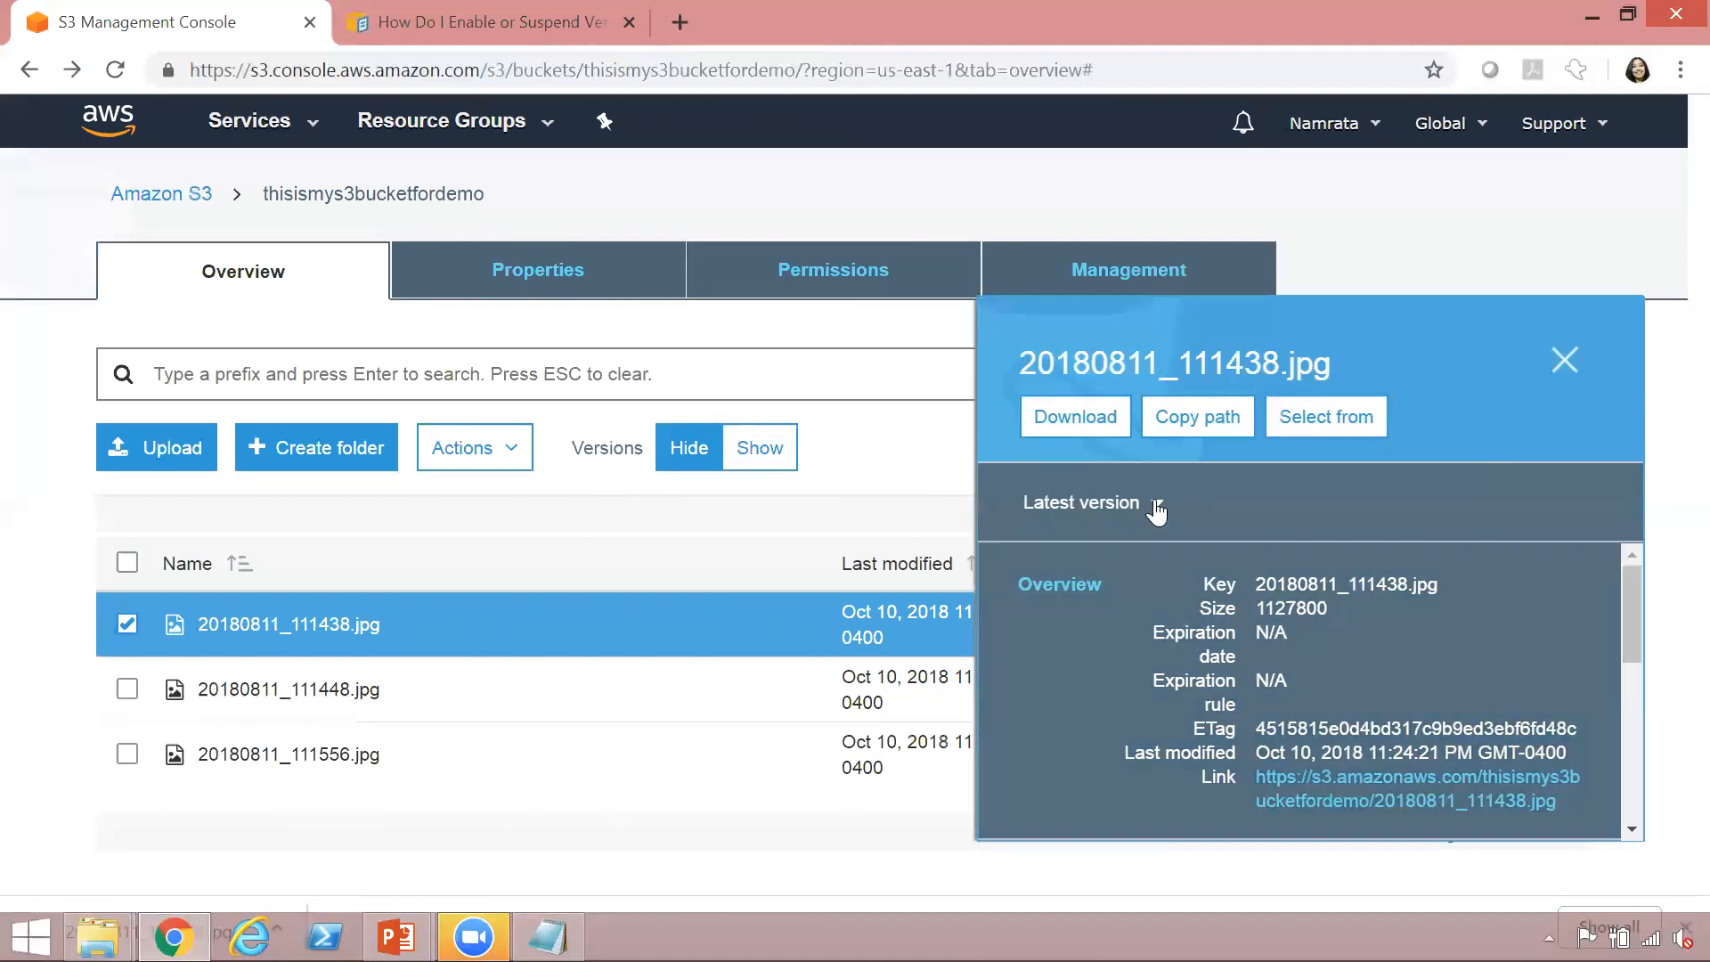
left_click(1154, 505)
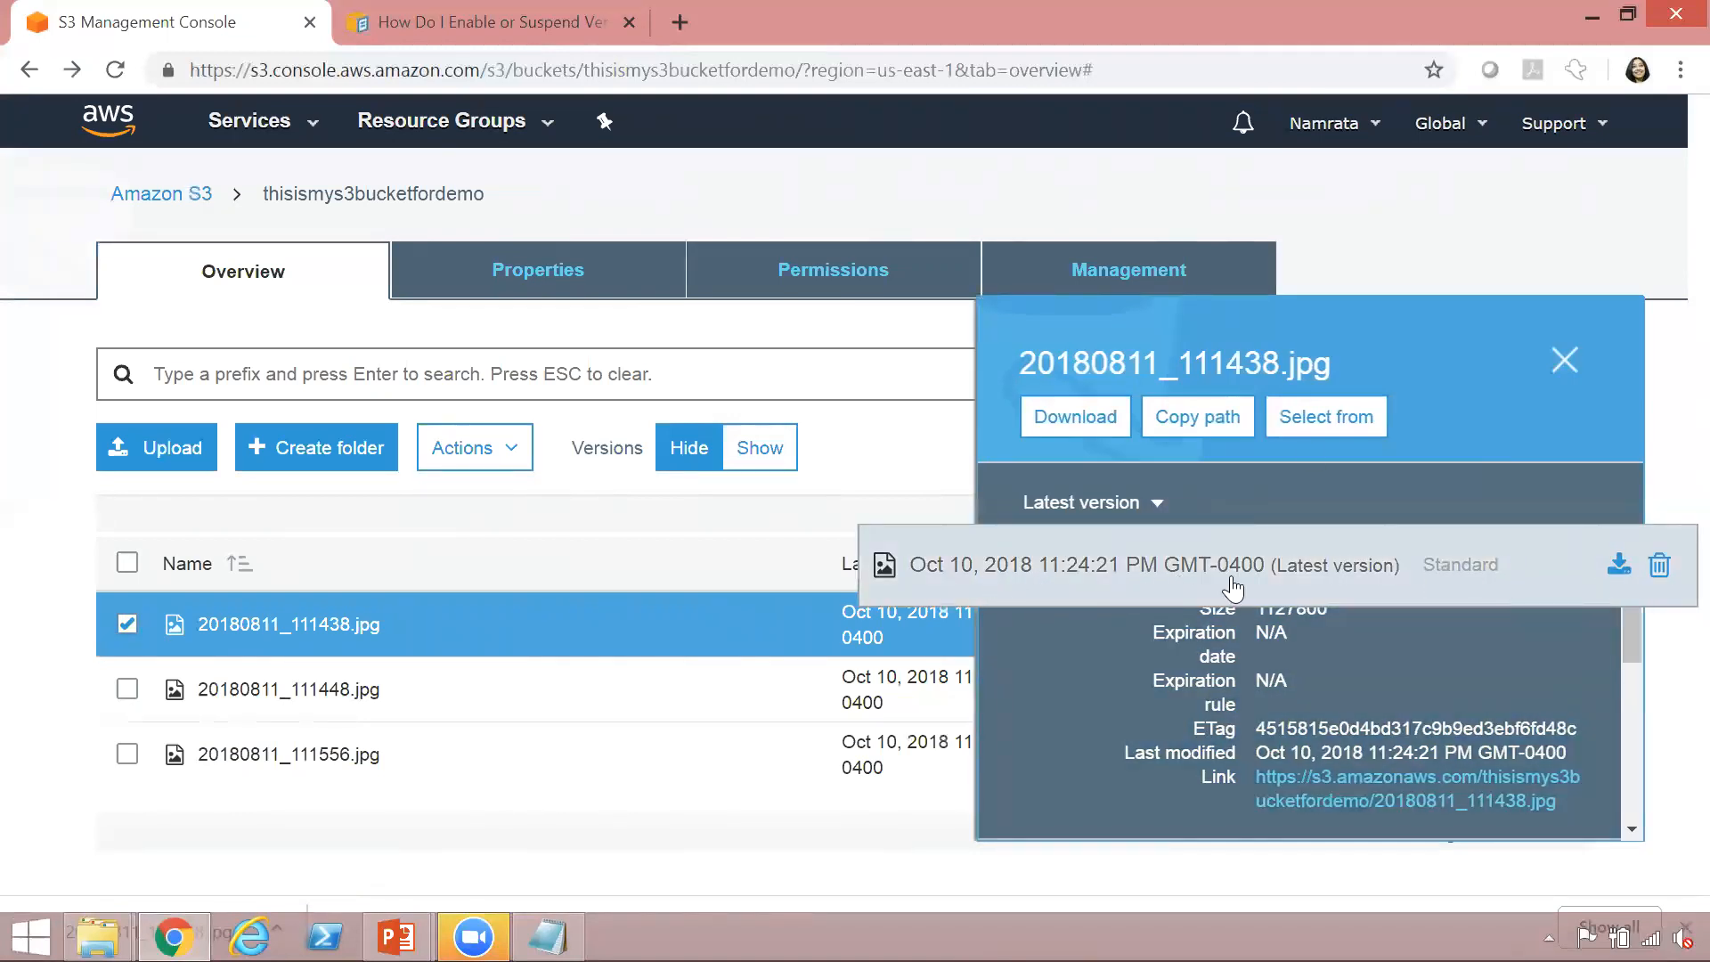
left_click(1561, 365)
left_click(127, 643)
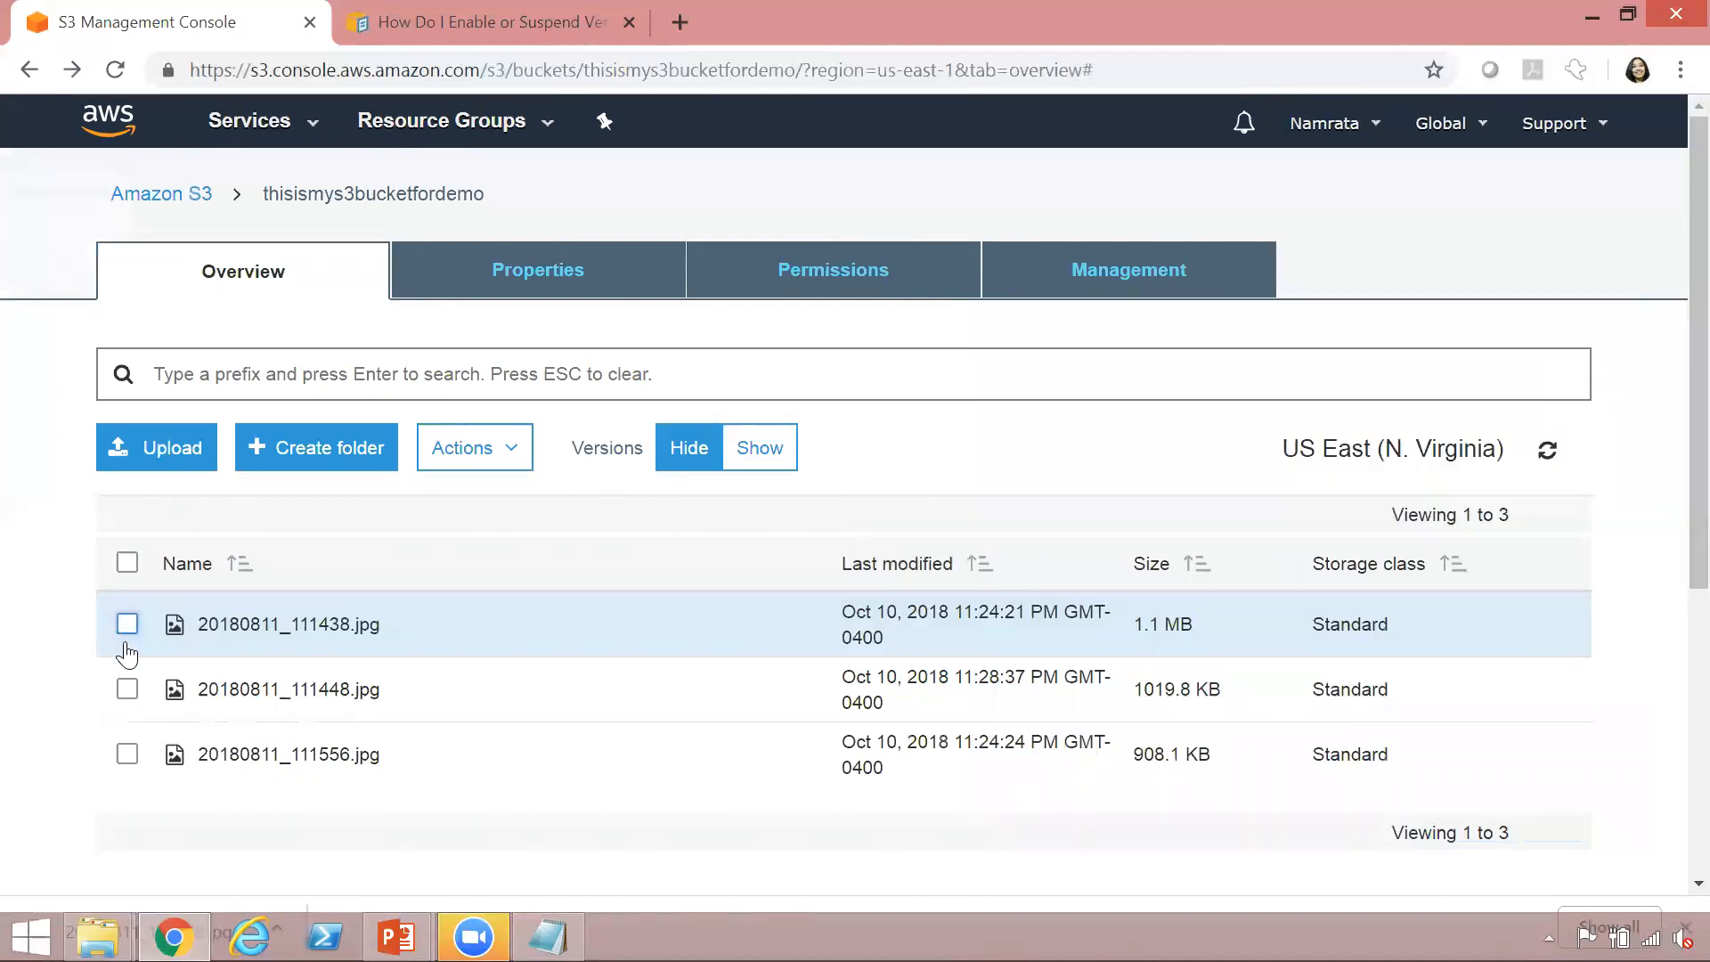
Show the list of versions of 20180811_111448.jpg for comparison and close its details
left_click(126, 690)
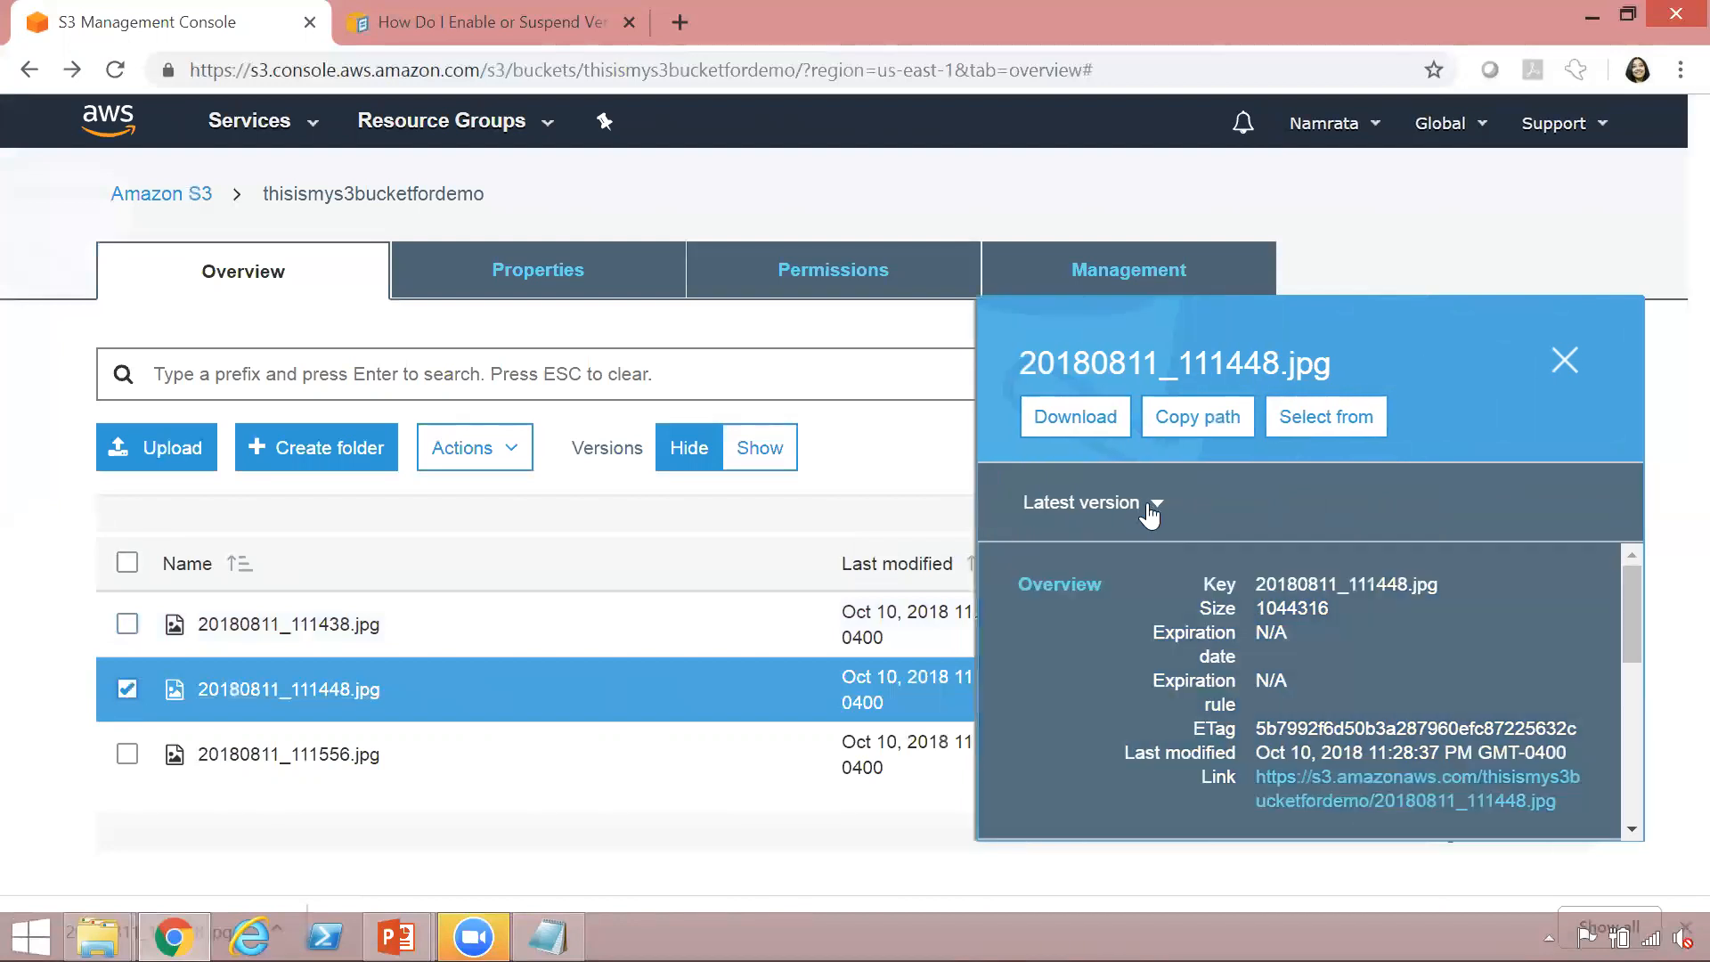
left_click(1150, 508)
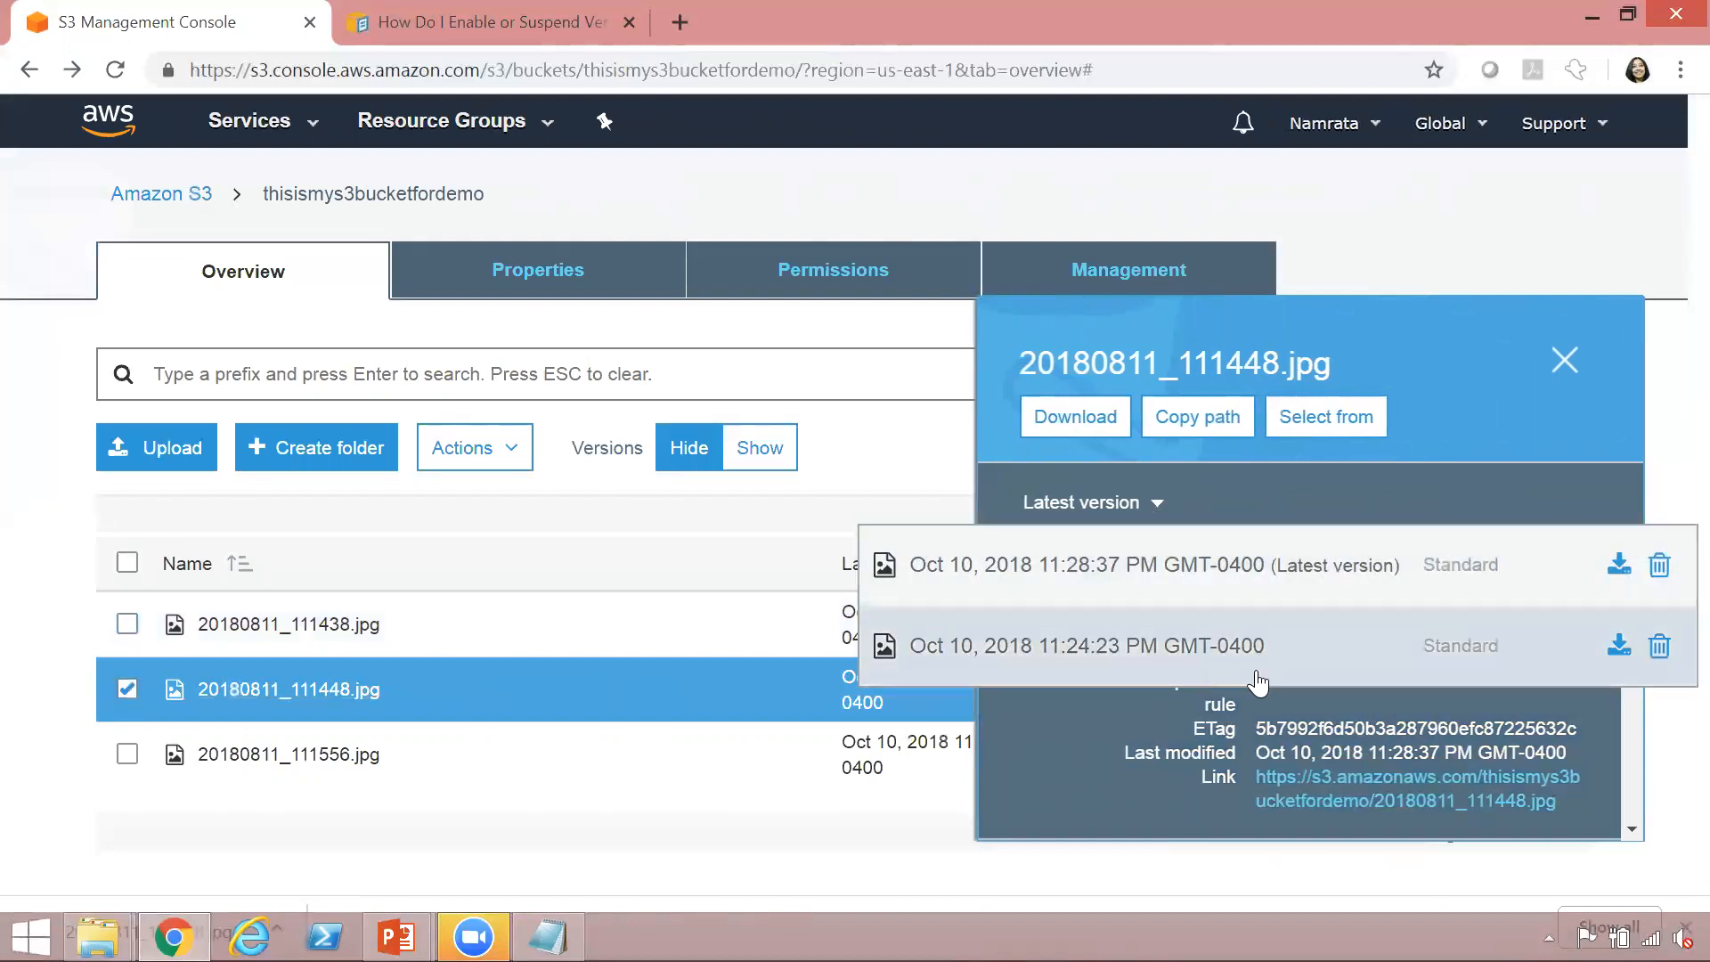
left_click(1565, 361)
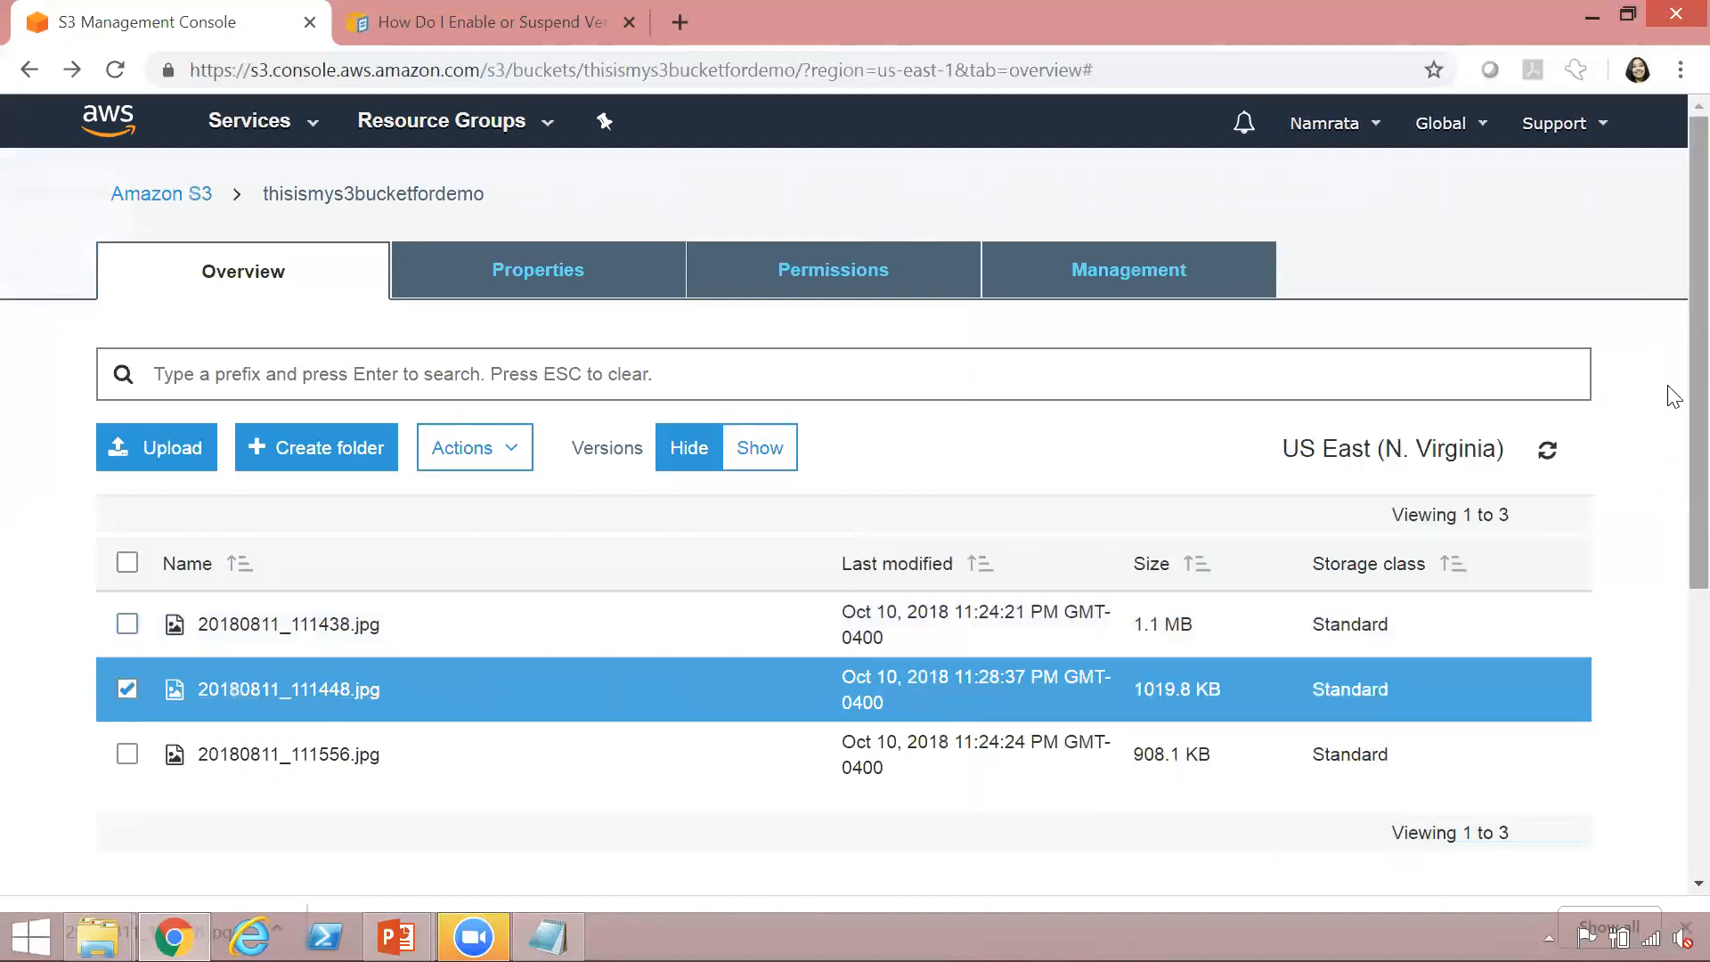
scroll(1672, 389, "down", 3)
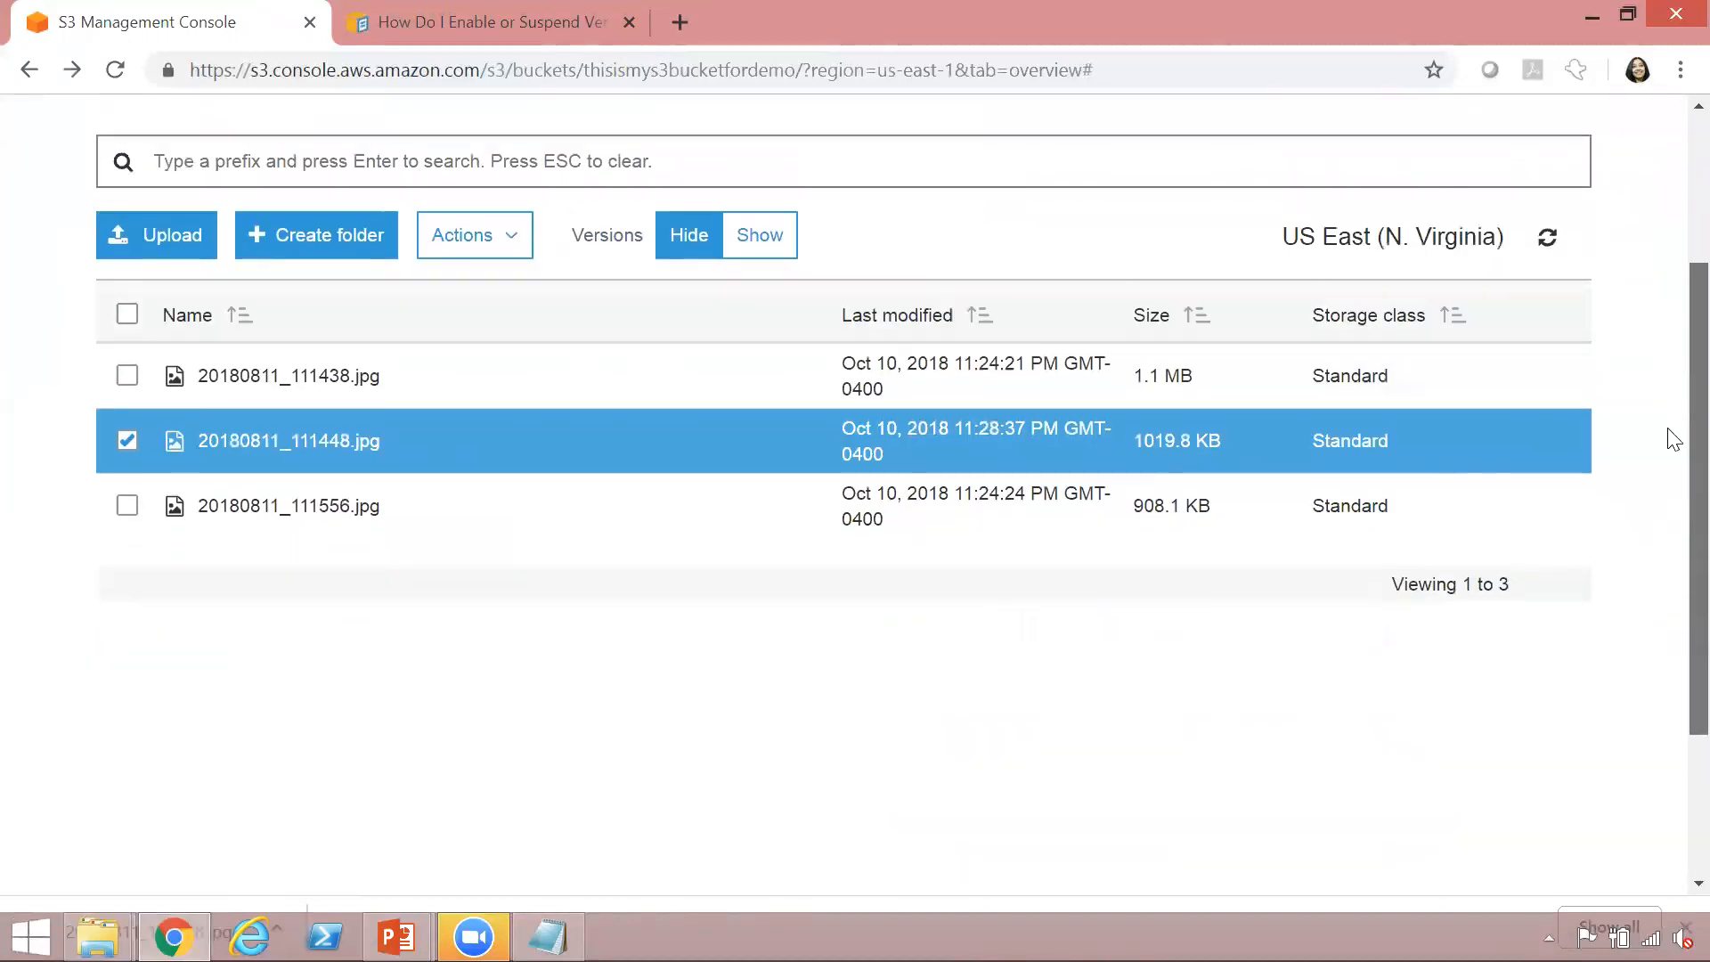
scroll(1670, 535, "up", 2)
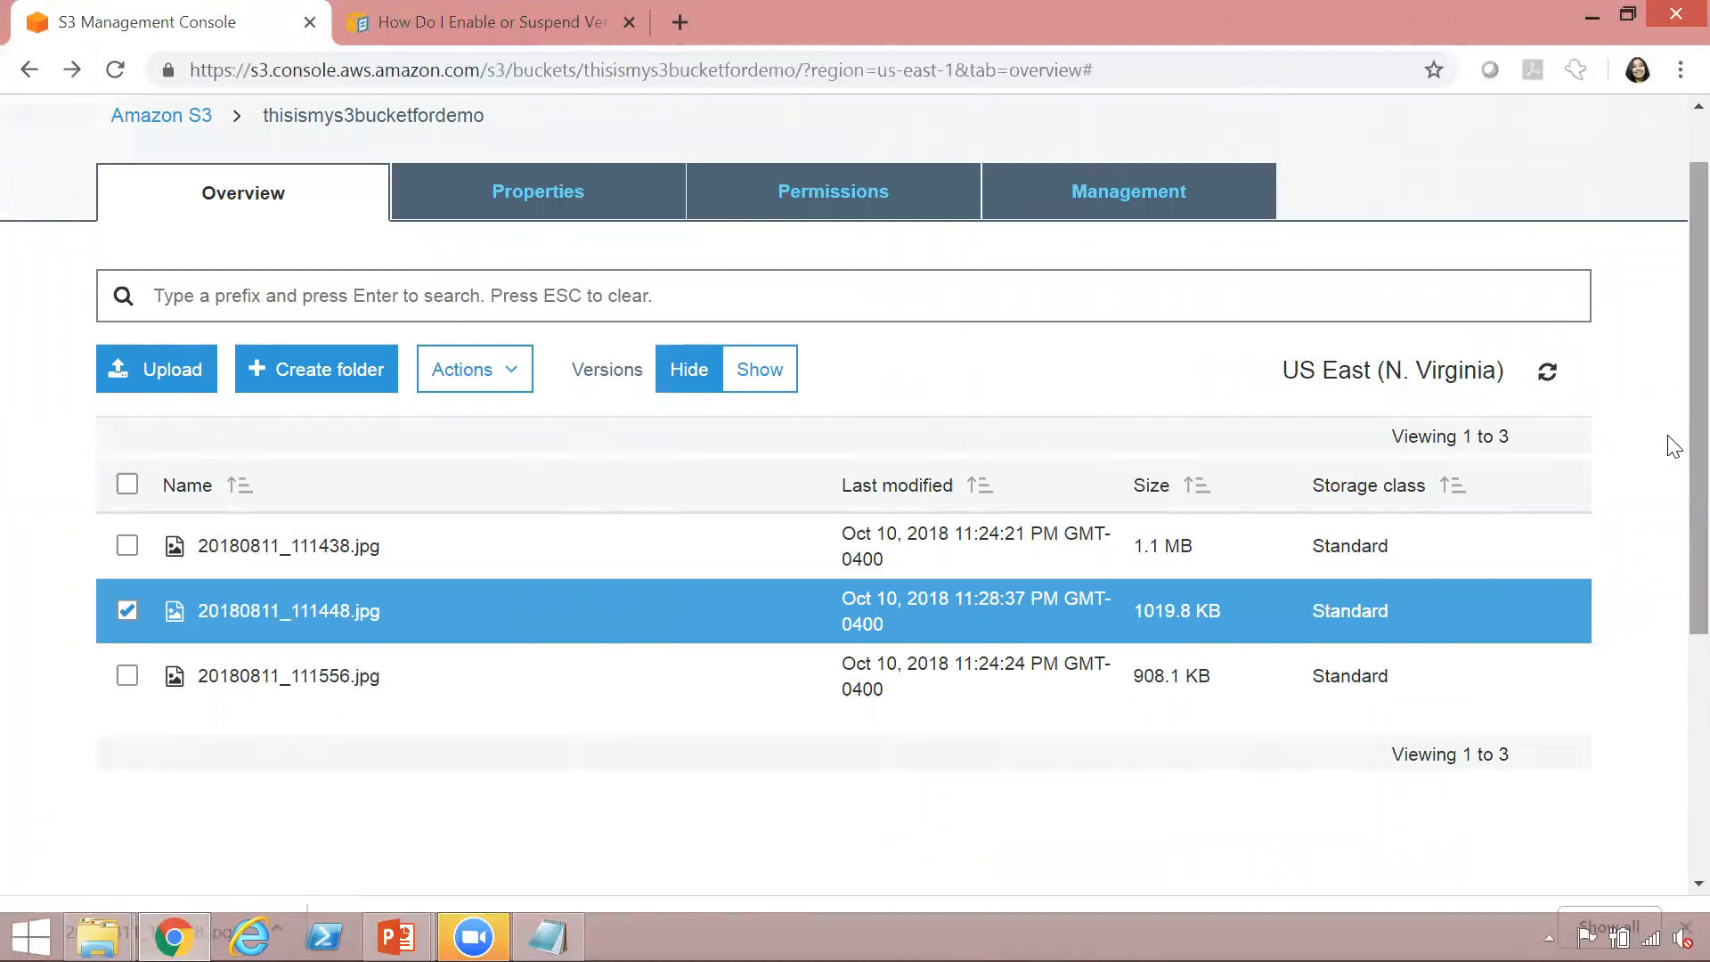
scroll(1673, 446, "up", 1)
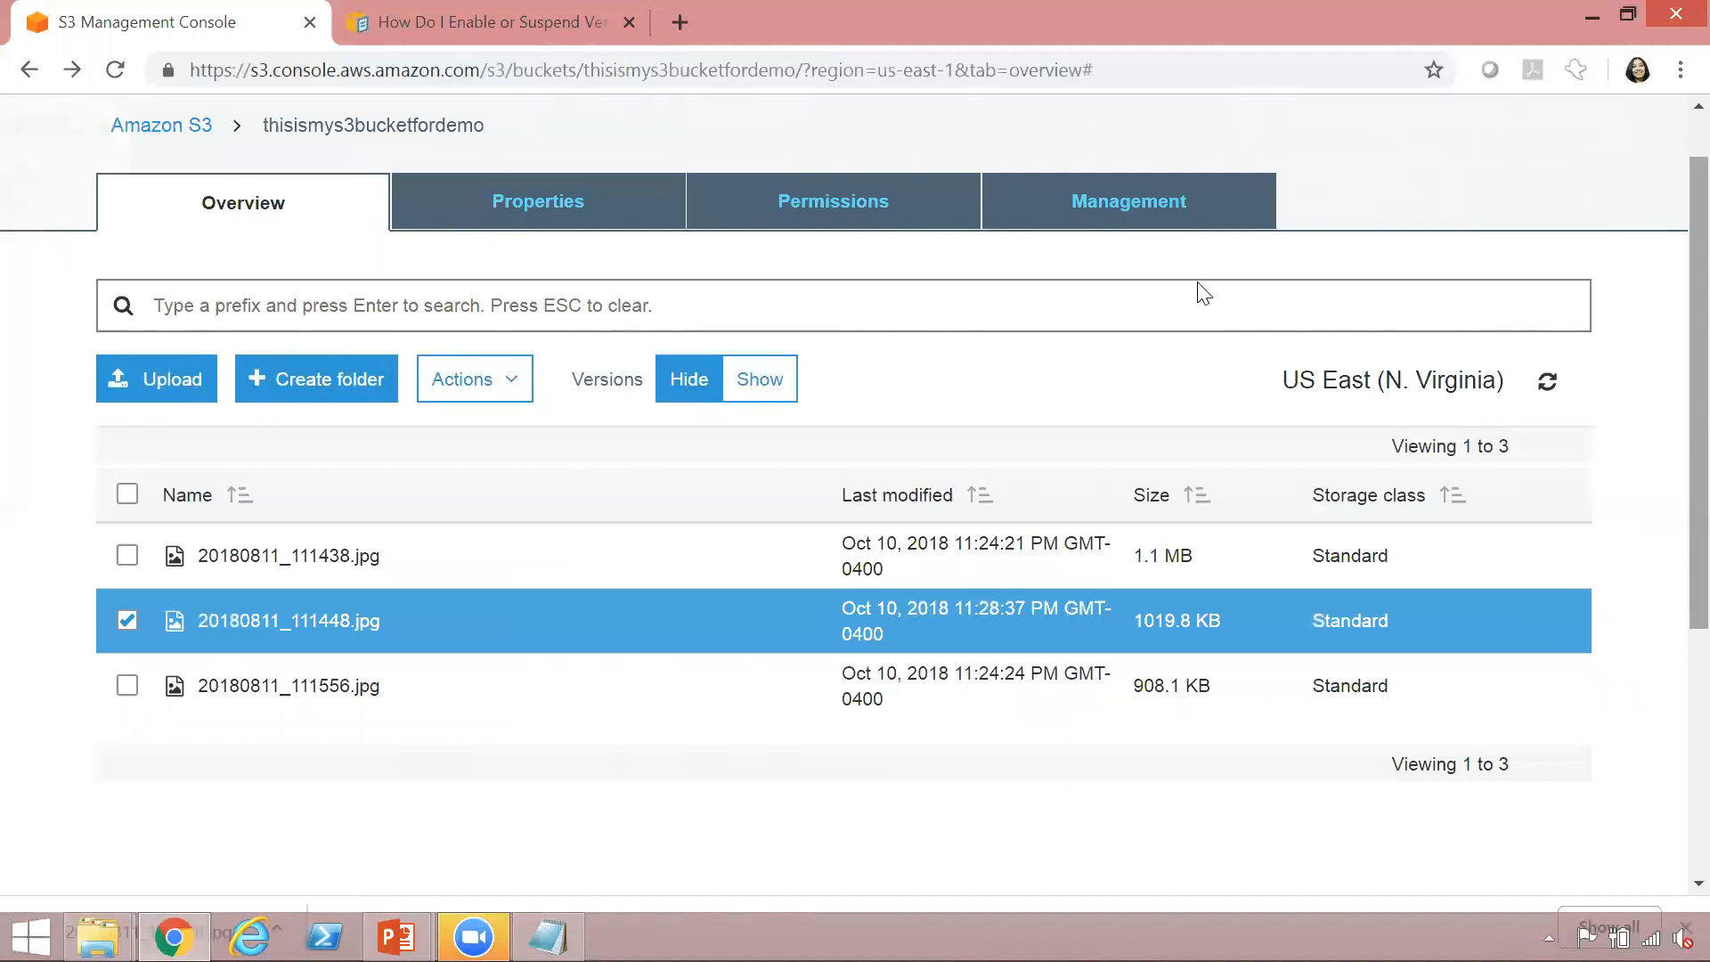
Look through the bucket's properties, management and permissions settings and return to its object list
left_click(556, 220)
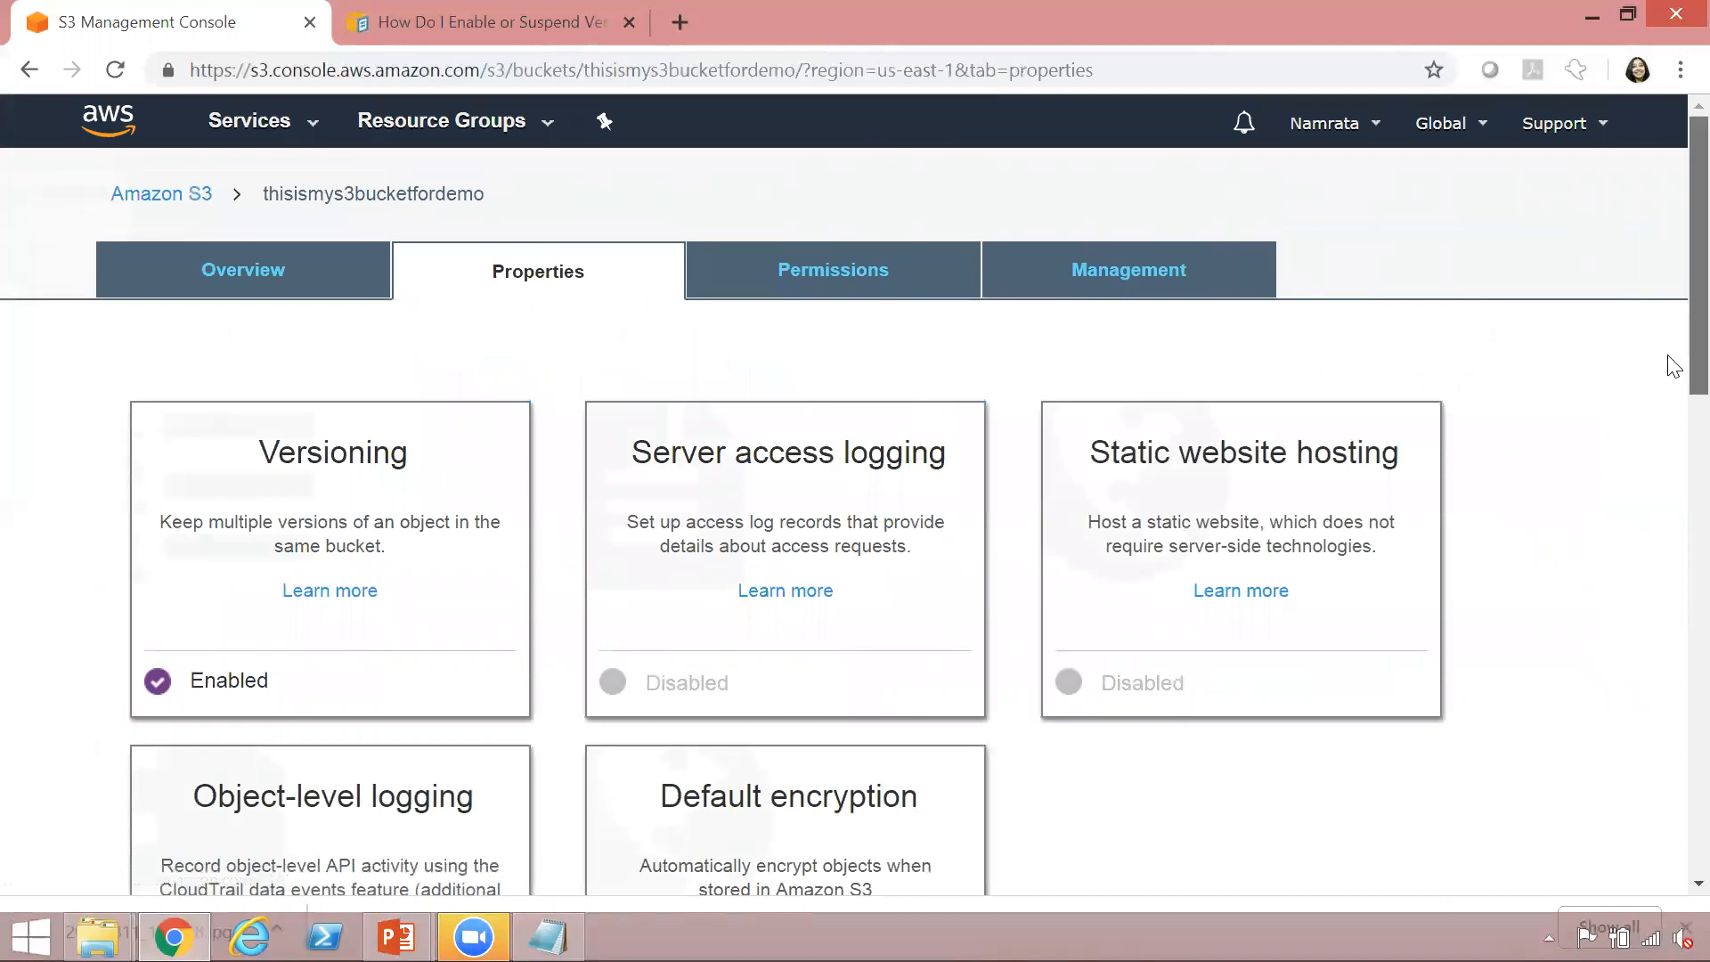
scroll(1668, 363, "down", 3)
scroll(1668, 457, "up", 3)
left_click(1209, 249)
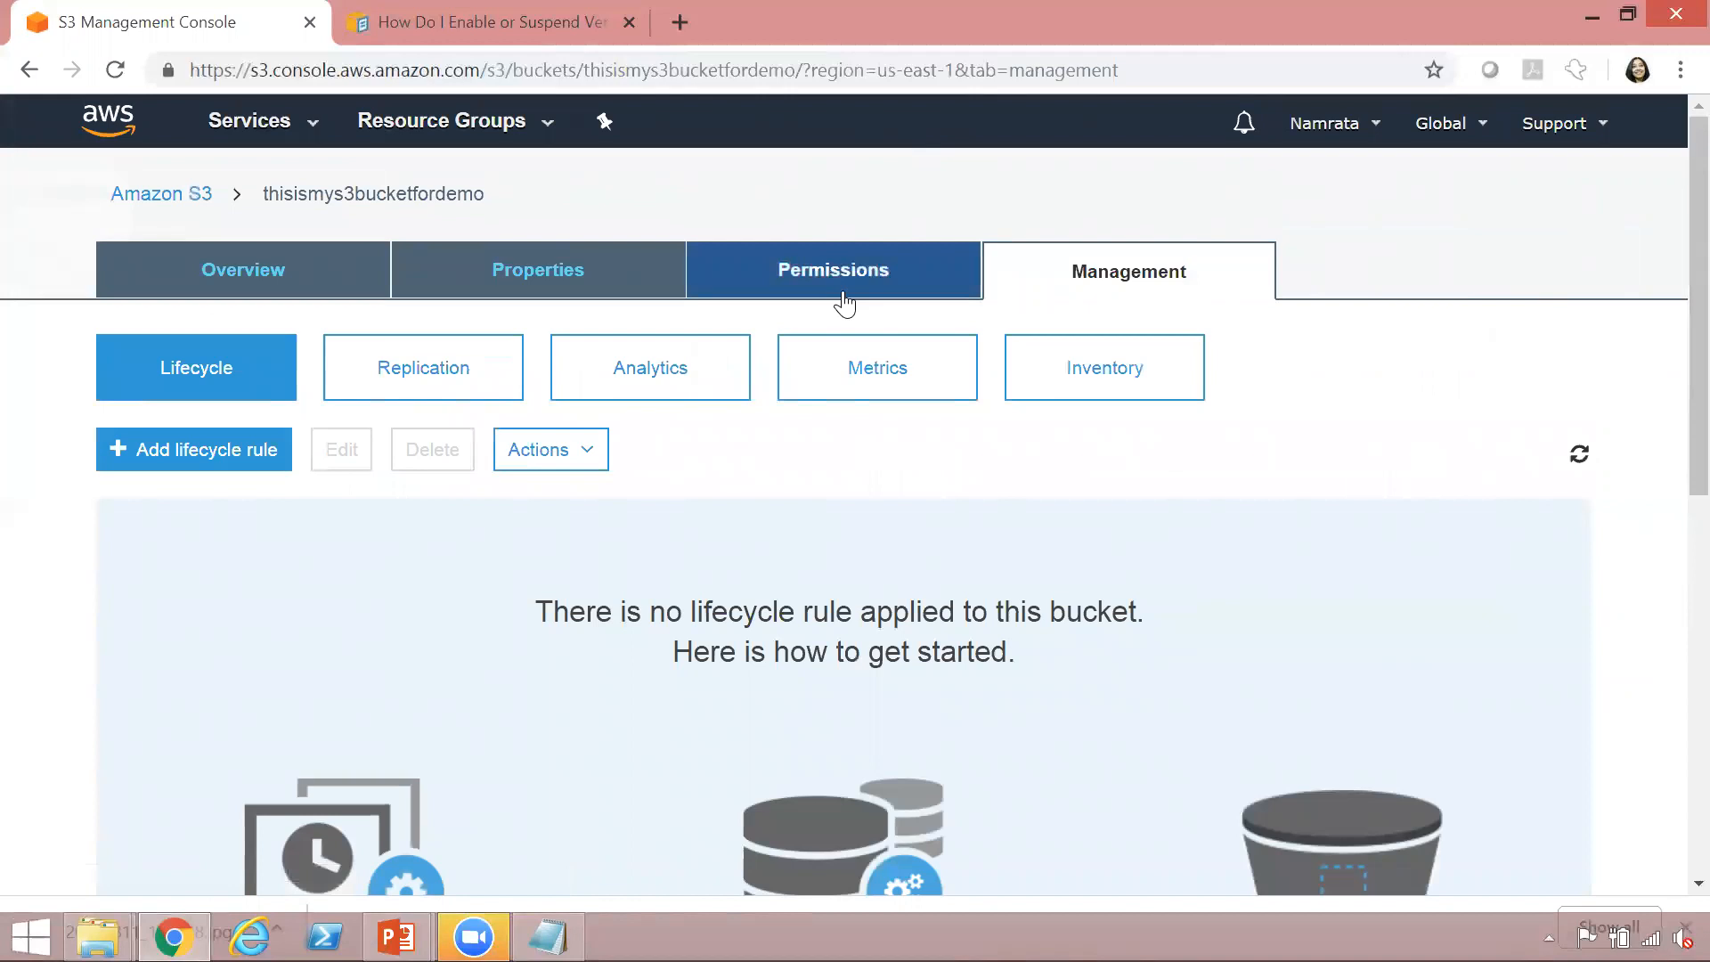
left_click(813, 269)
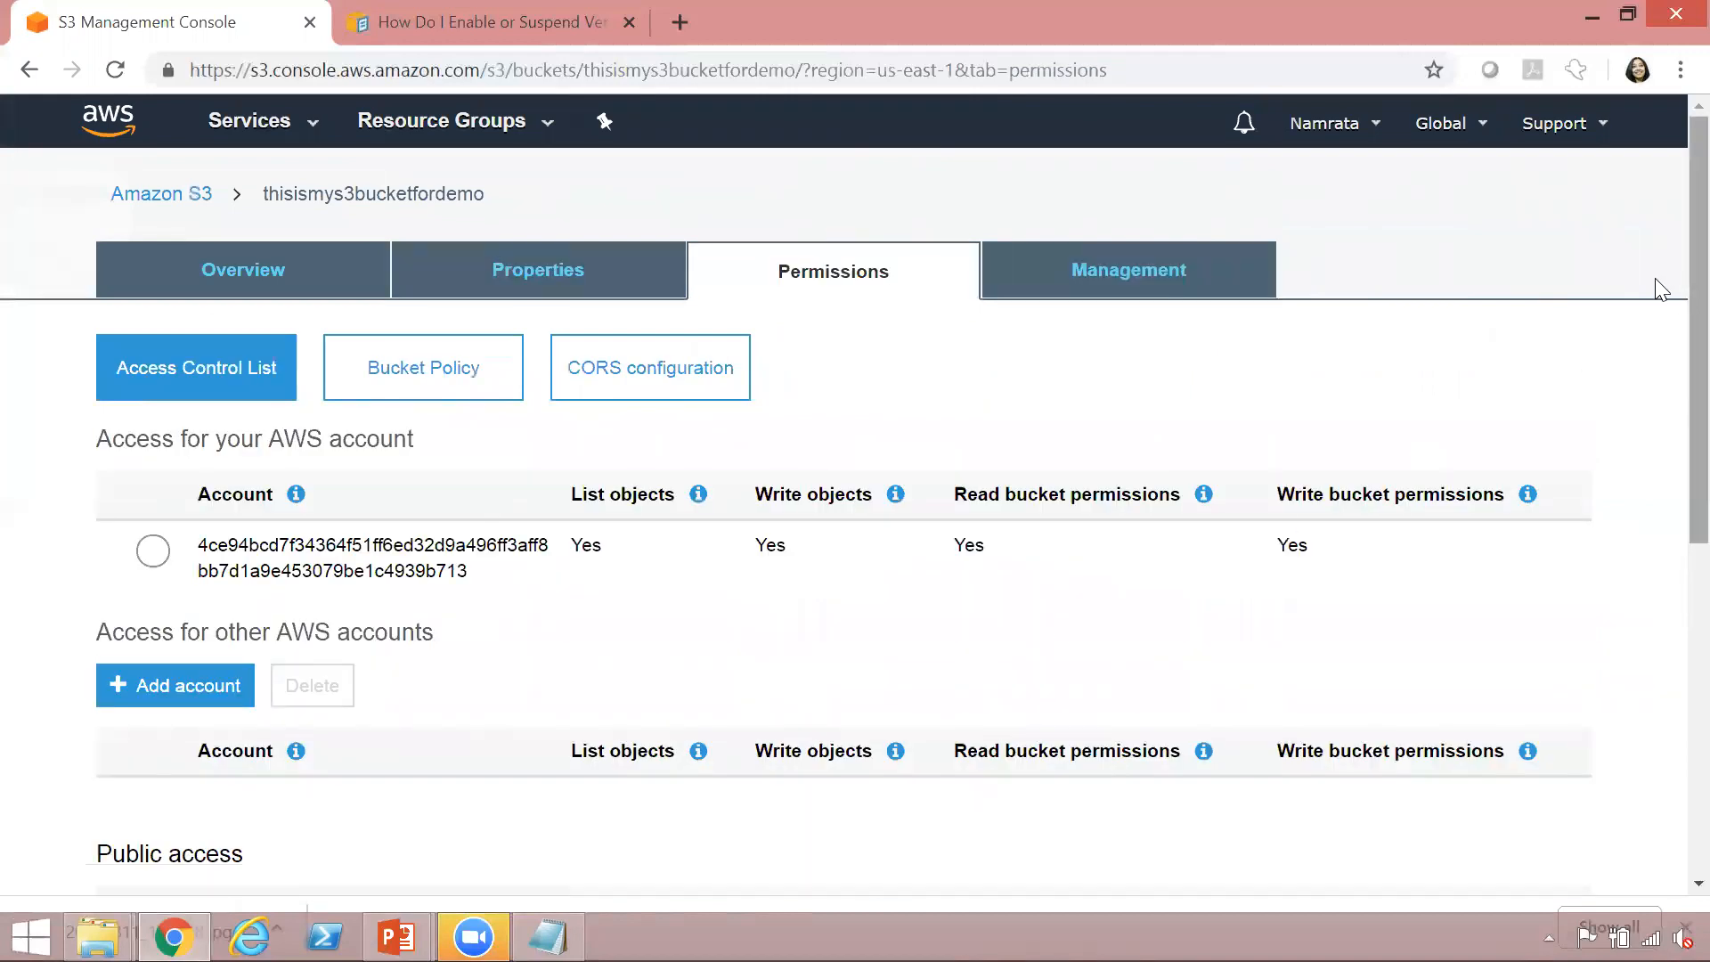
left_click(267, 285)
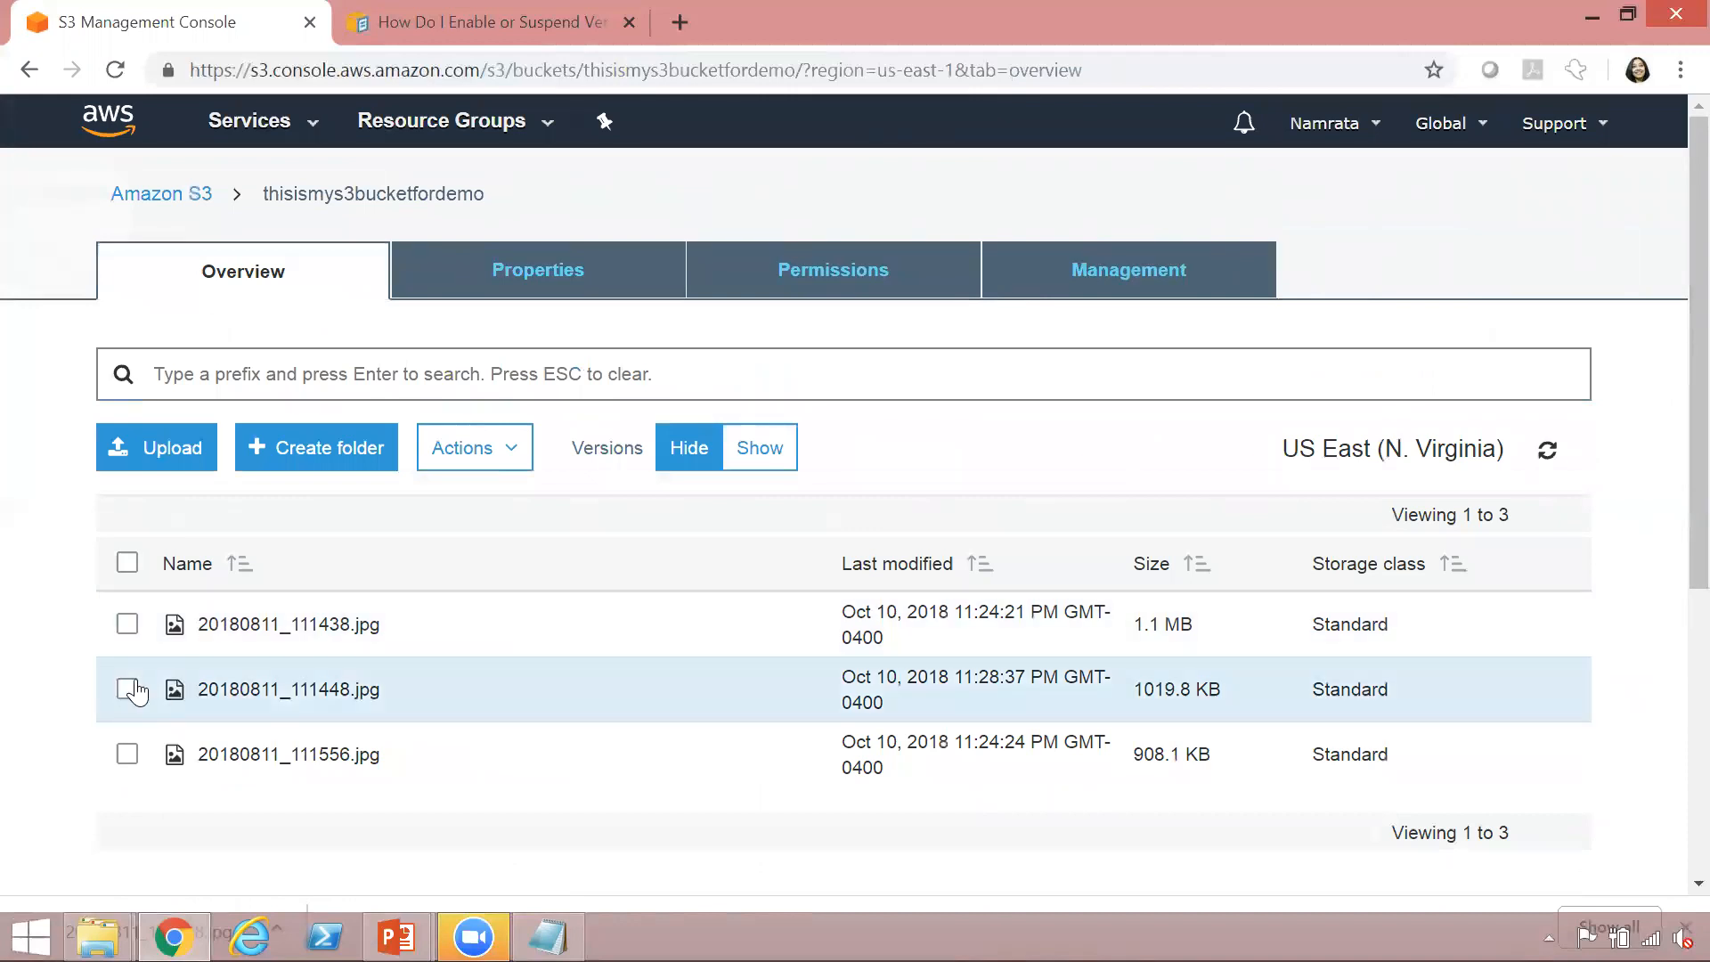
Open the storage class options in the properties of 20180811_111448.jpg
left_click(127, 688)
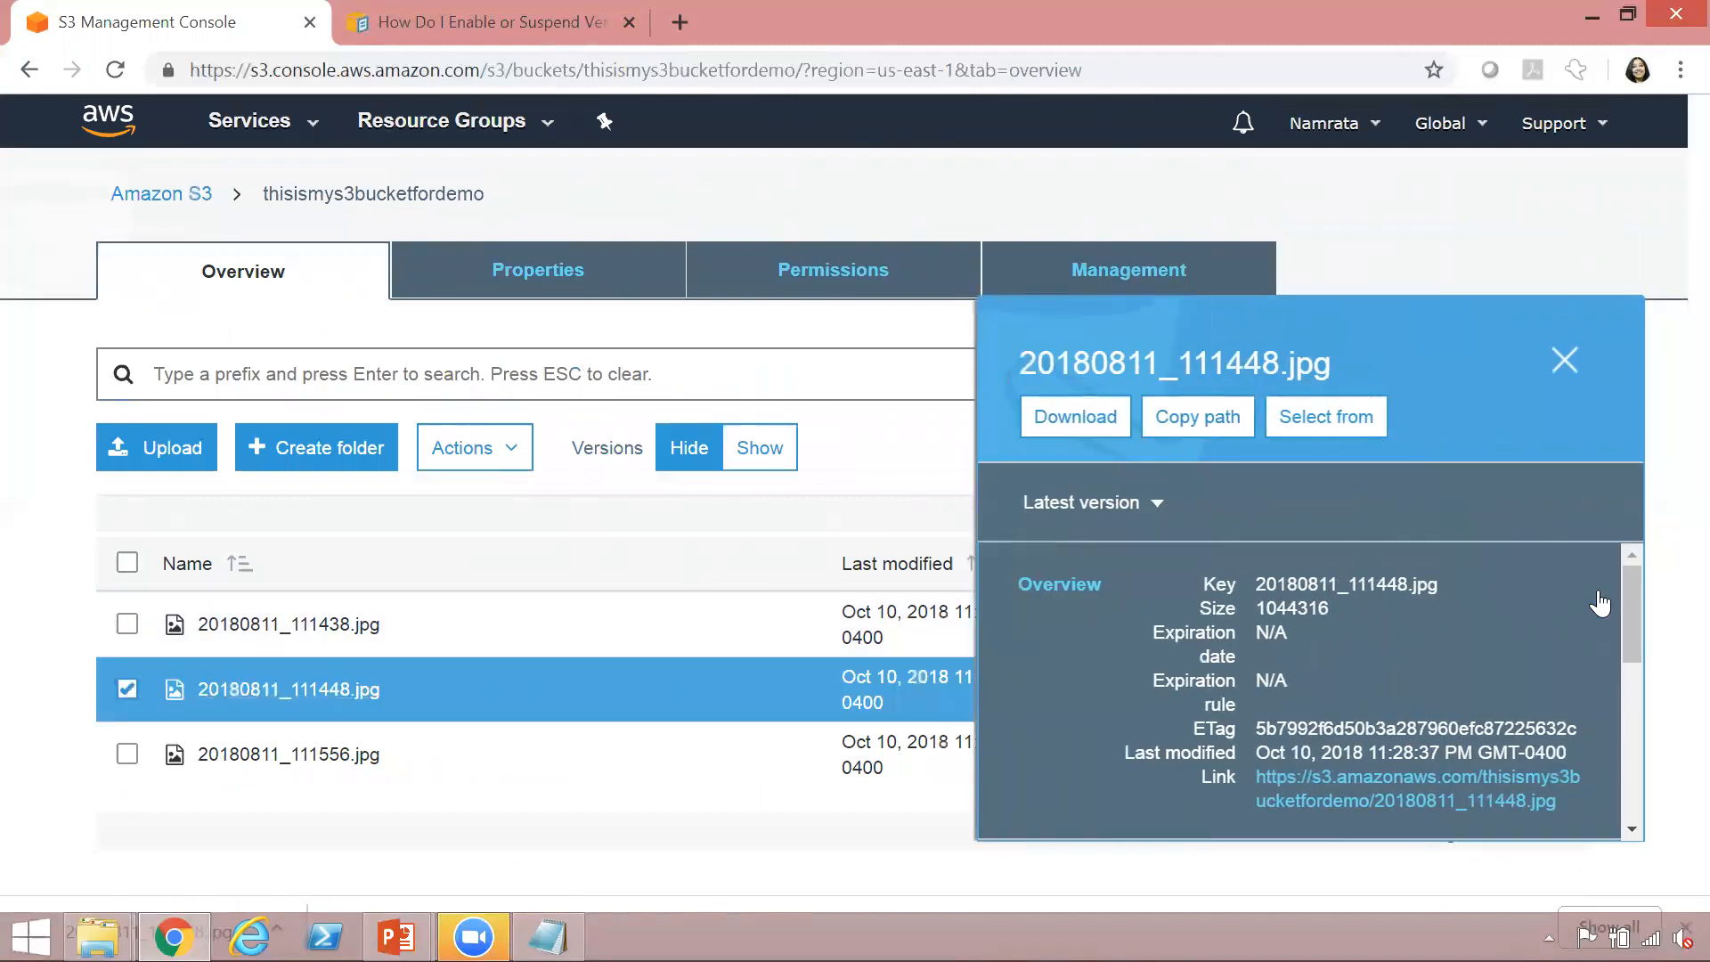
left_click_drag(1630, 604, 1632, 681)
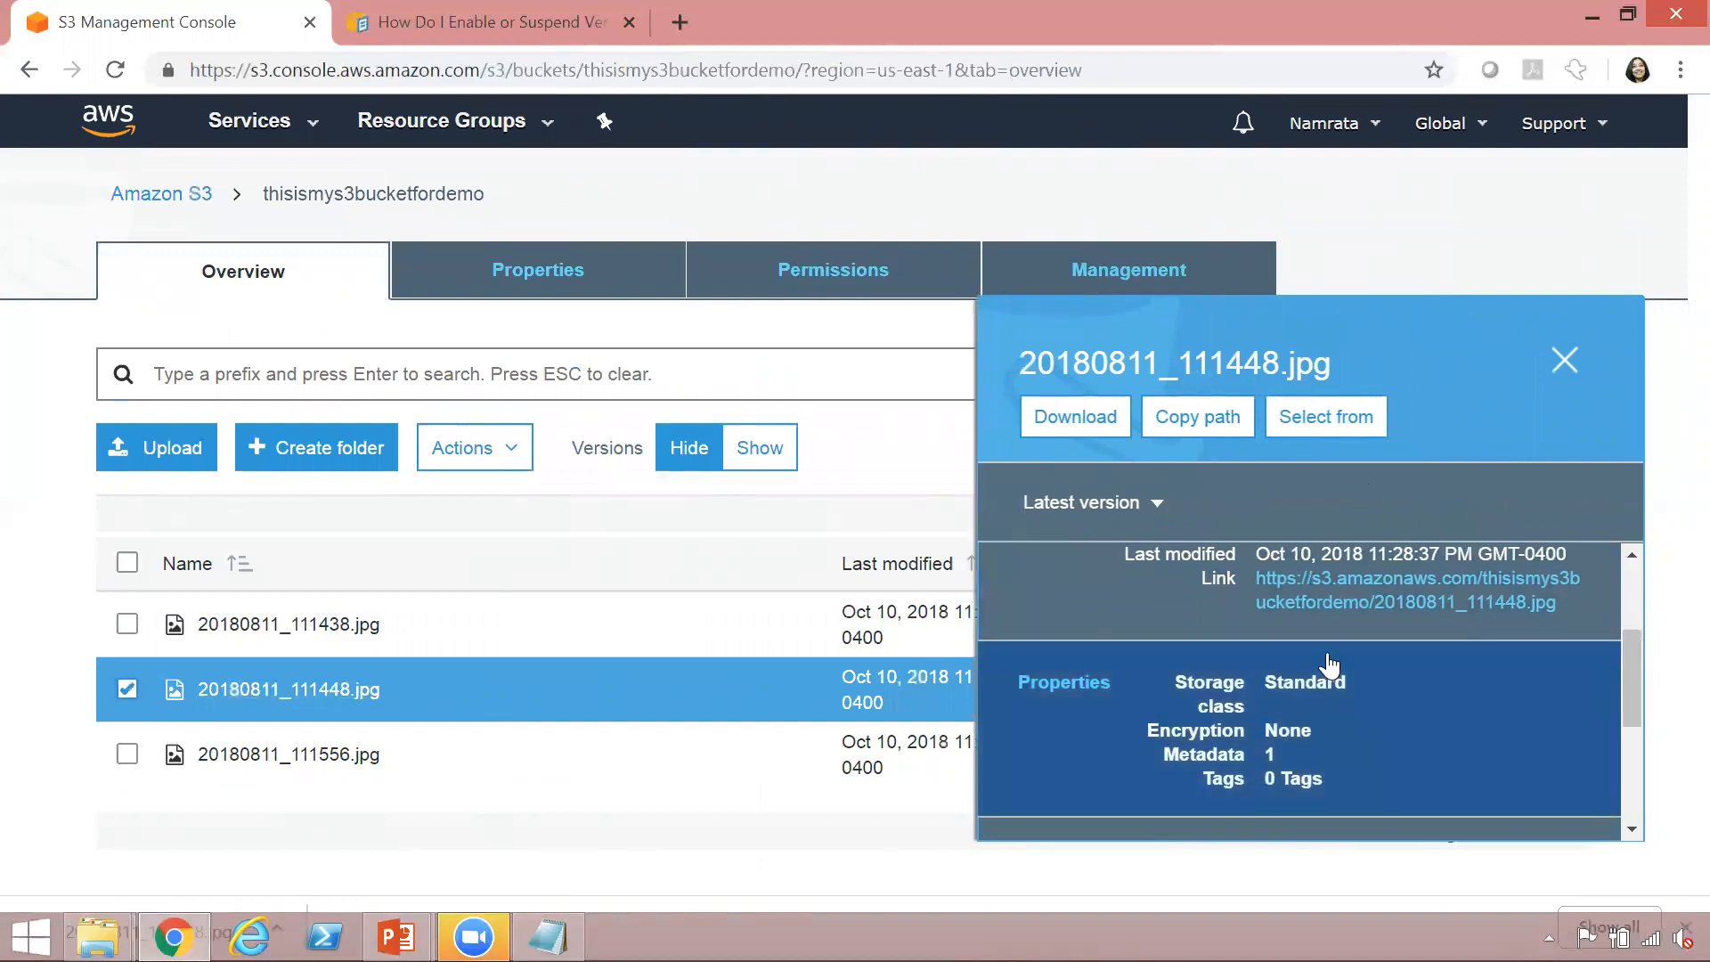
left_click(1073, 684)
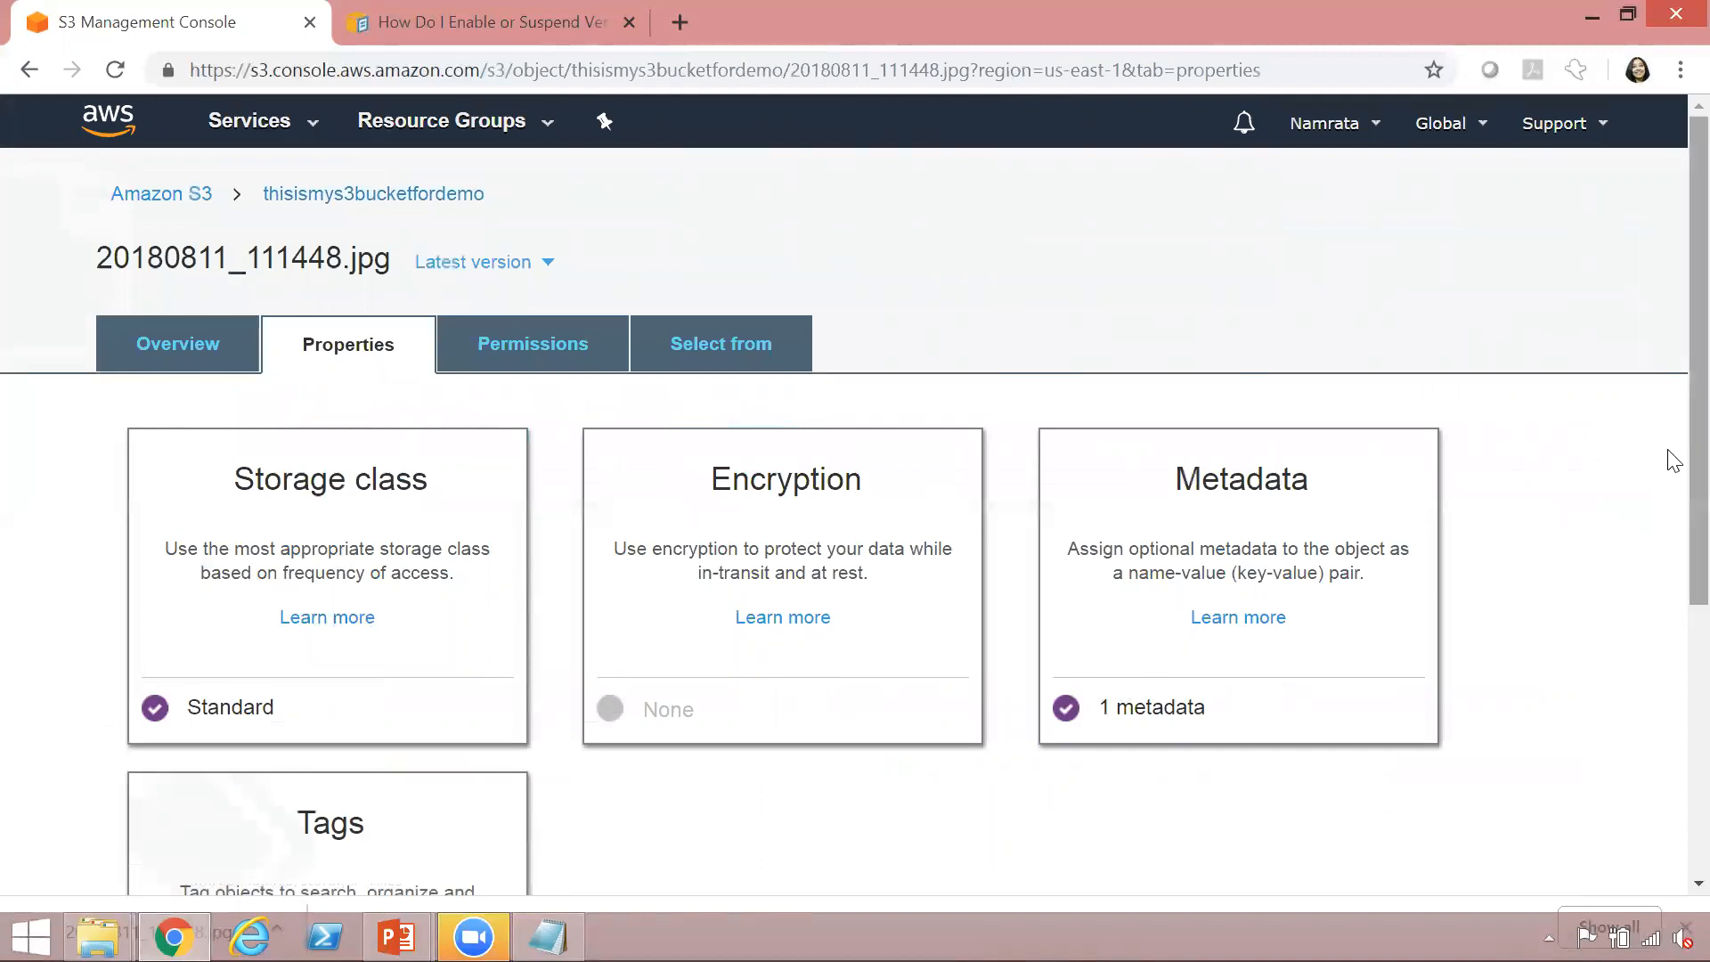
scroll(1673, 506, "down", 1)
scroll(1672, 506, "down", 3)
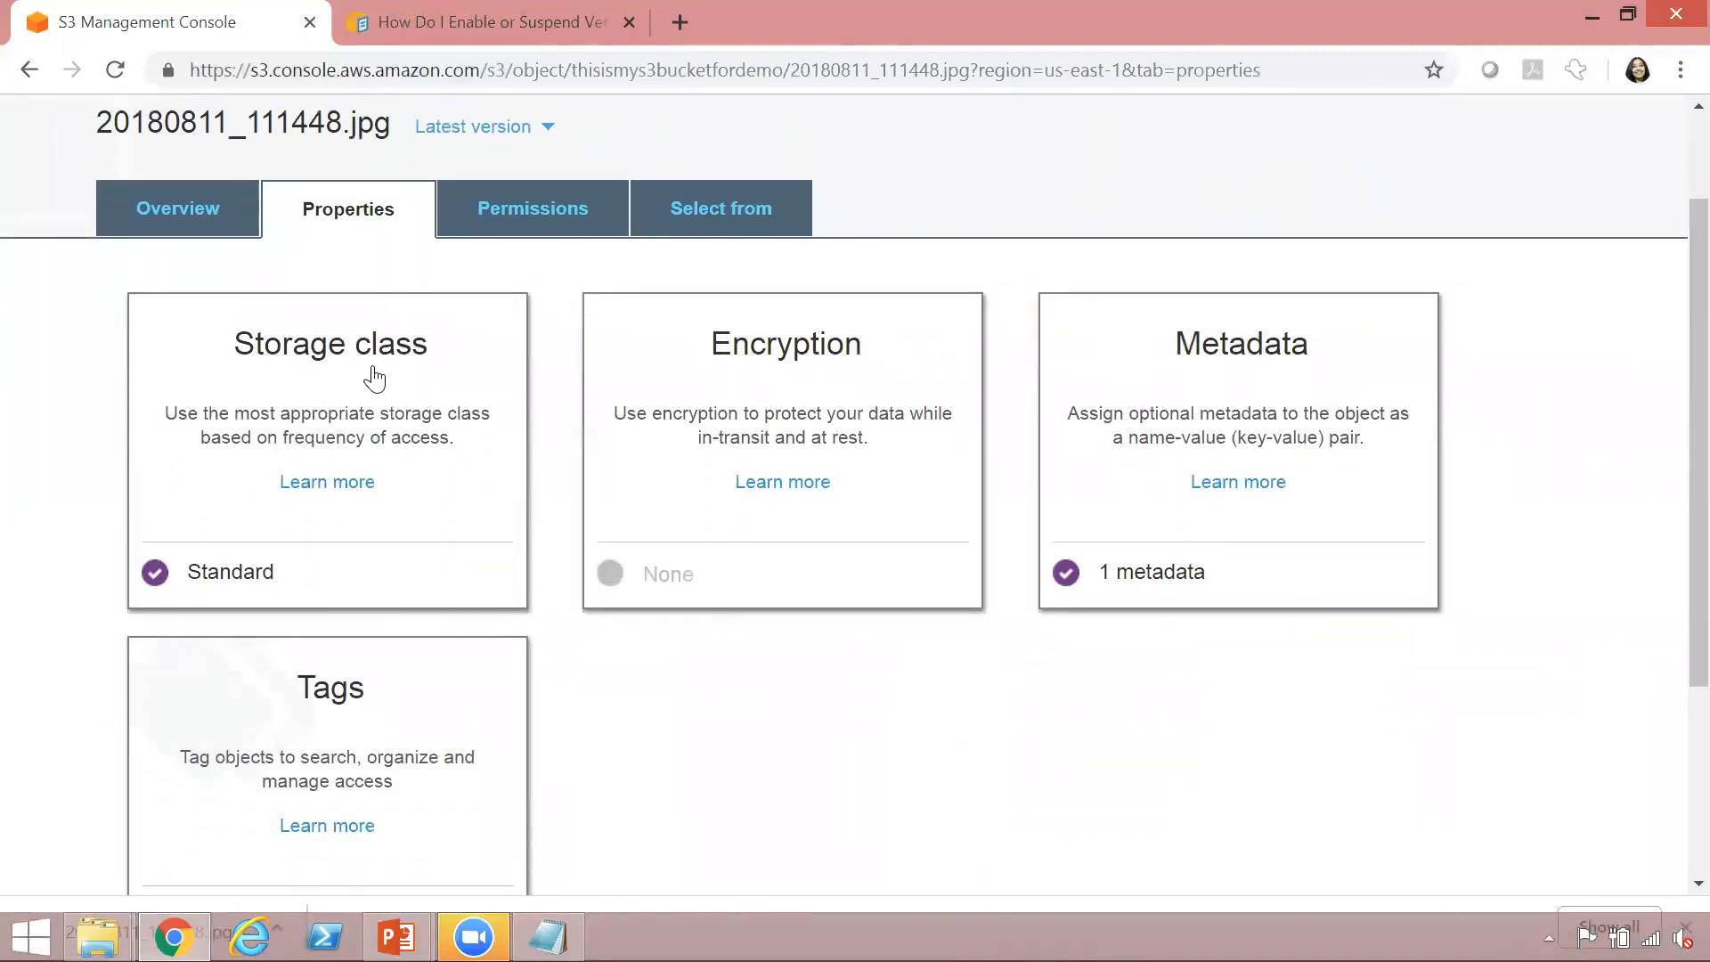
left_click(314, 379)
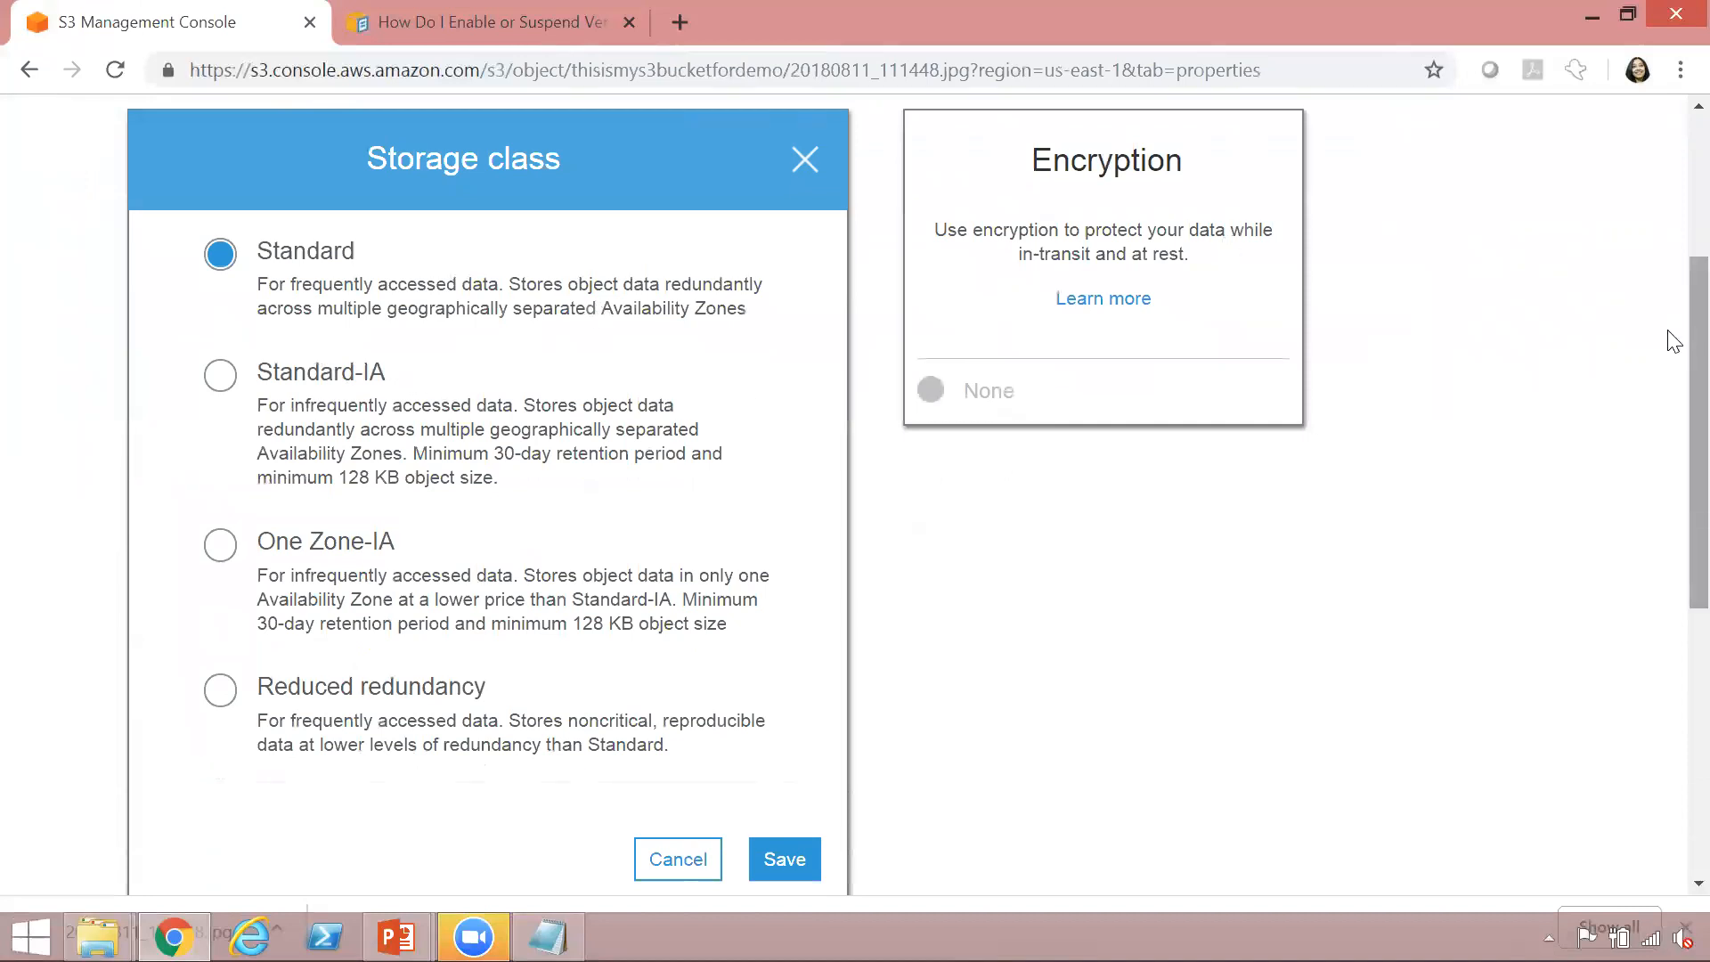
scroll(1671, 352, "down", 1)
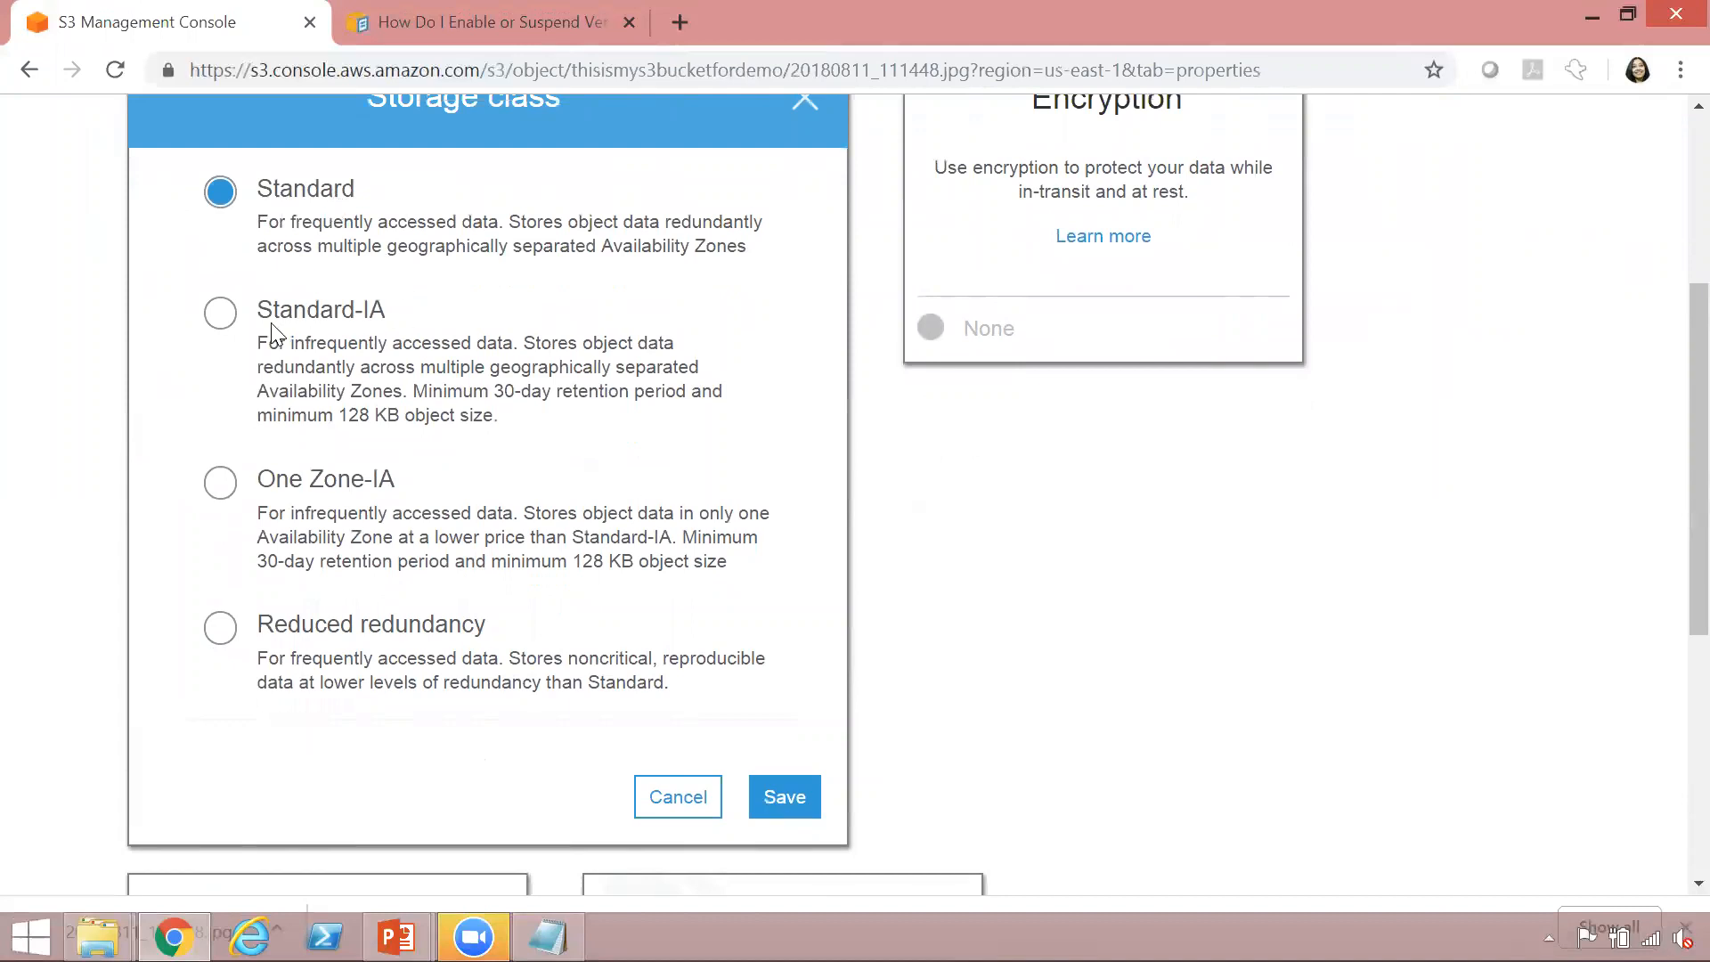
Try the storage classes Standard-IA, One Zone-IA and Reduced redundancy in turn without saving
left_click(215, 325)
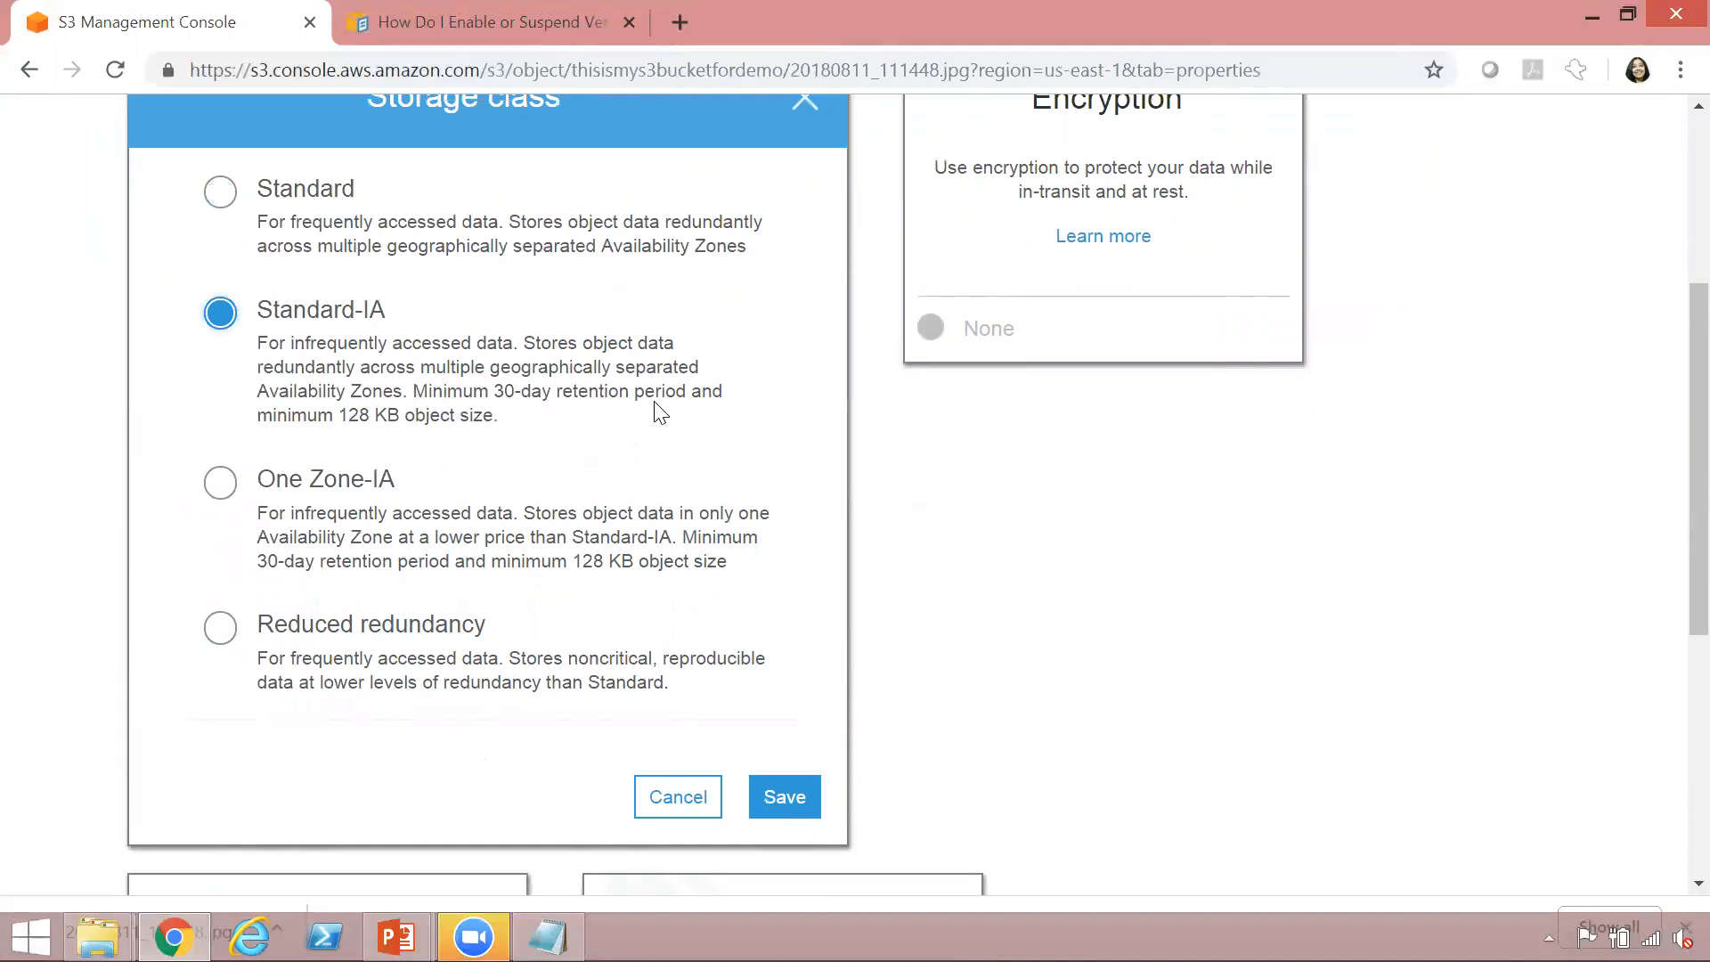
left_click(223, 488)
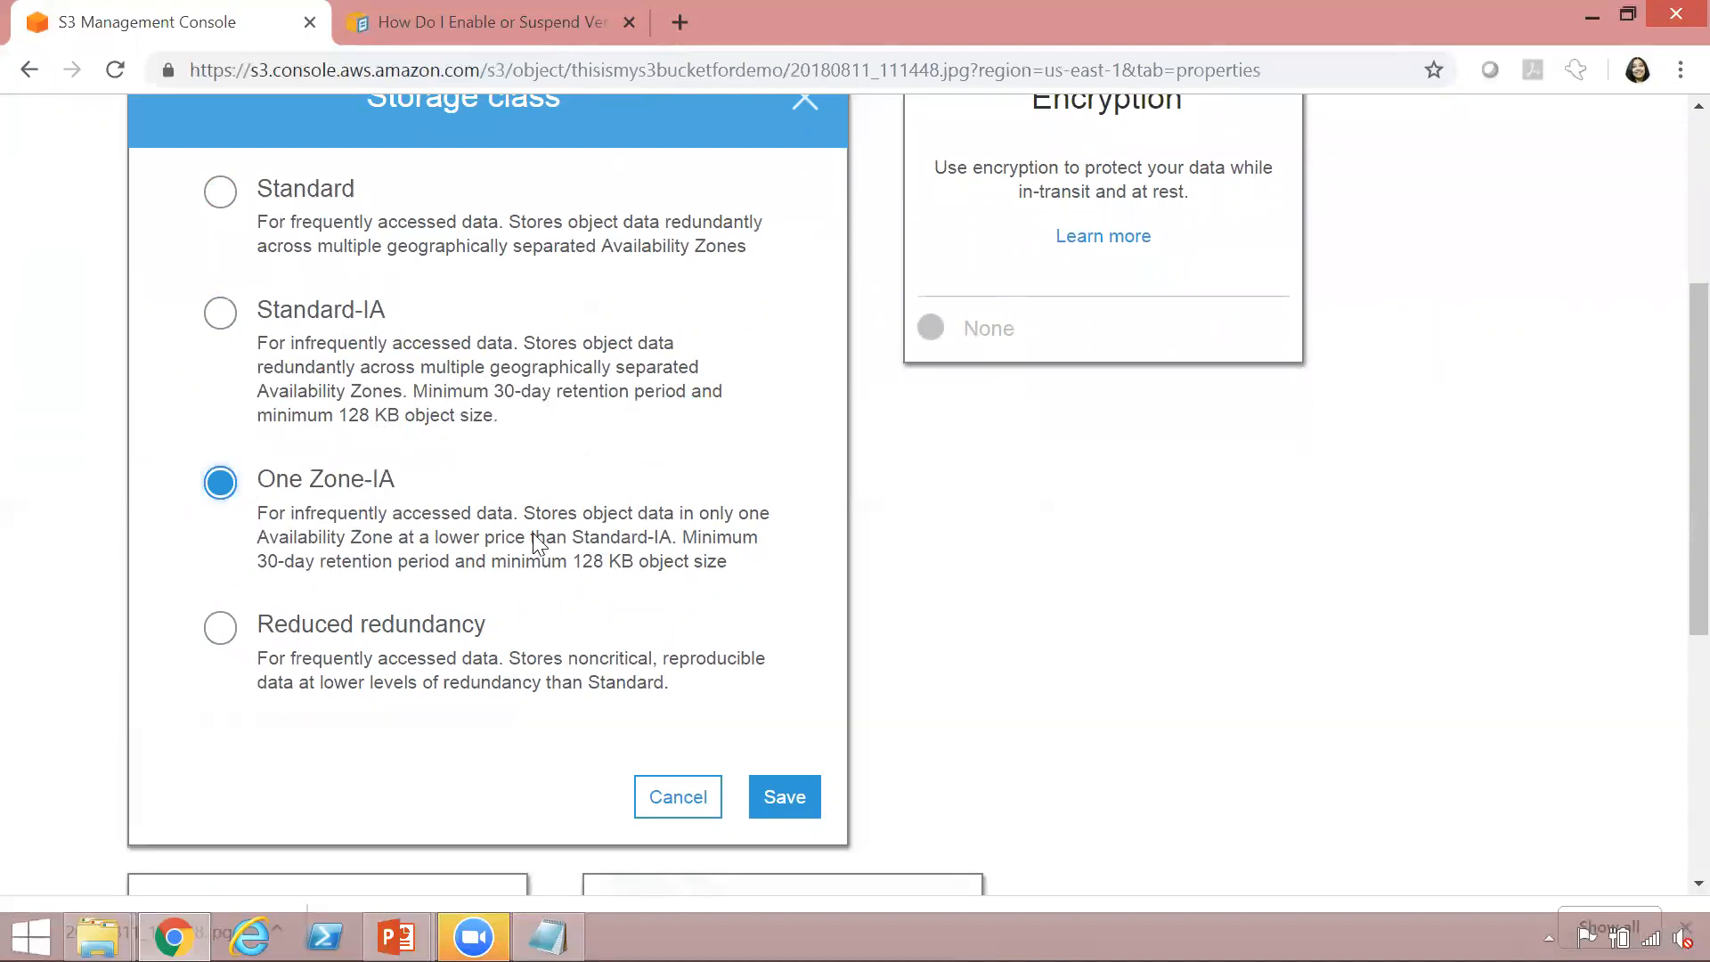
left_click(222, 630)
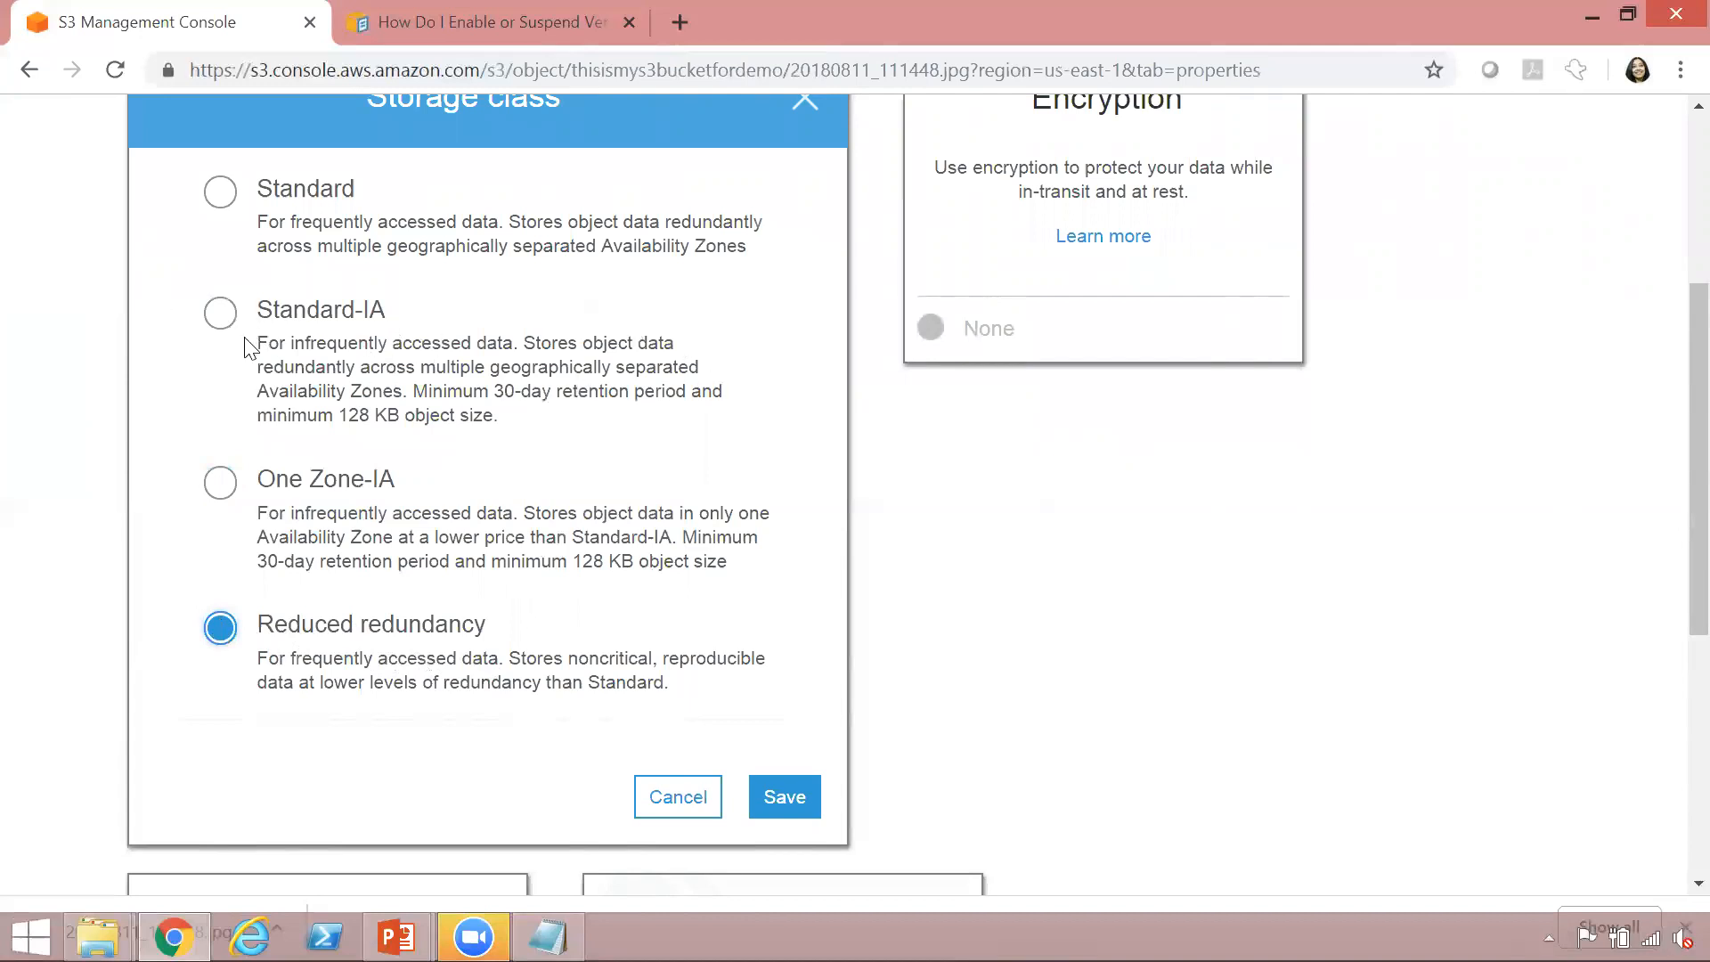
Set the storage class of 20180811_111448.jpg to Standard-IA, save it and return to the bucket's object list
left_click(223, 322)
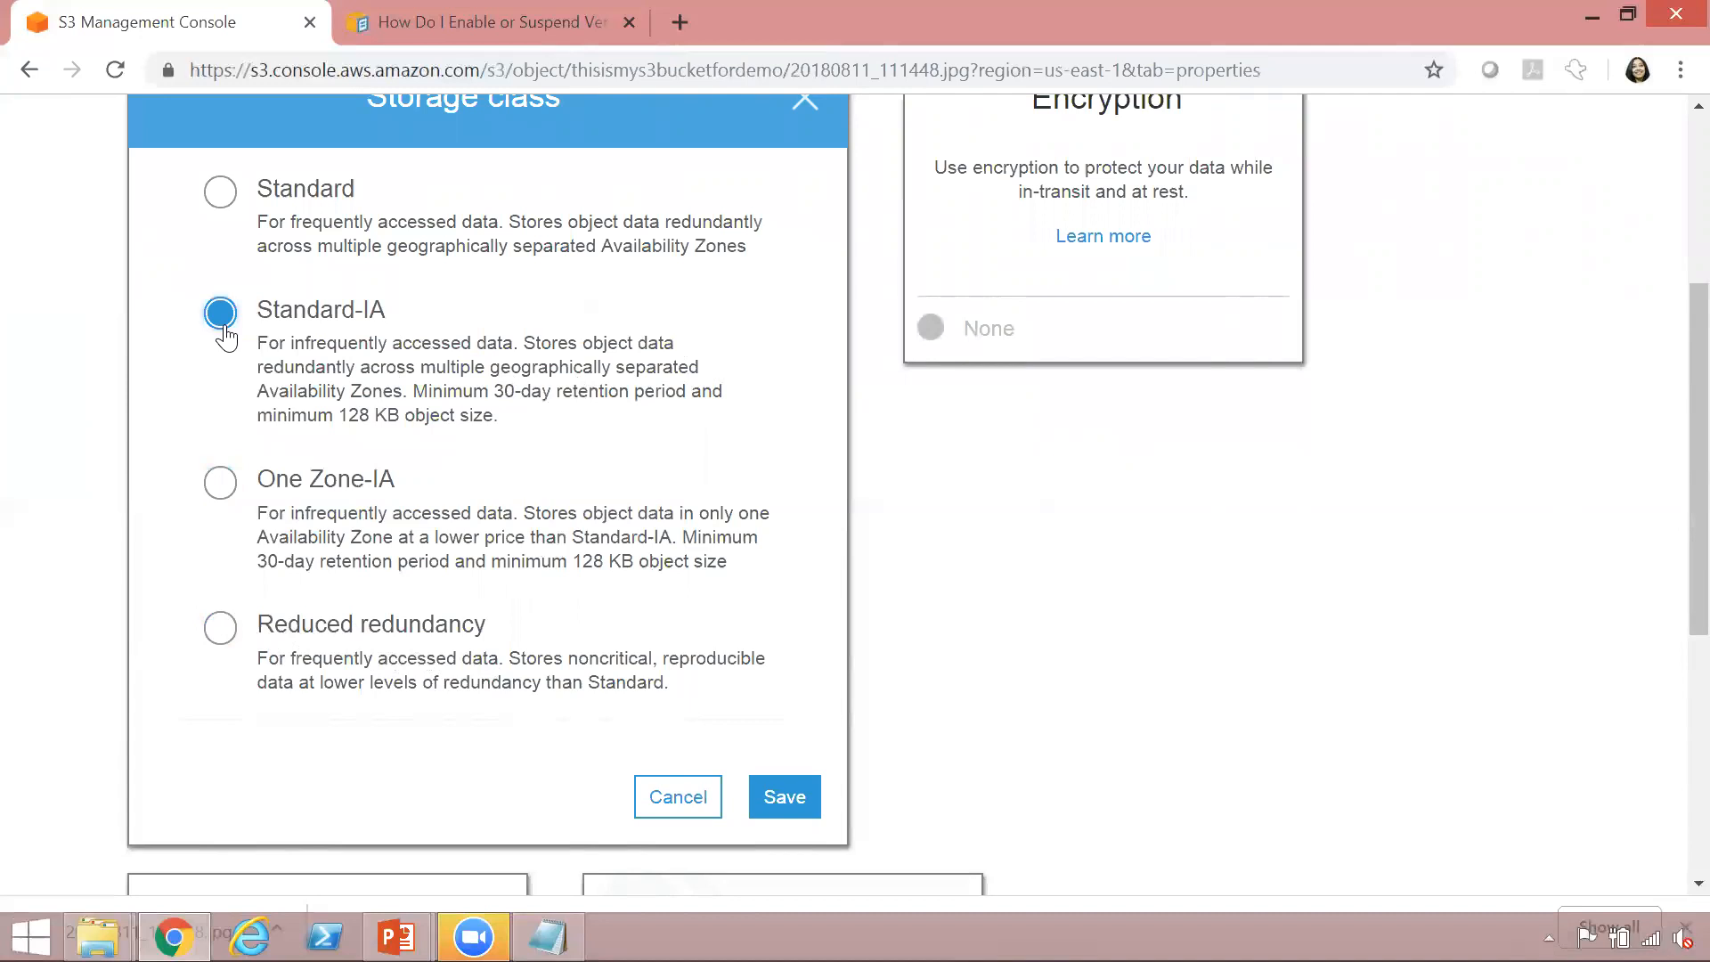
left_click(780, 792)
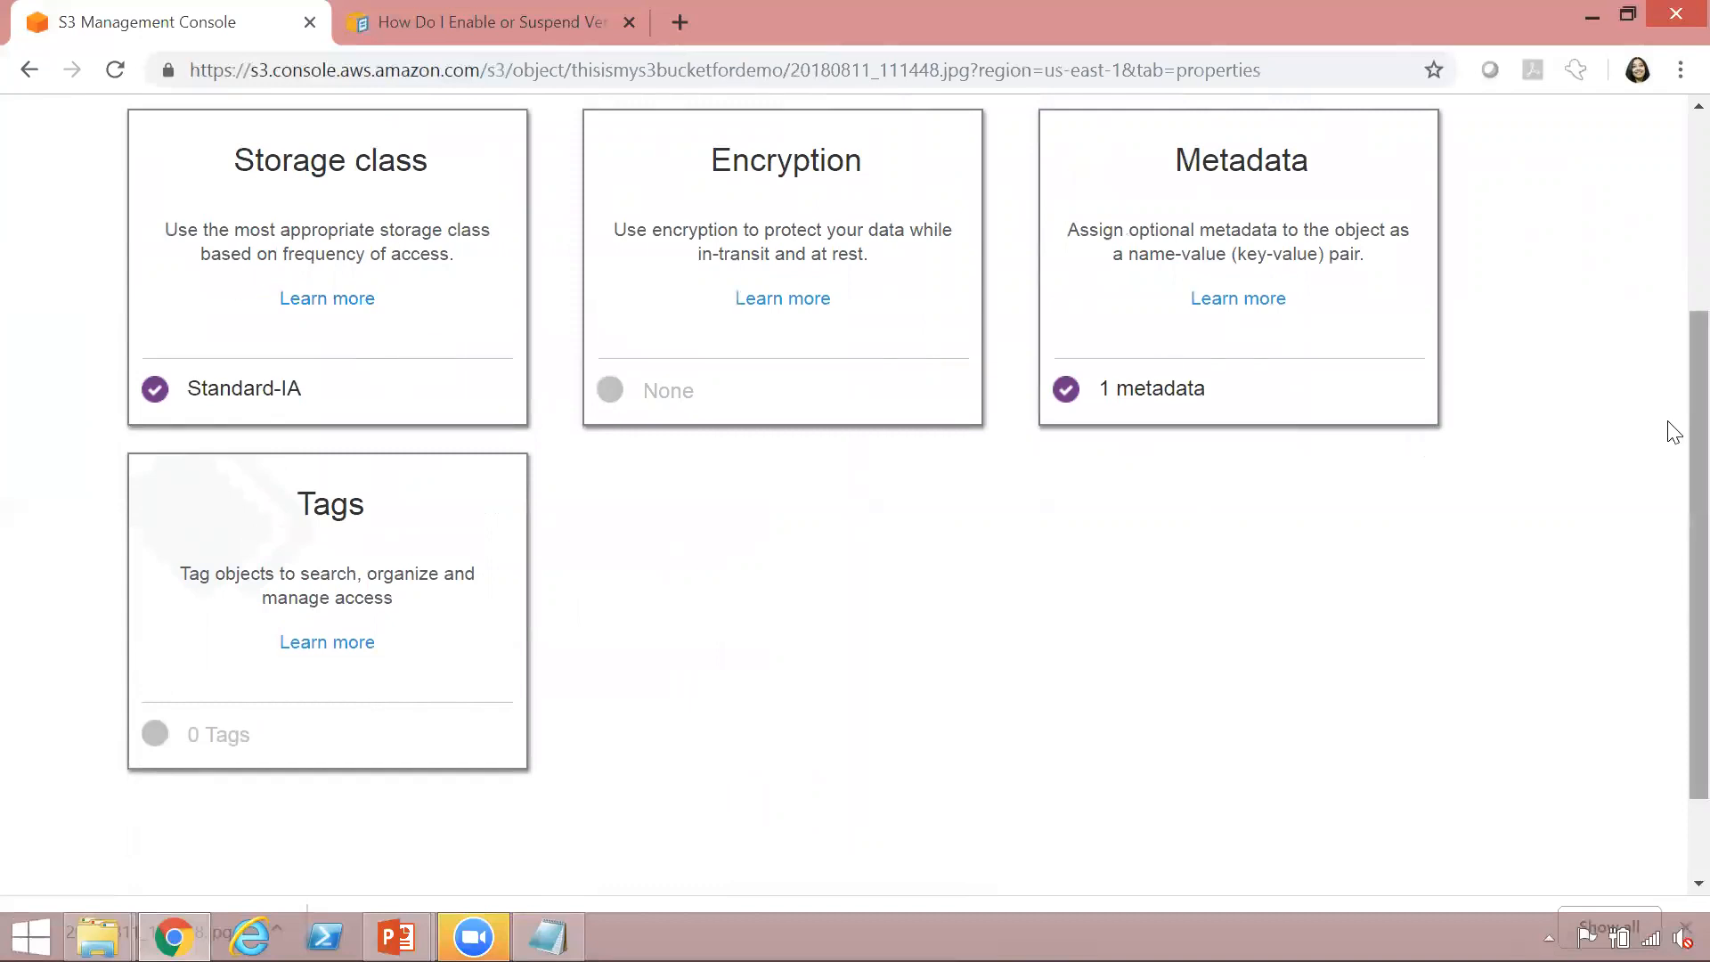
scroll(1670, 418, "up", 3)
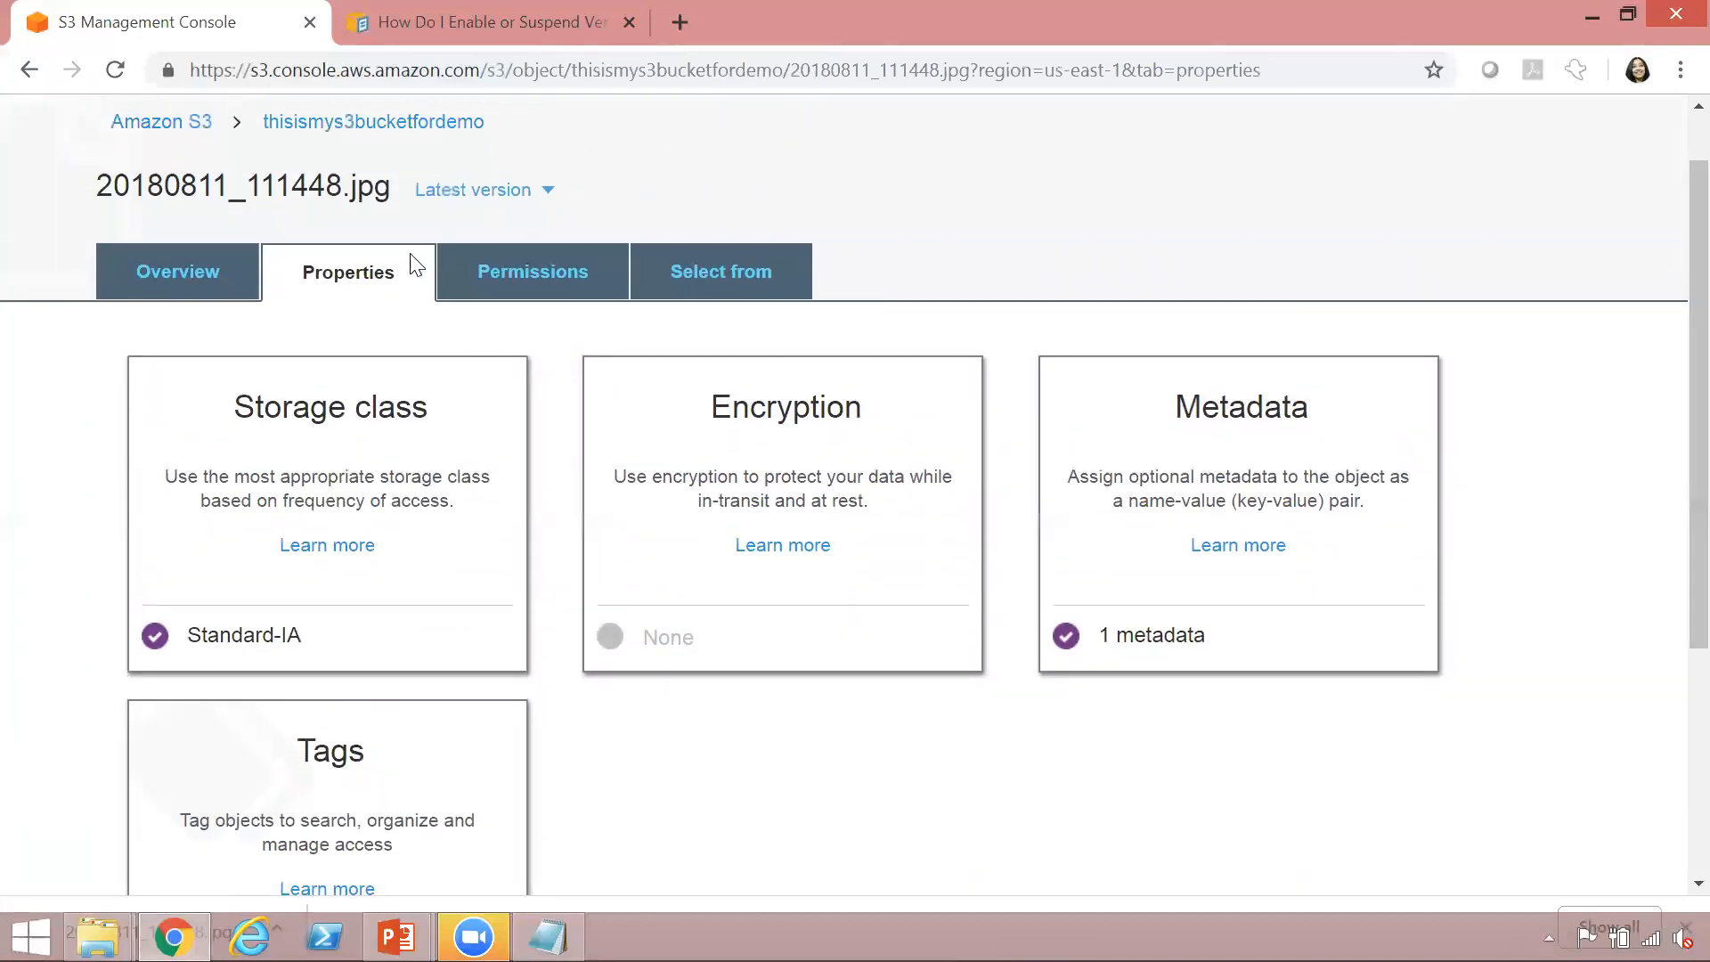
left_click_drag(299, 187, 393, 188)
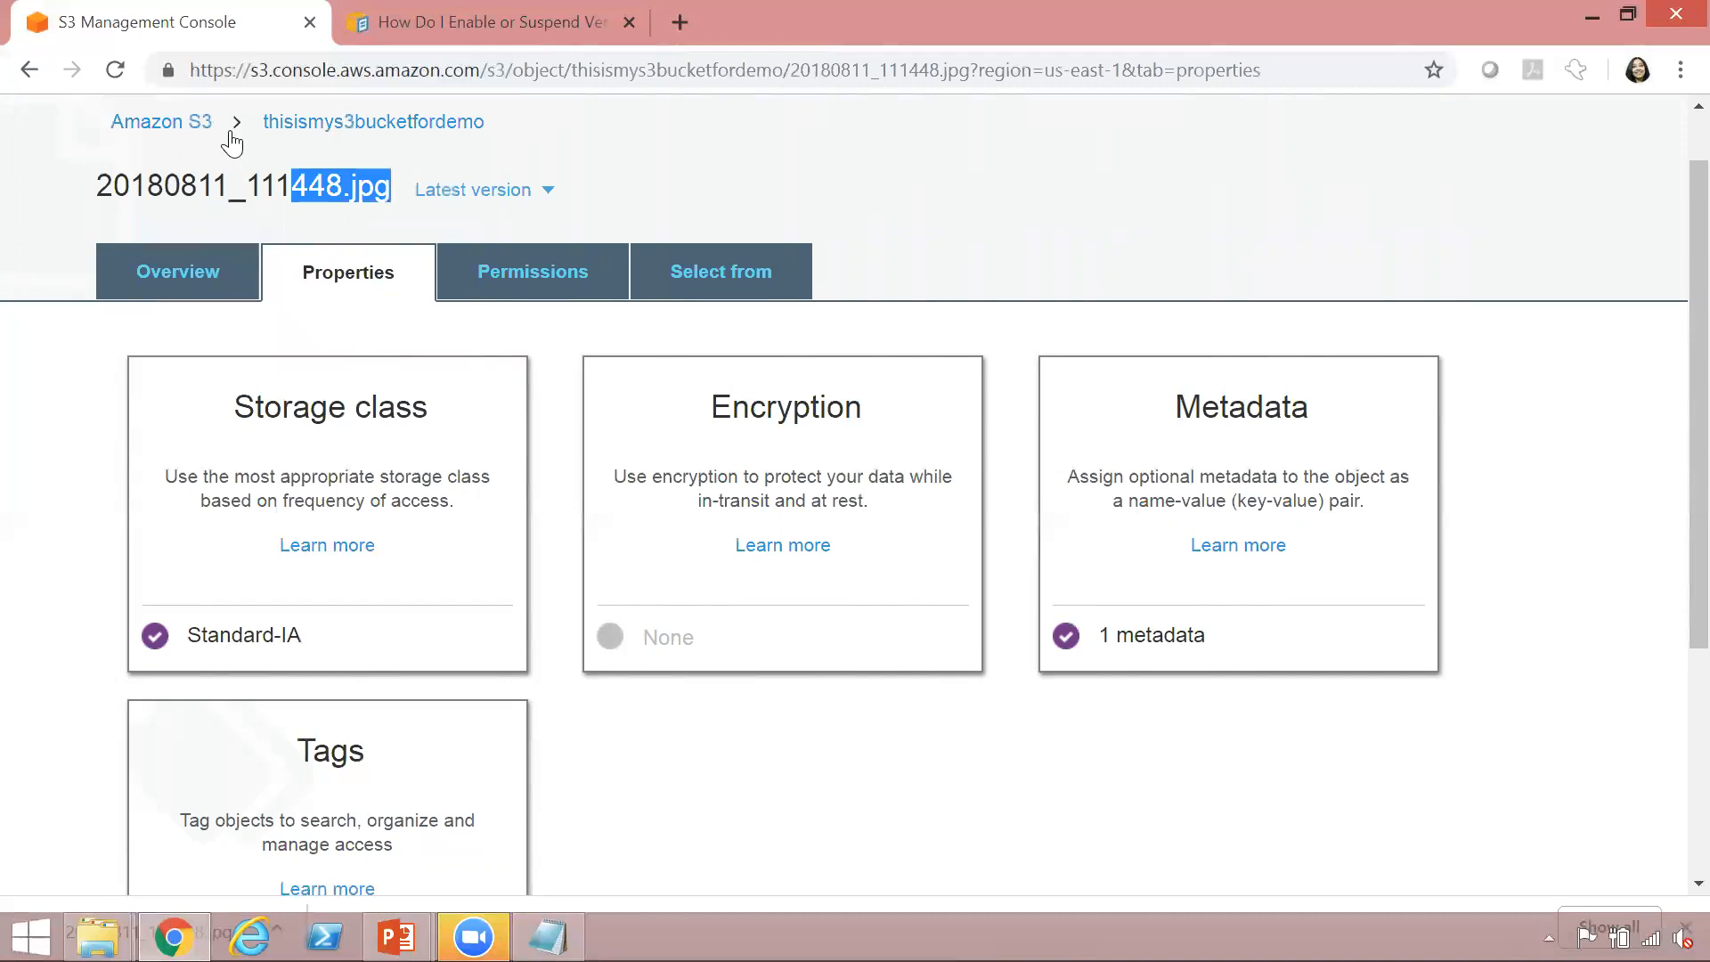
left_click(323, 126)
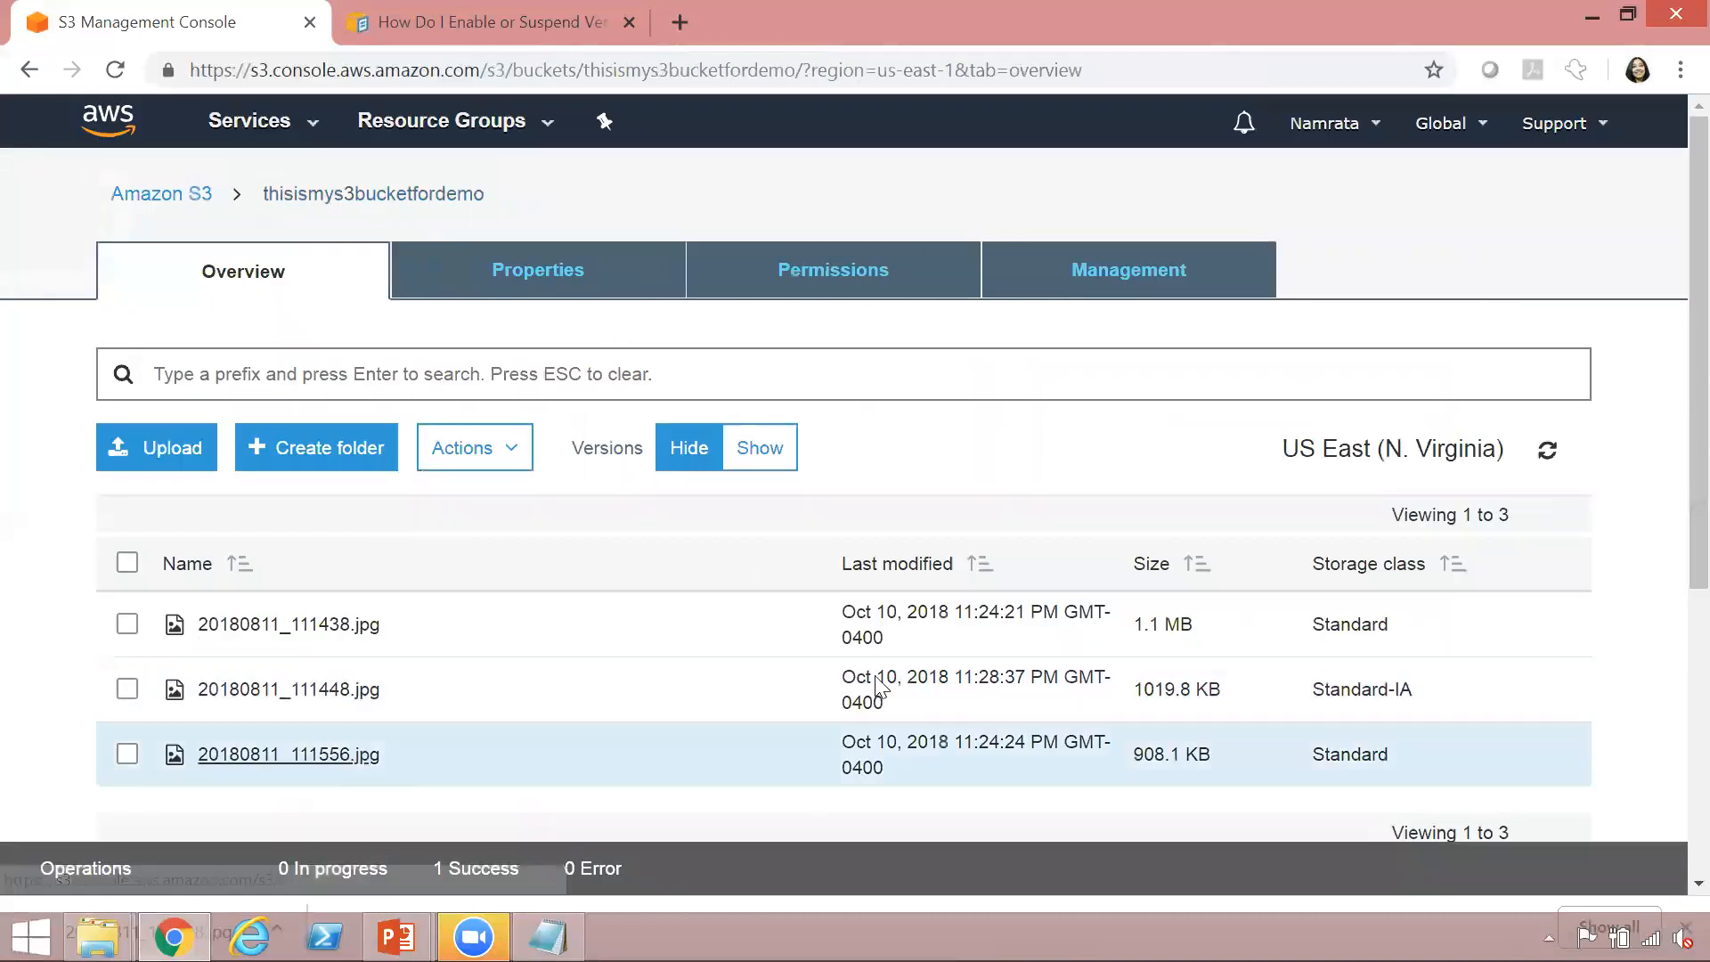
Set the storage class of 20180811_111438.jpg to Reduced redundancy, save it and return to the bucket's object list
left_click_drag(1690, 547, 1691, 677)
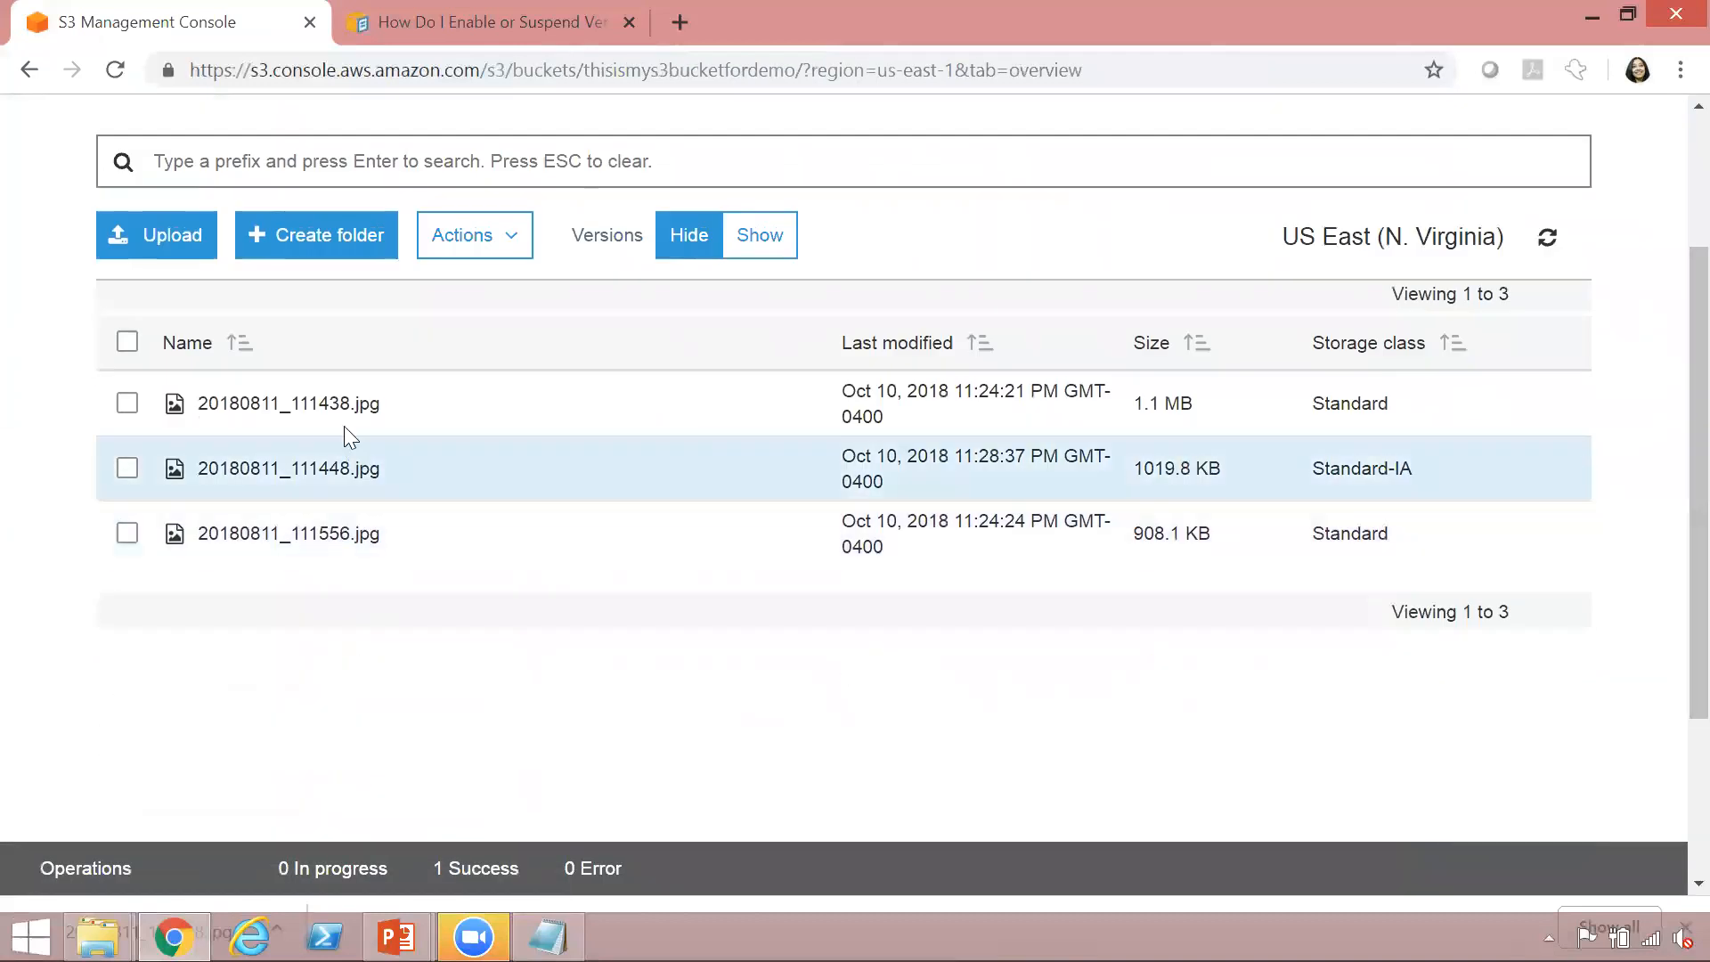
left_click(329, 409)
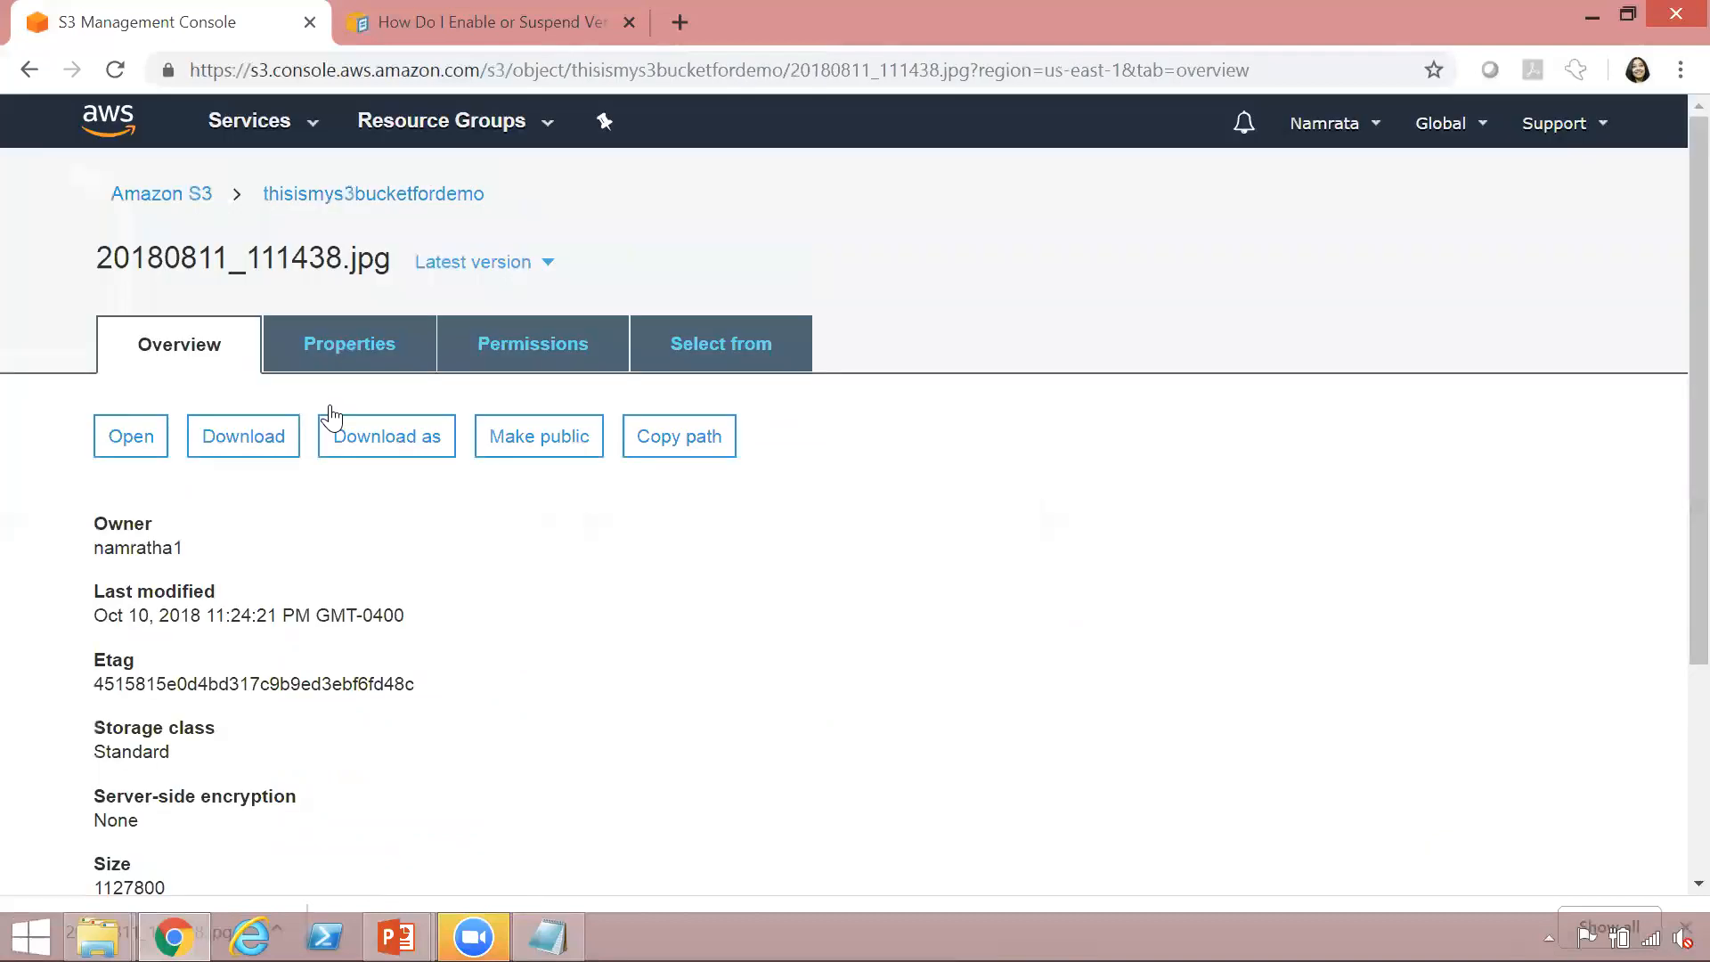
left_click(358, 361)
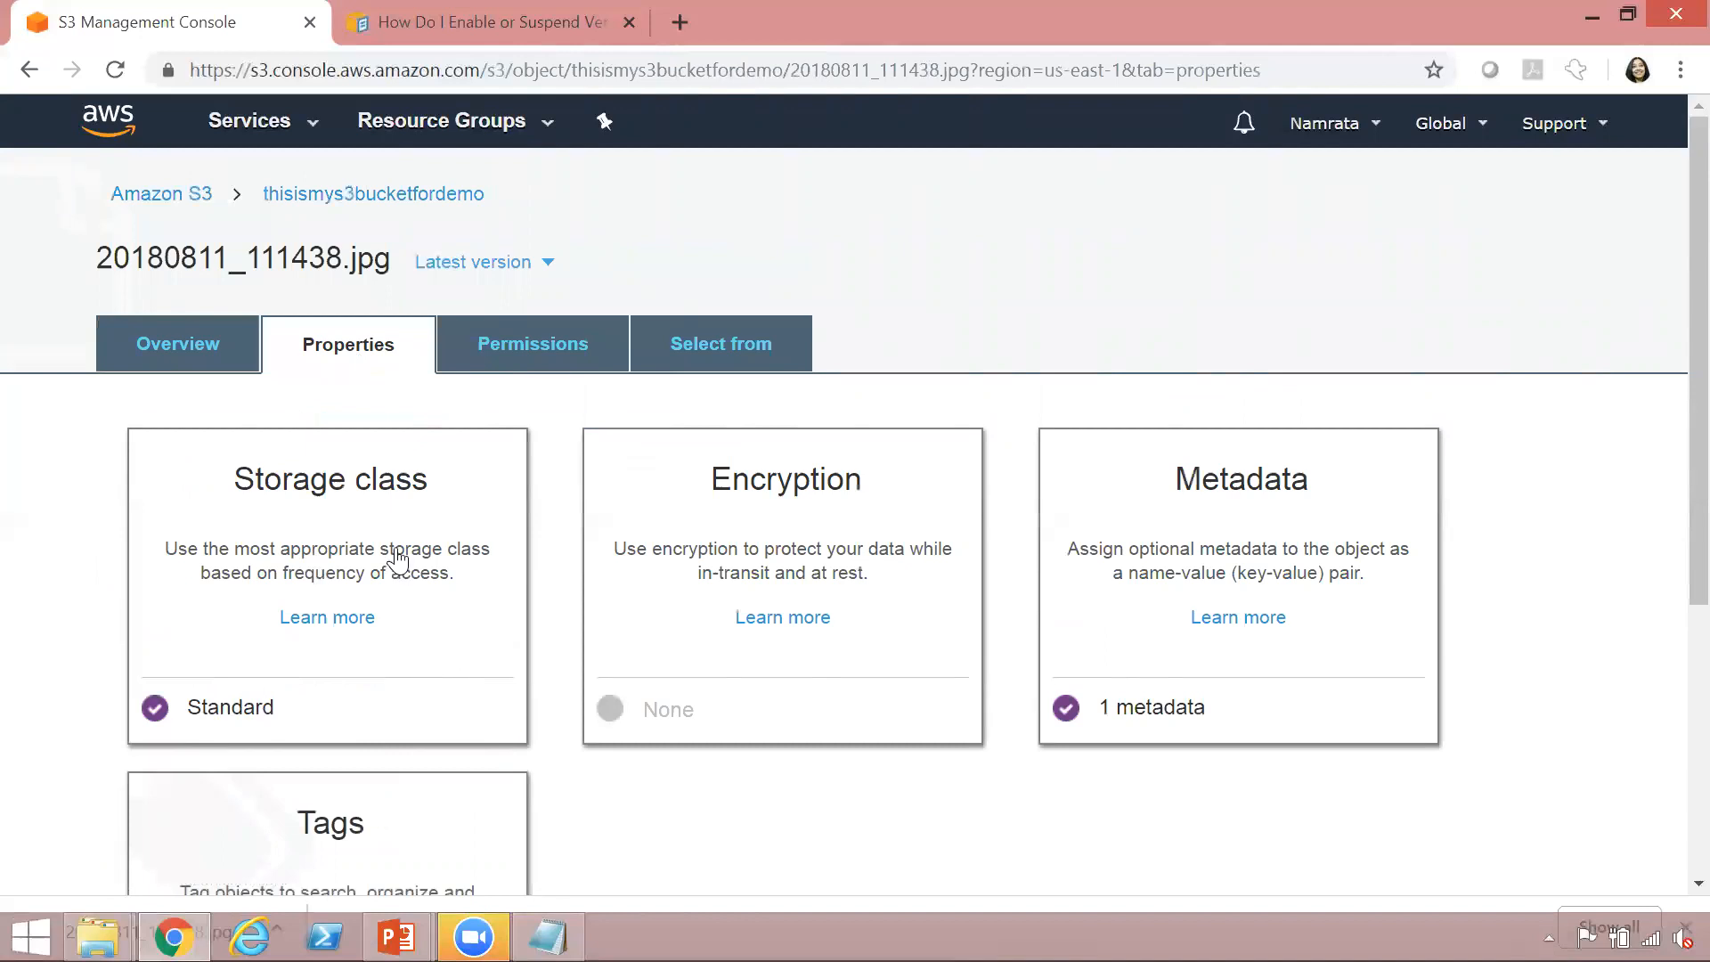
left_click(393, 511)
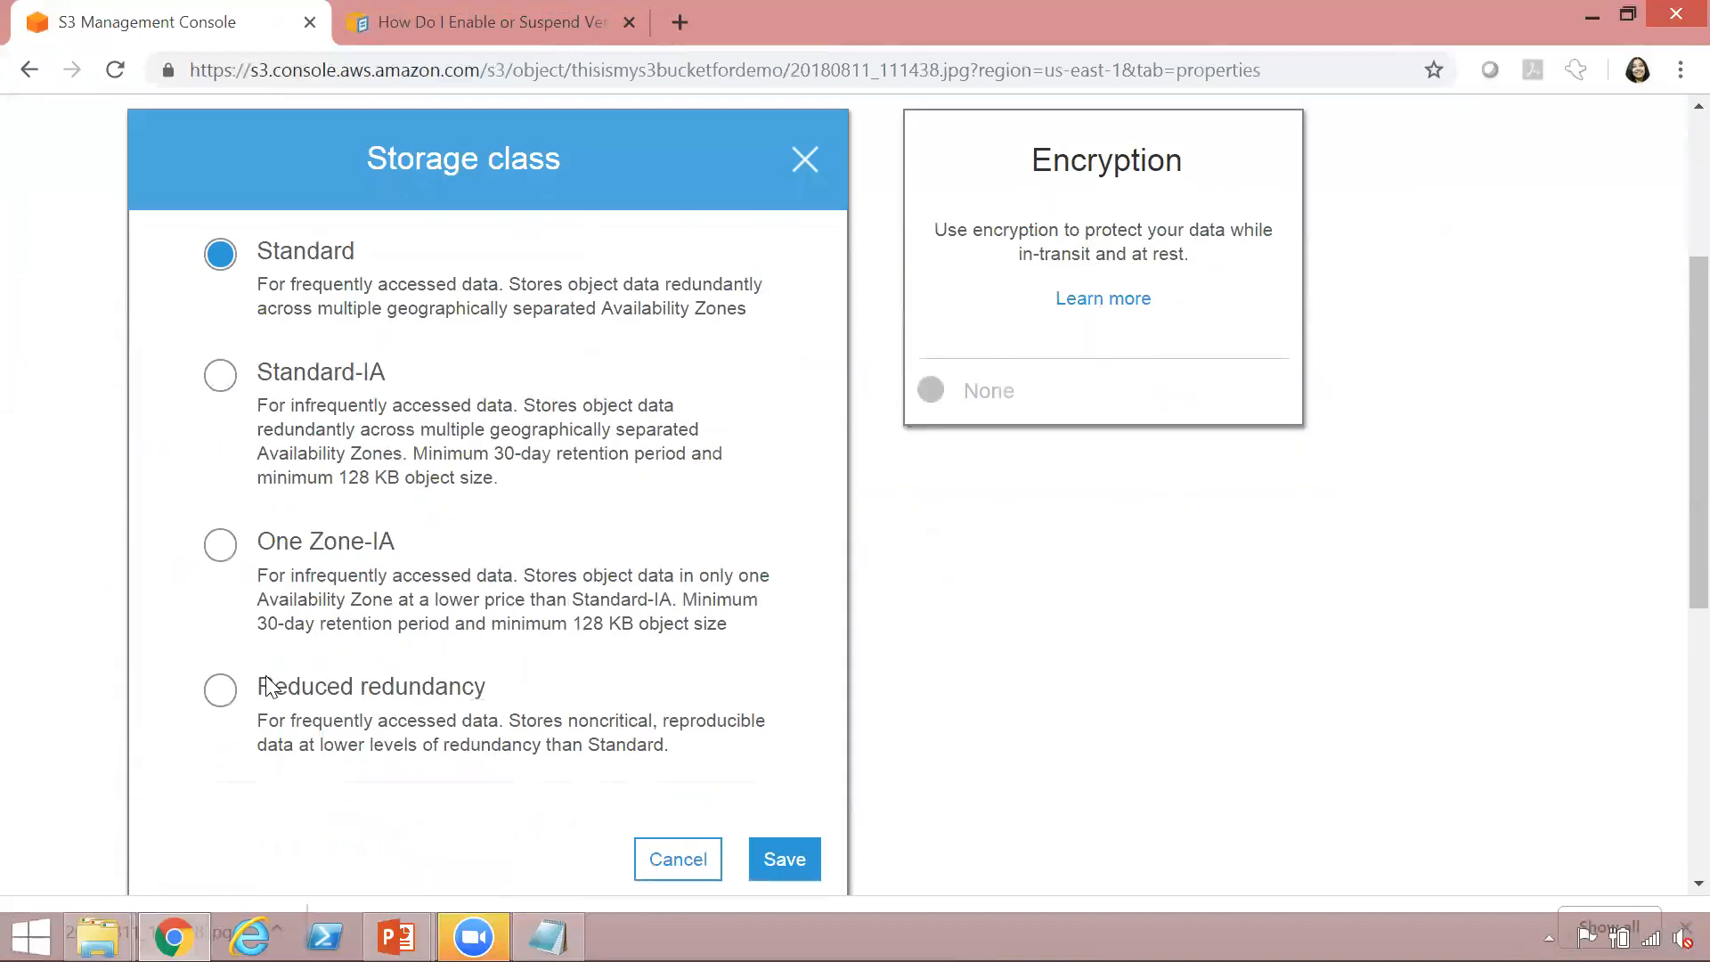
left_click(219, 689)
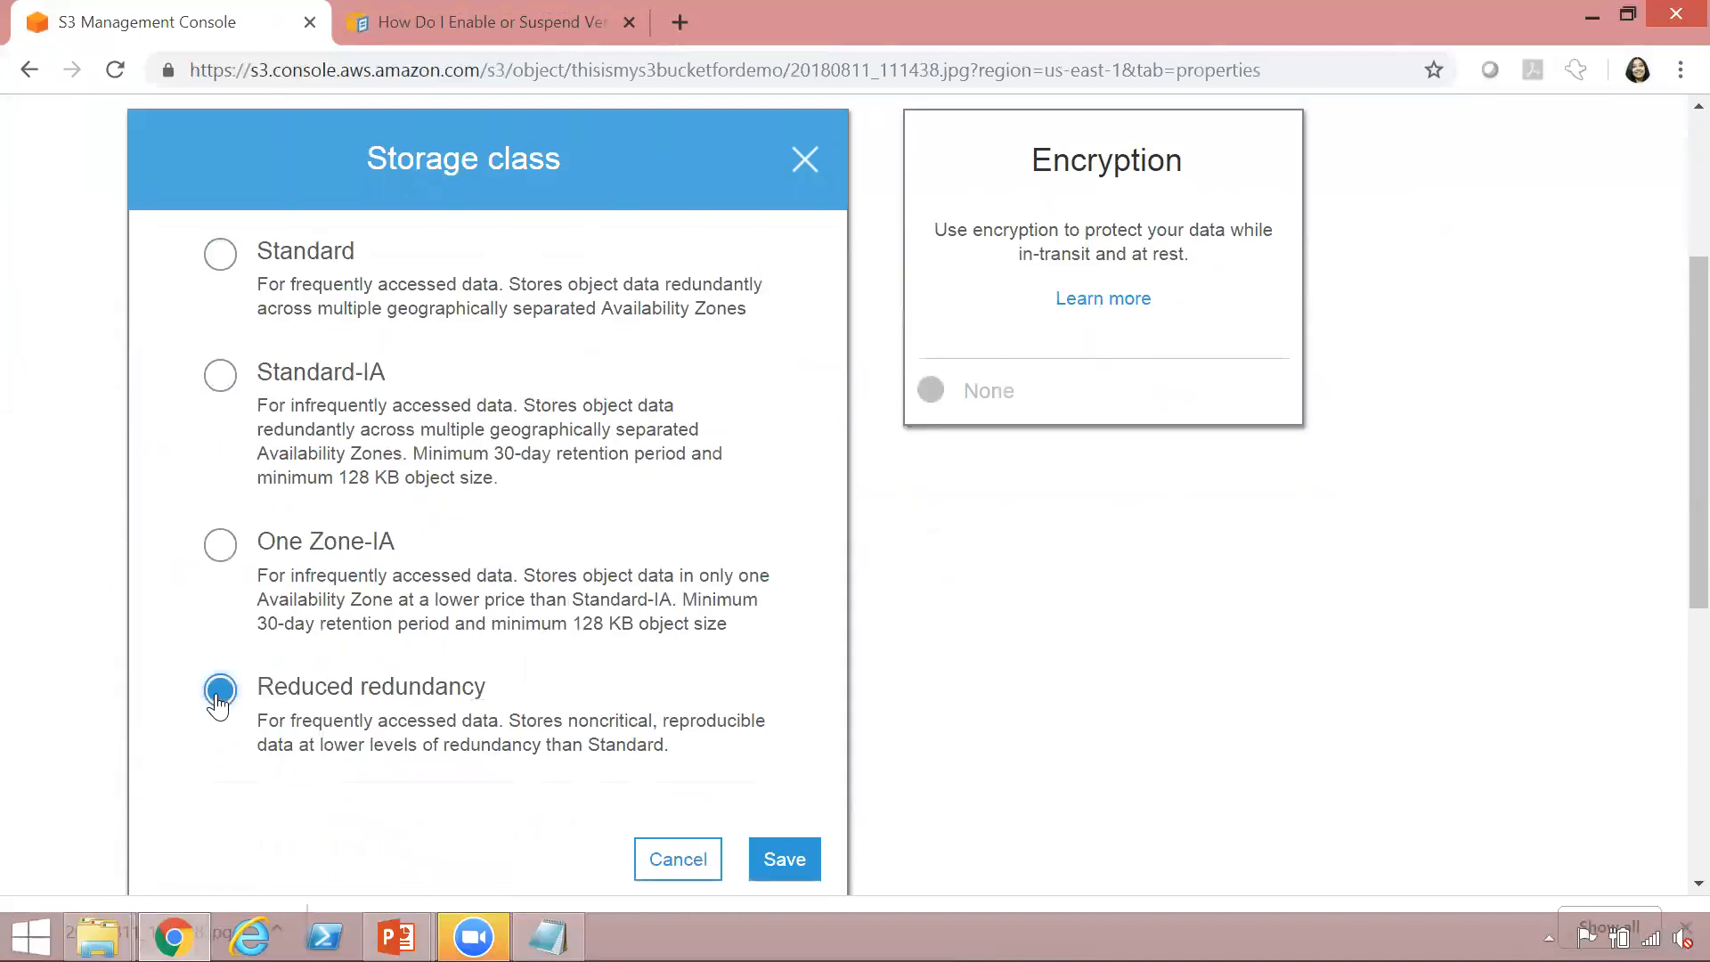
left_click(784, 860)
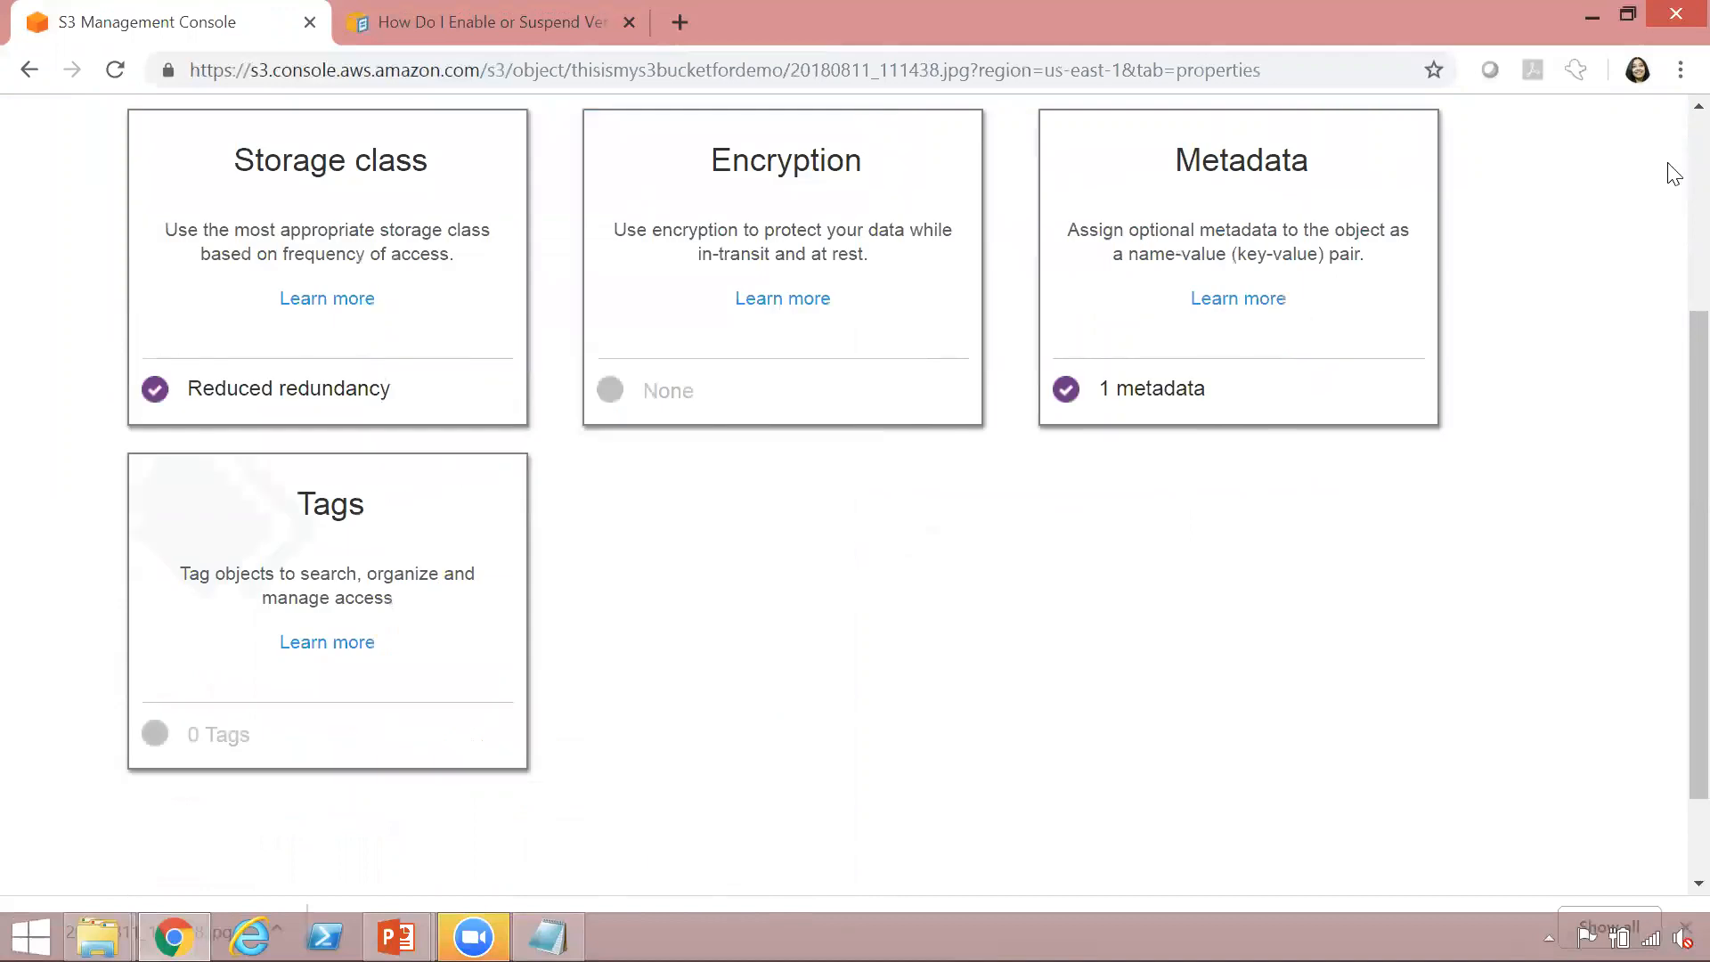
scroll(1673, 271, "up", 4)
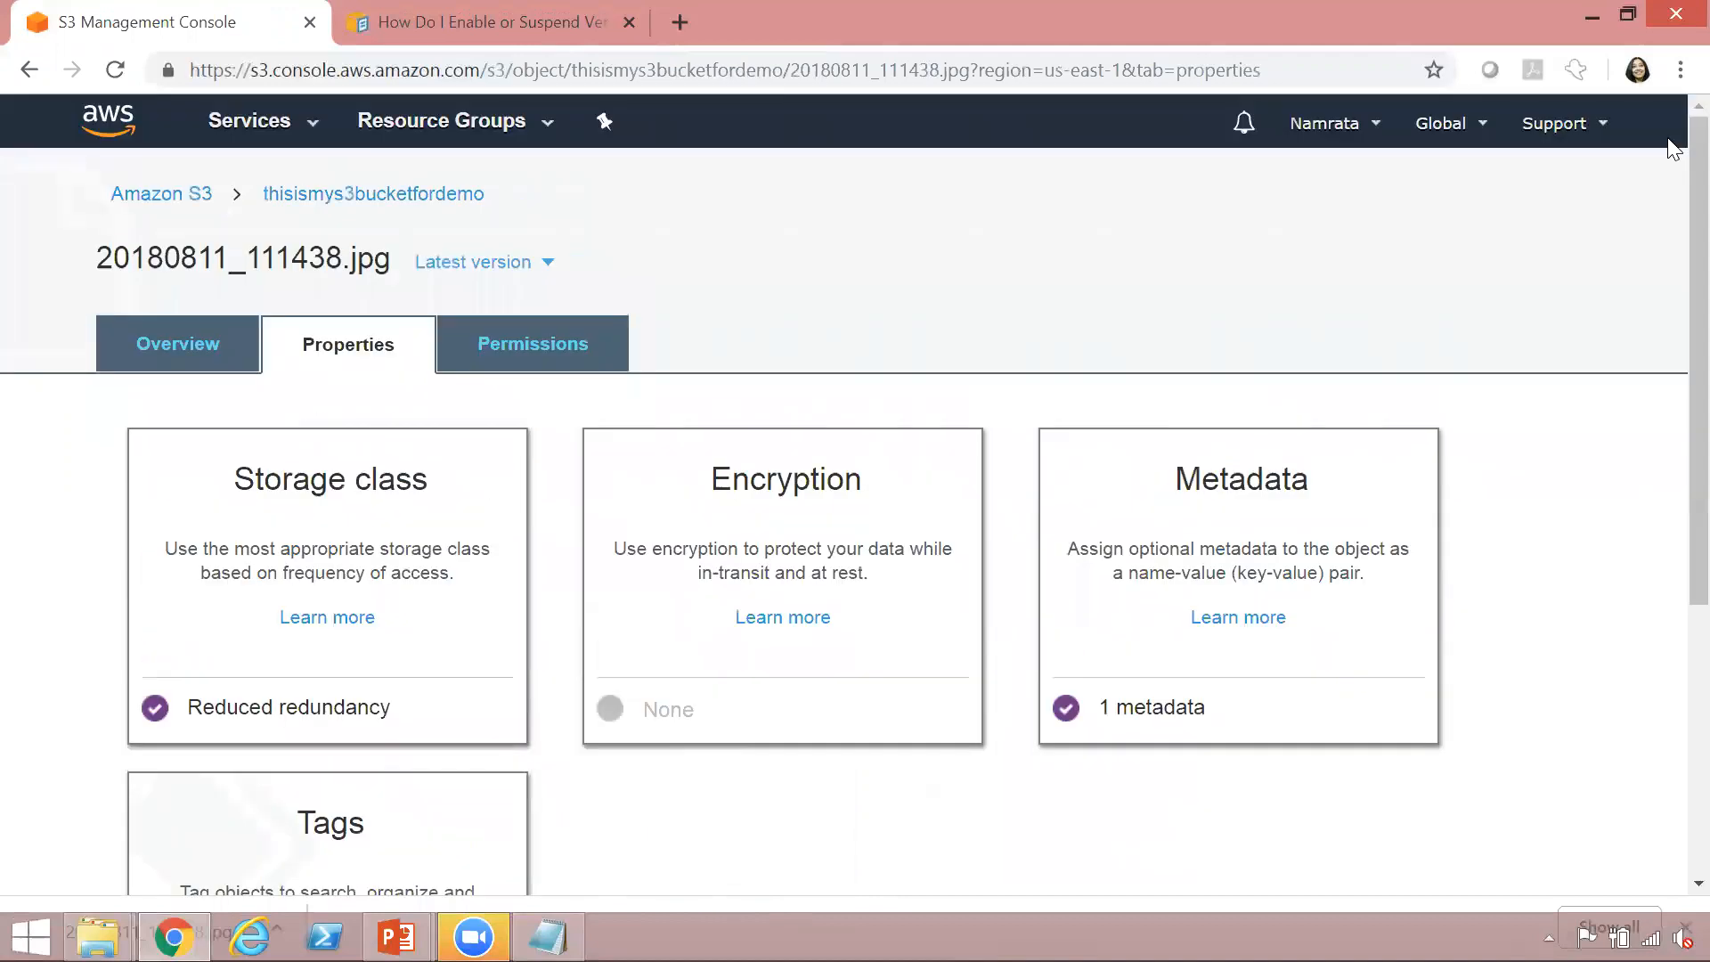
left_click(372, 198)
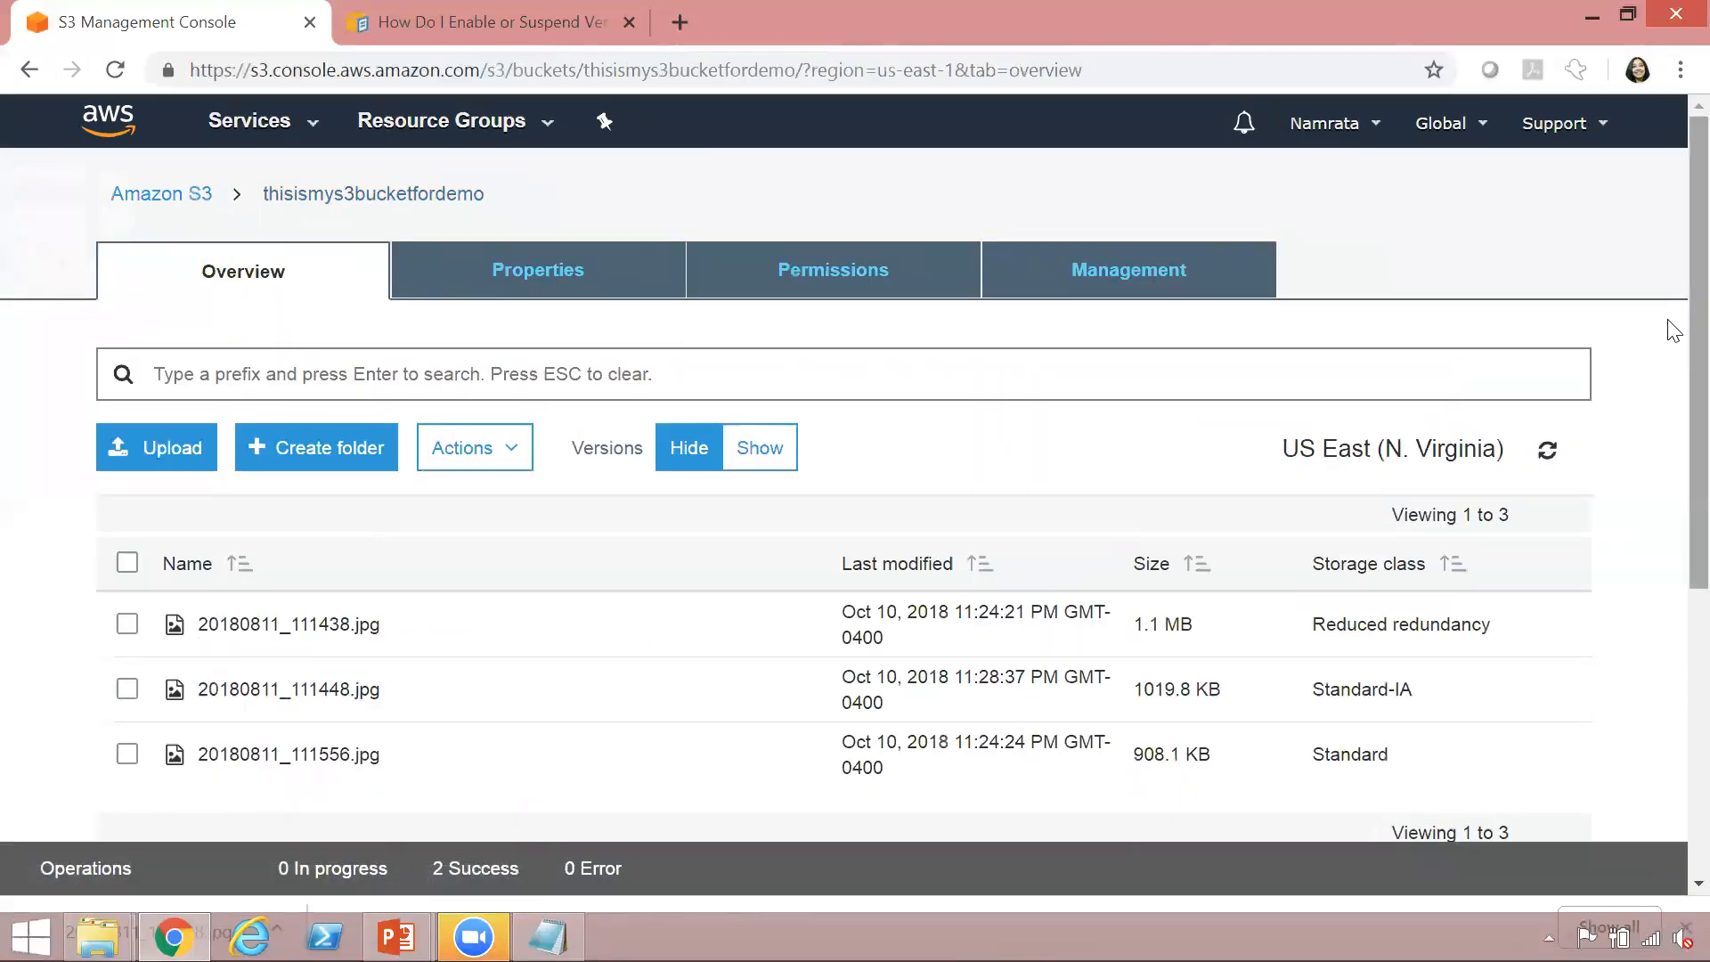
Review the storage class of each picture in the object list, selecting and deselecting 20180811_111438.jpg and 20180811_111448.jpg in turn
scroll(1671, 481, "down", 3)
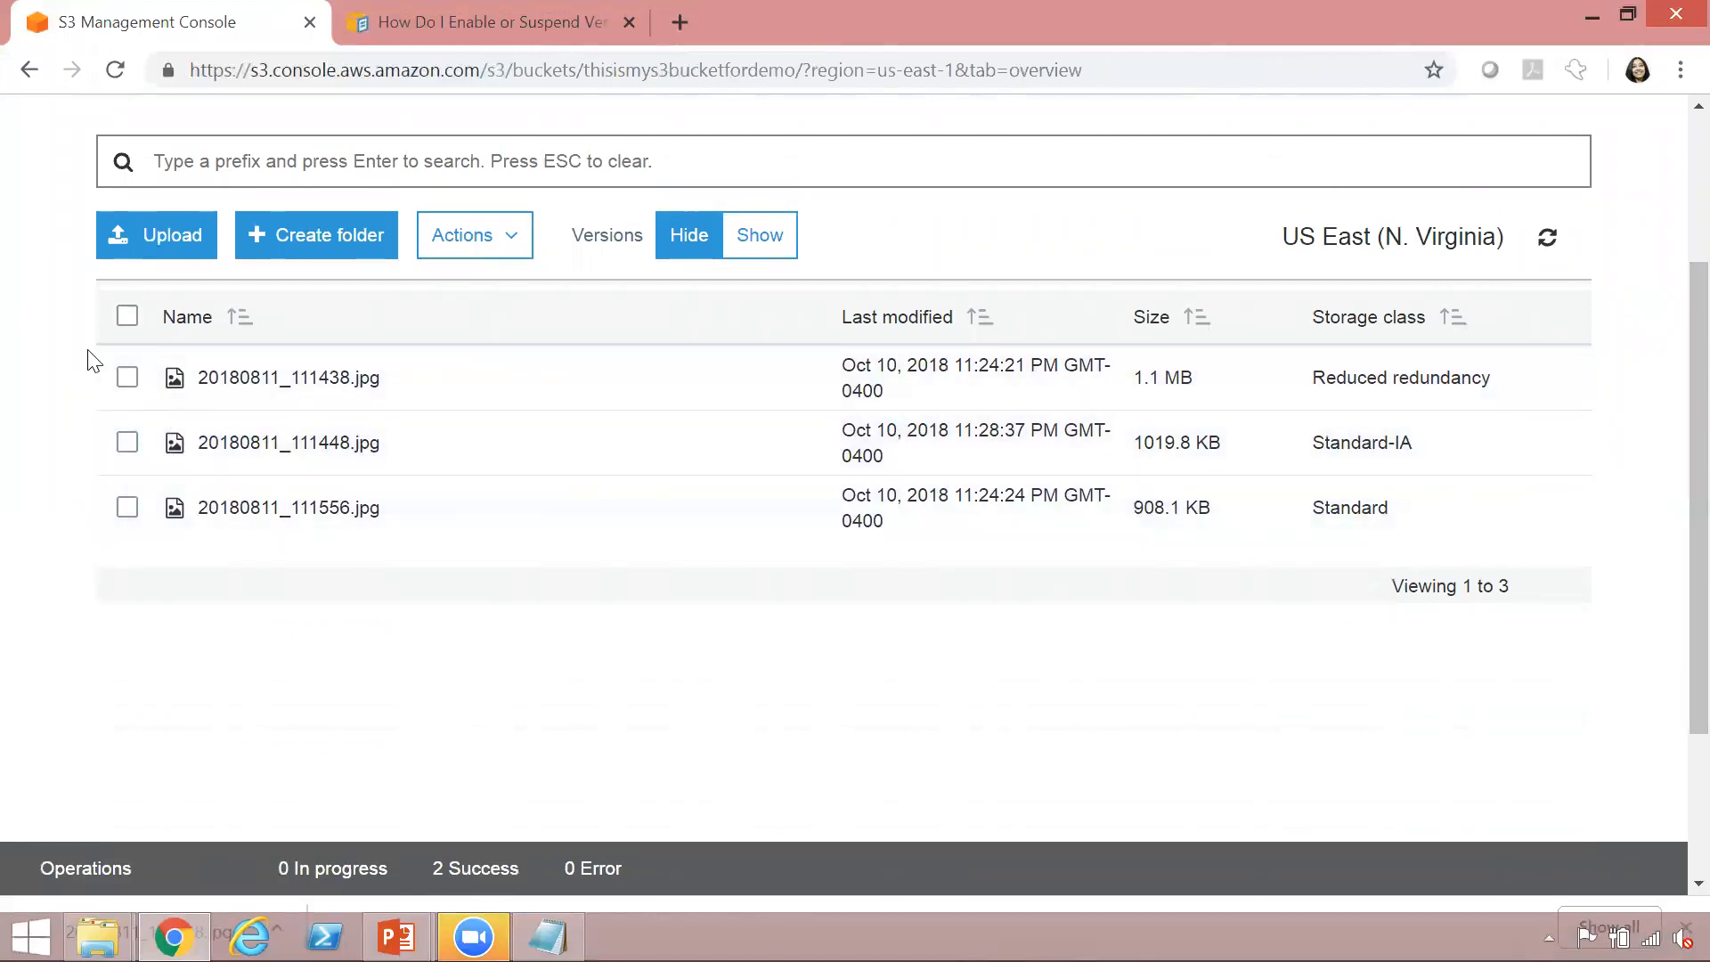
left_click(127, 378)
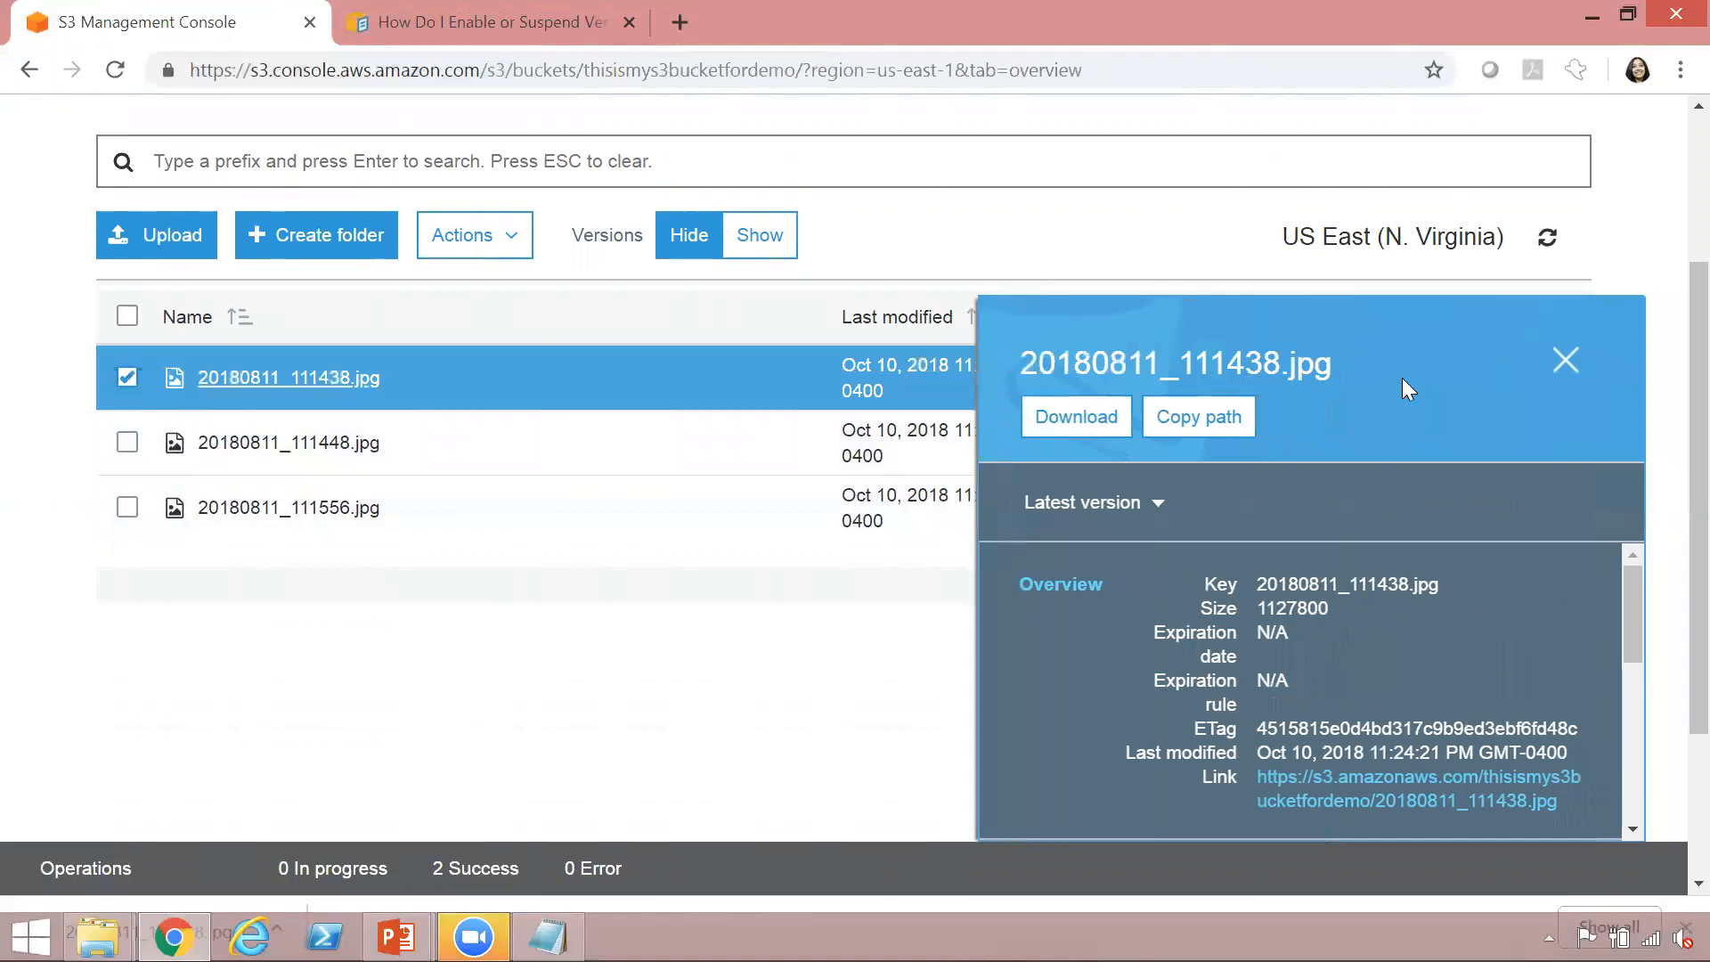
left_click(1565, 361)
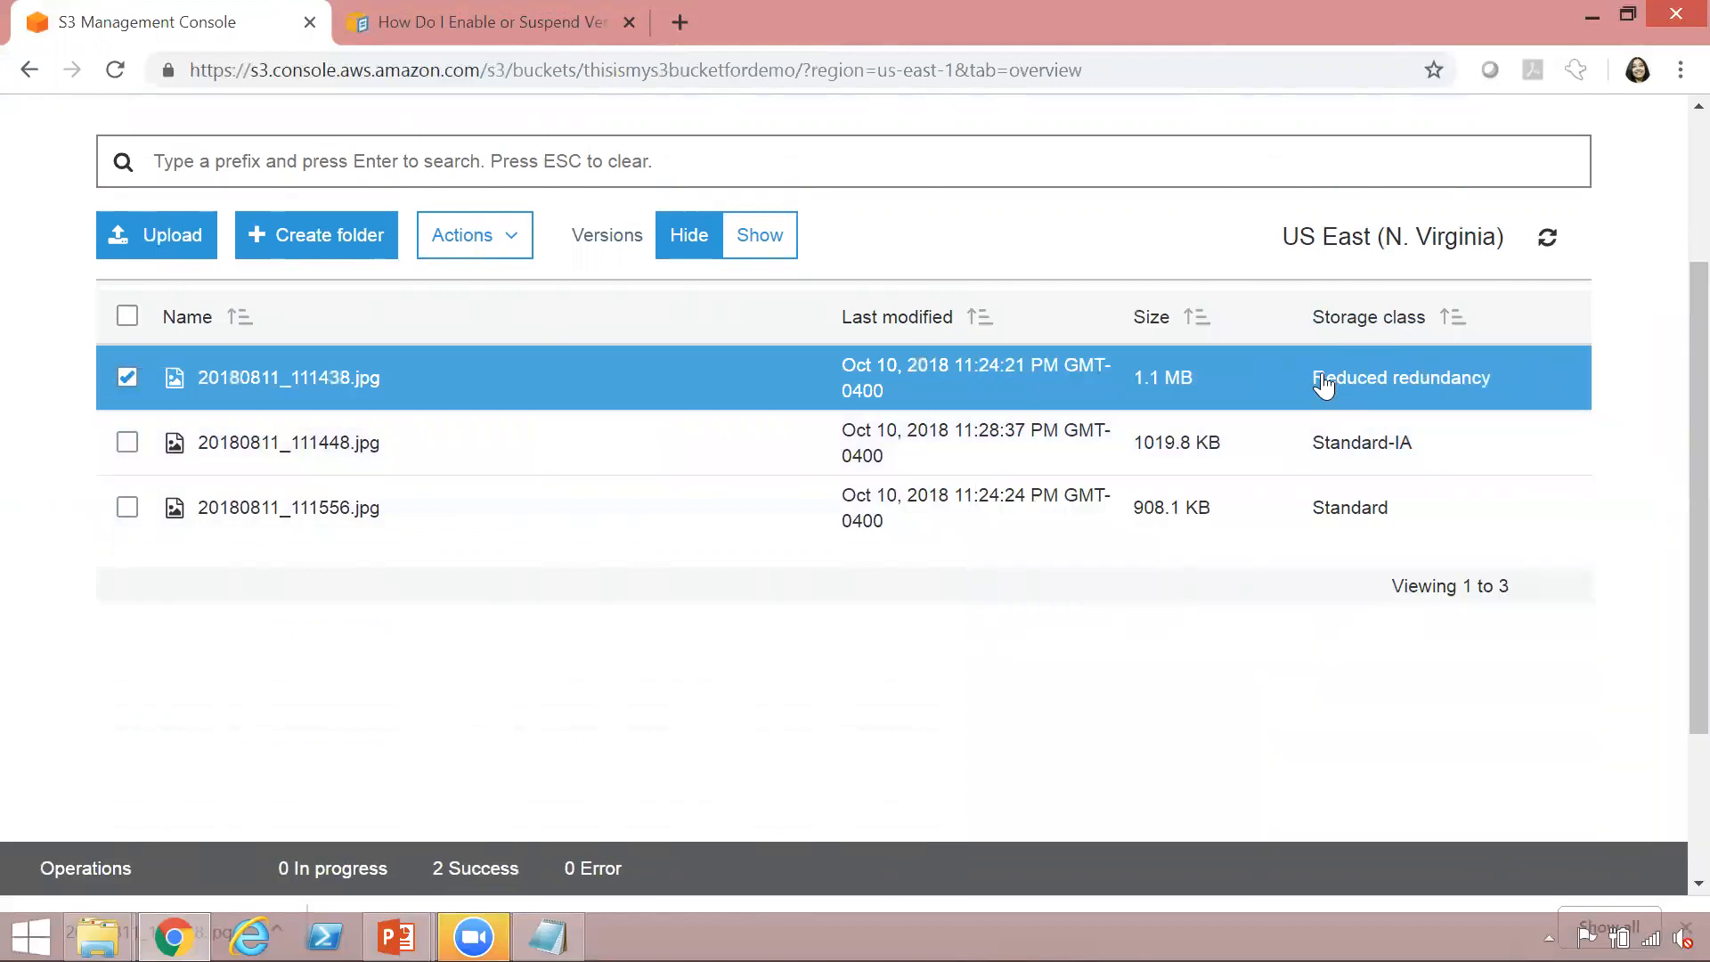
left_click(126, 378)
left_click(127, 444)
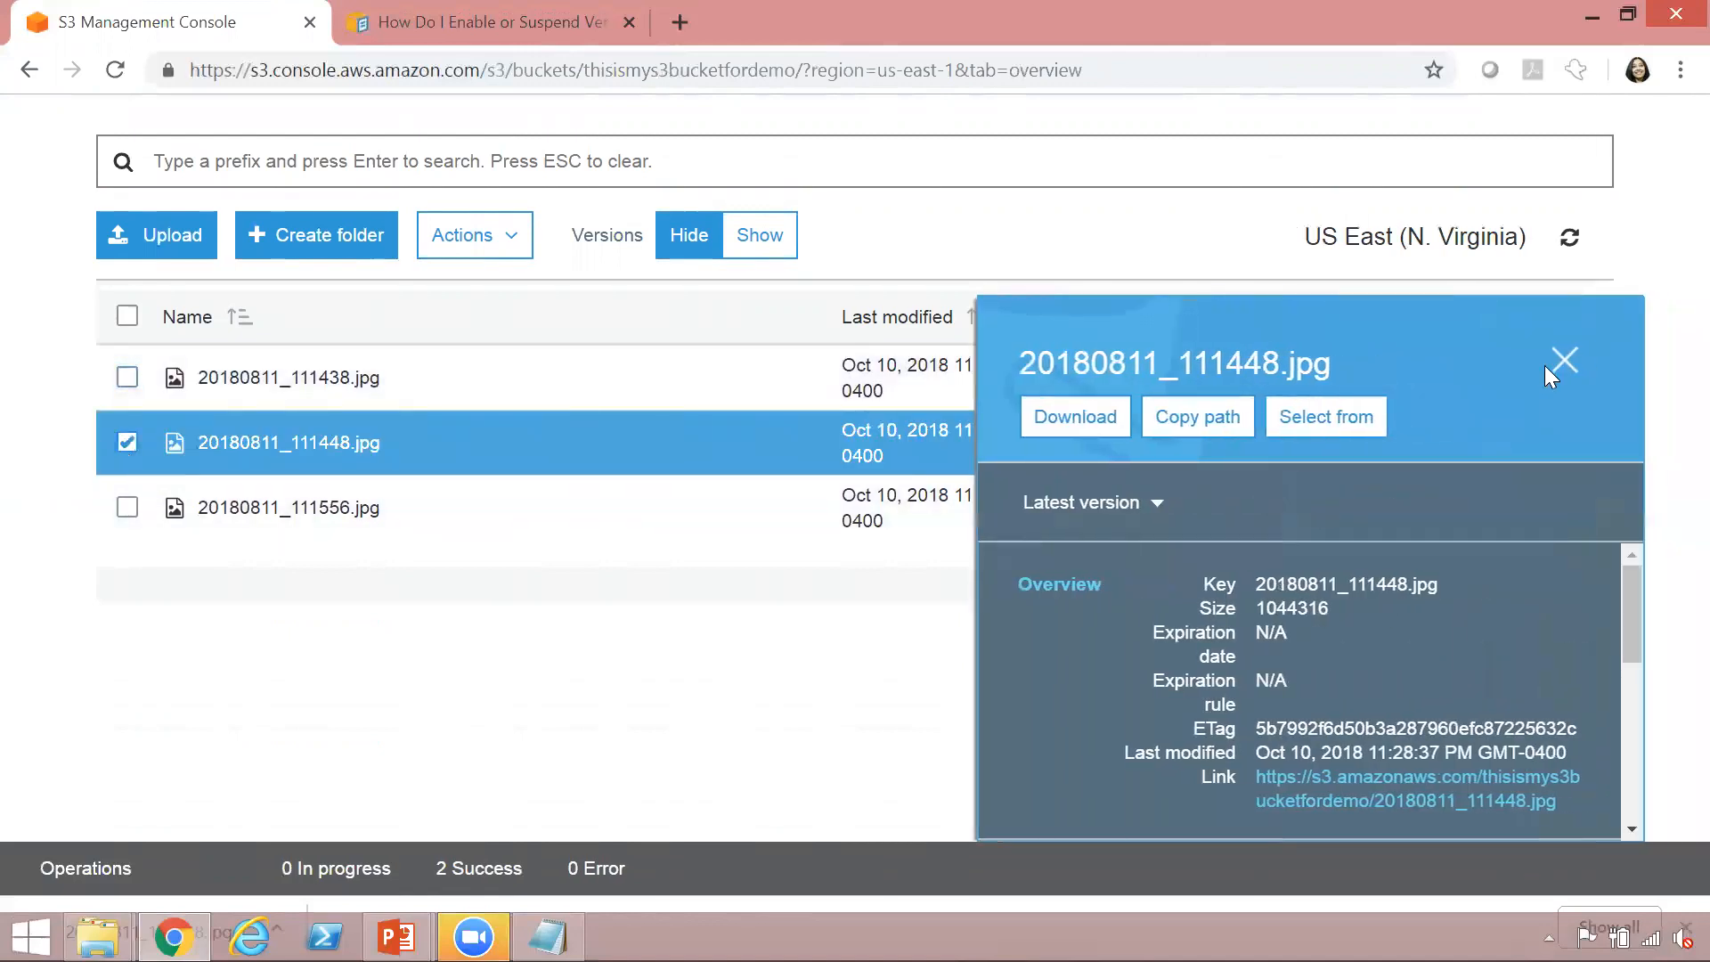
left_click(1560, 362)
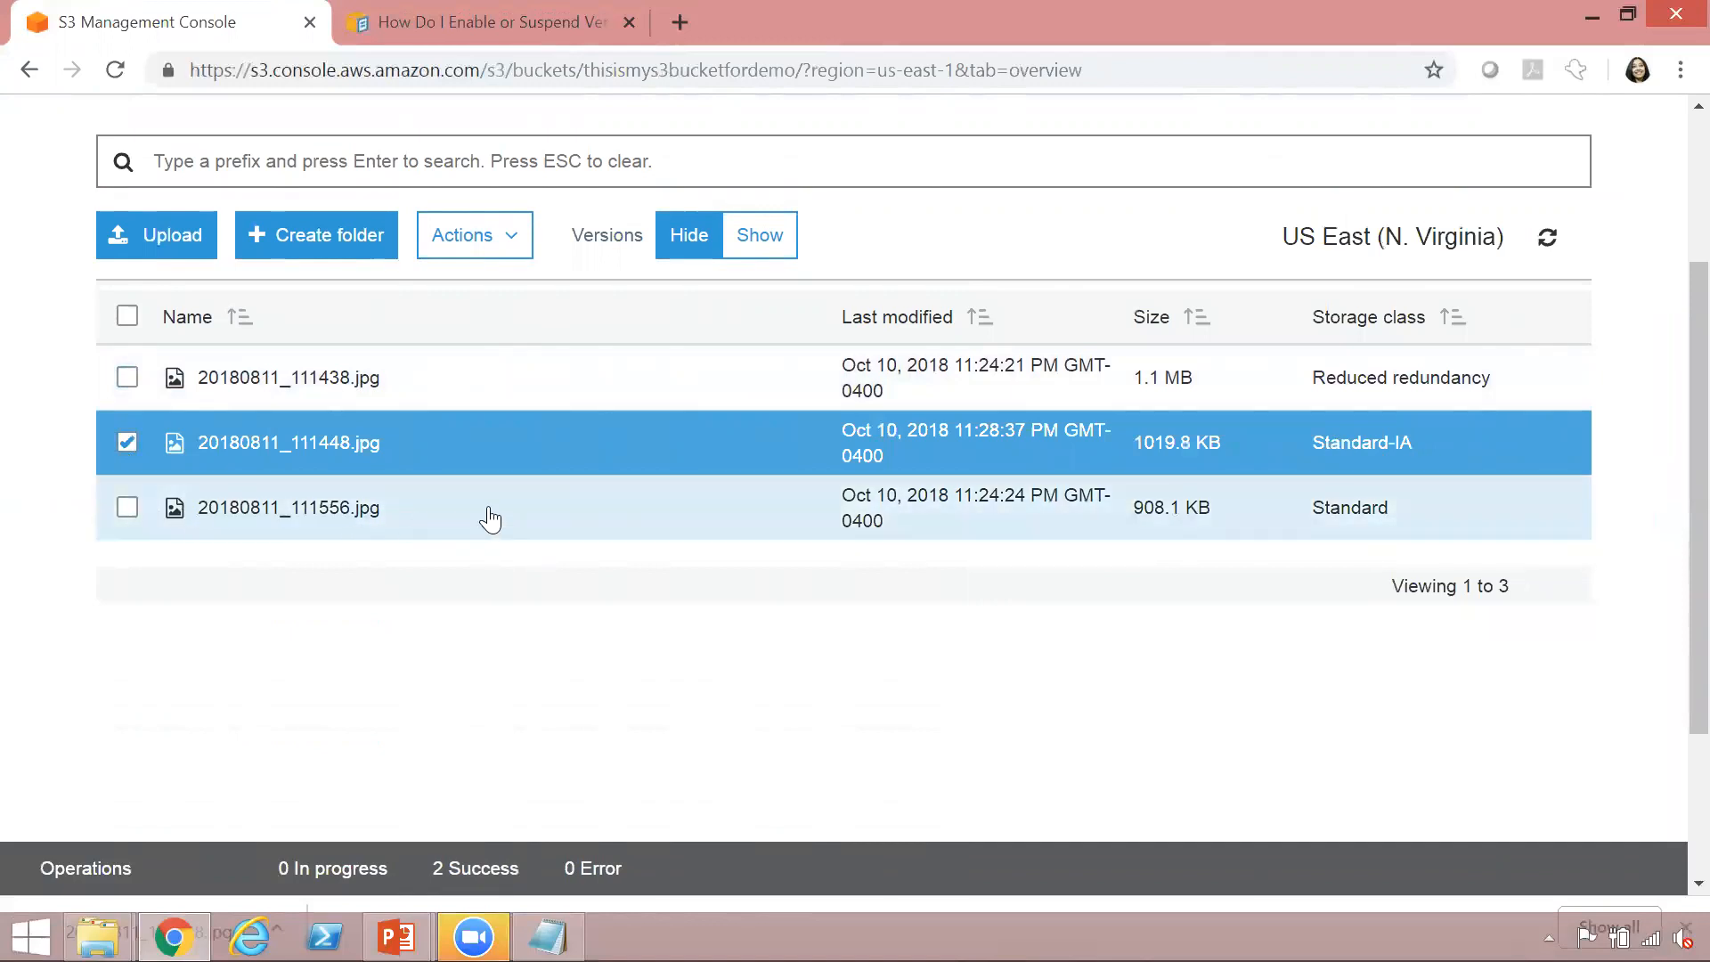
left_click(128, 443)
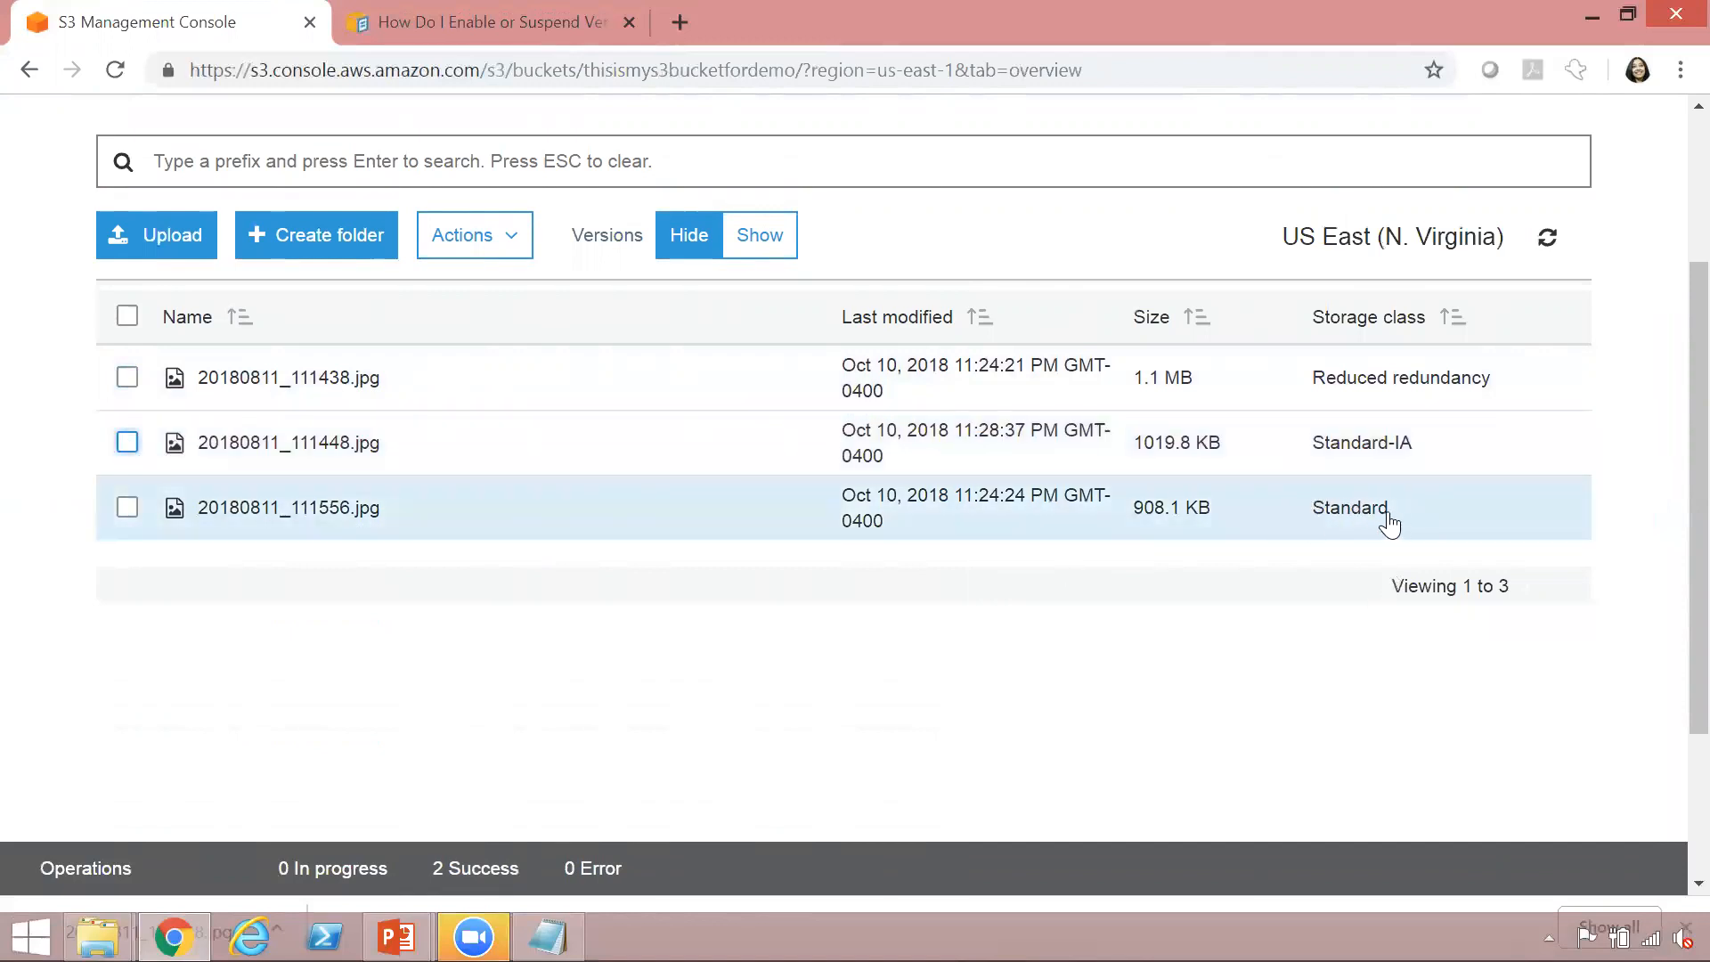
left_click_drag(1692, 561, 1692, 488)
scroll(1668, 492, "down", 1)
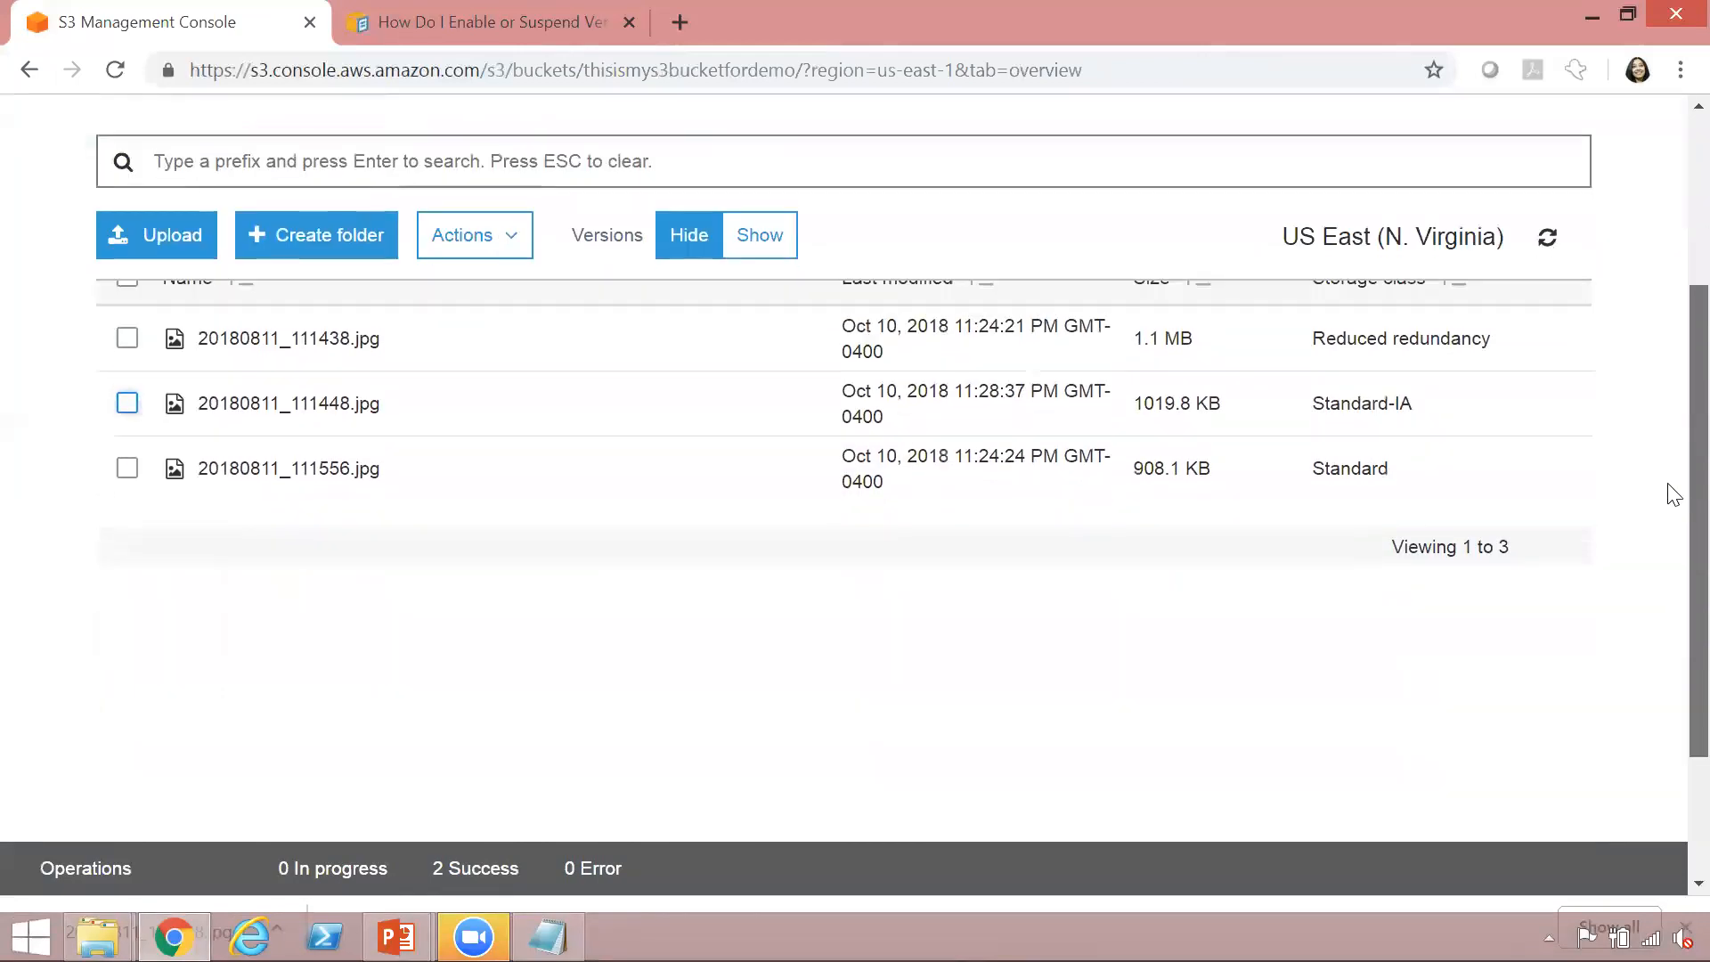
scroll(1668, 493, "up", 3)
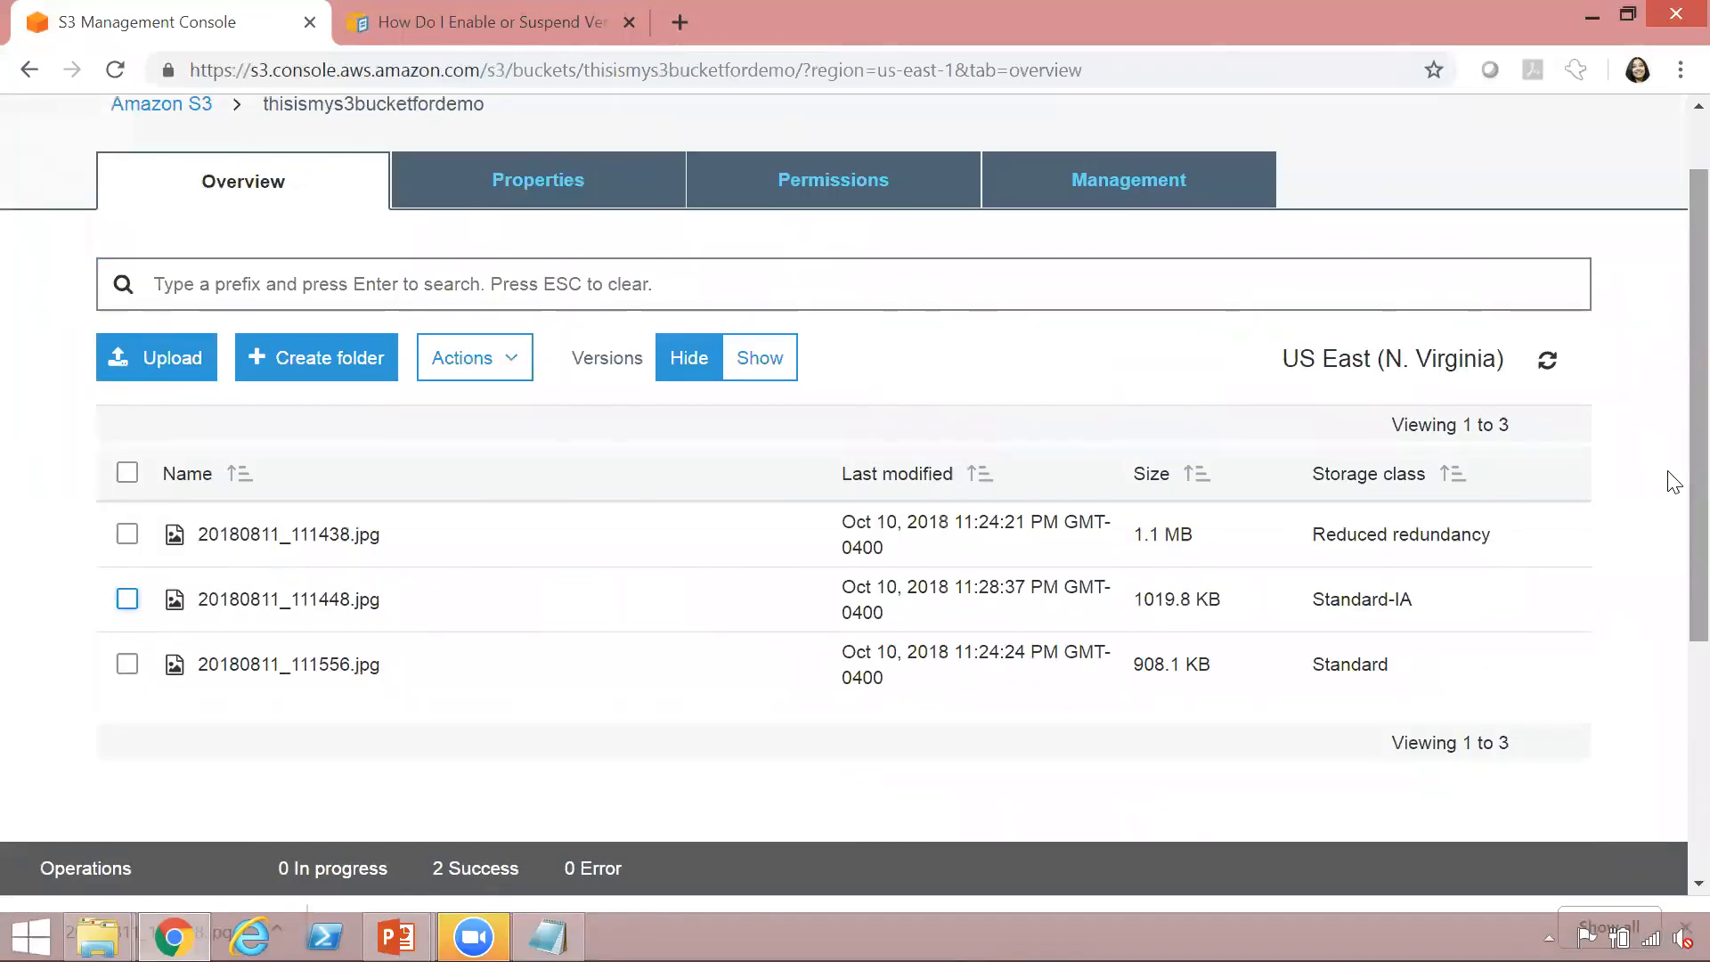